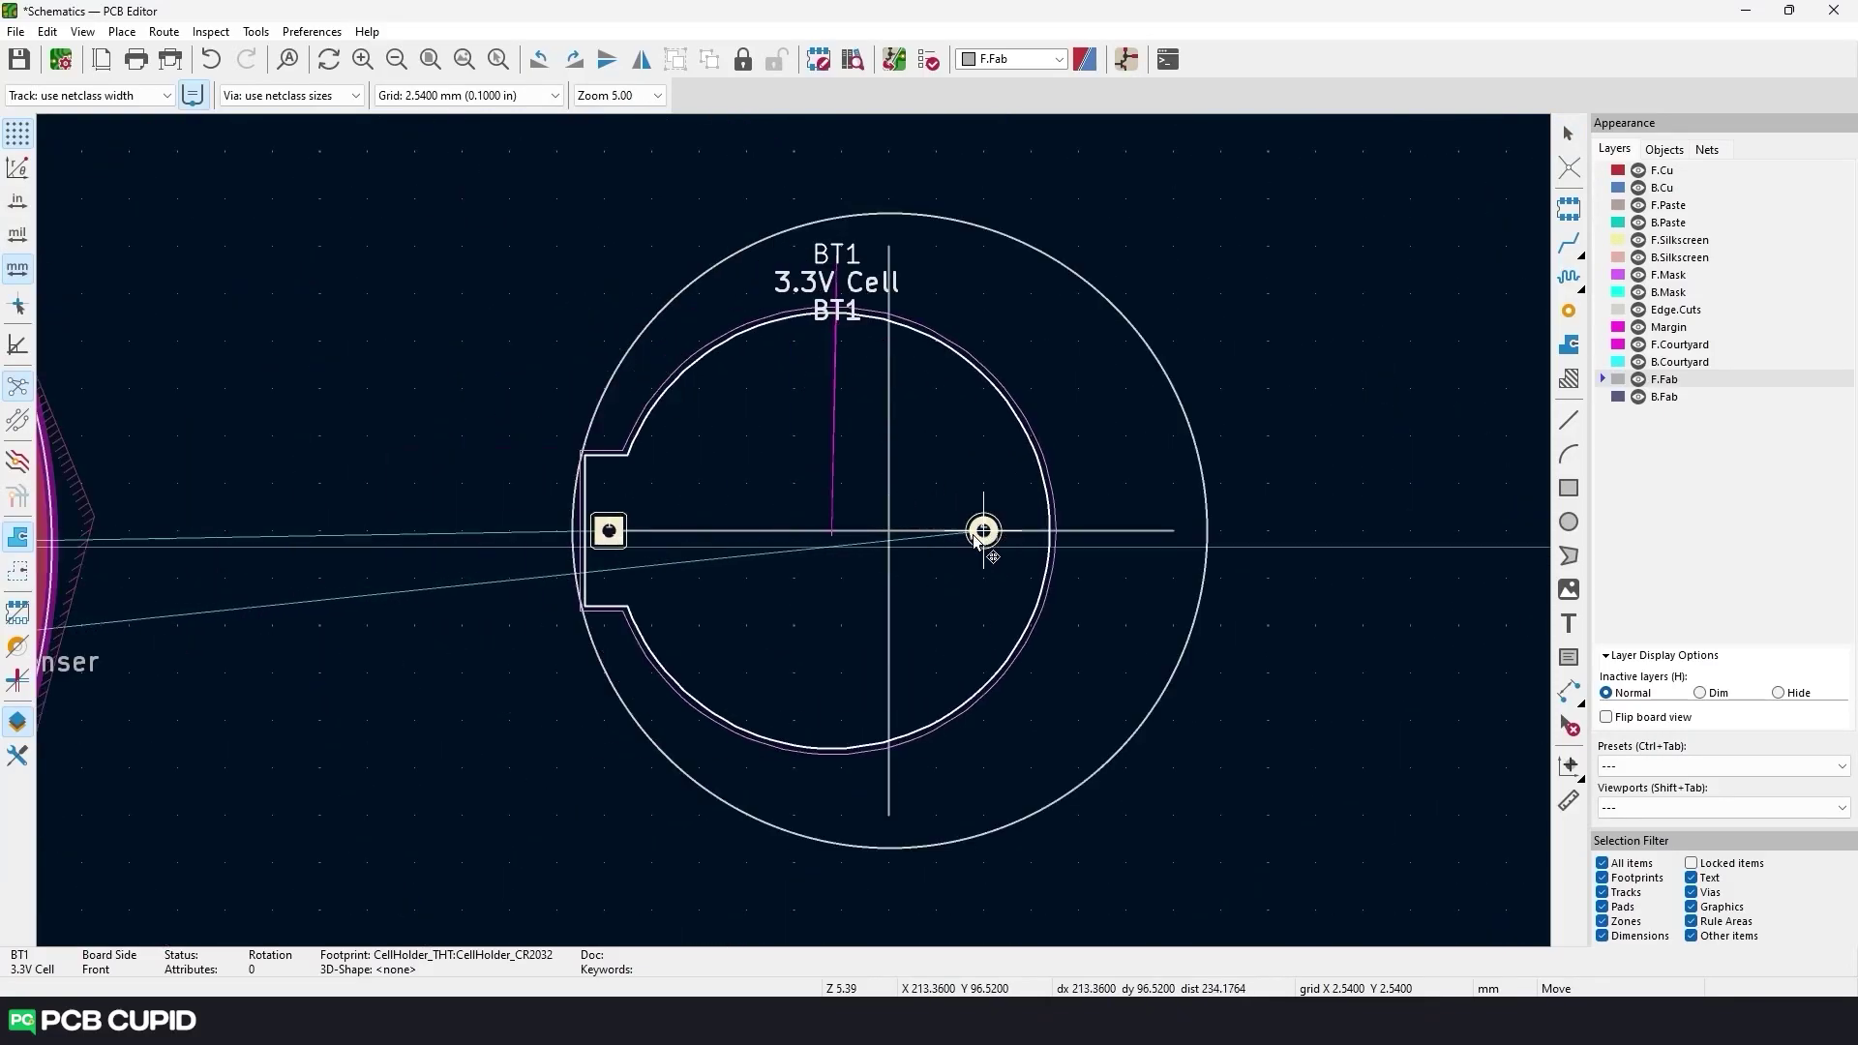
# Place the BT1 cell holder footprint and check the board in the 3D viewer.
pyautogui.click(974, 539)
pyautogui.scroll(-1, 1053, 580)
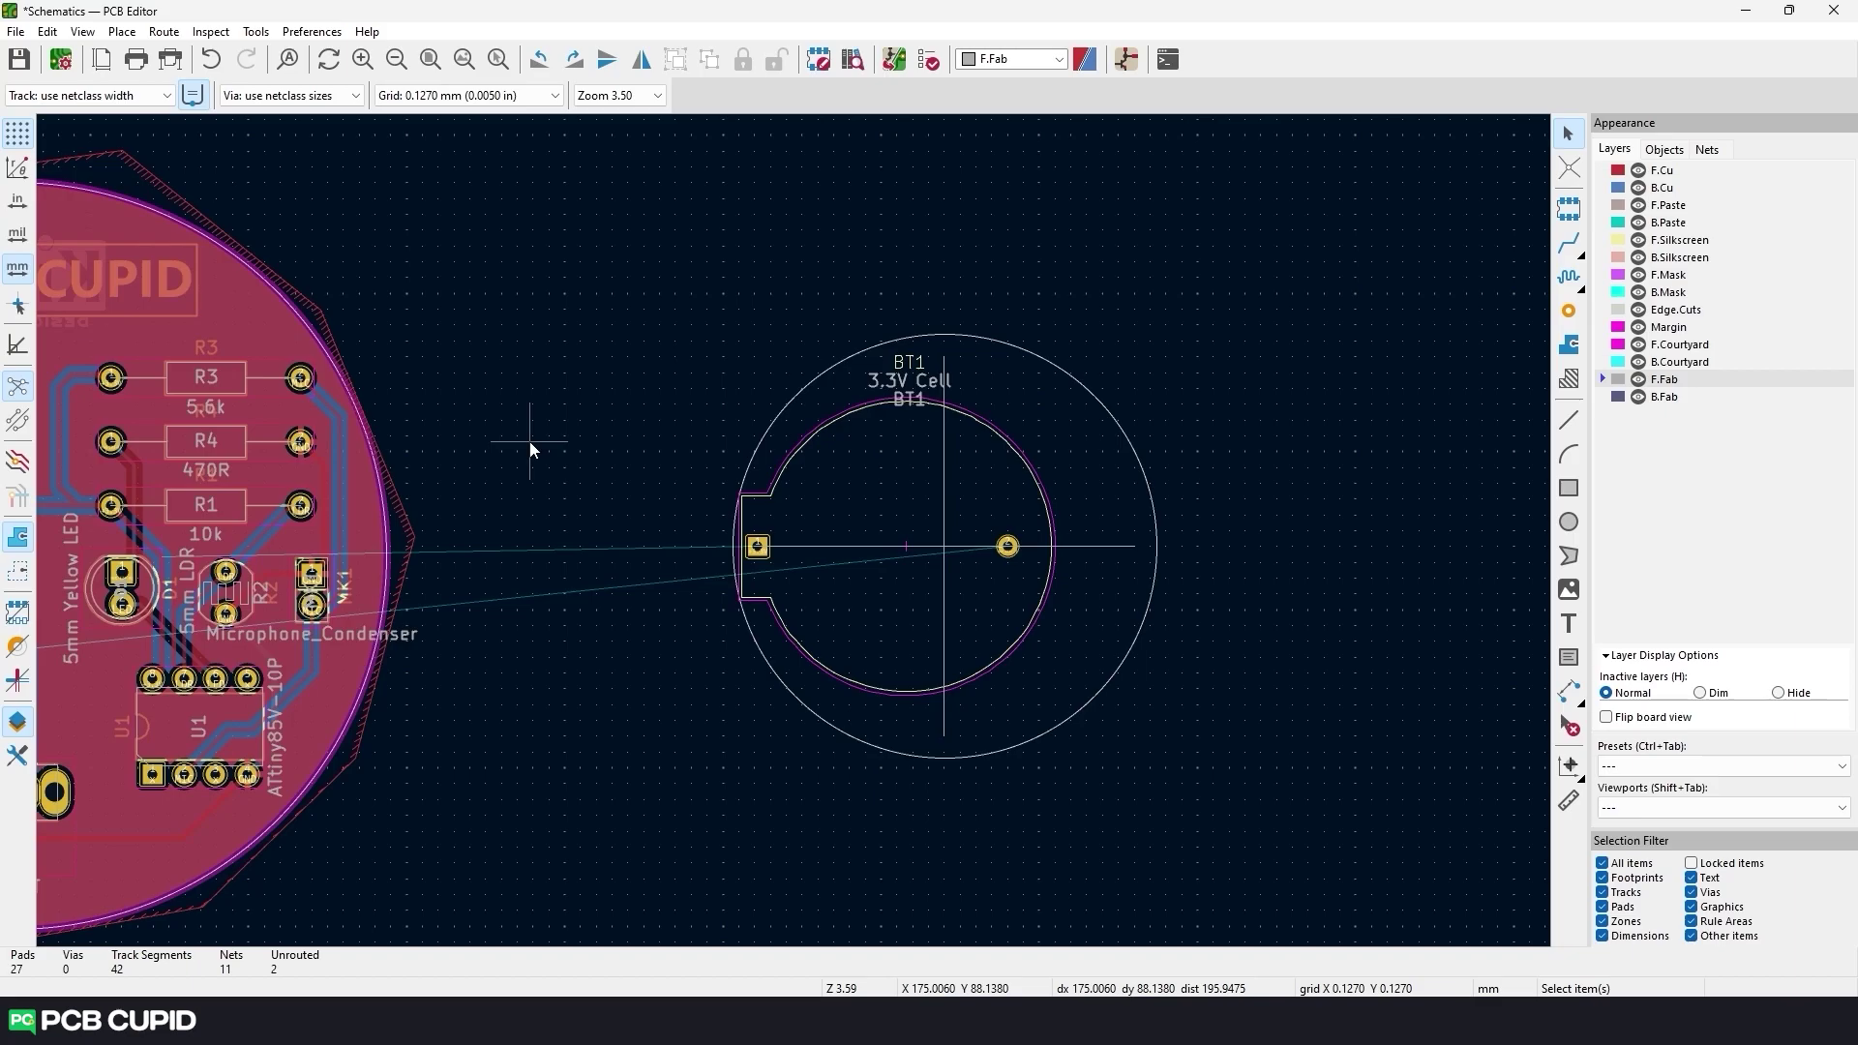
pyautogui.hotkey('alt', '3')
pyautogui.moveTo(895, 900); pyautogui.dragTo(838, 693)
pyautogui.scroll(-3, 885, 612)
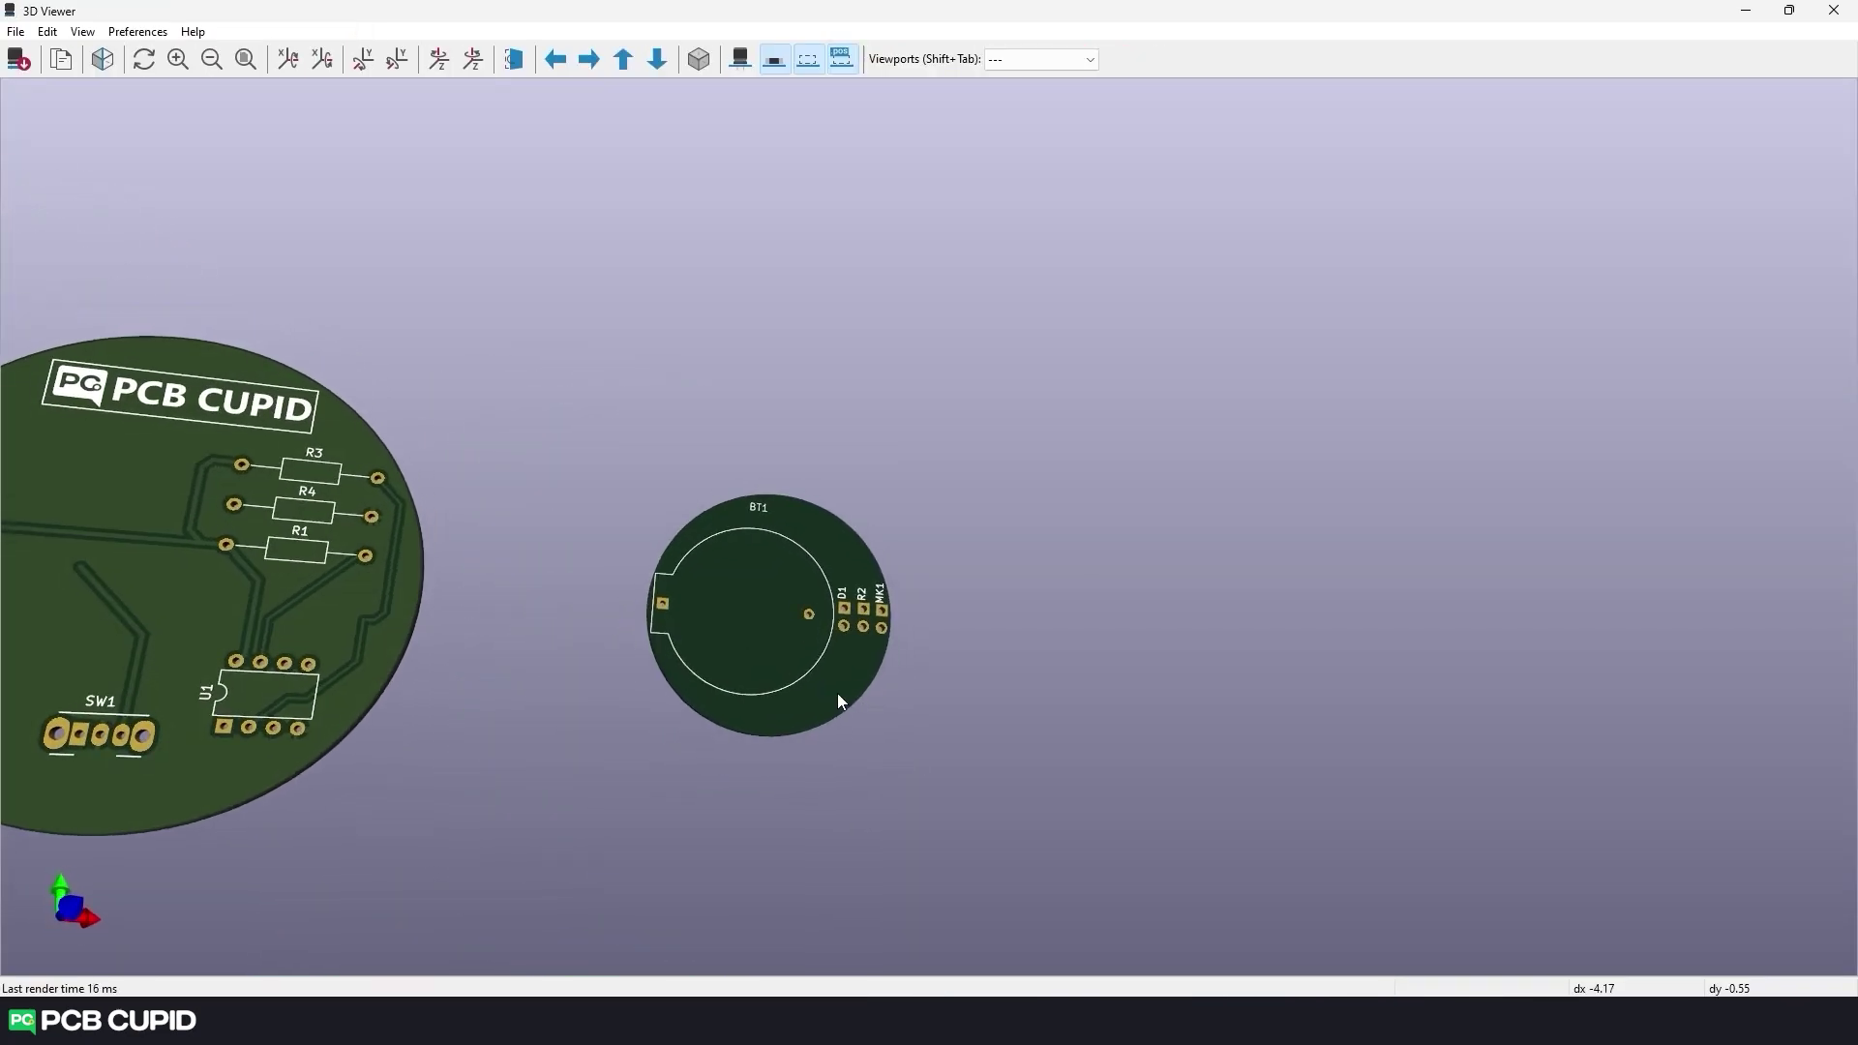
pyautogui.scroll(3, 881, 608)
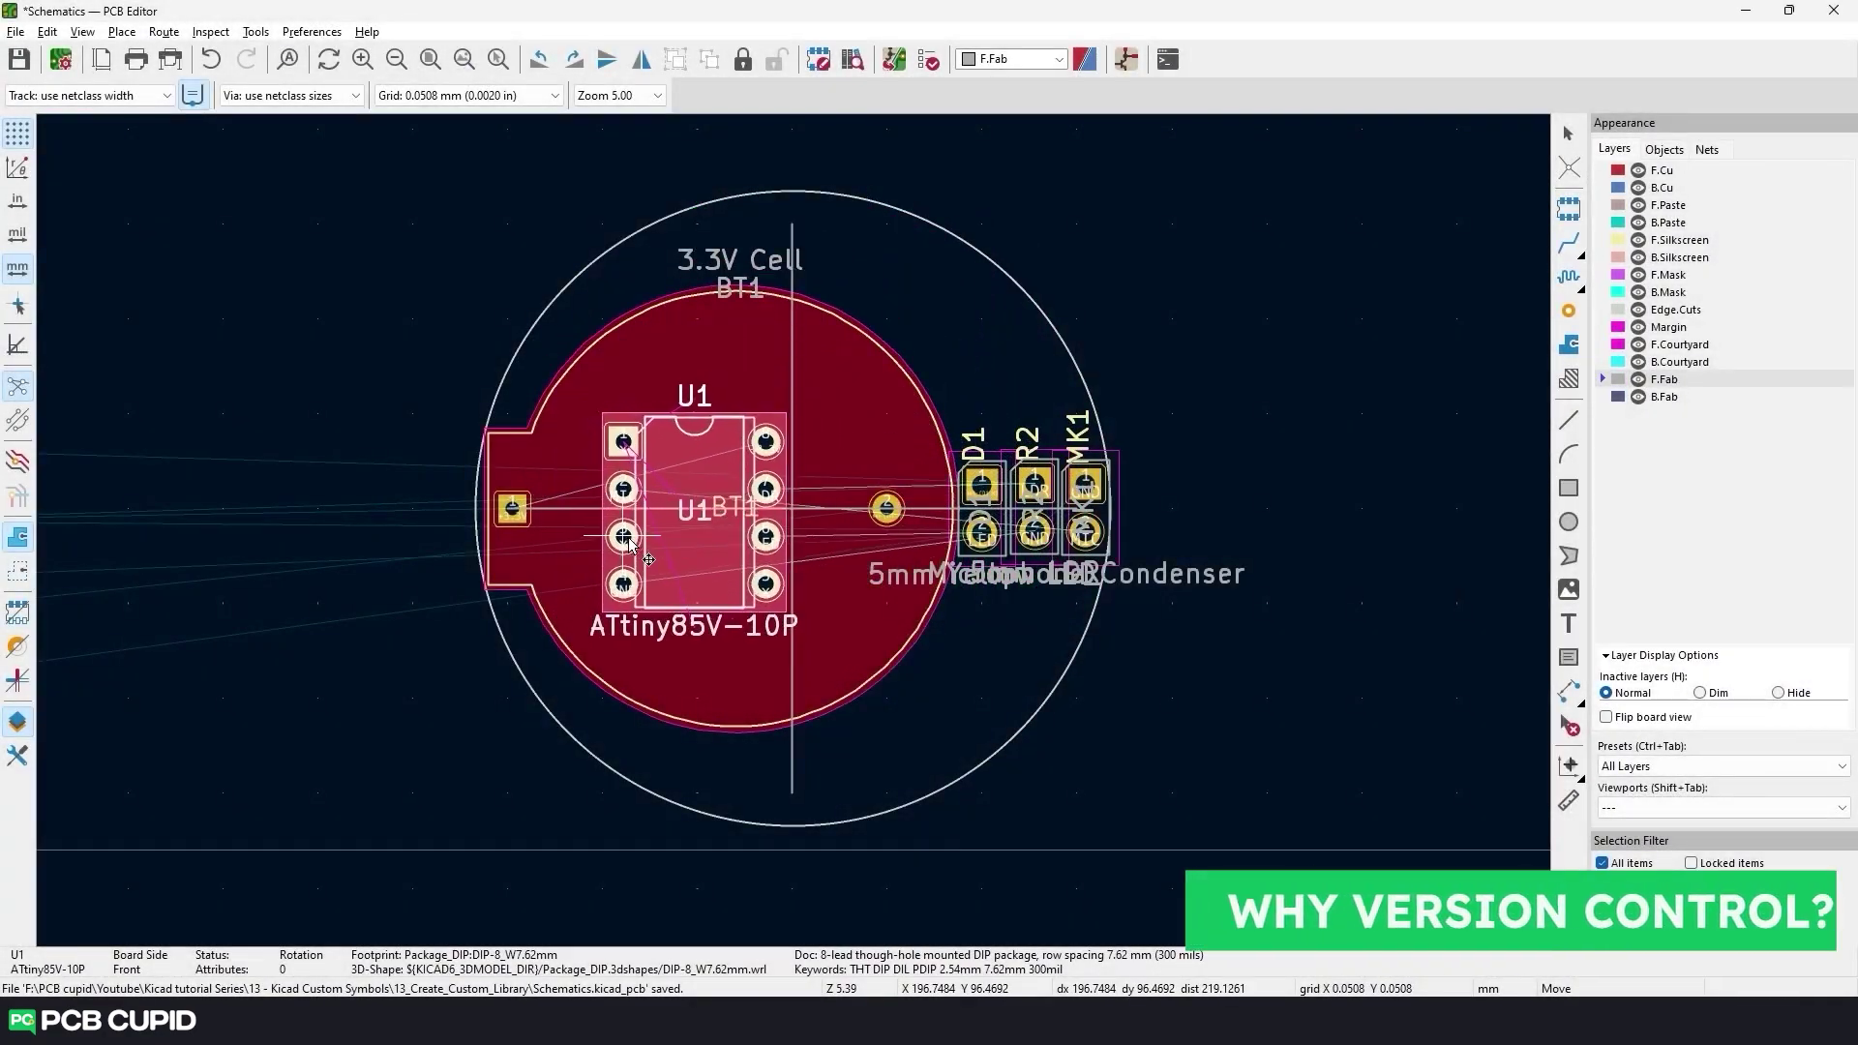
# Rotate U1 by 90 degrees while moving it, then view the boards' underside in 3D.
pyautogui.press('r')
pyautogui.press('r')
pyautogui.press('r')
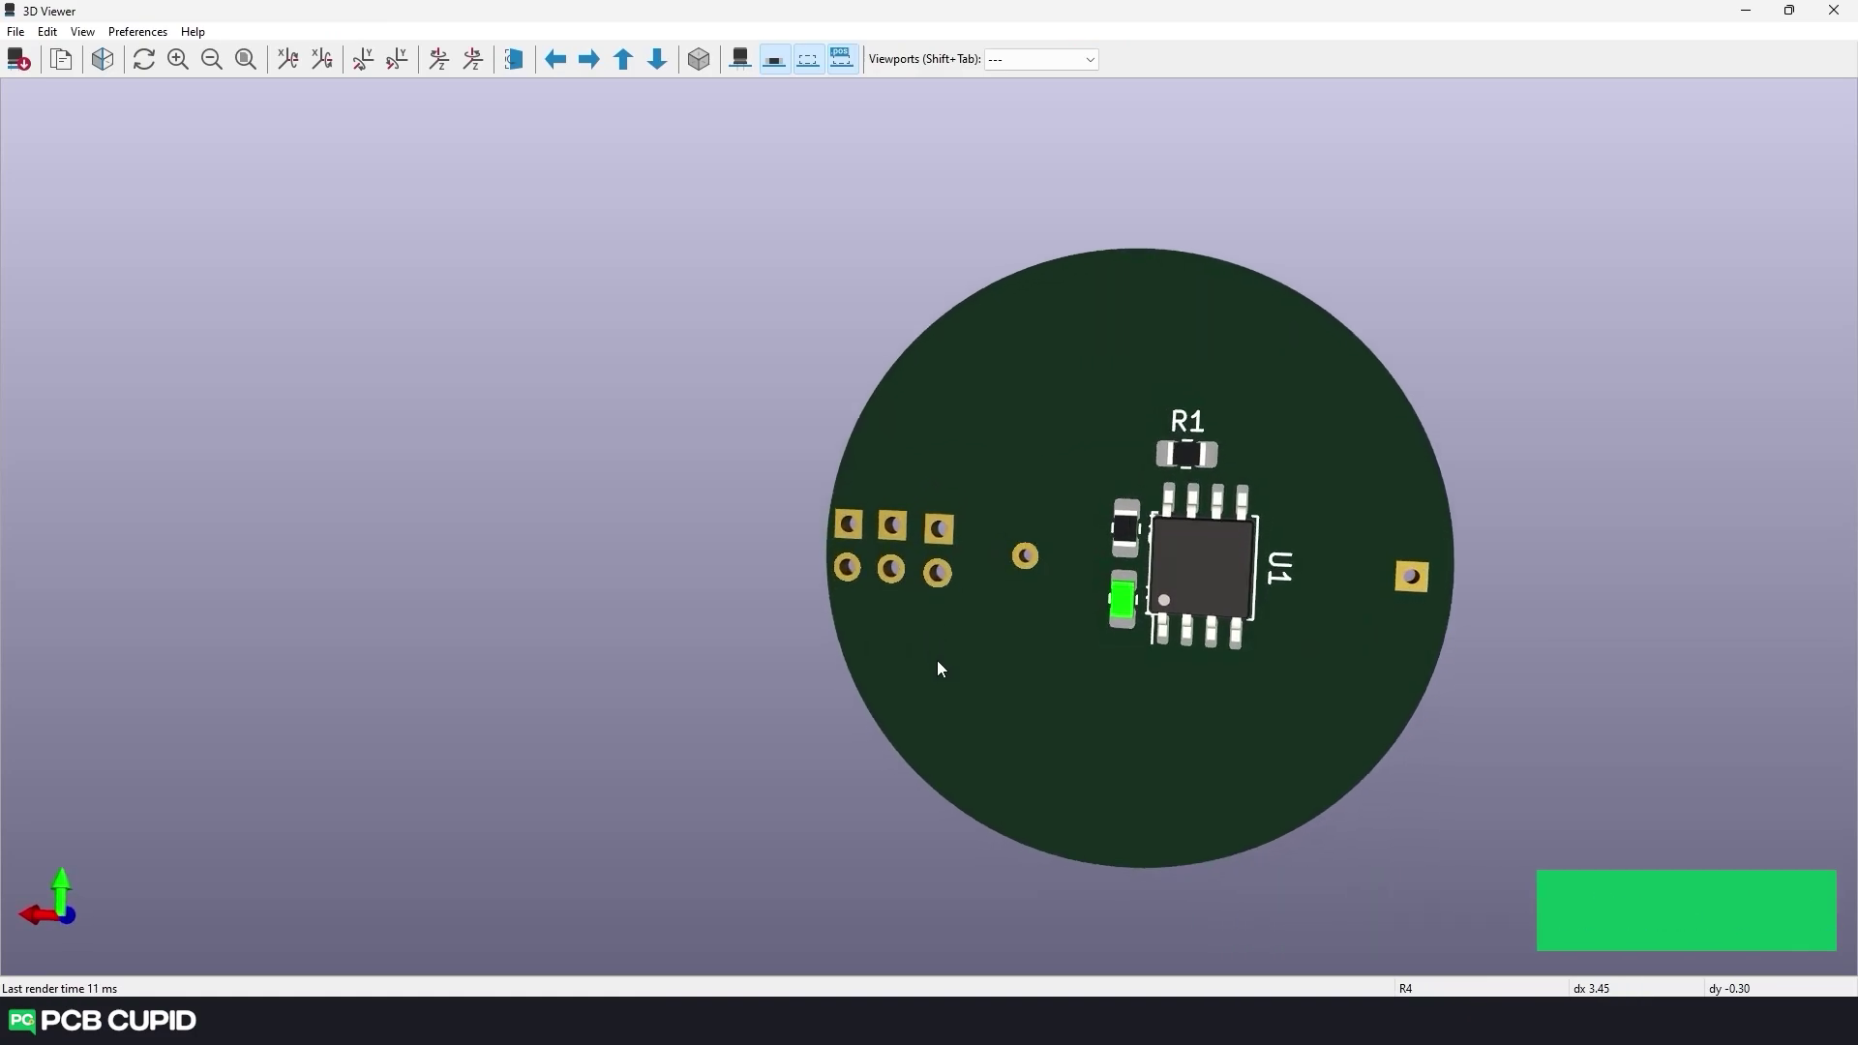
pyautogui.moveTo(1084, 476); pyautogui.dragTo(827, 596, button='middle')
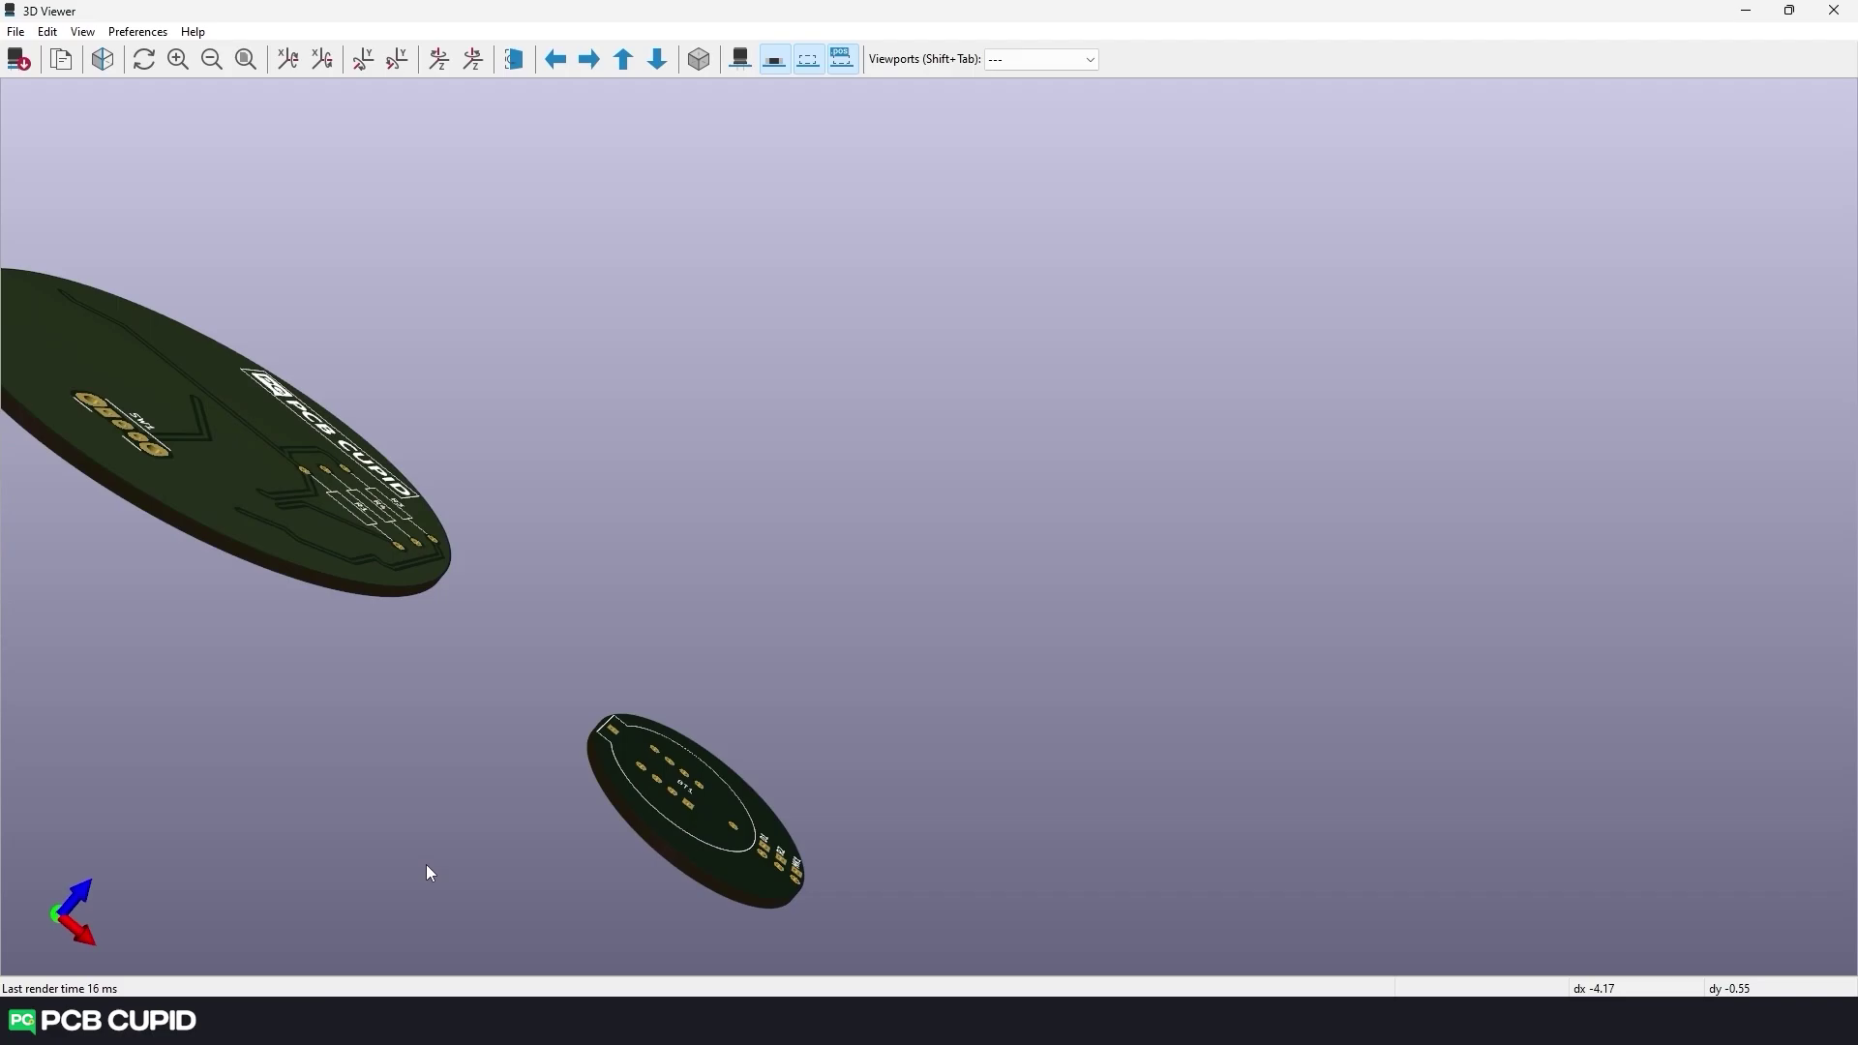
pyautogui.moveTo(430, 873); pyautogui.dragTo(633, 703)
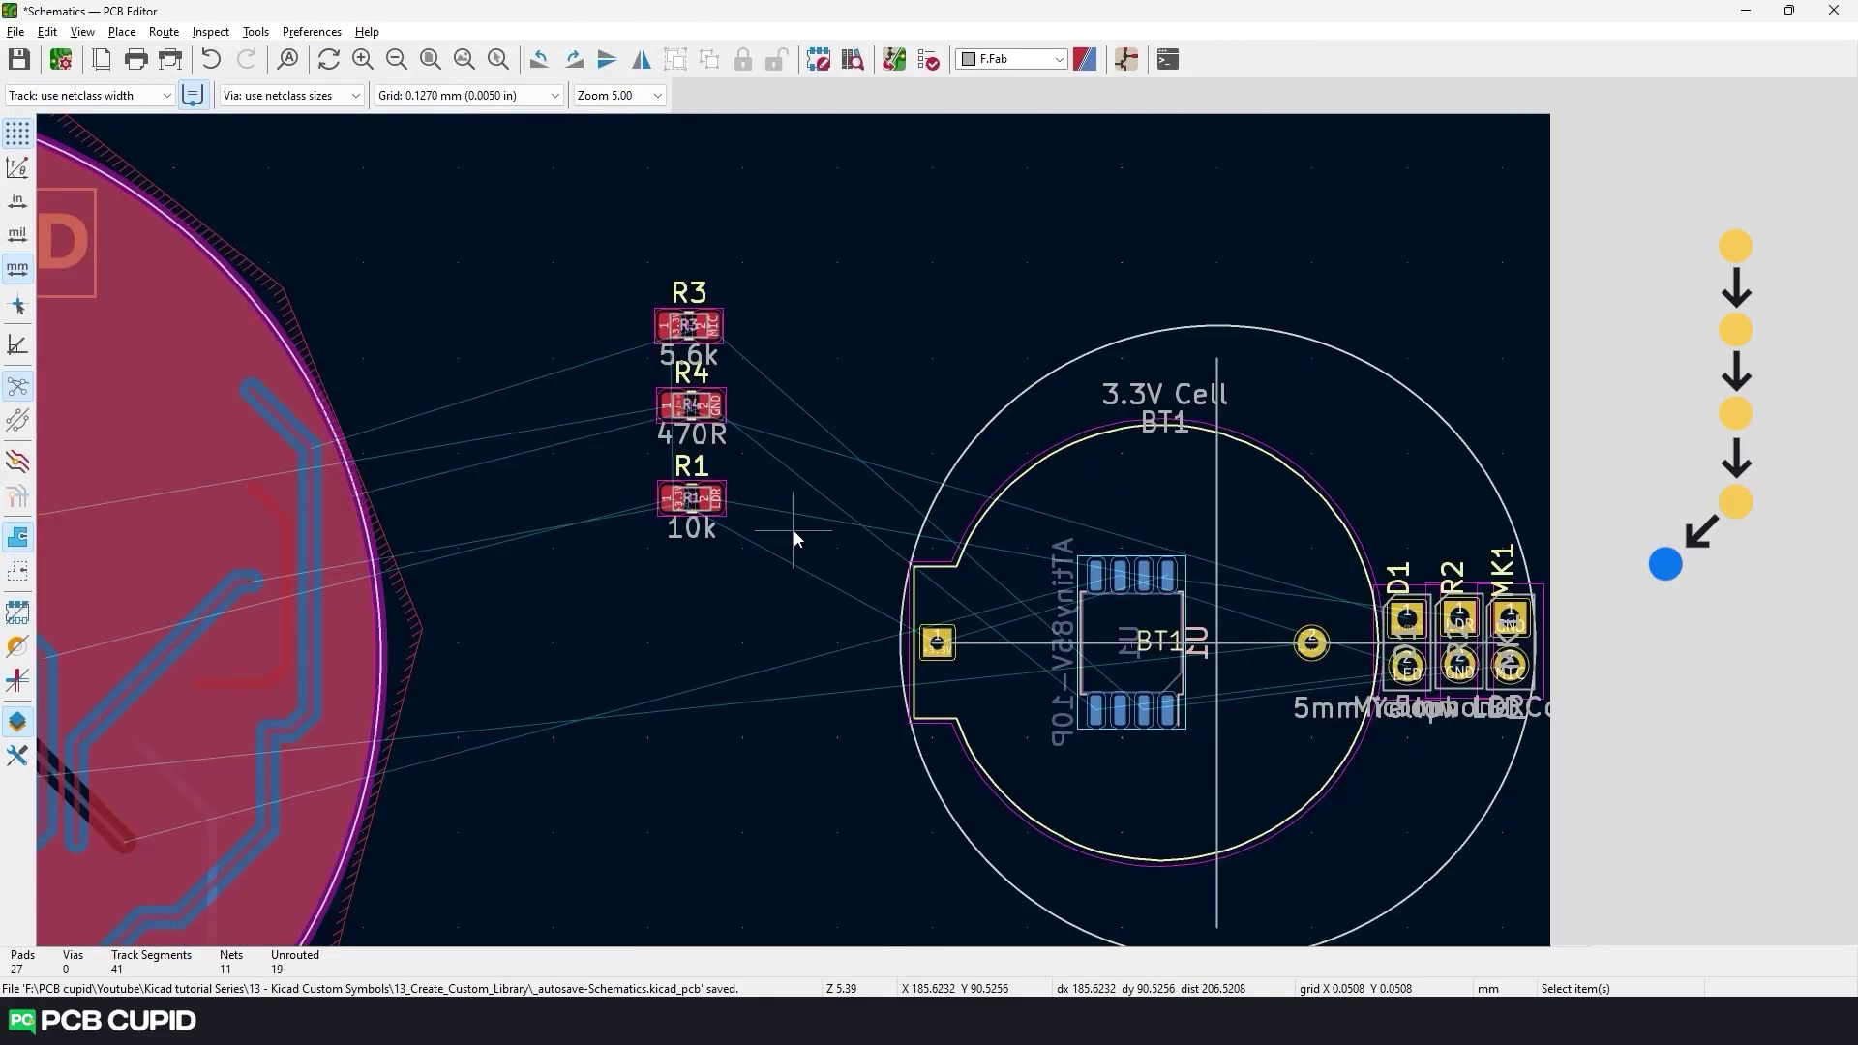
# Pan the board and 3D views to inspect the surface-mount R1 and U1.
pyautogui.moveTo(794, 531); pyautogui.dragTo(695, 556, button='middle')
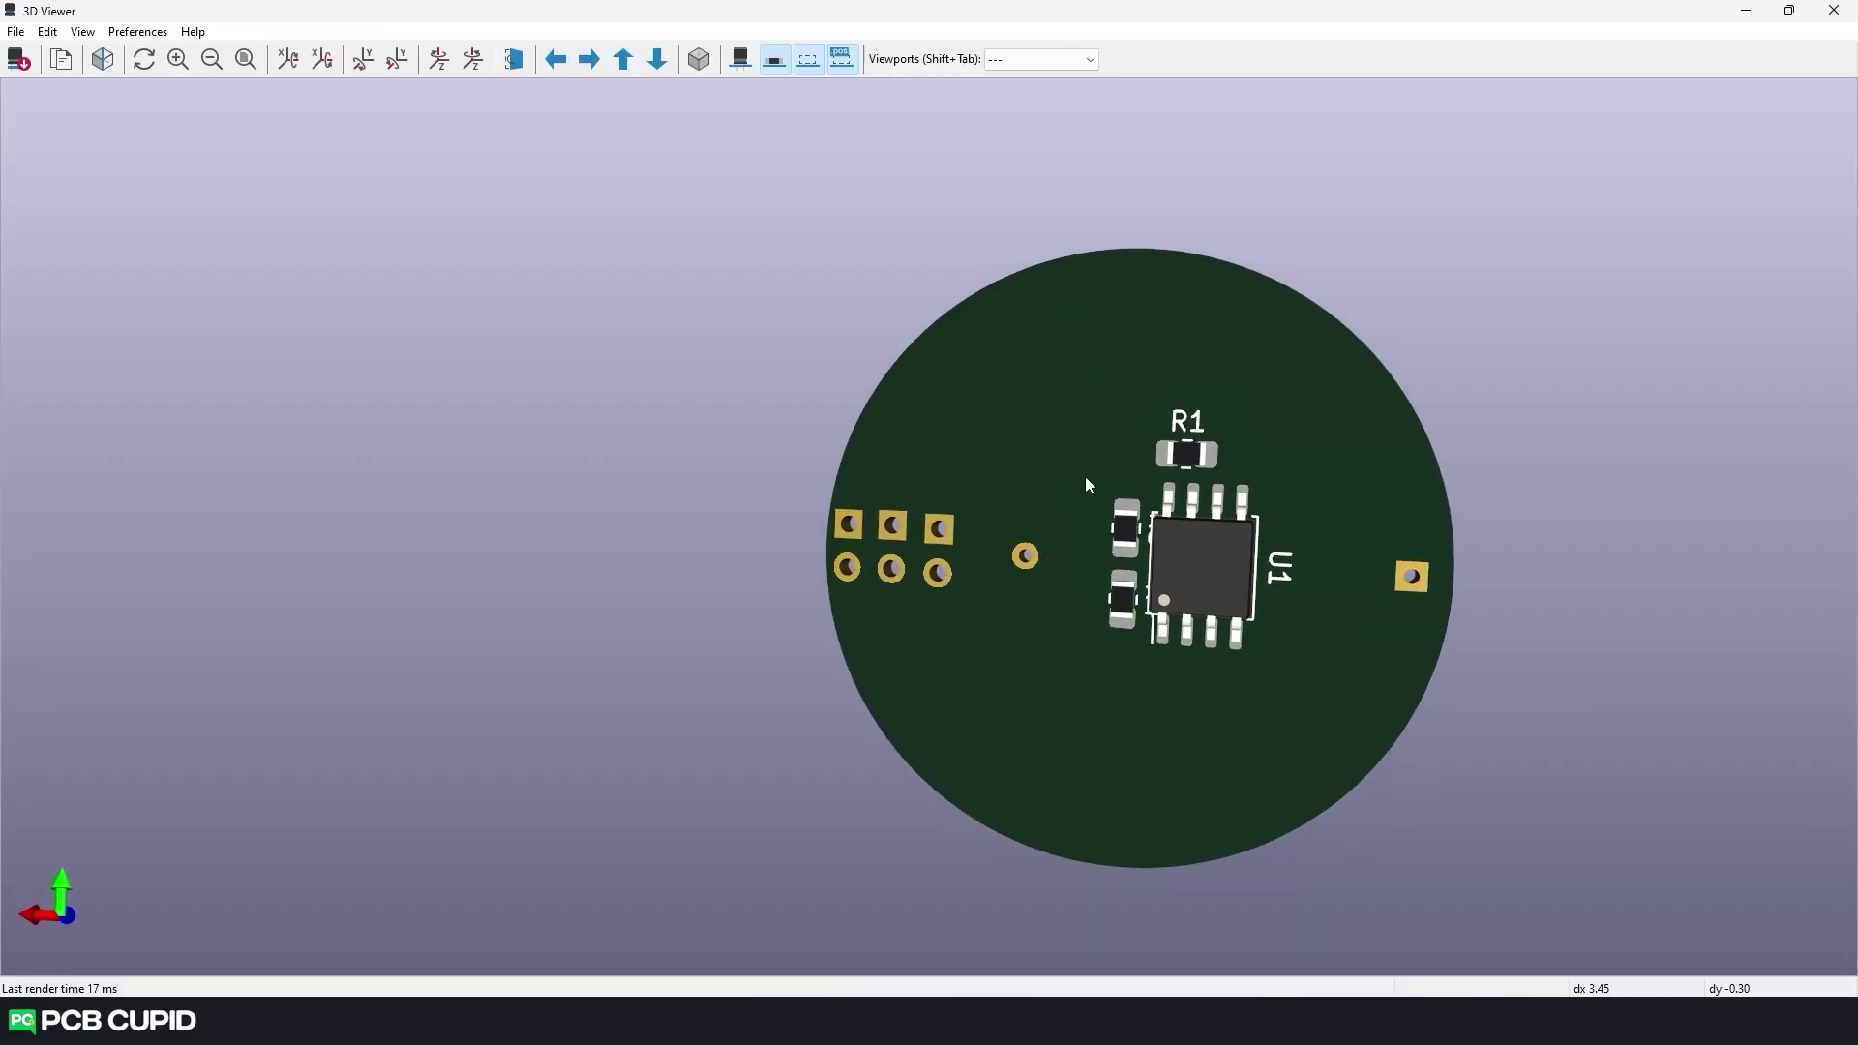
pyautogui.moveTo(1084, 476); pyautogui.dragTo(827, 606, button='middle')
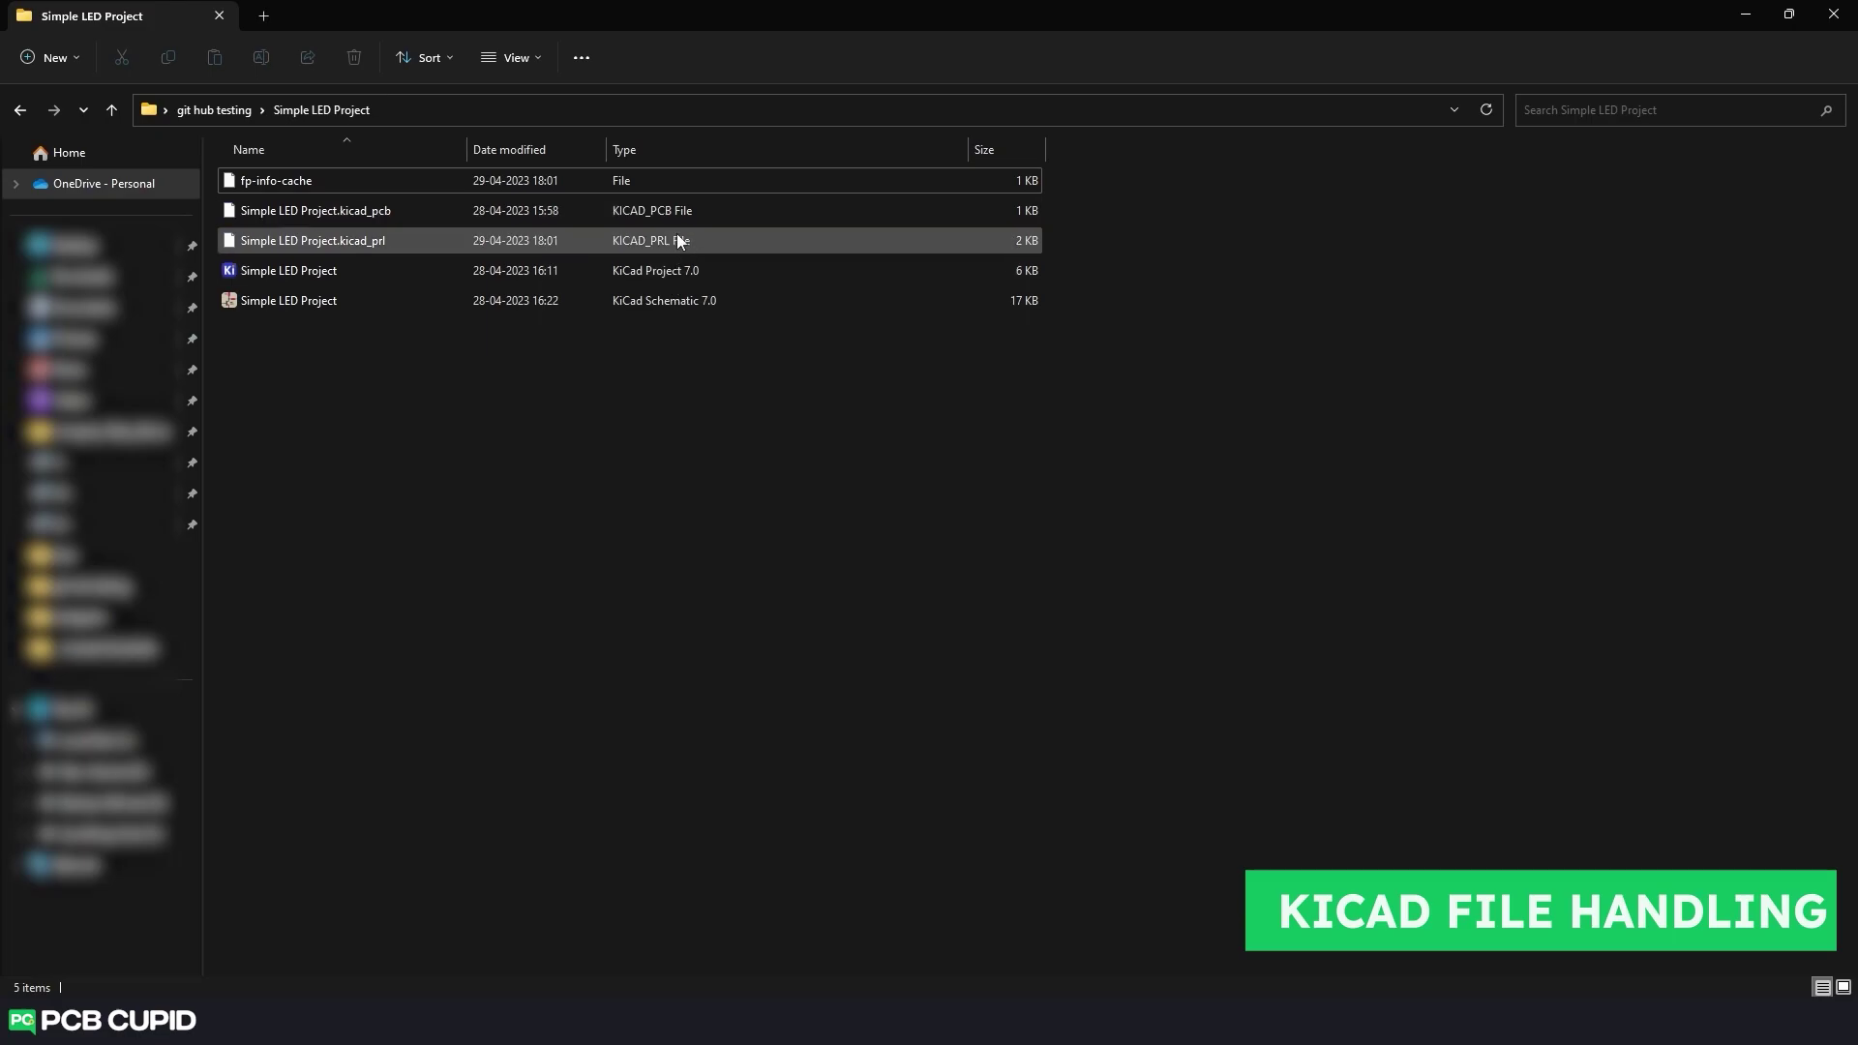
# Check the file type in the Simple LED Project schematic file's properties.
pyautogui.click(613, 299)
pyautogui.hotkey('alt', 'Return')
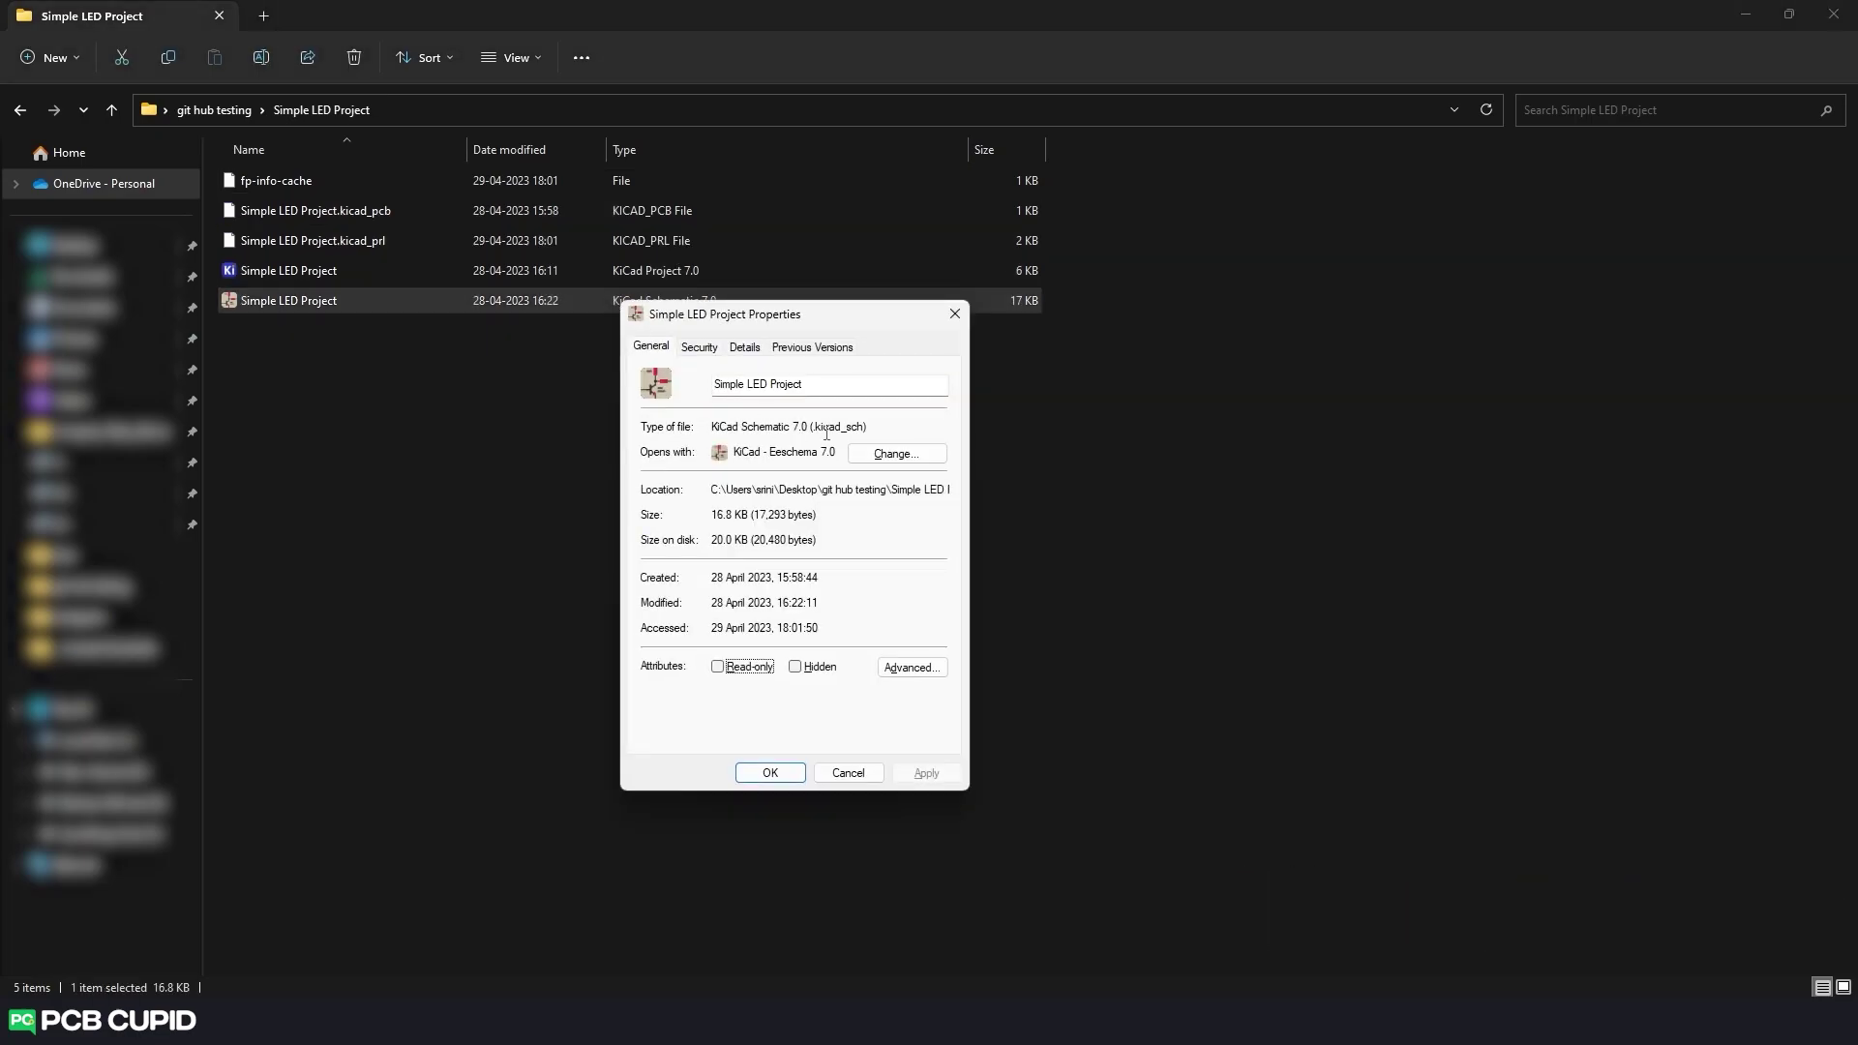
pyautogui.doubleClick(827, 435)
pyautogui.click(954, 313)
# Check the .kicad_pcb file's type, then bring up the schematic file's context menu.
pyautogui.click(714, 208)
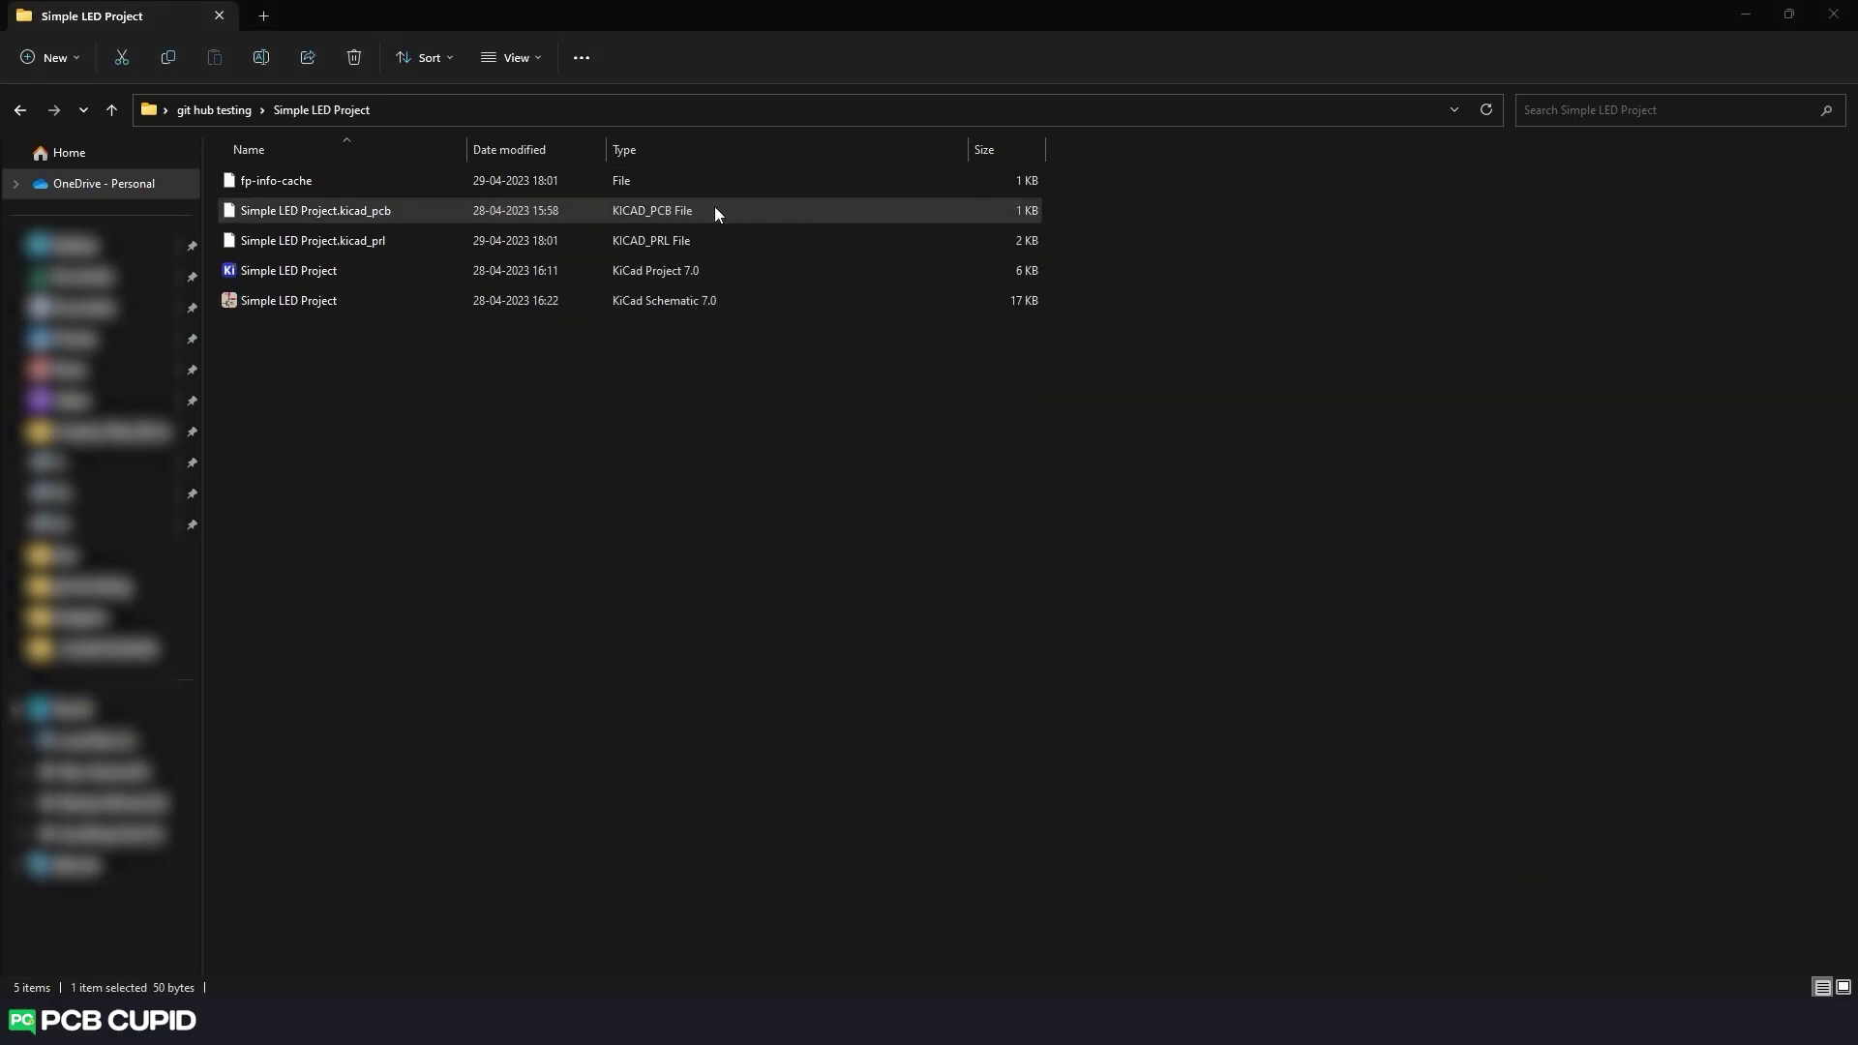
pyautogui.hotkey('alt', 'Return')
pyautogui.moveTo(892, 333); pyautogui.dragTo(945, 336)
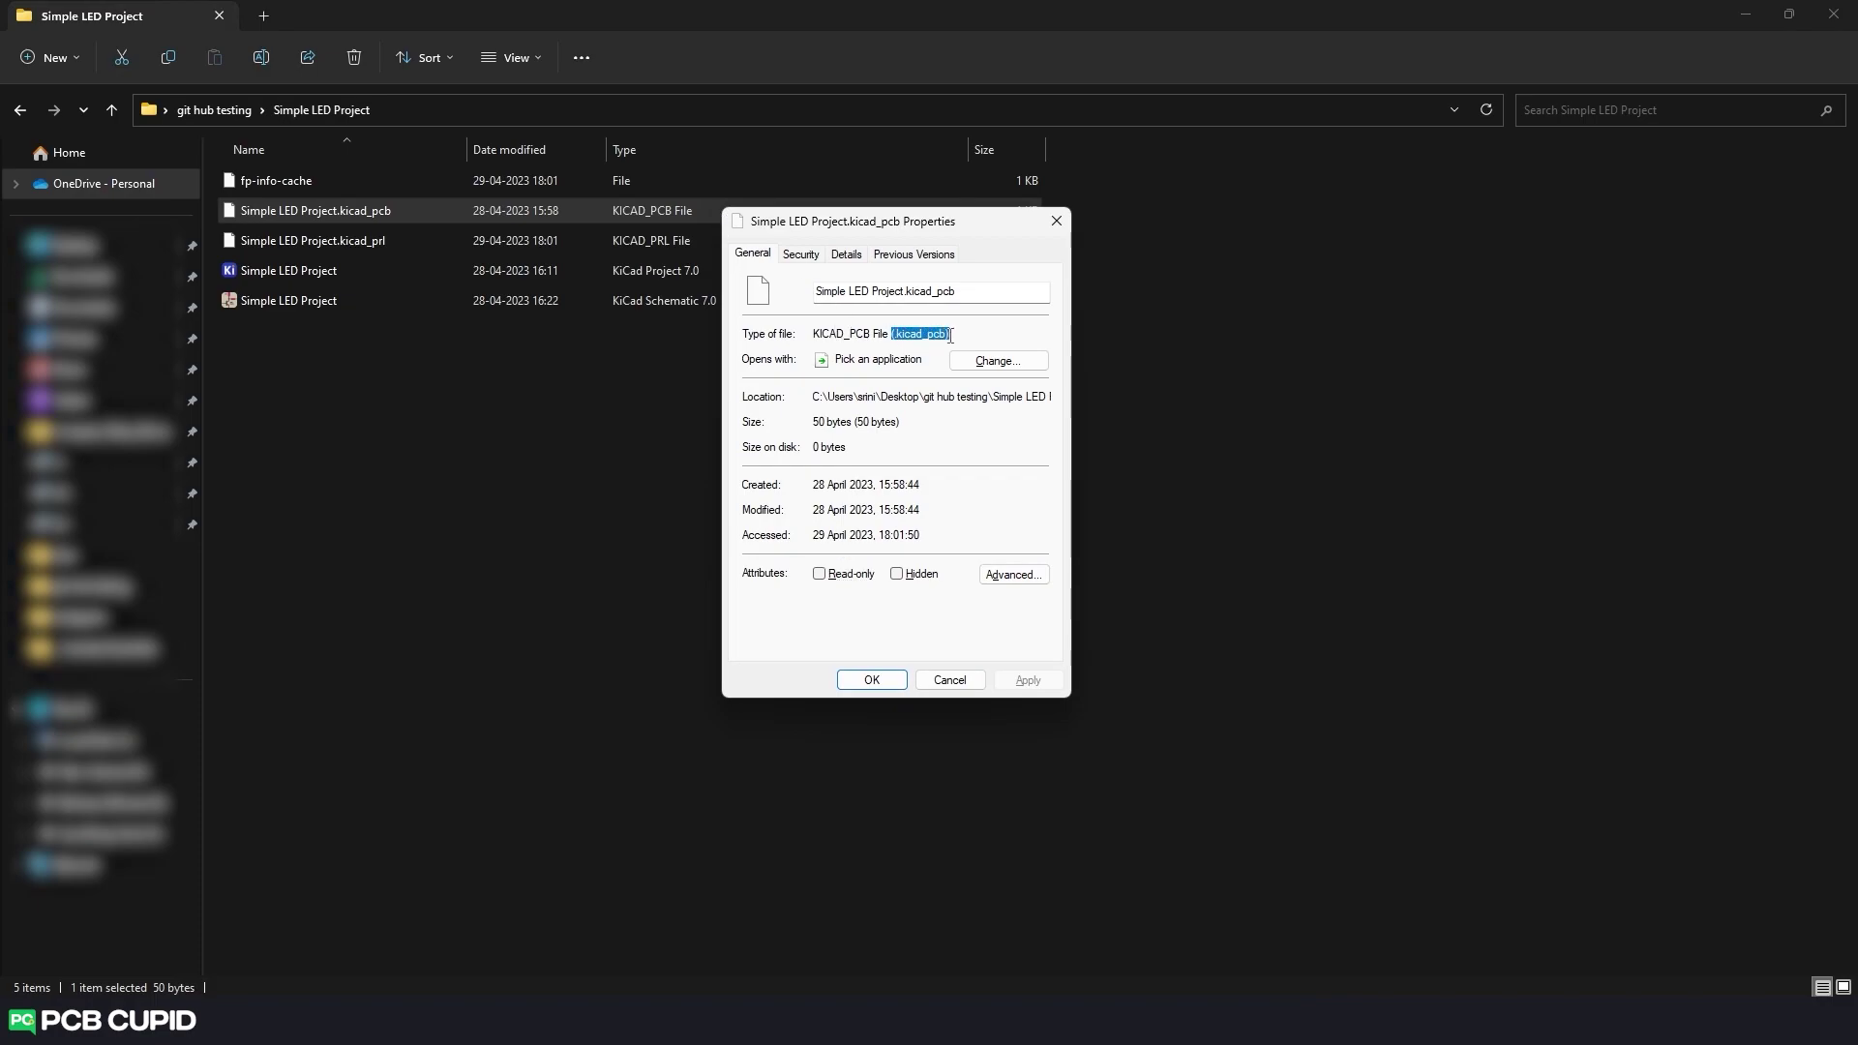
pyautogui.press('Escape')
pyautogui.click(350, 308)
pyautogui.rightClick(350, 307)
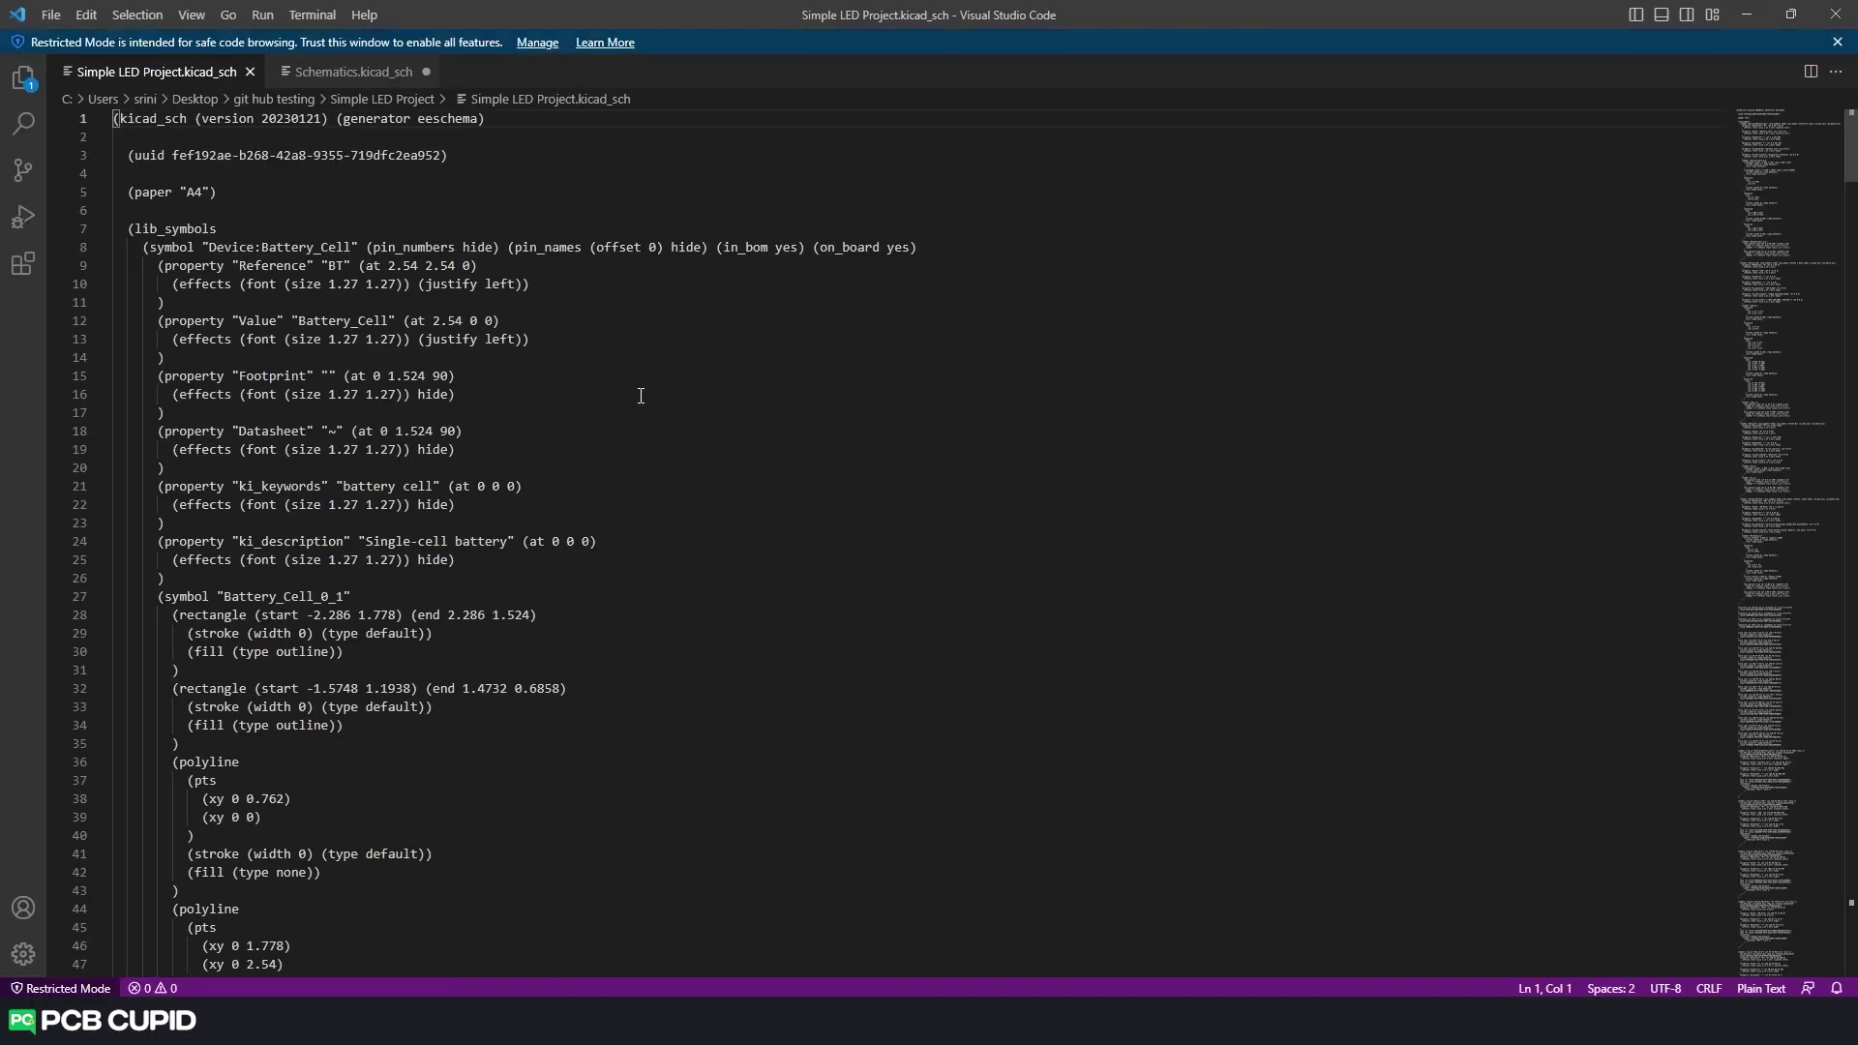
# Inspect the Device:Battery_Cell symbol reference on line 8 of the schematic source.
pyautogui.scroll(-20, 640, 395)
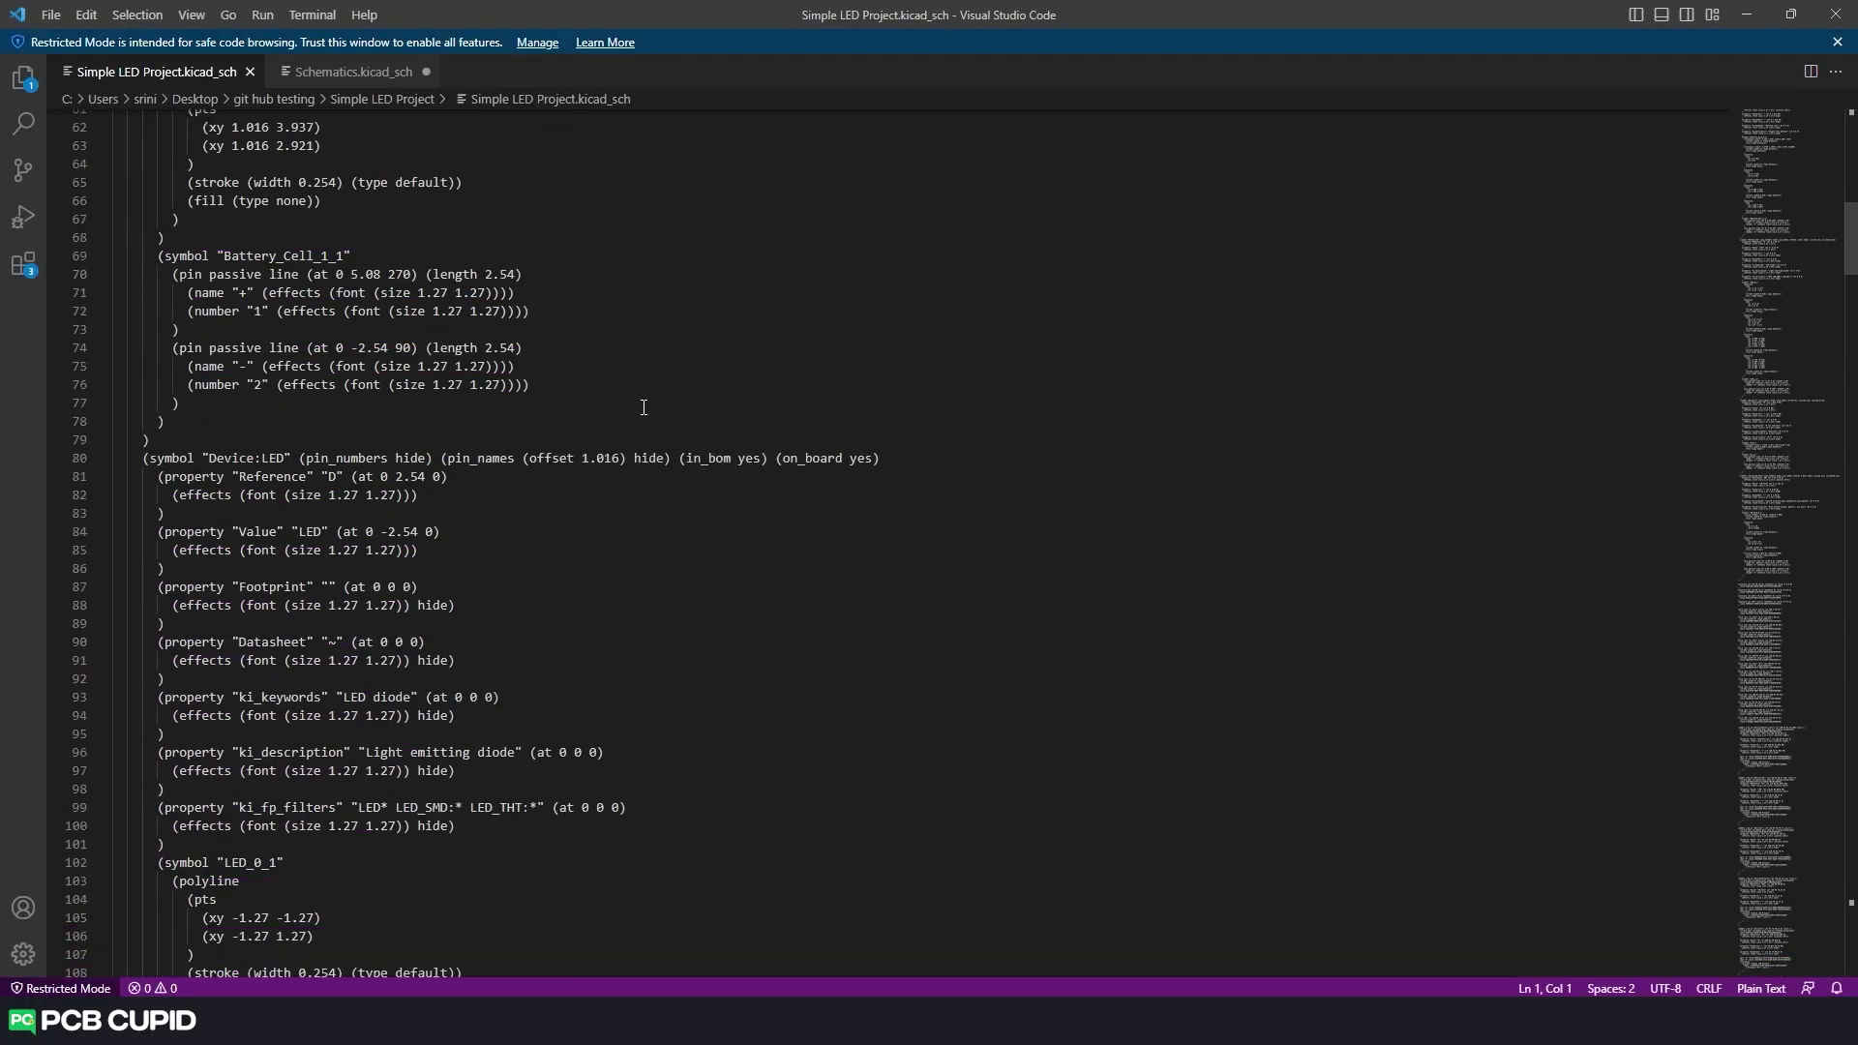
pyautogui.scroll(20, 643, 408)
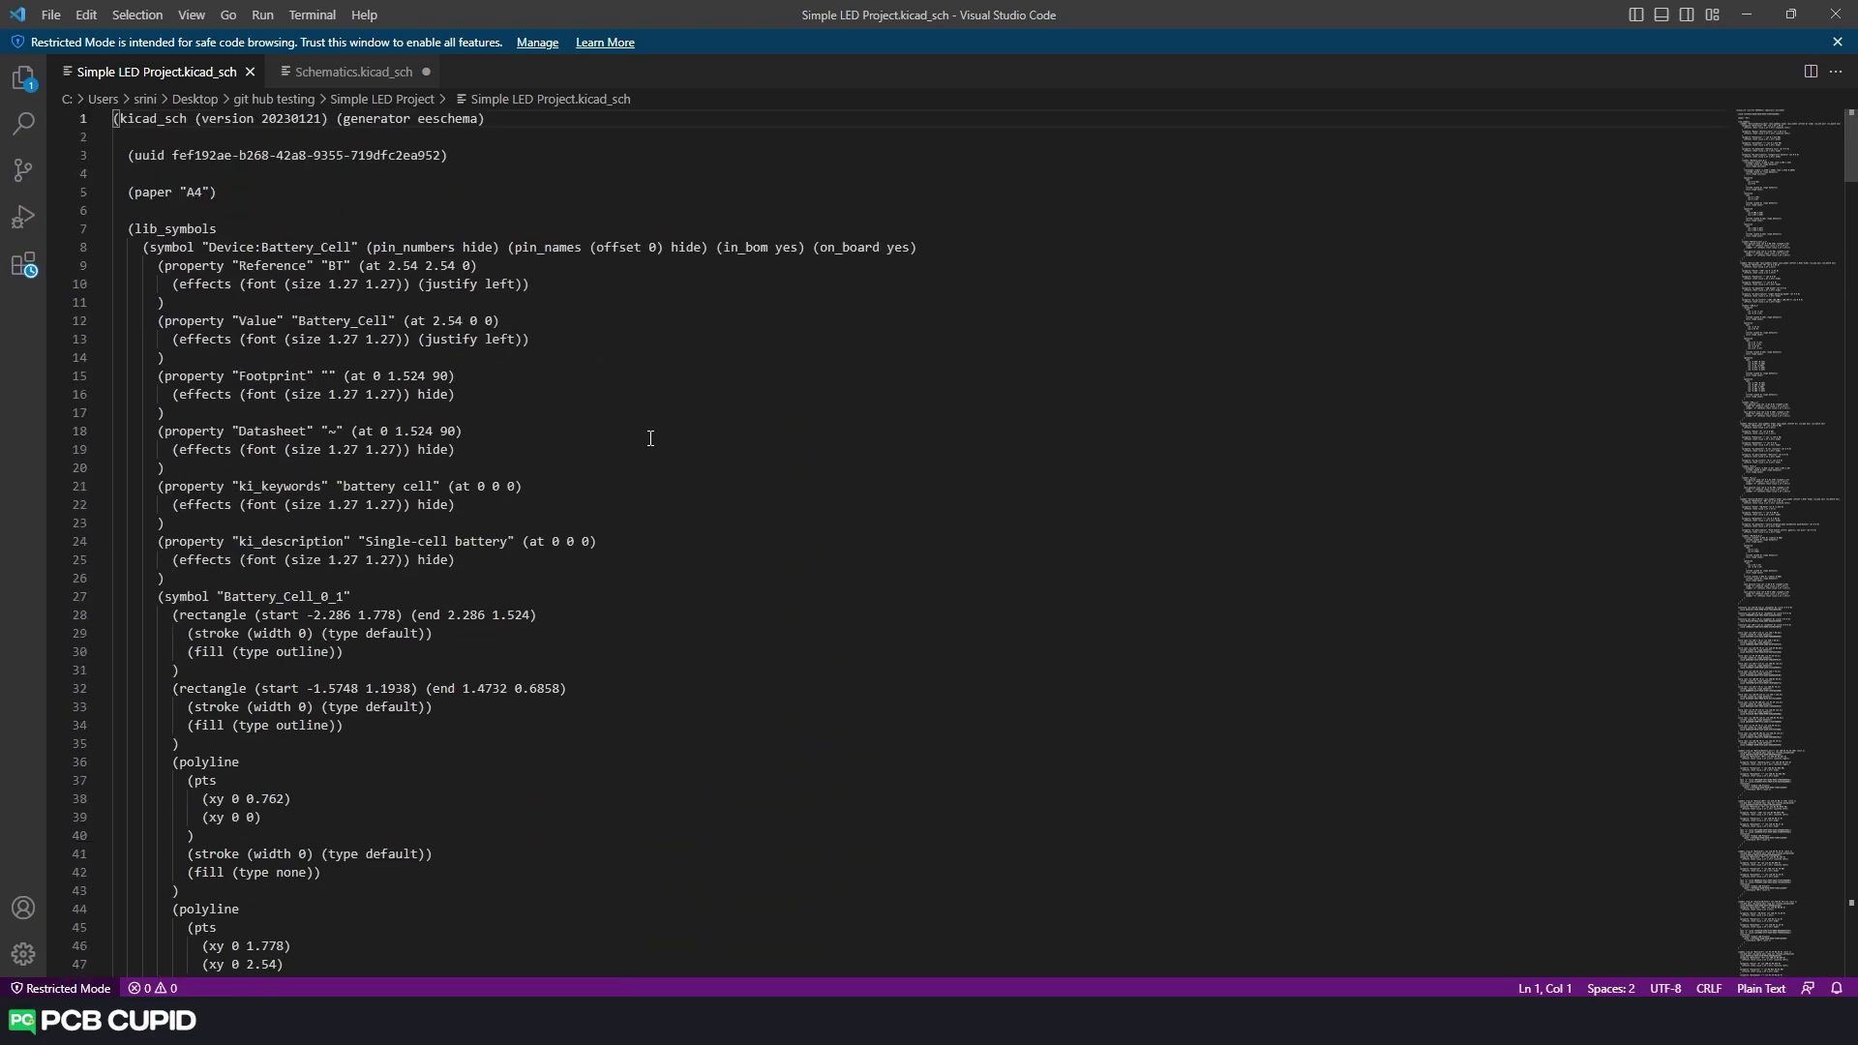
pyautogui.doubleClick(215, 247)
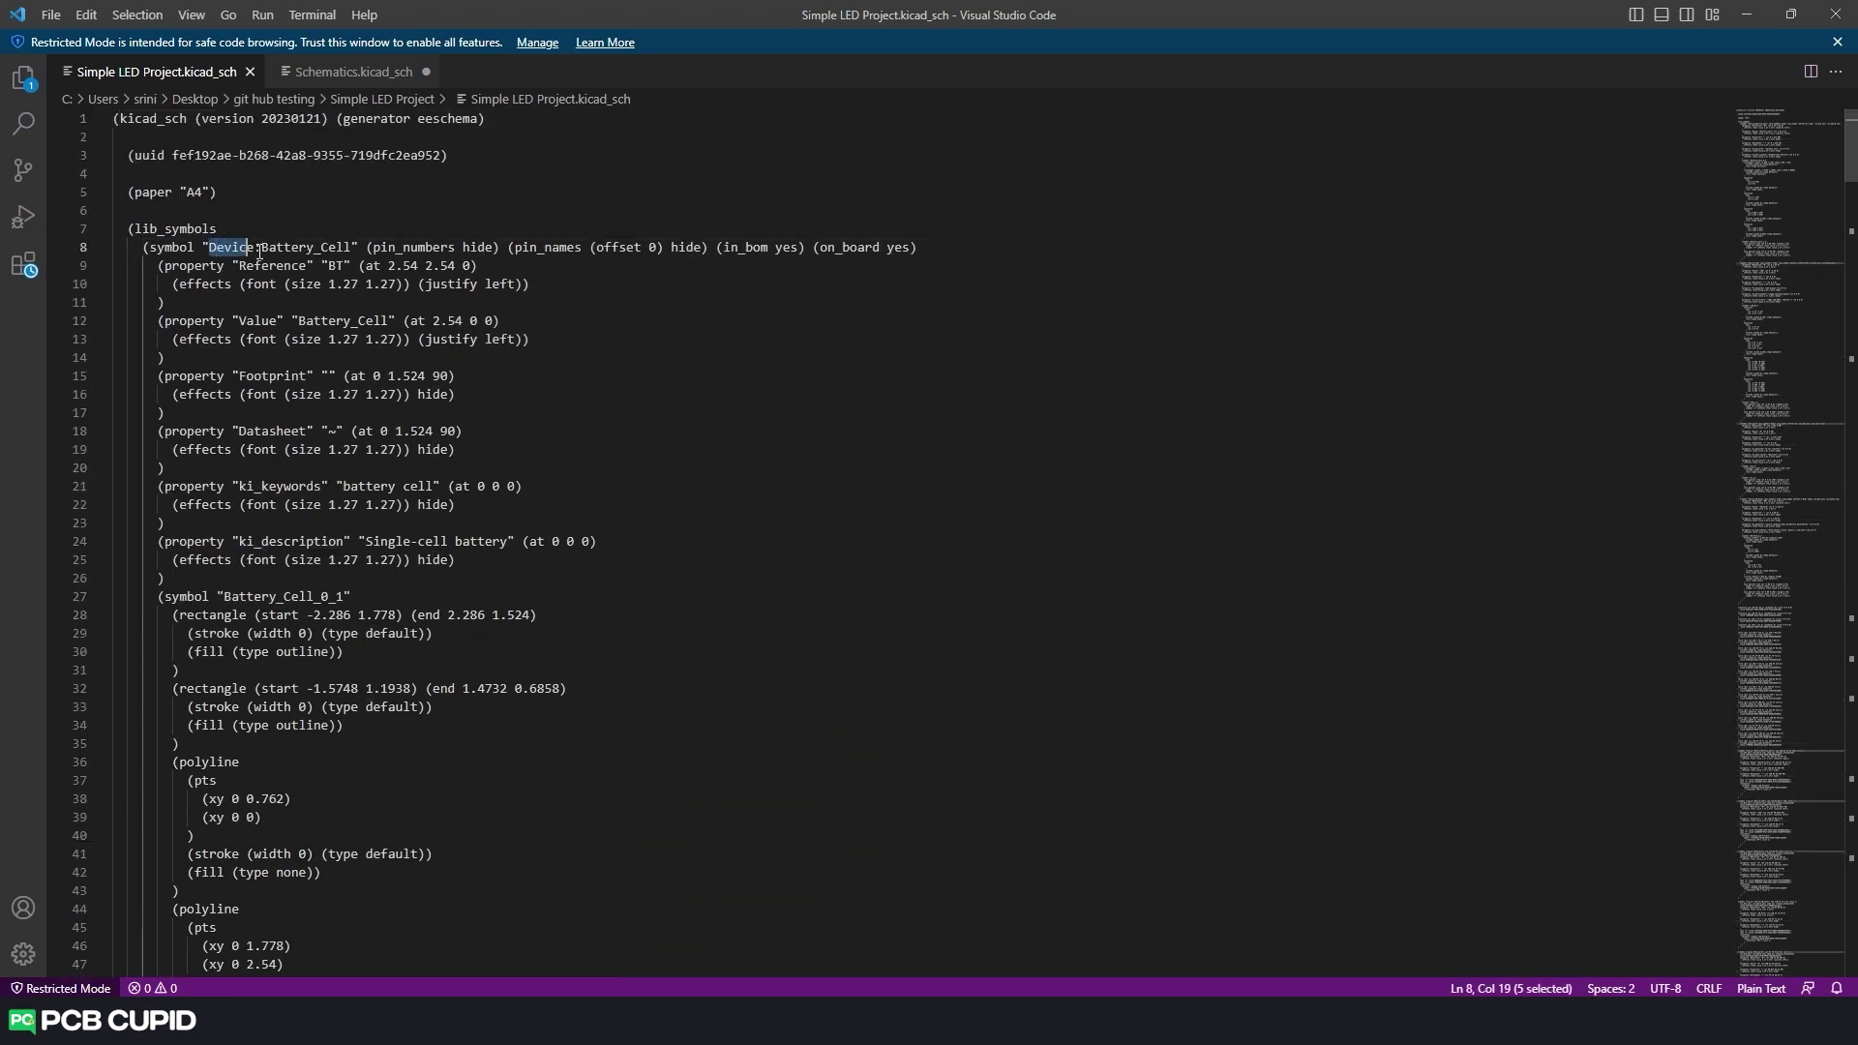
pyautogui.moveTo(261, 247); pyautogui.dragTo(353, 247)
pyautogui.click(352, 247)
pyautogui.scroll(-14, 493, 450)
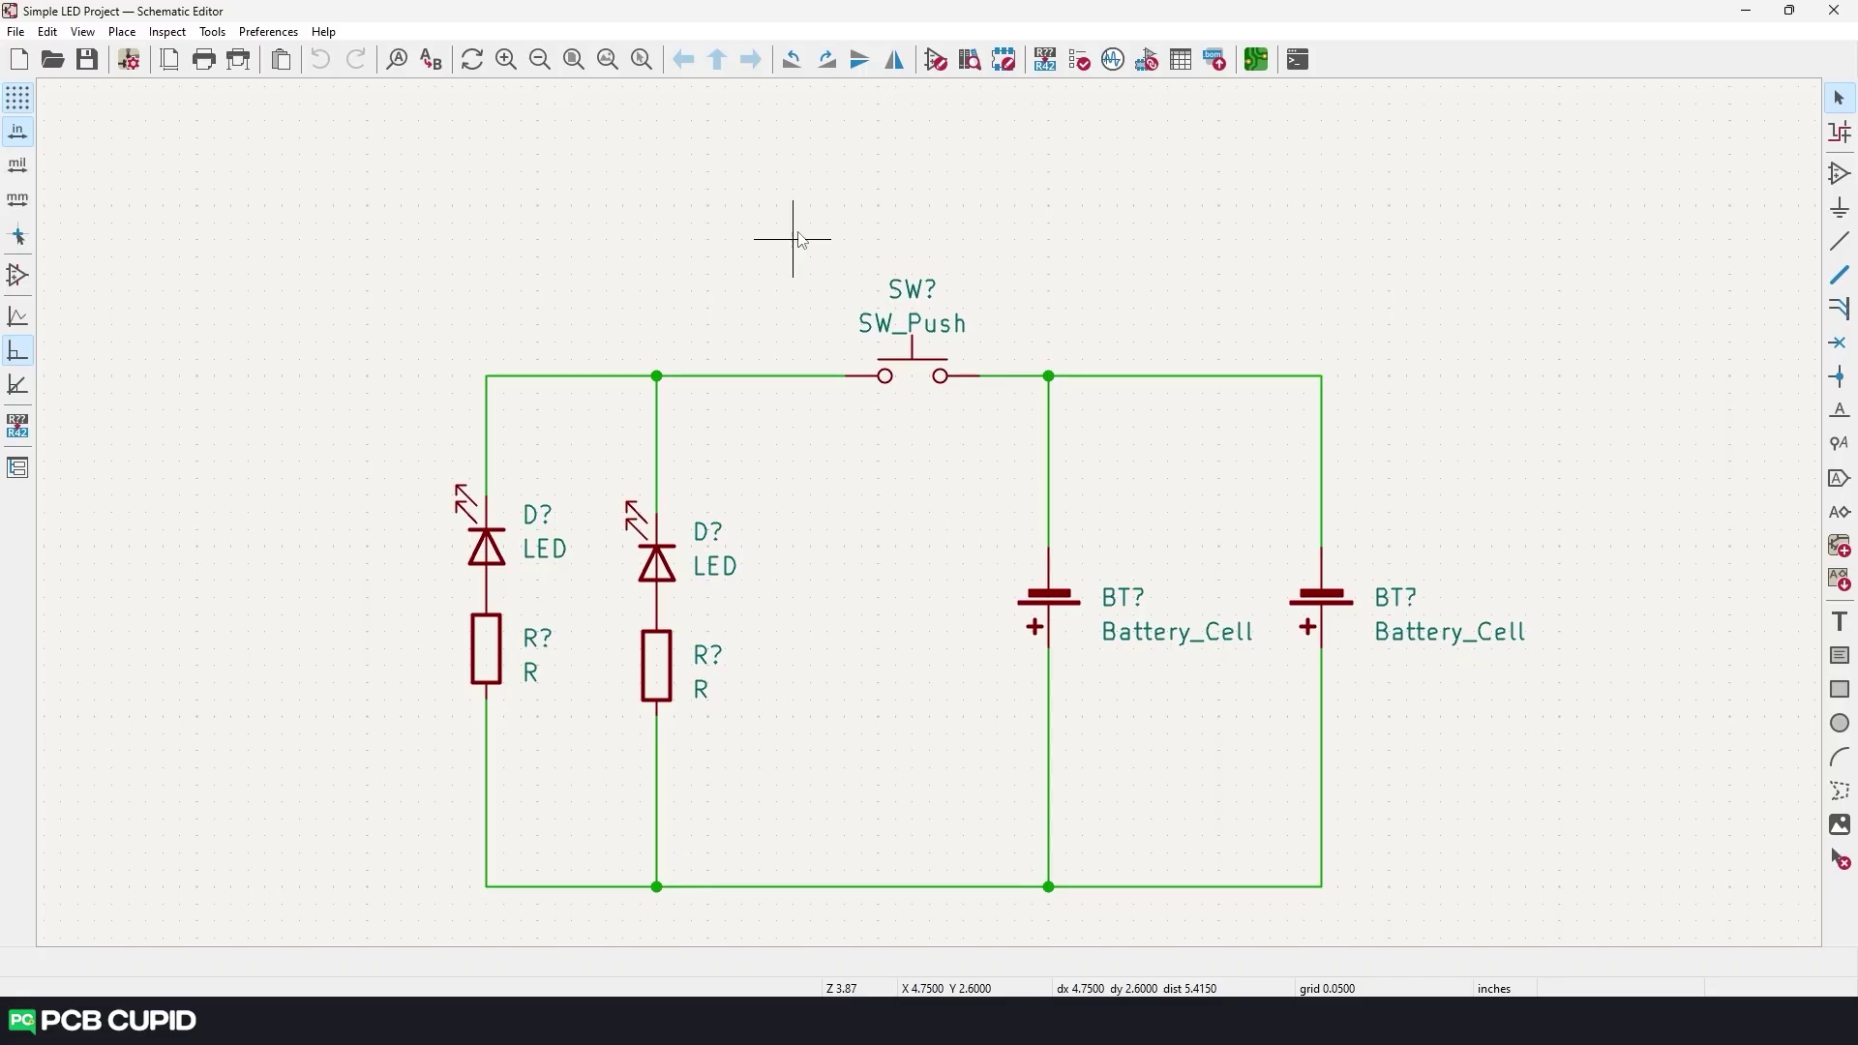
# Change the SW_Push switch's Value property to 'Push button'.
pyautogui.moveTo(793, 238); pyautogui.dragTo(1006, 451)
pyautogui.click(984, 467)
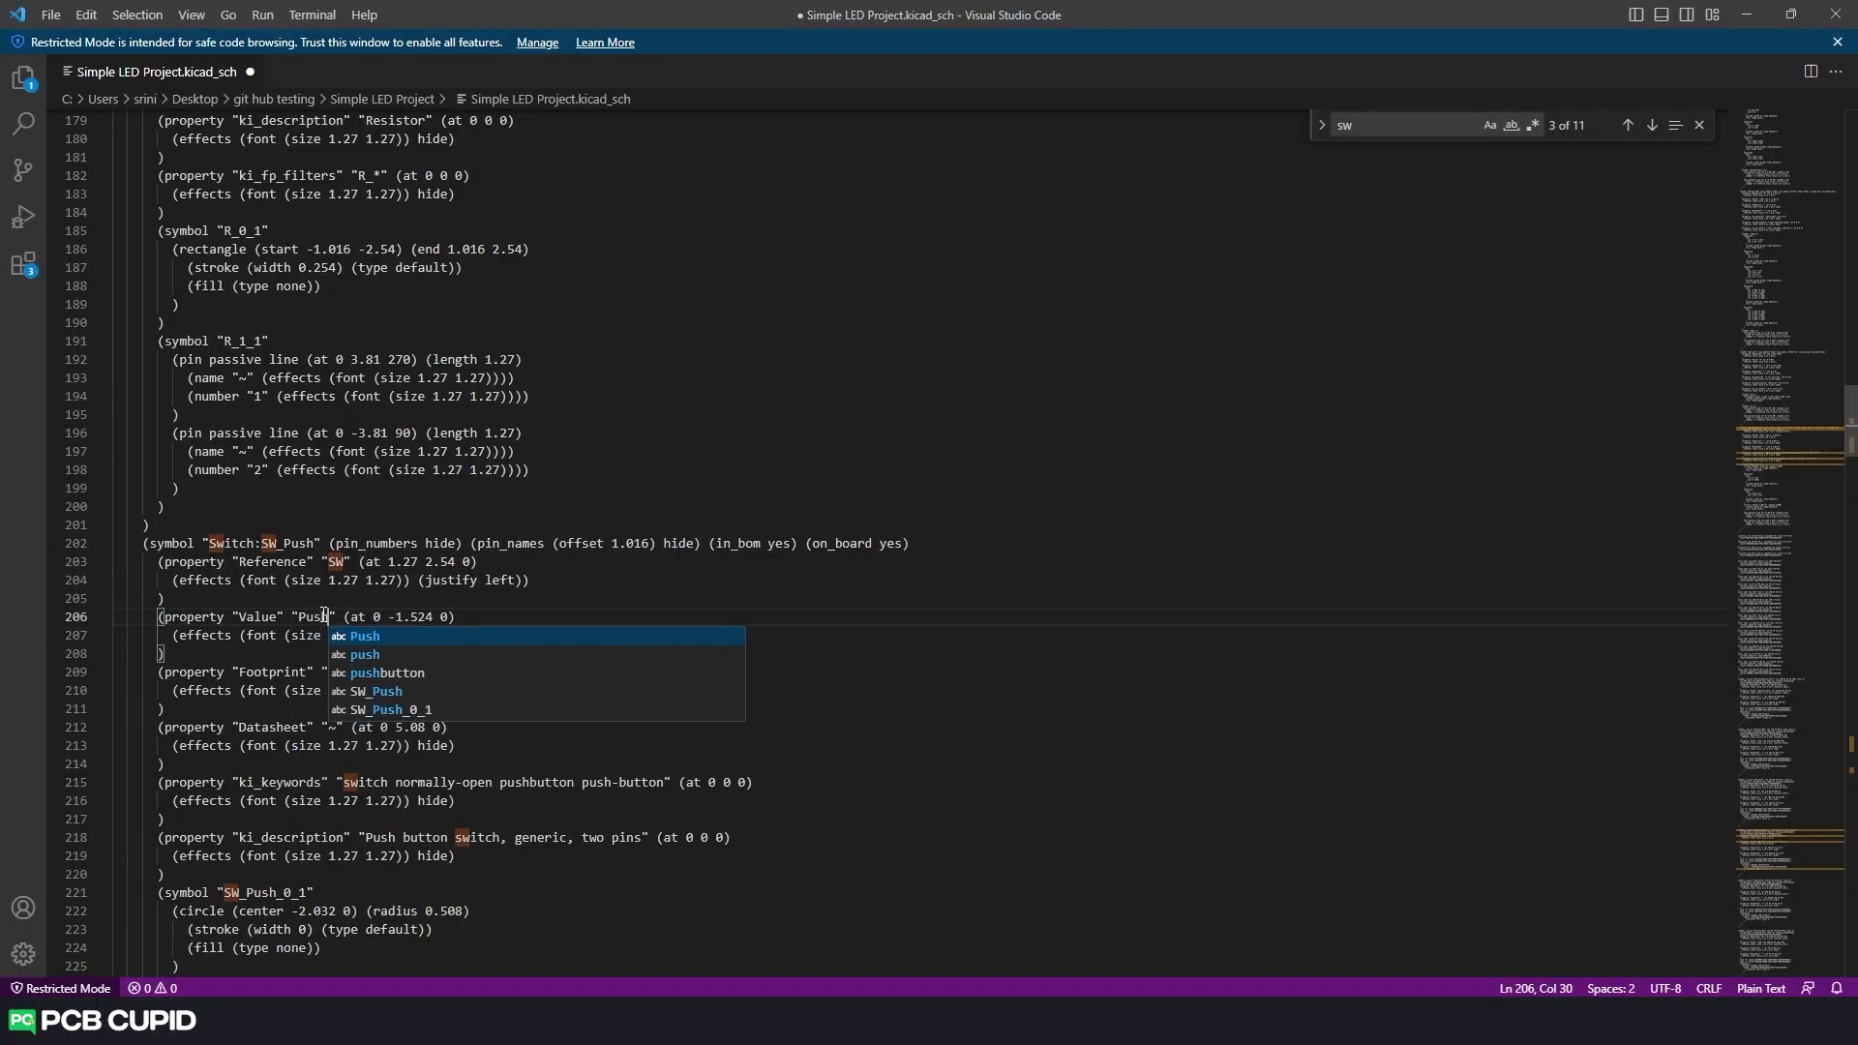
pyautogui.write('utton" (at 0 -1.524 0')
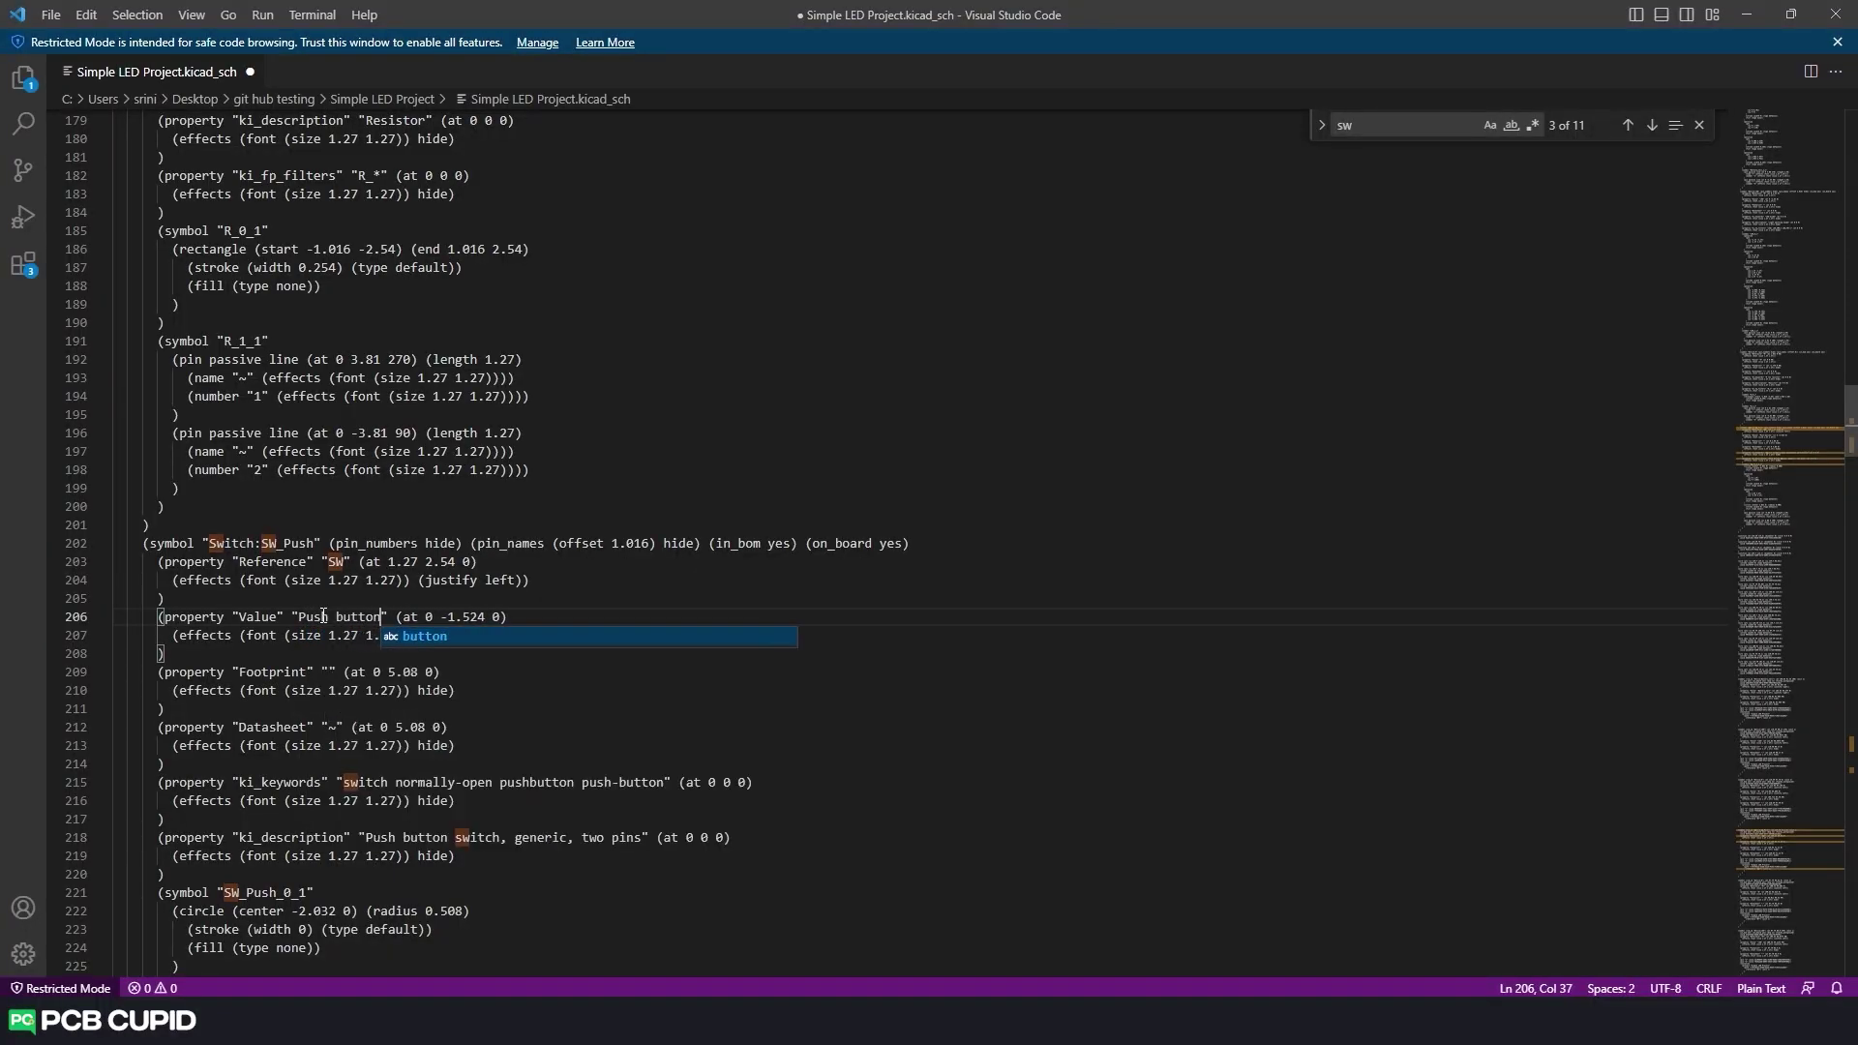
pyautogui.click(646, 461)
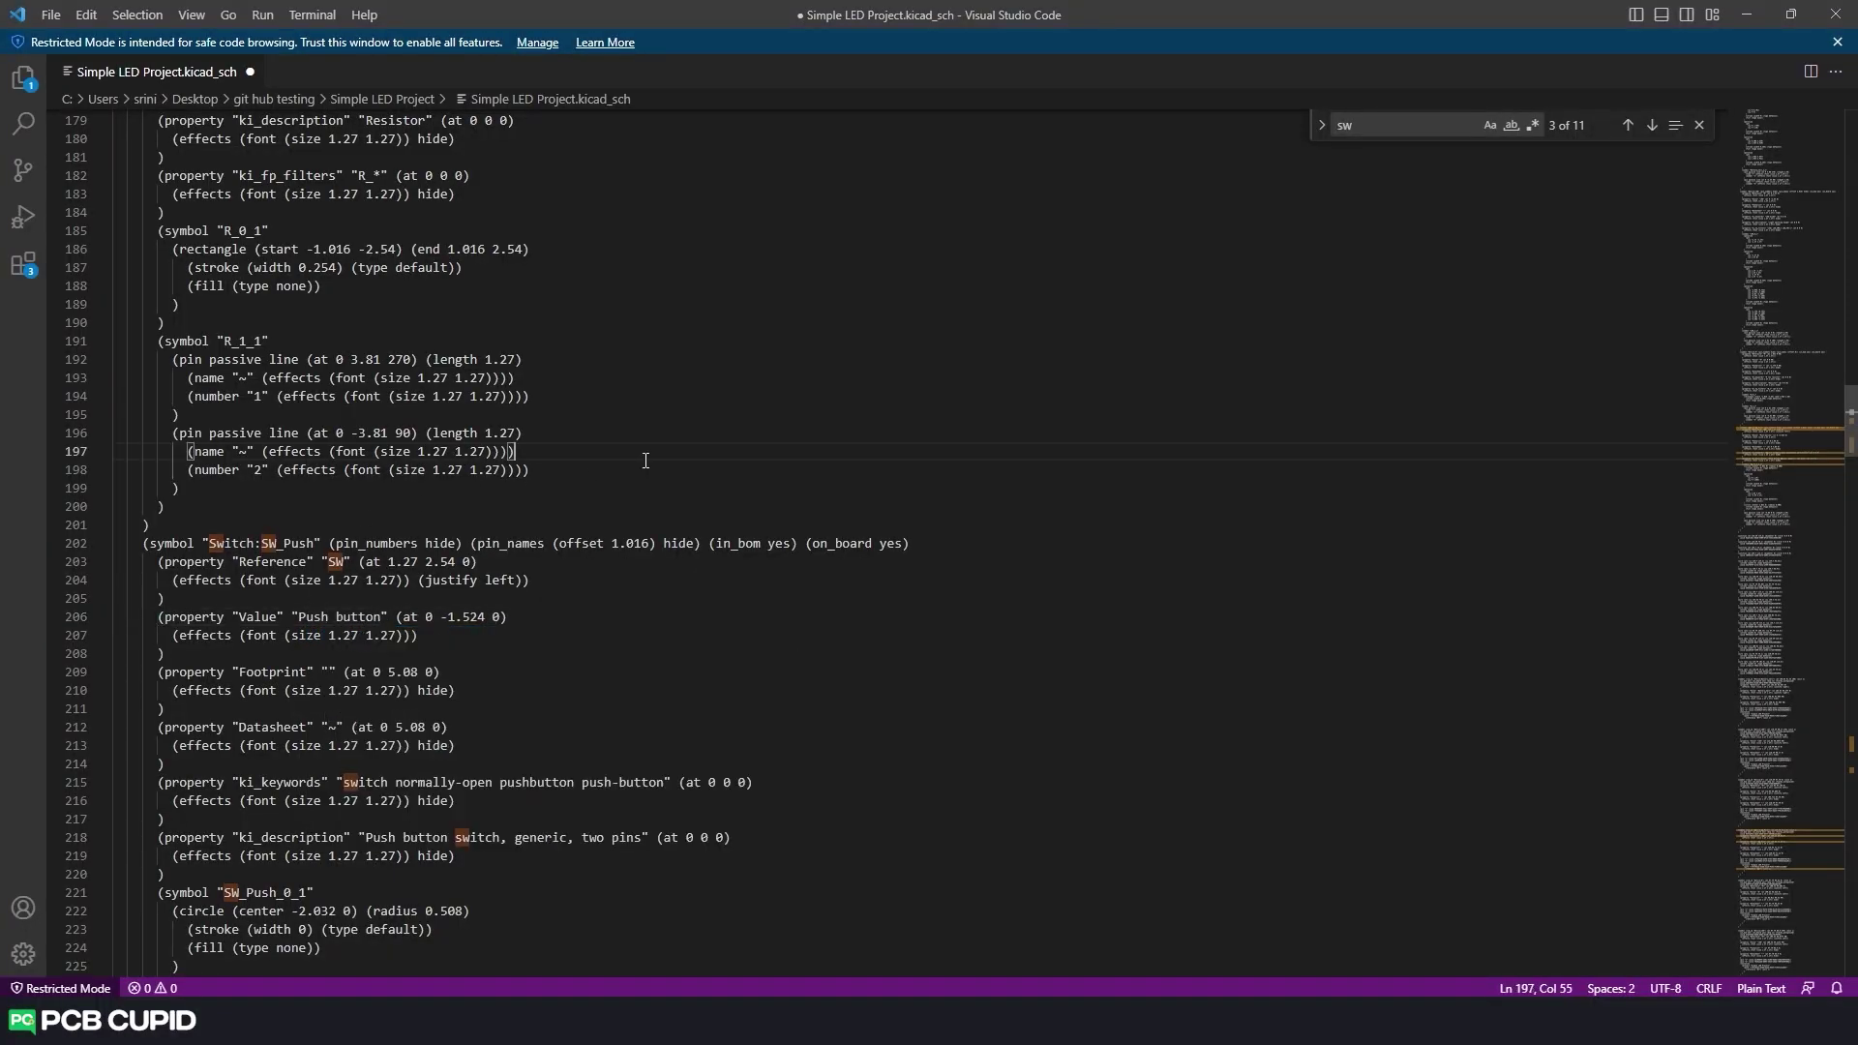
# Select the SW_Push symbol definition block, lines 201–220.
pyautogui.click(464, 634)
pyautogui.scroll(-3, 504, 684)
pyautogui.moveTo(495, 726); pyautogui.dragTo(97, 418)
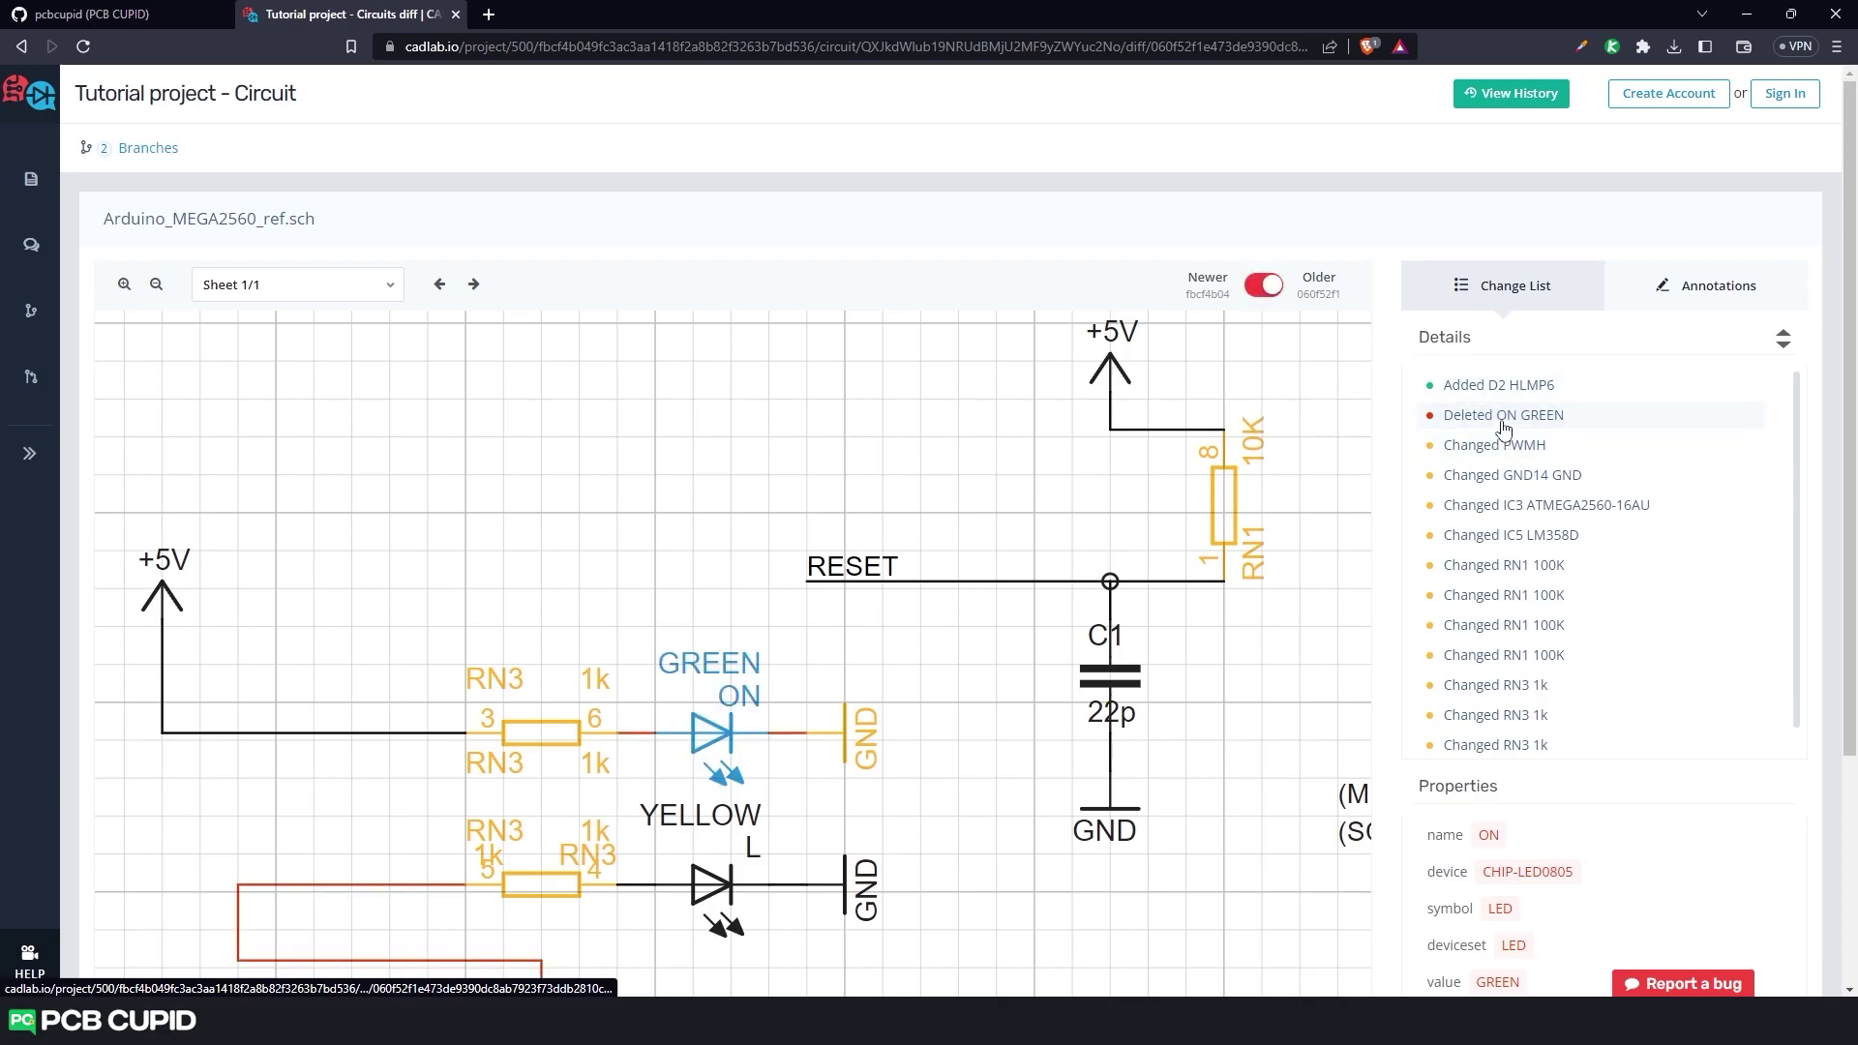
# Open the 'Deleted ON GREEN' change to compare the older revision near RN3.
pyautogui.click(1503, 418)
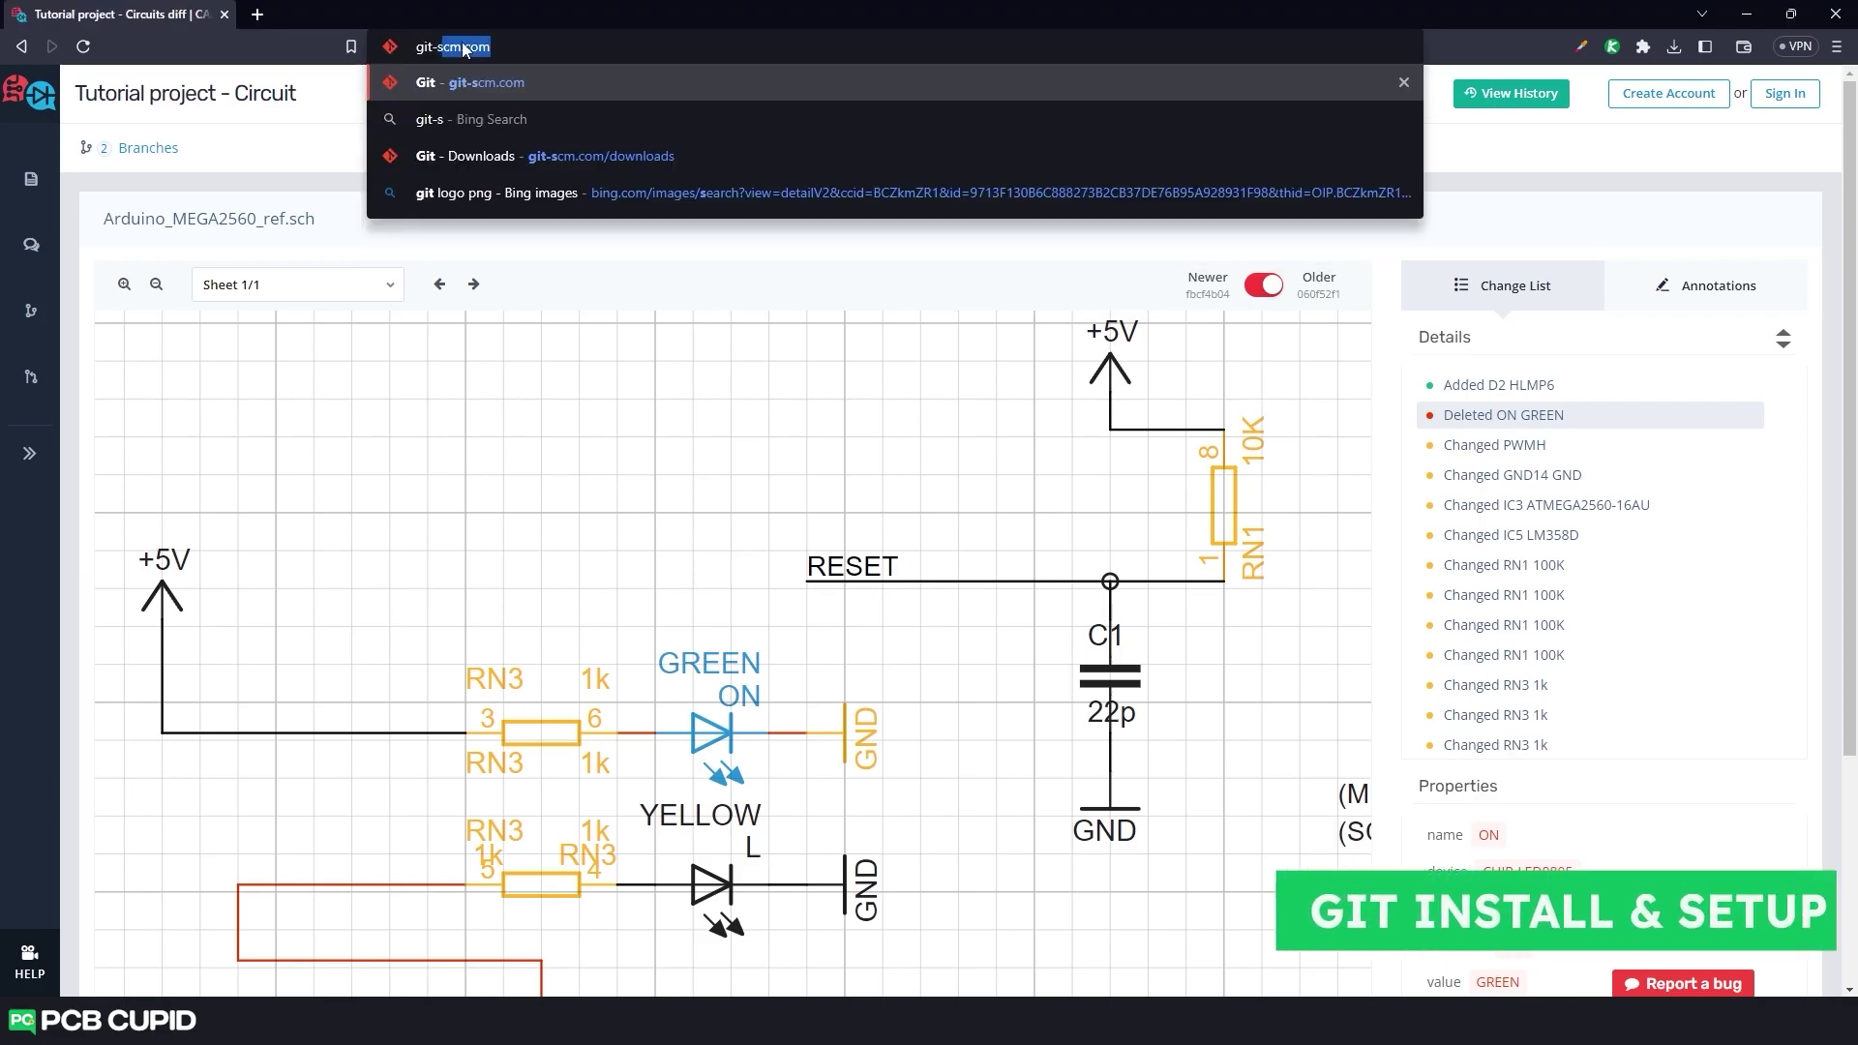
# Go to git-scm.com and open the Git for Windows download page.
pyautogui.press('Return')
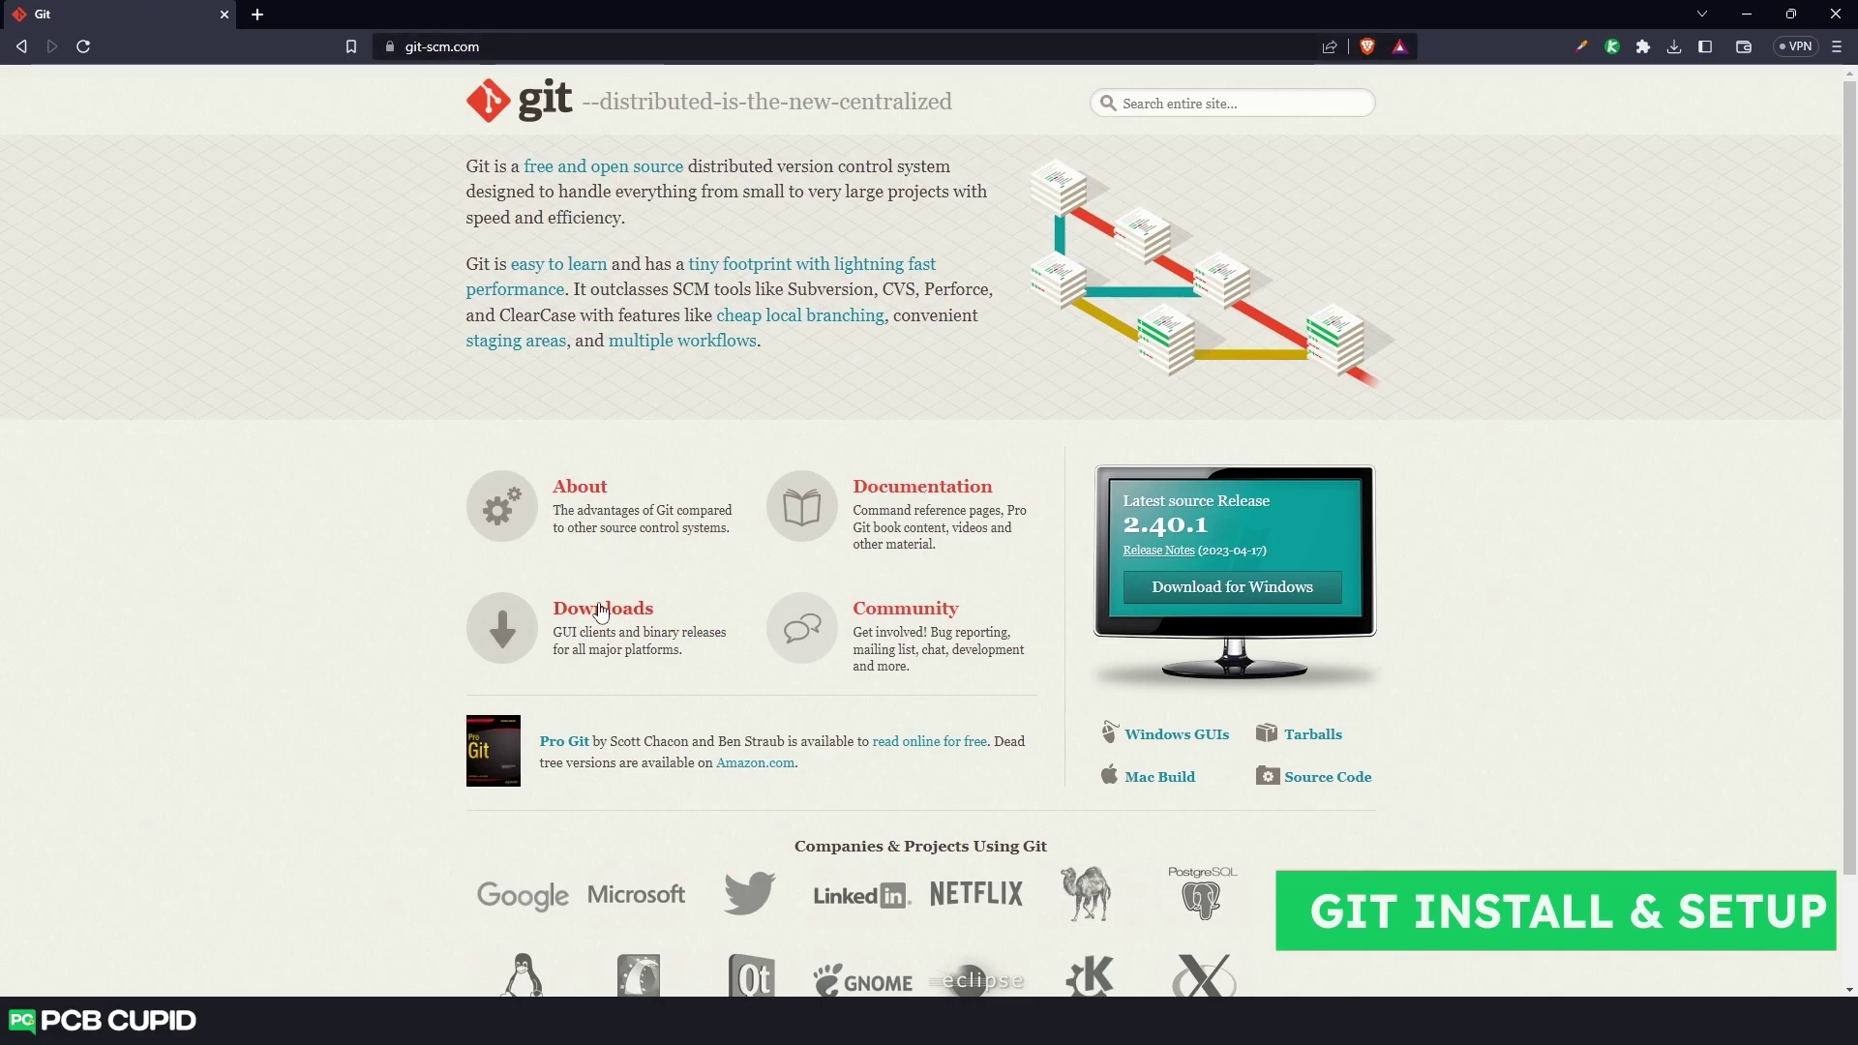
pyautogui.click(601, 612)
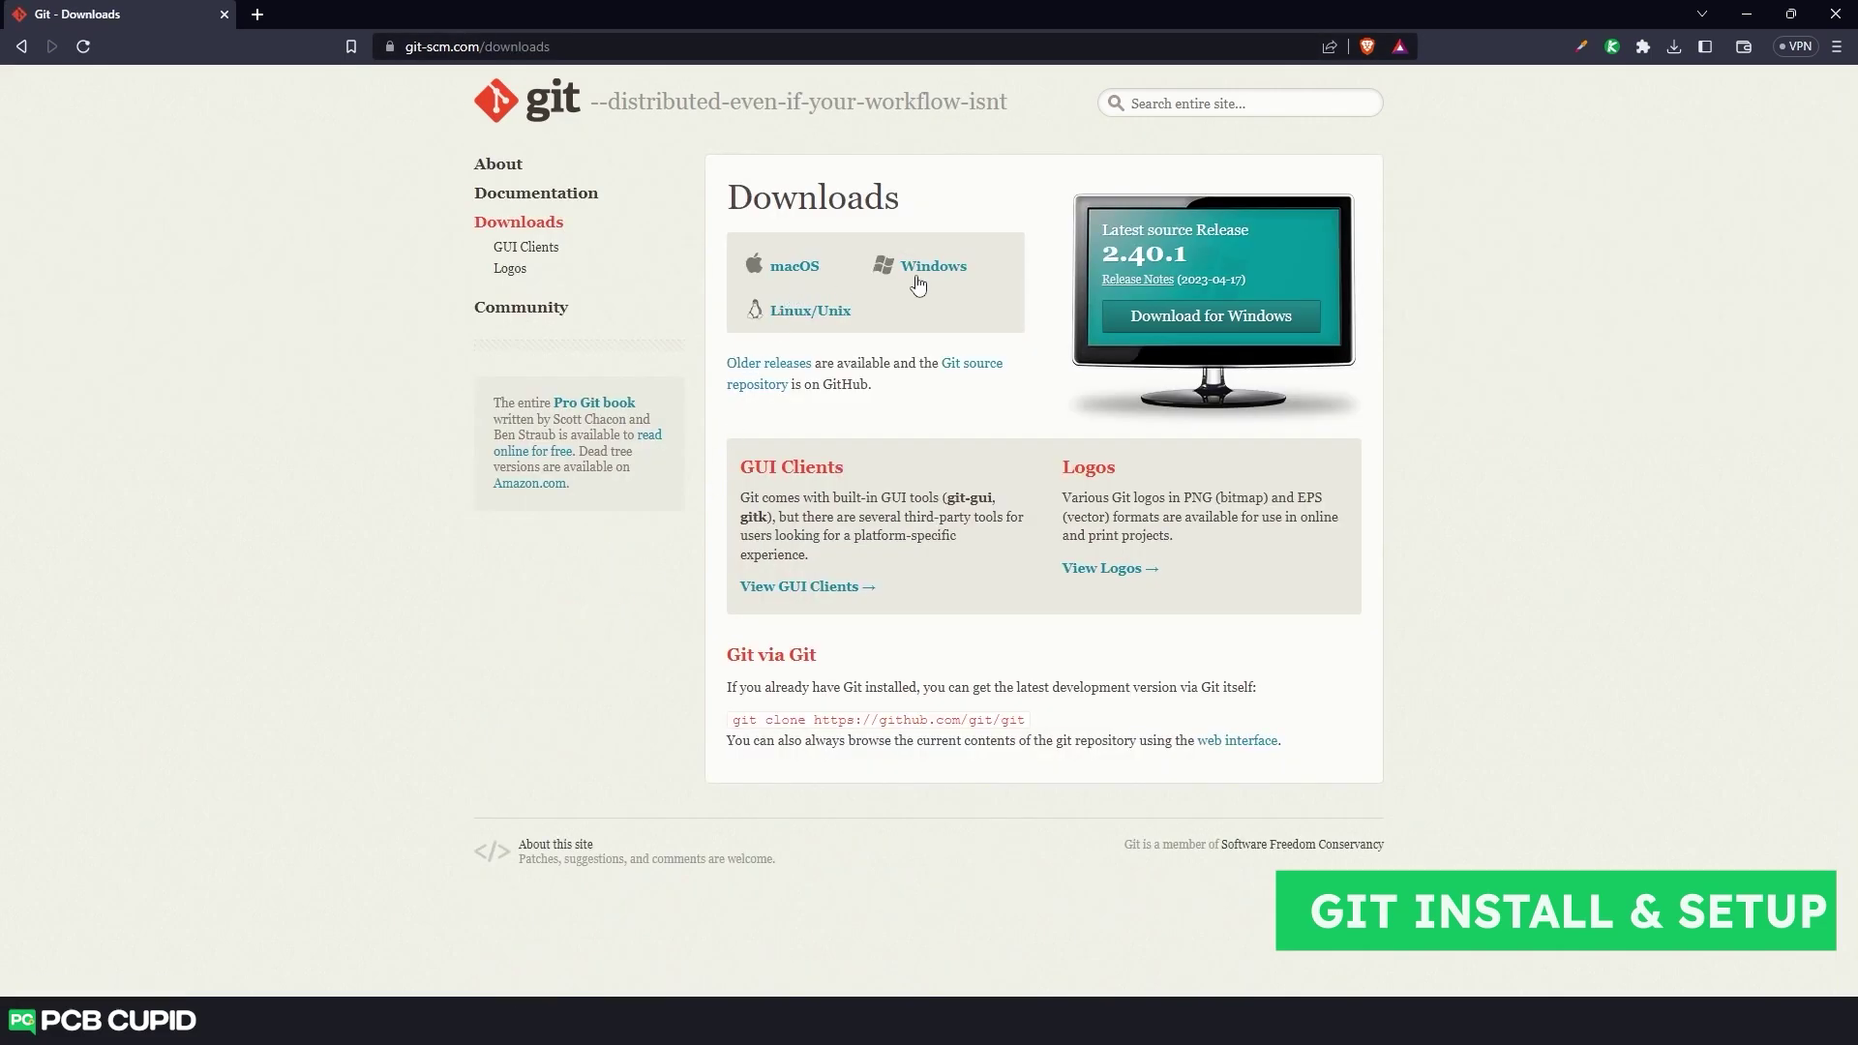
pyautogui.click(924, 277)
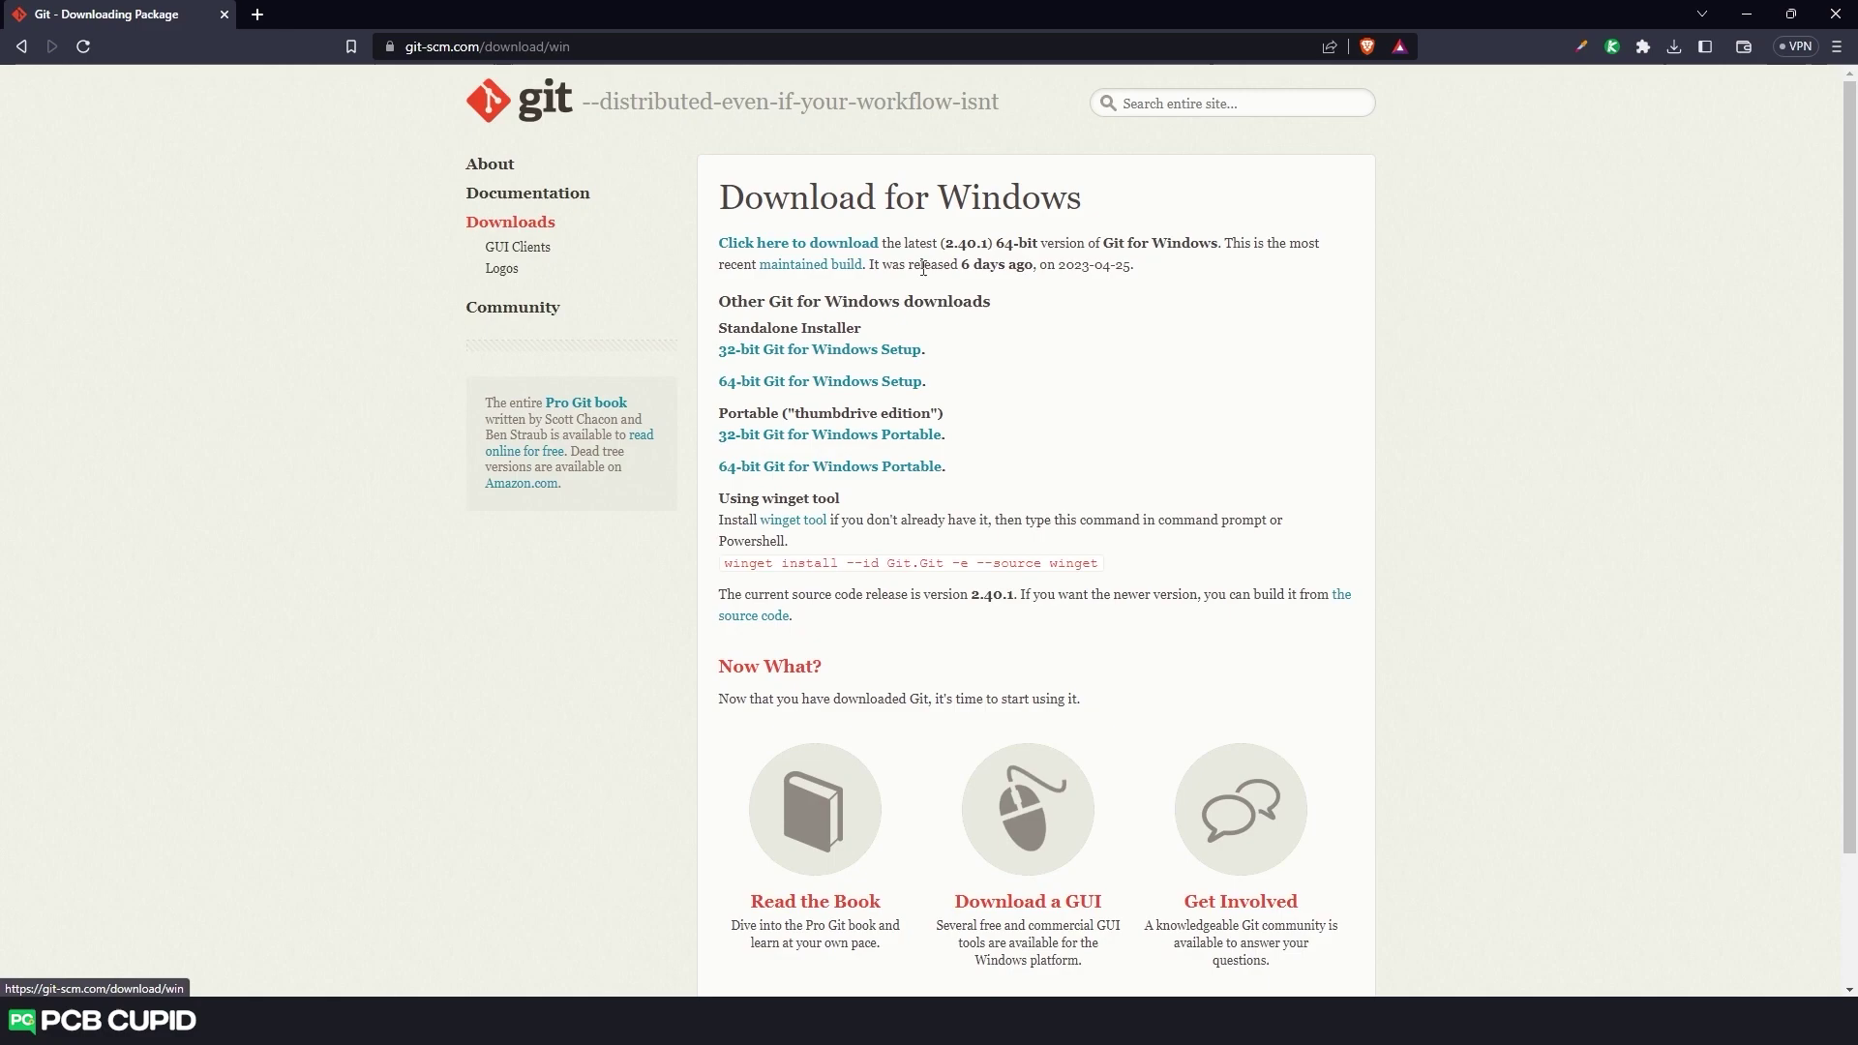
# Download the 64-bit Git for Windows setup and install Git 2.40.1.
pyautogui.click(895, 382)
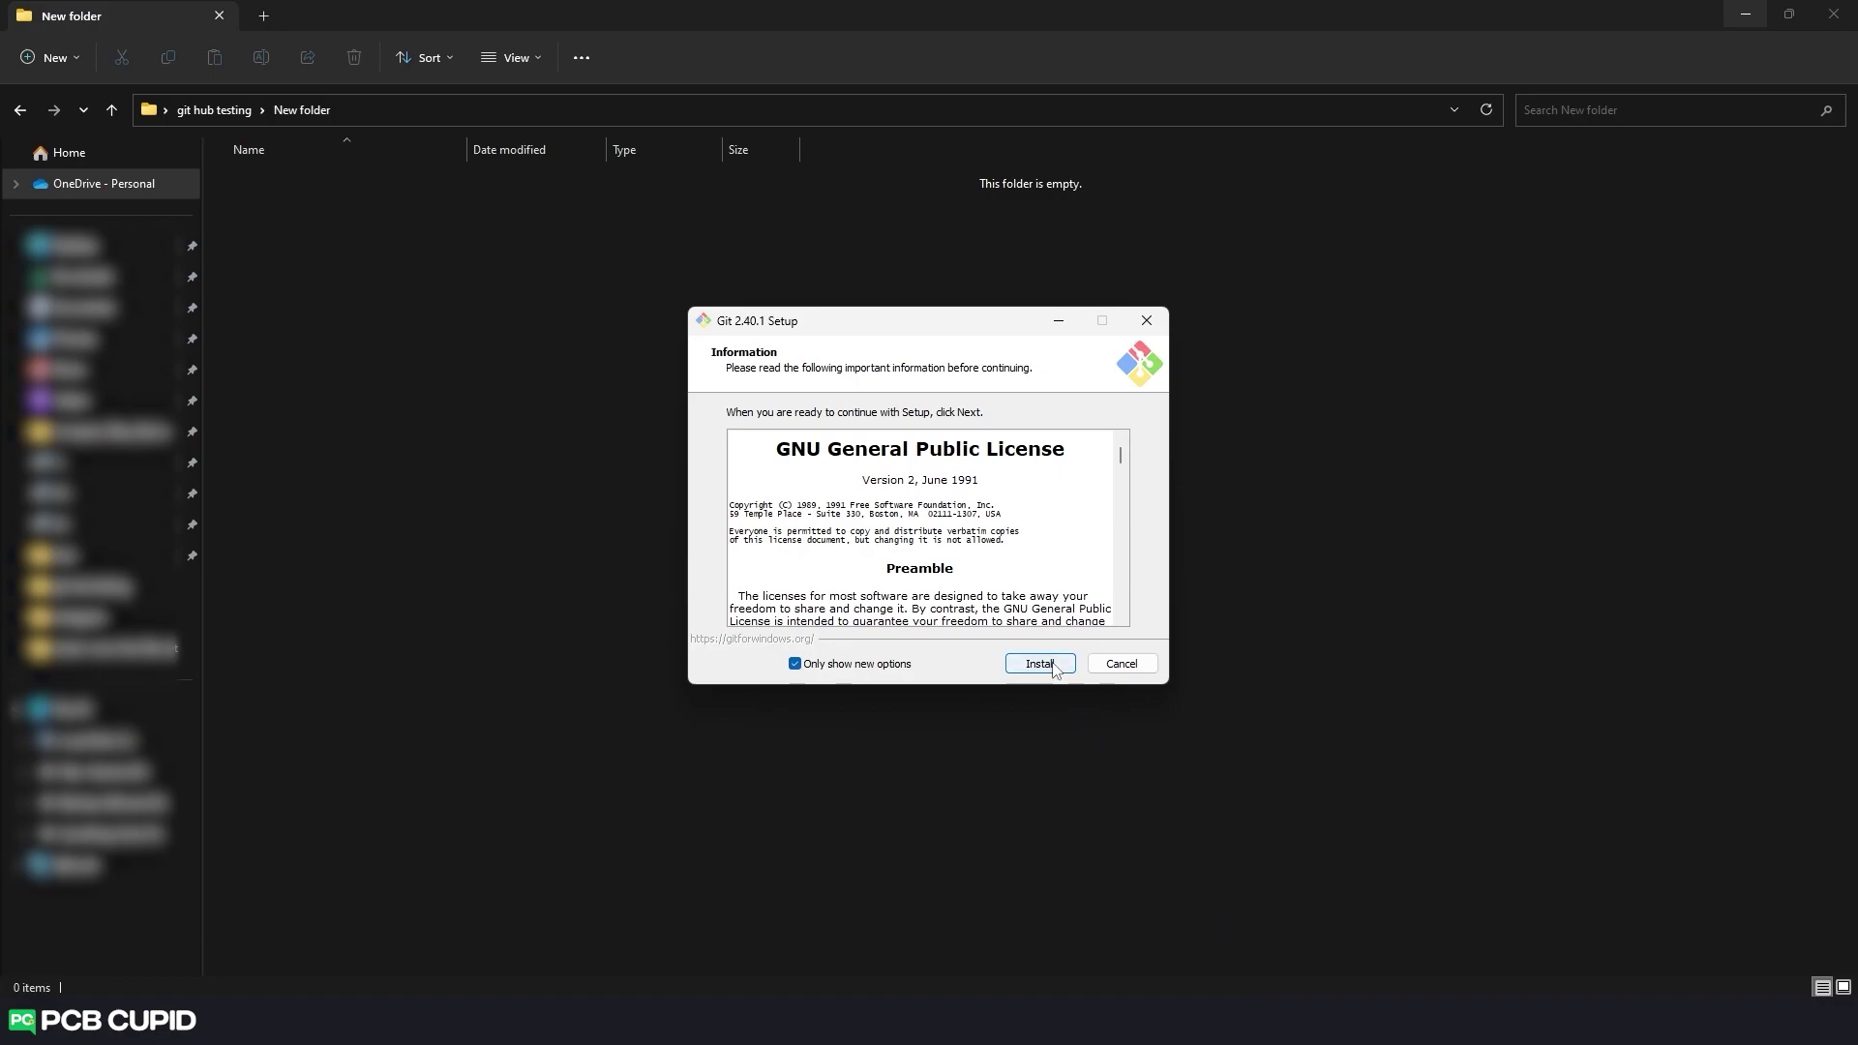
pyautogui.click(1054, 670)
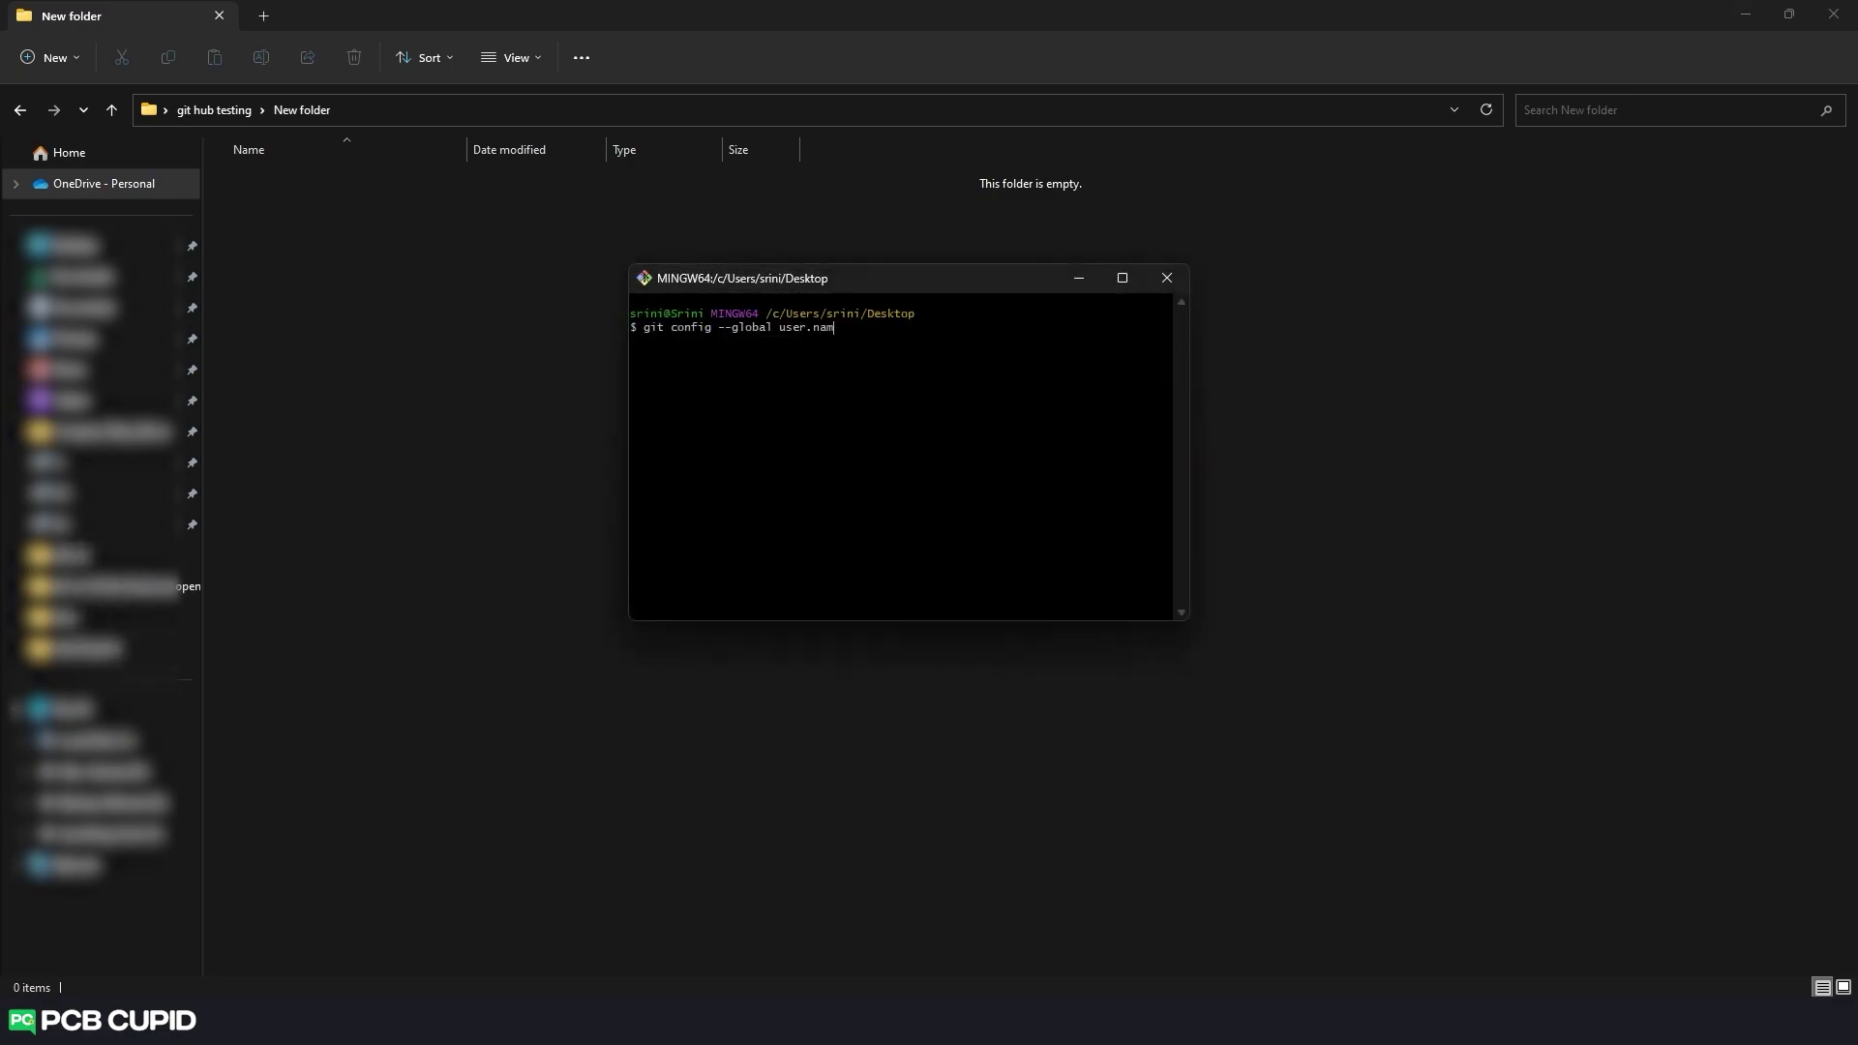
# Run git config --global to set the user name and e-mail address.
pyautogui.write('cbcupid')
pyautogui.press('Return')
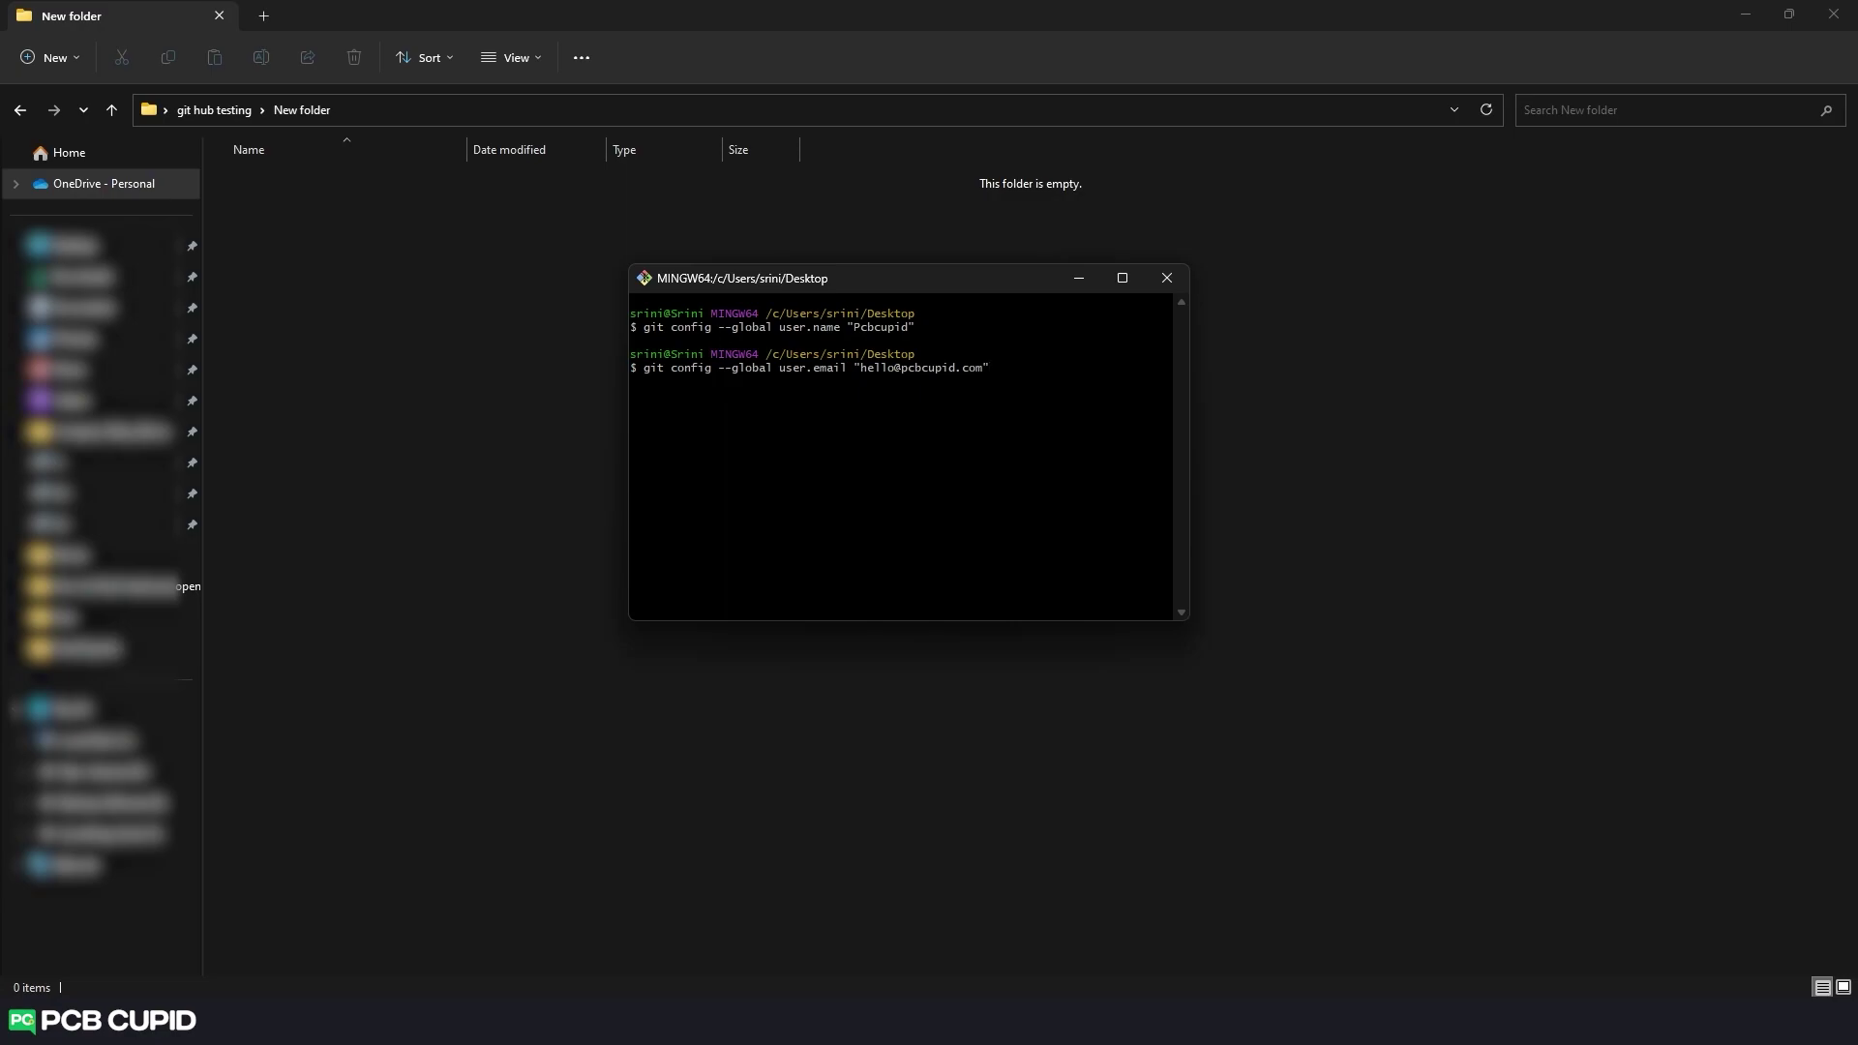
pyautogui.press('Return')
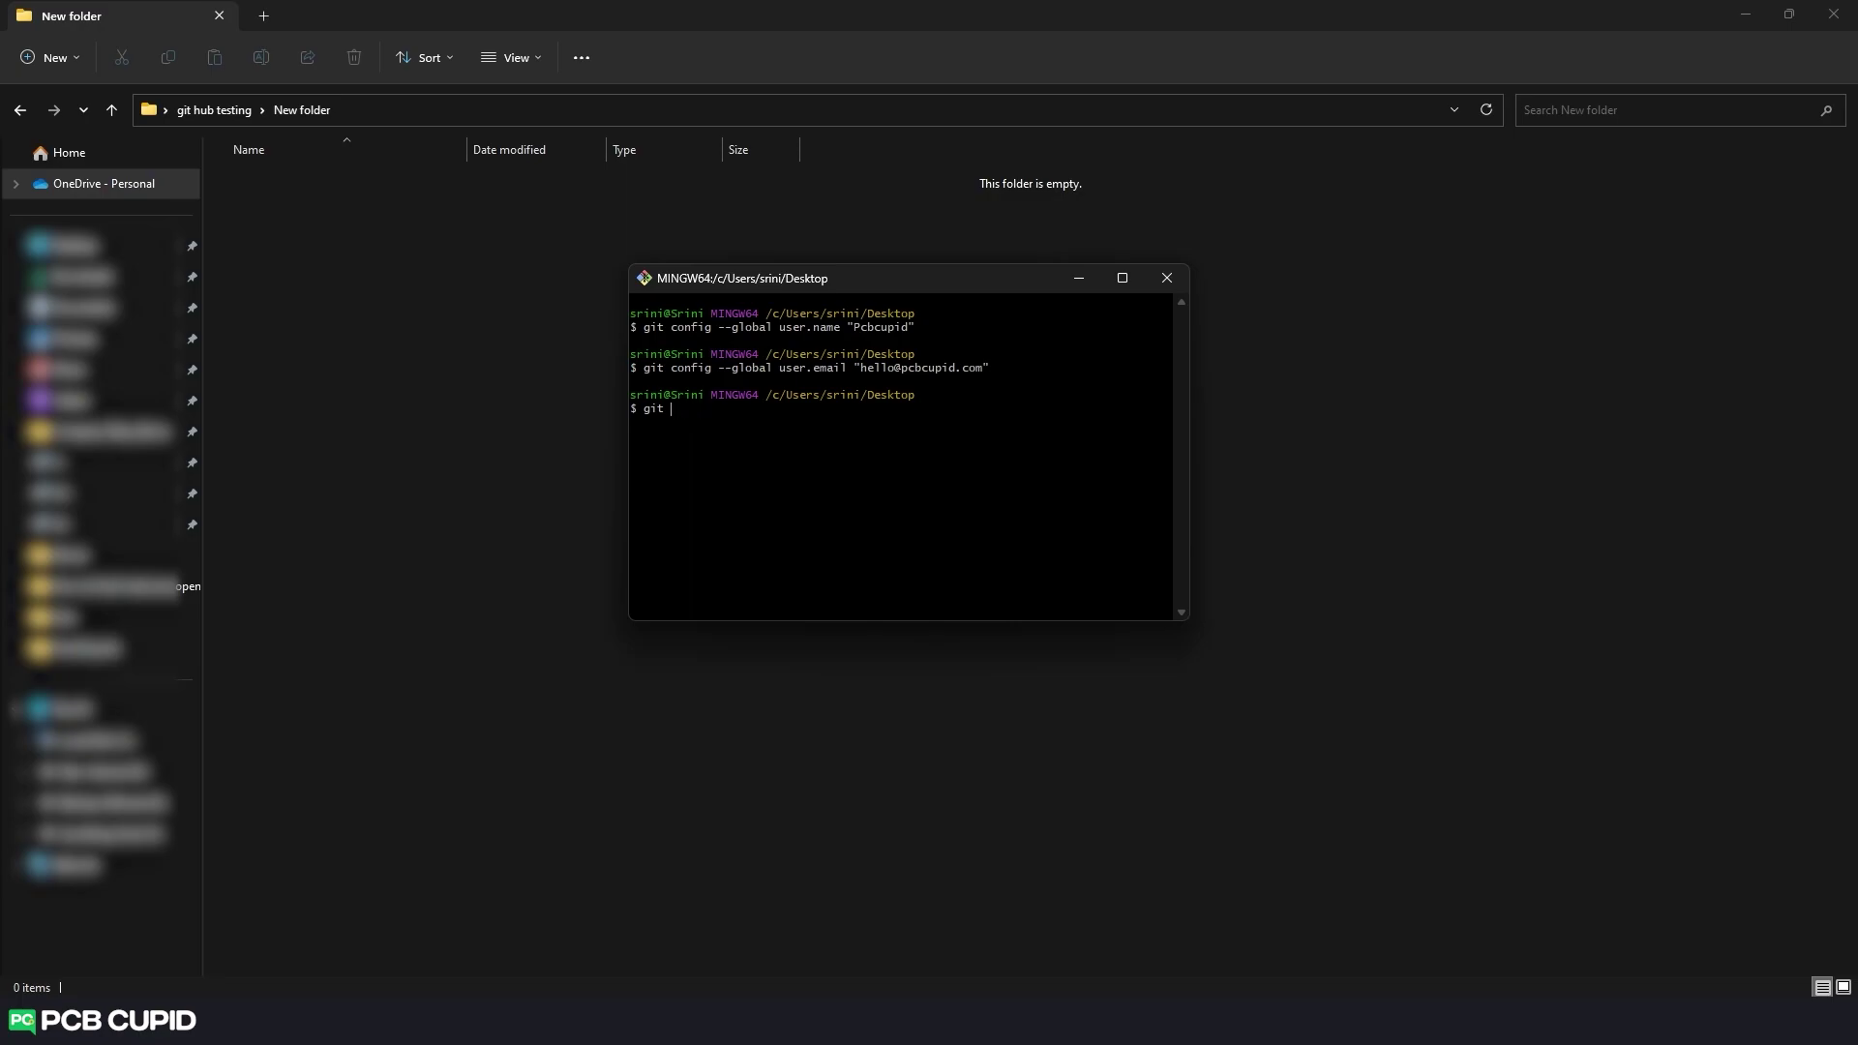
# Start entering git commit -m "initial commit" at the Git Bash prompt.
pyautogui.write('git -add')
pyautogui.press('BackSpace')
pyautogui.press('BackSpace')
pyautogui.press('BackSpace')
pyautogui.press('BackSpace')
pyautogui.write('commit -m "initial commit')
# Close Git Bash, launch Git GUI Here on the empty folder, and centre its window.
pyautogui.click(1166, 277)
pyautogui.rightClick(944, 358)
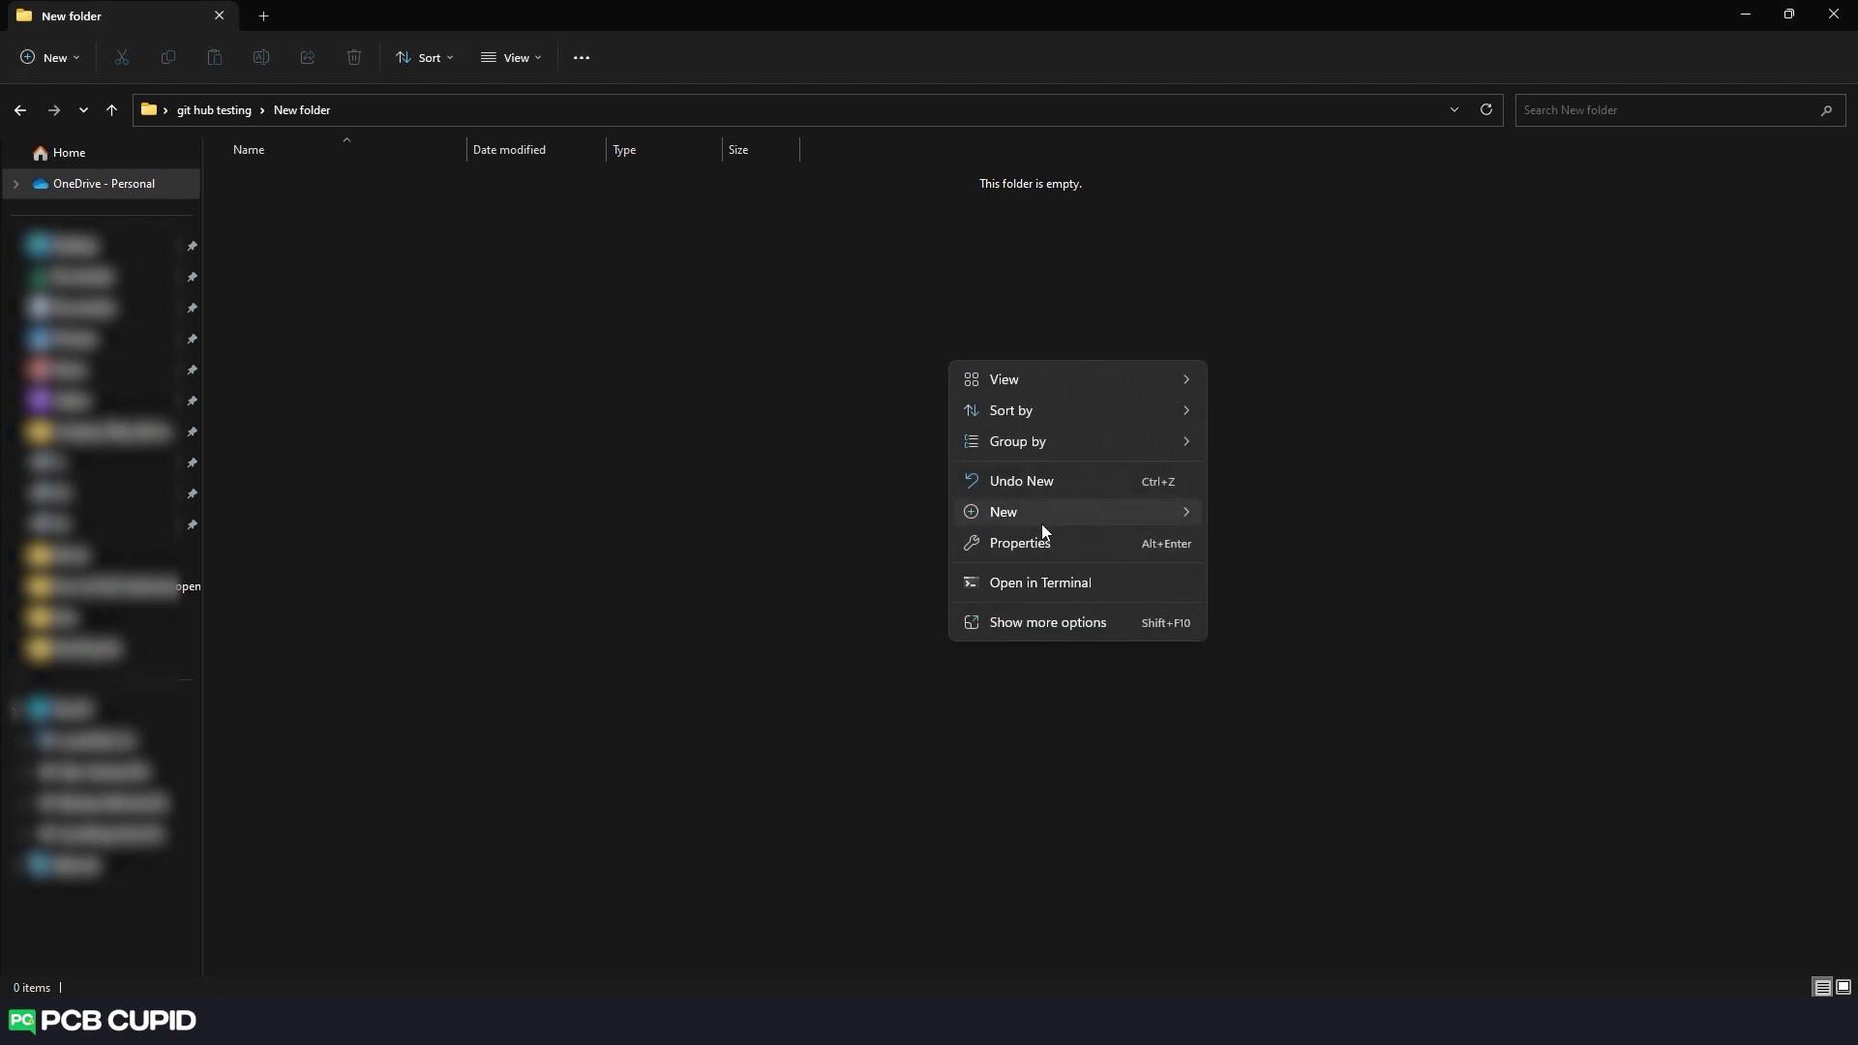
pyautogui.click(1047, 619)
pyautogui.click(1126, 848)
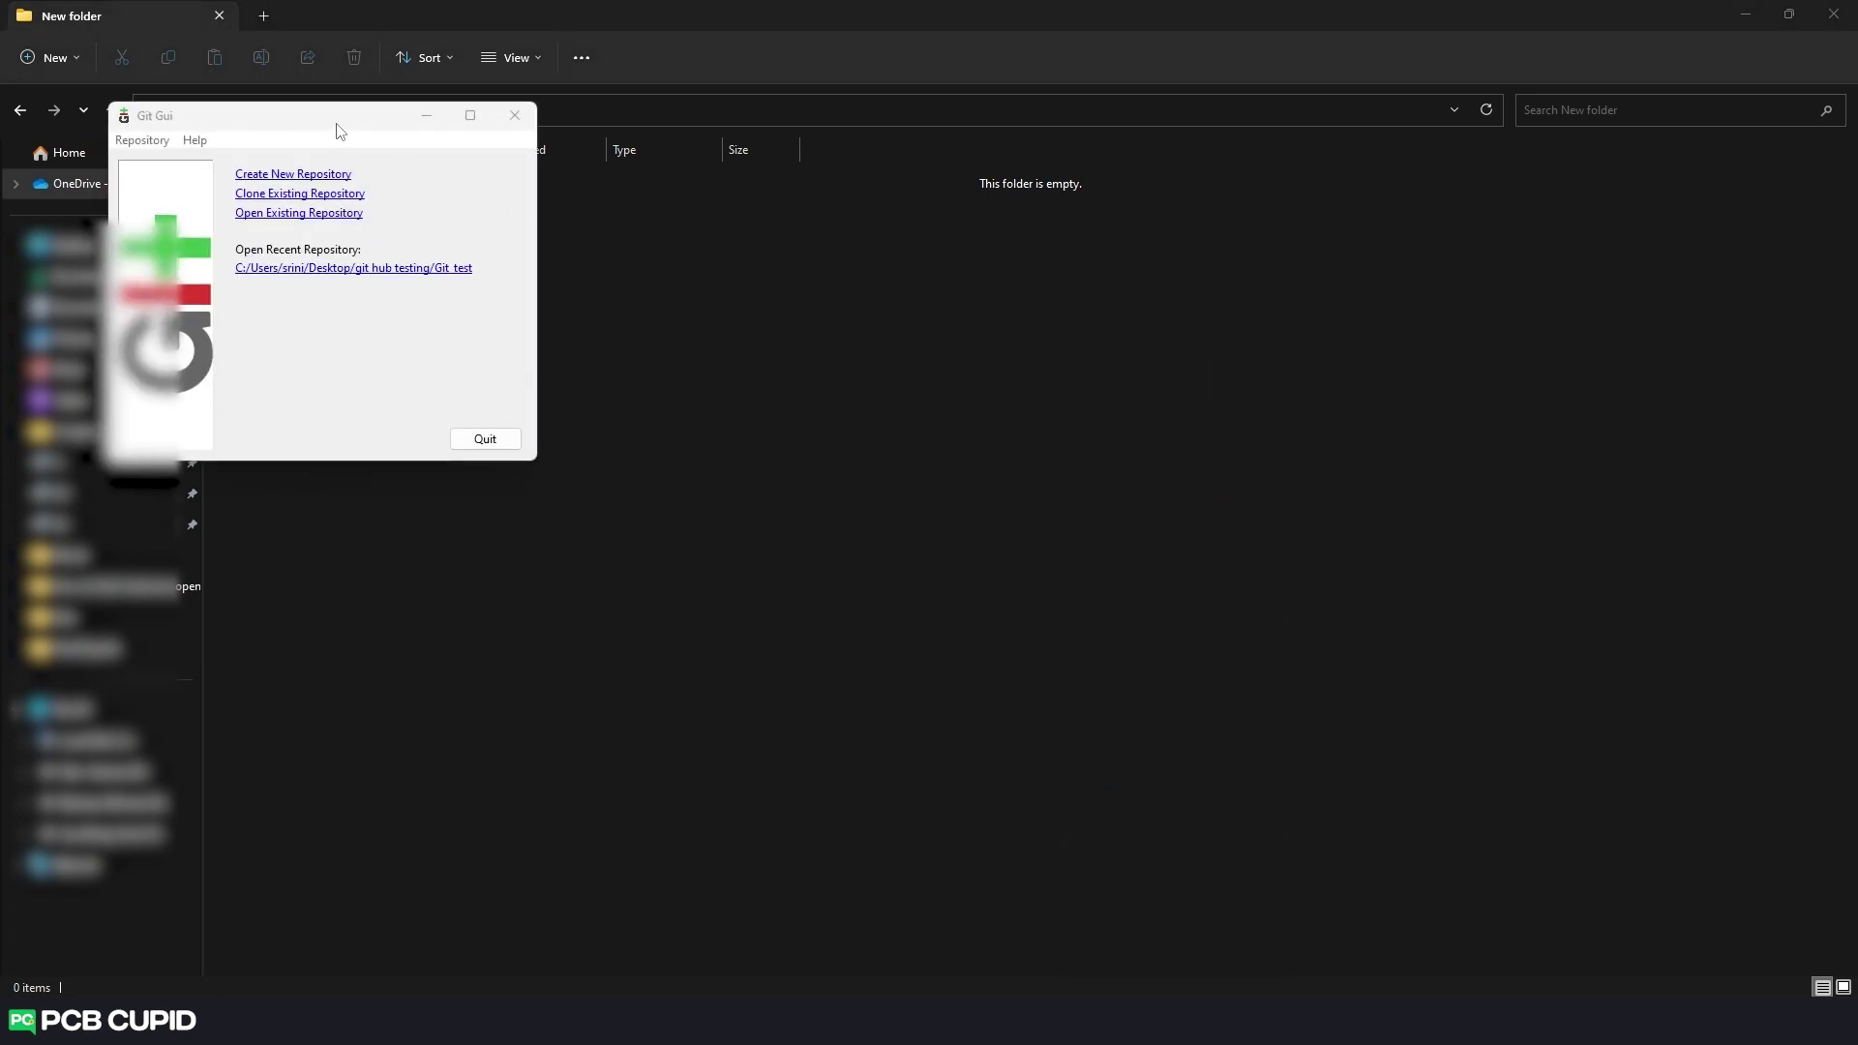
pyautogui.moveTo(339, 129); pyautogui.dragTo(879, 357)
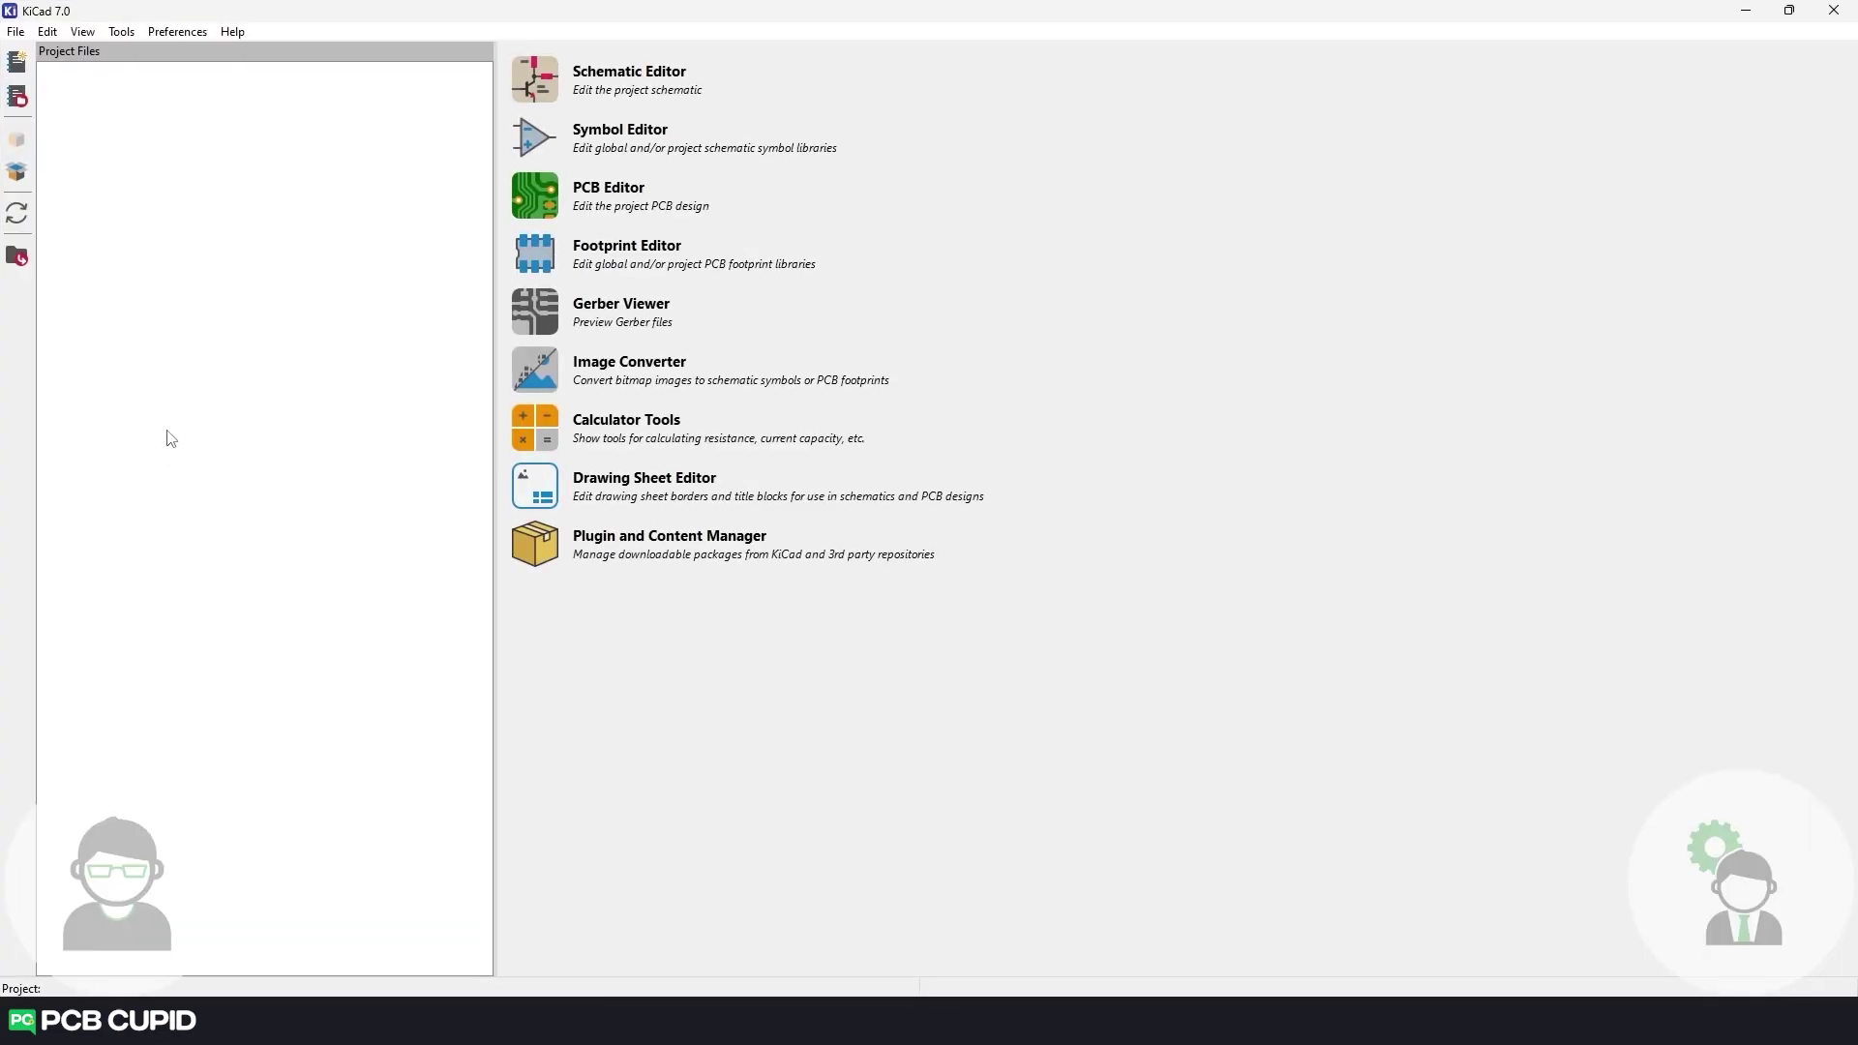
# Create a new KiCad project named 'Simple LED Project' in the git hub testing folder.
pyautogui.click(16, 62)
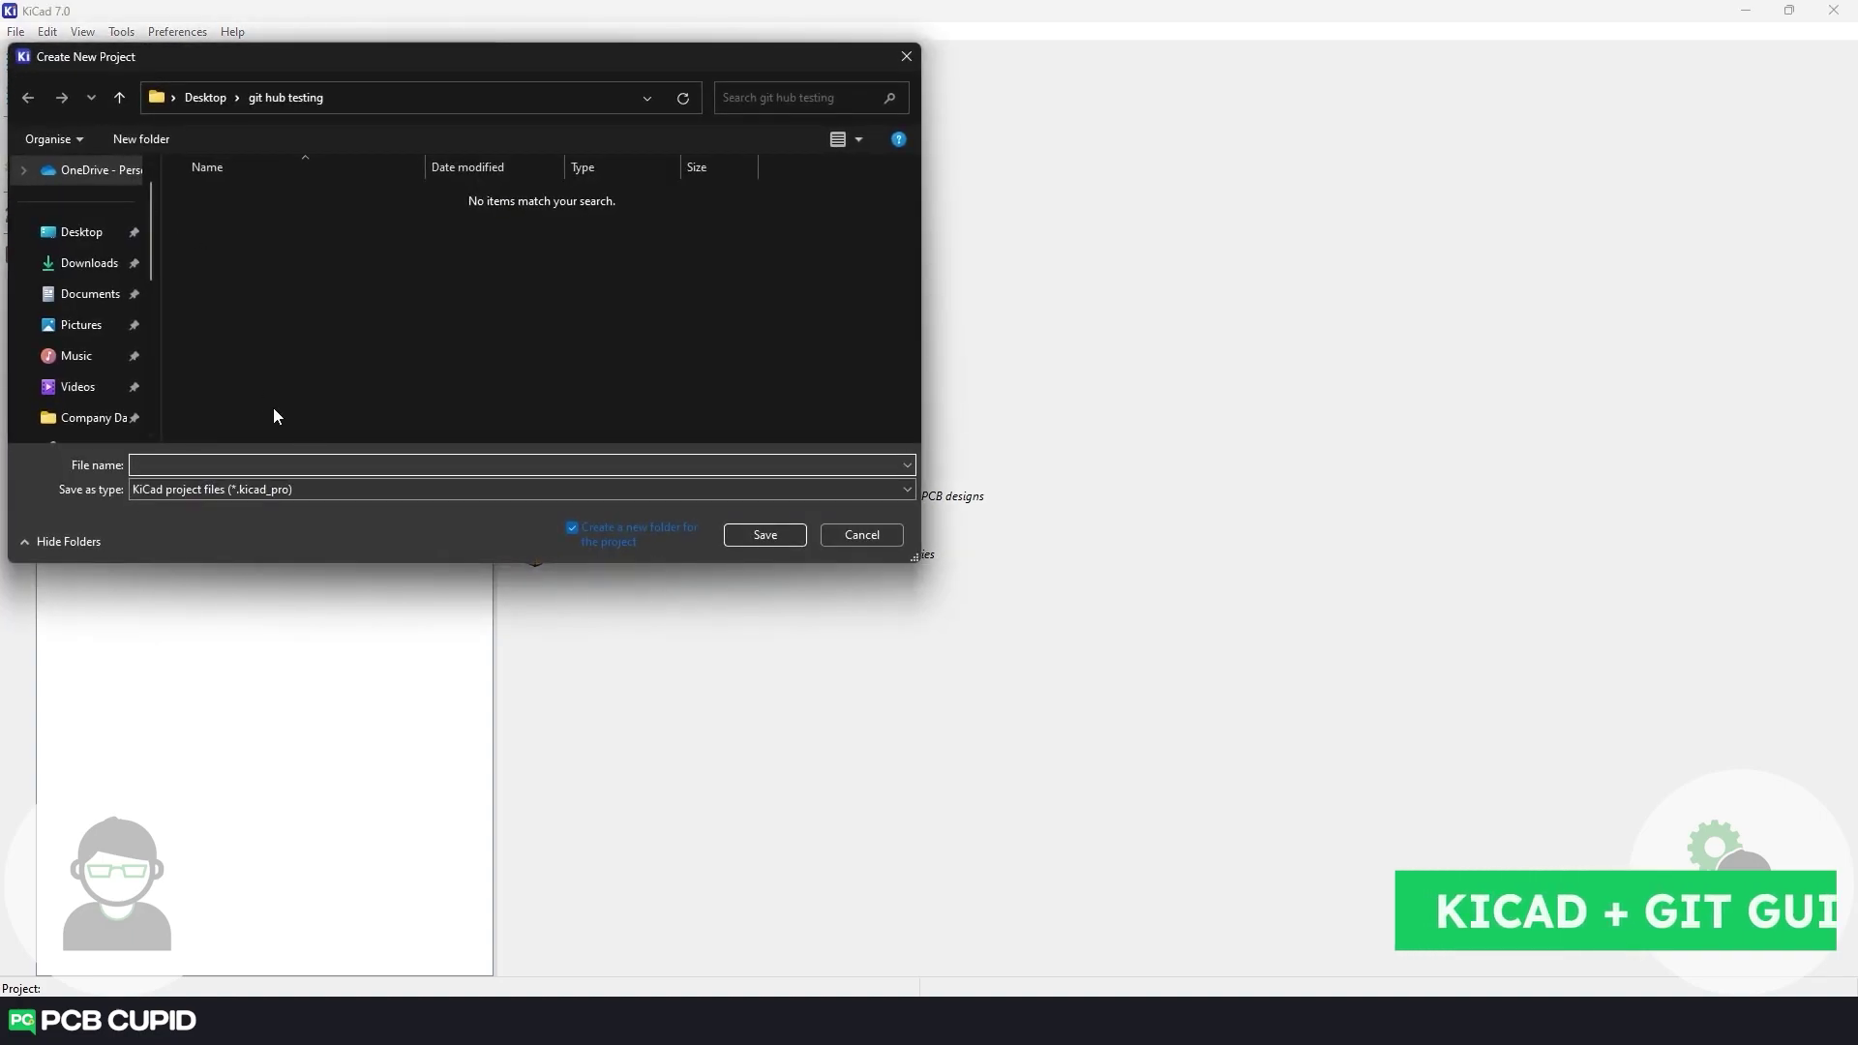
pyautogui.write('Simple LED Project')
pyautogui.click(764, 535)
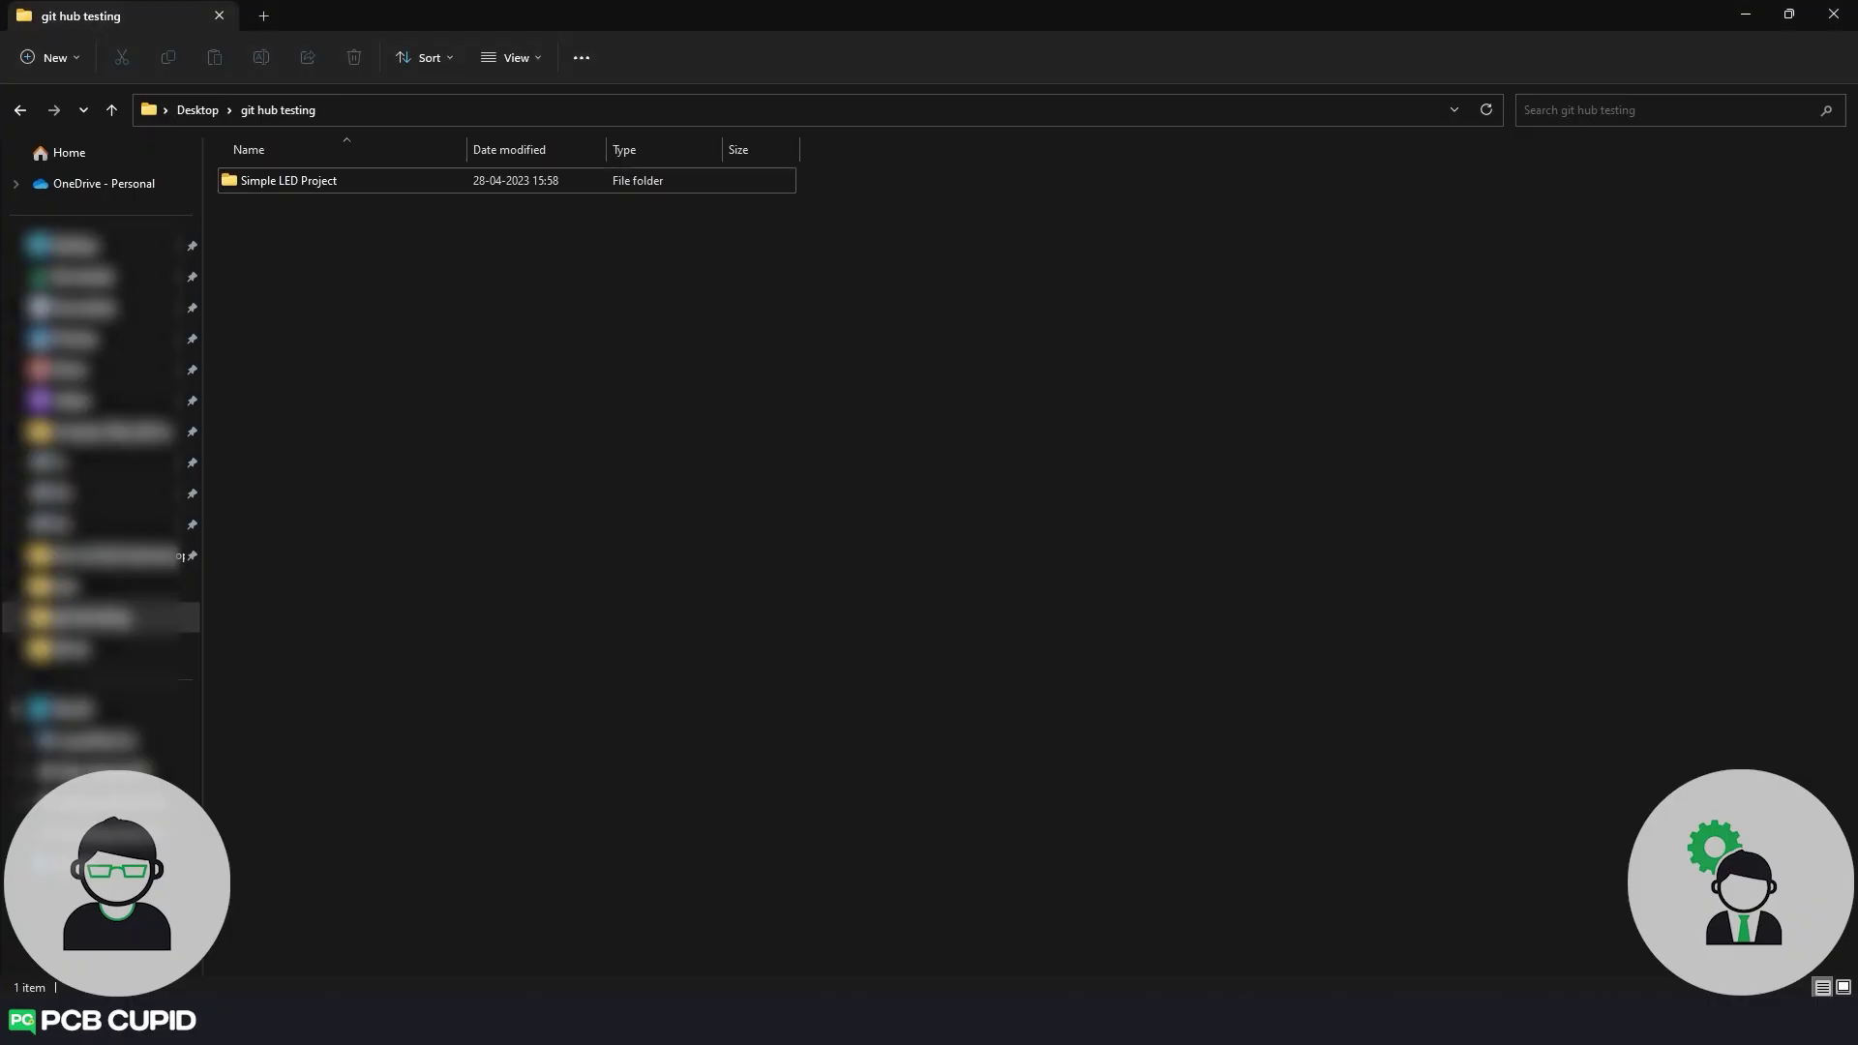
# Launch Git GUI from the project folder's context menu.
pyautogui.rightClick(568, 315)
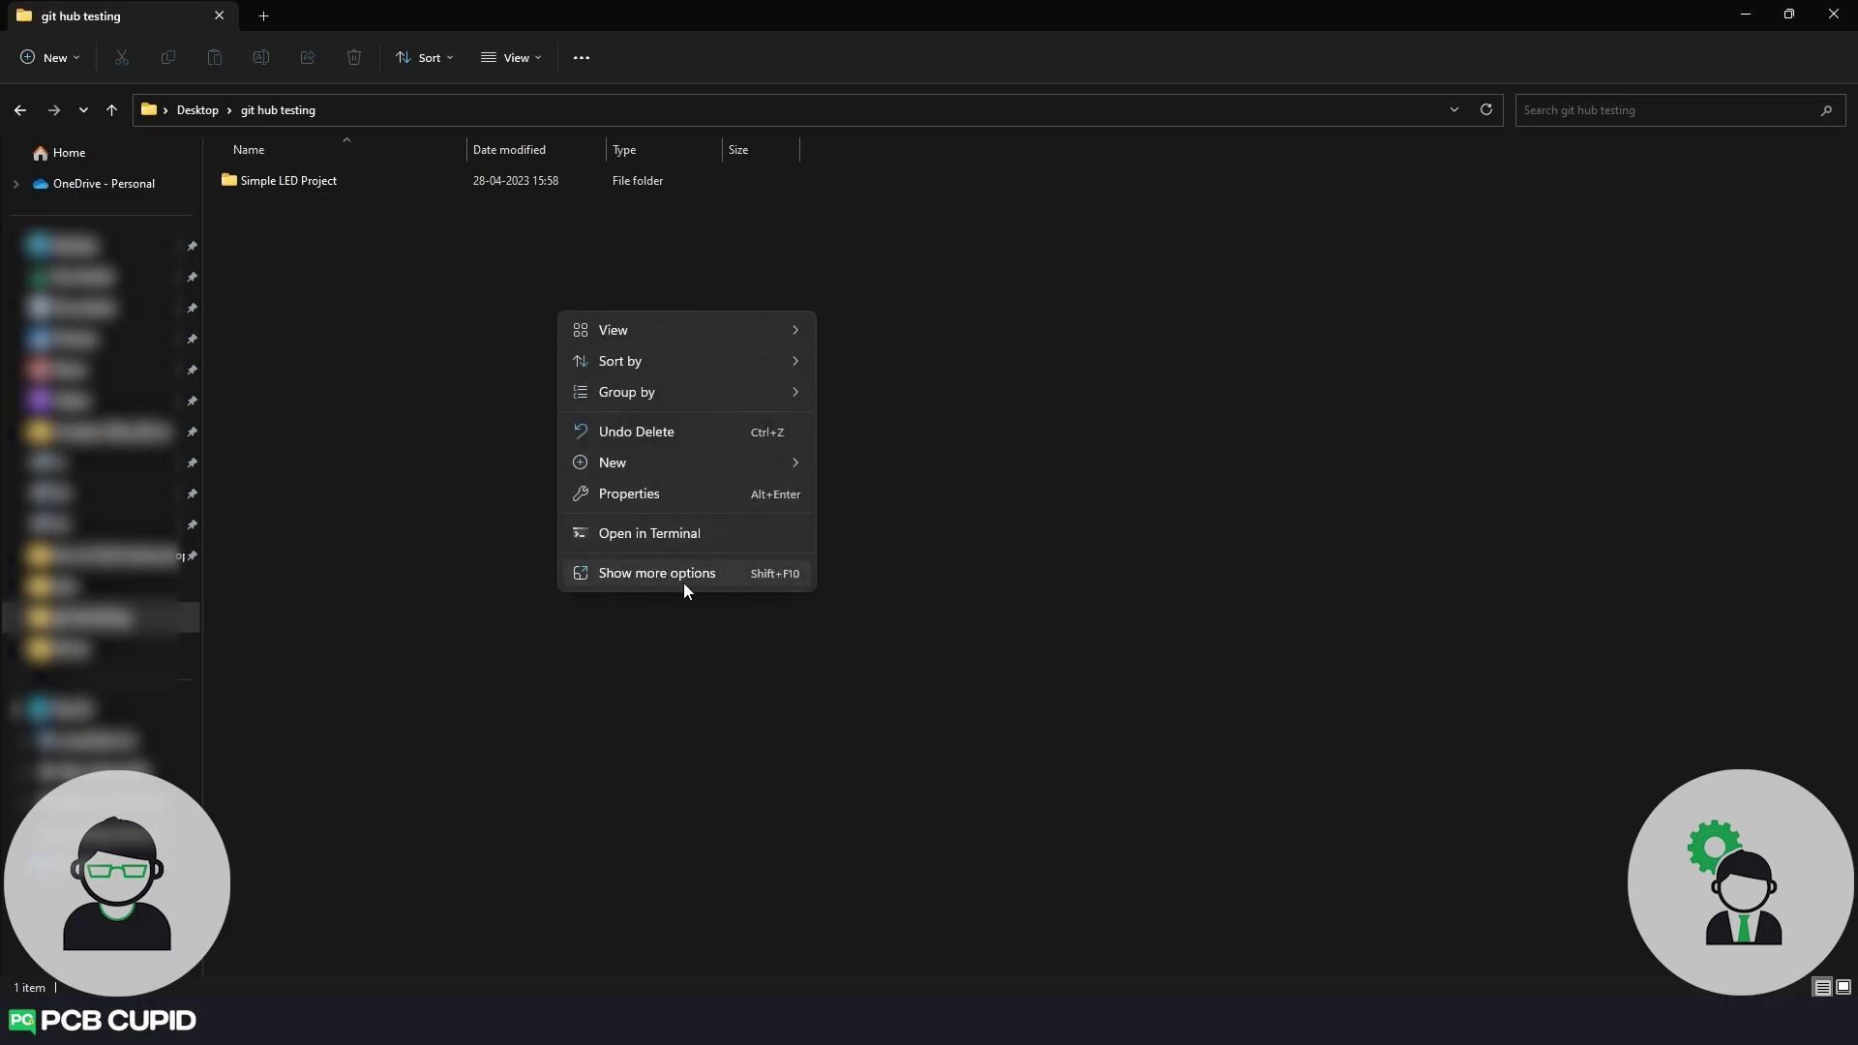
pyautogui.click(677, 581)
pyautogui.click(713, 827)
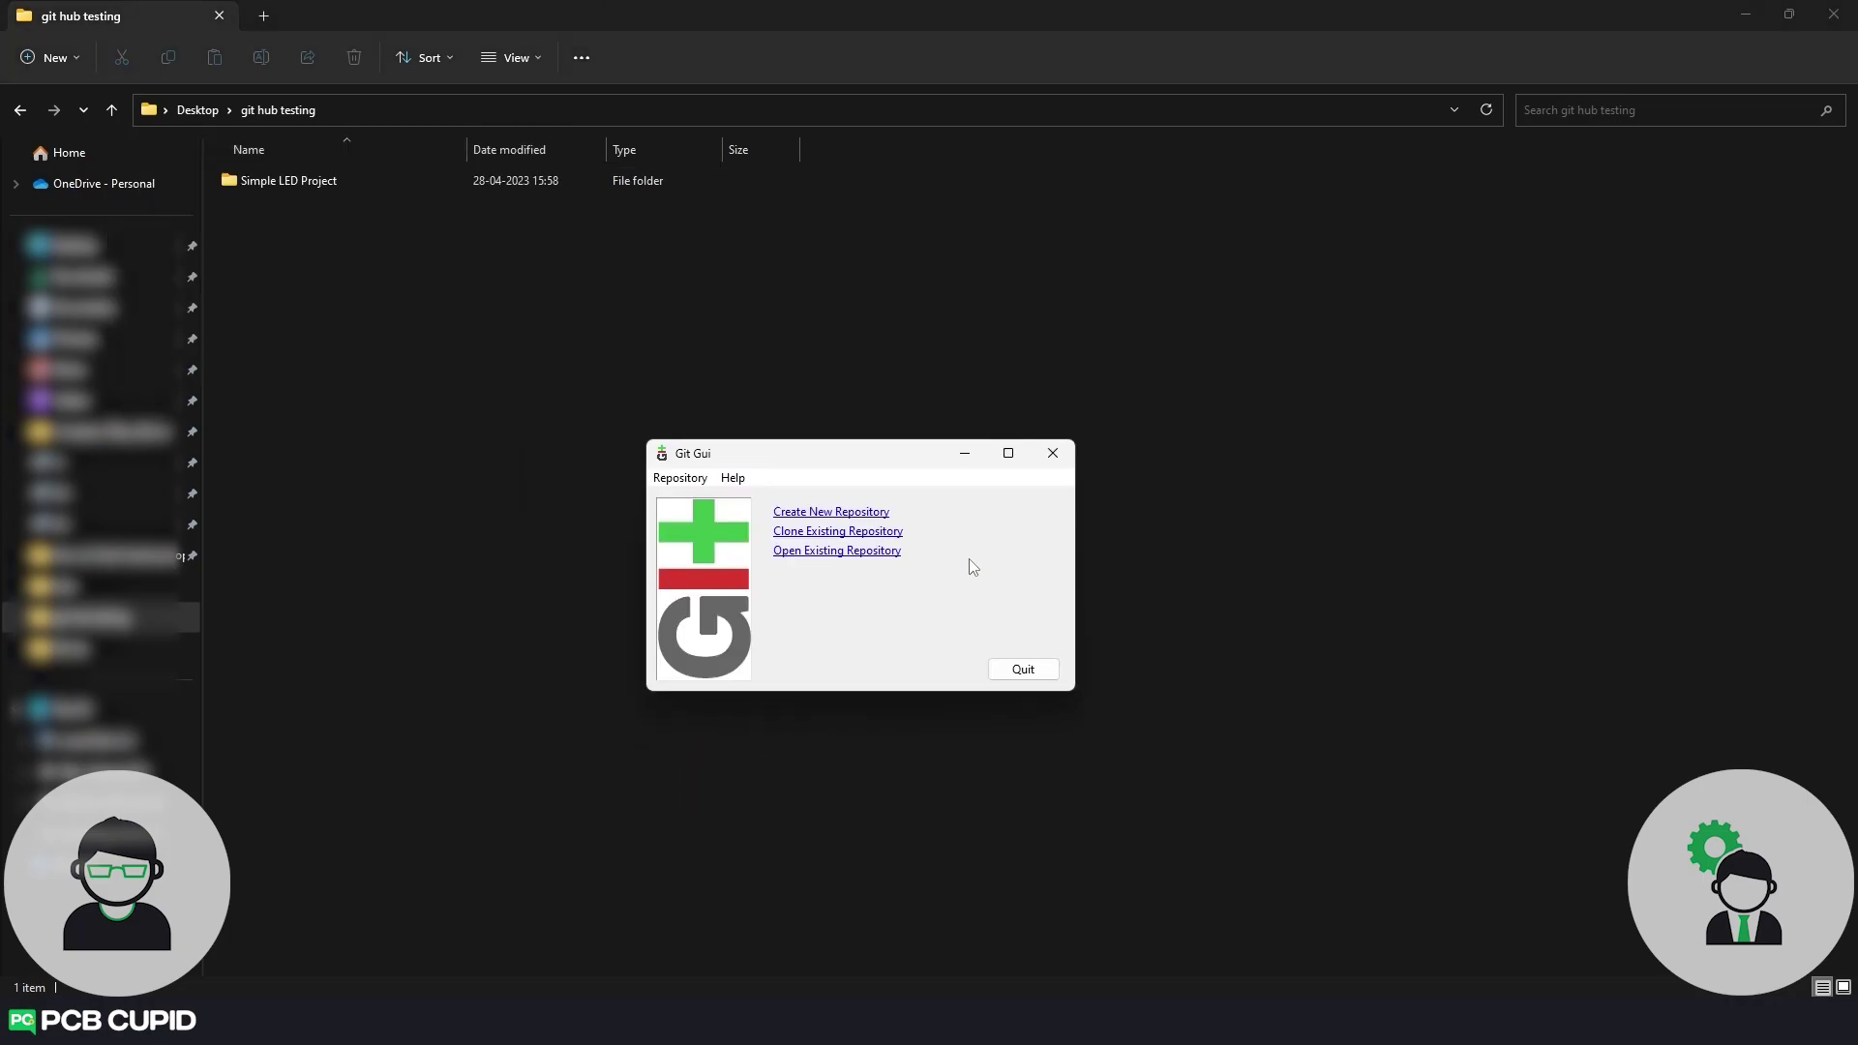
# Create a new Git repository in the Simple LED Project folder.
pyautogui.click(839, 513)
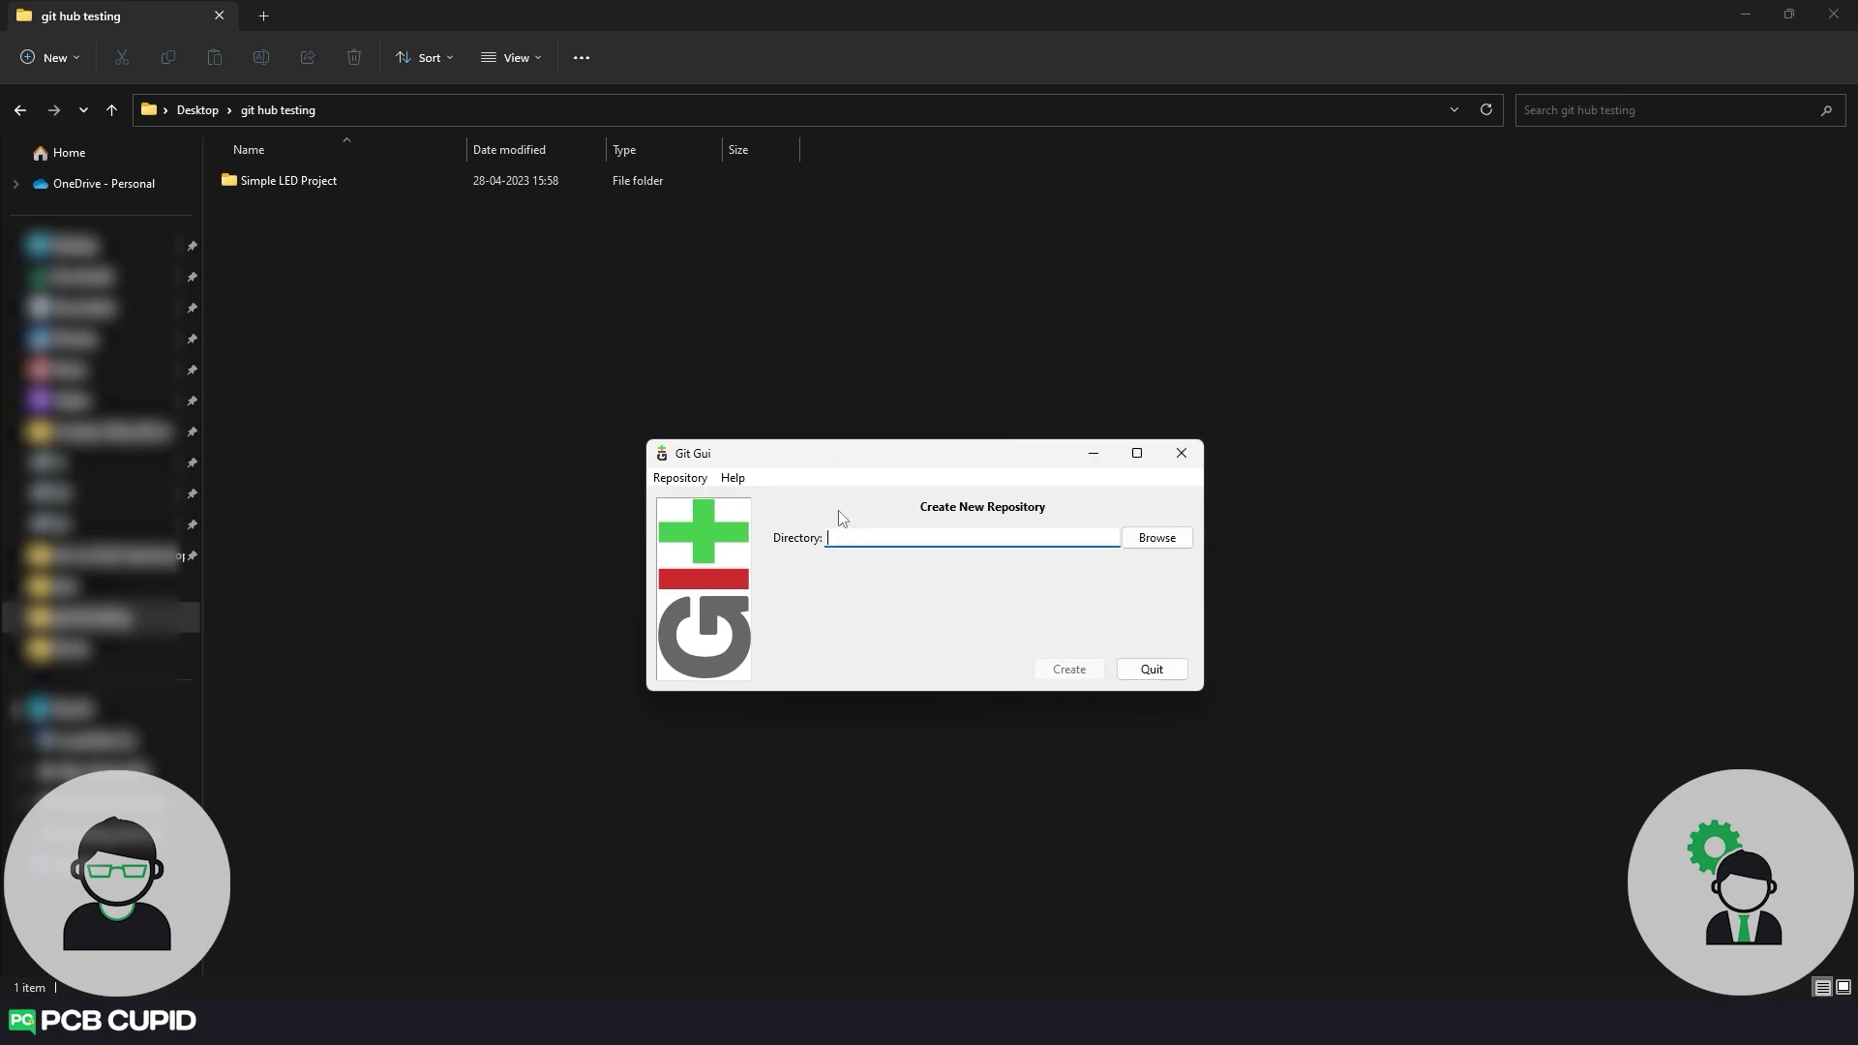
pyautogui.click(1157, 538)
pyautogui.doubleClick(900, 629)
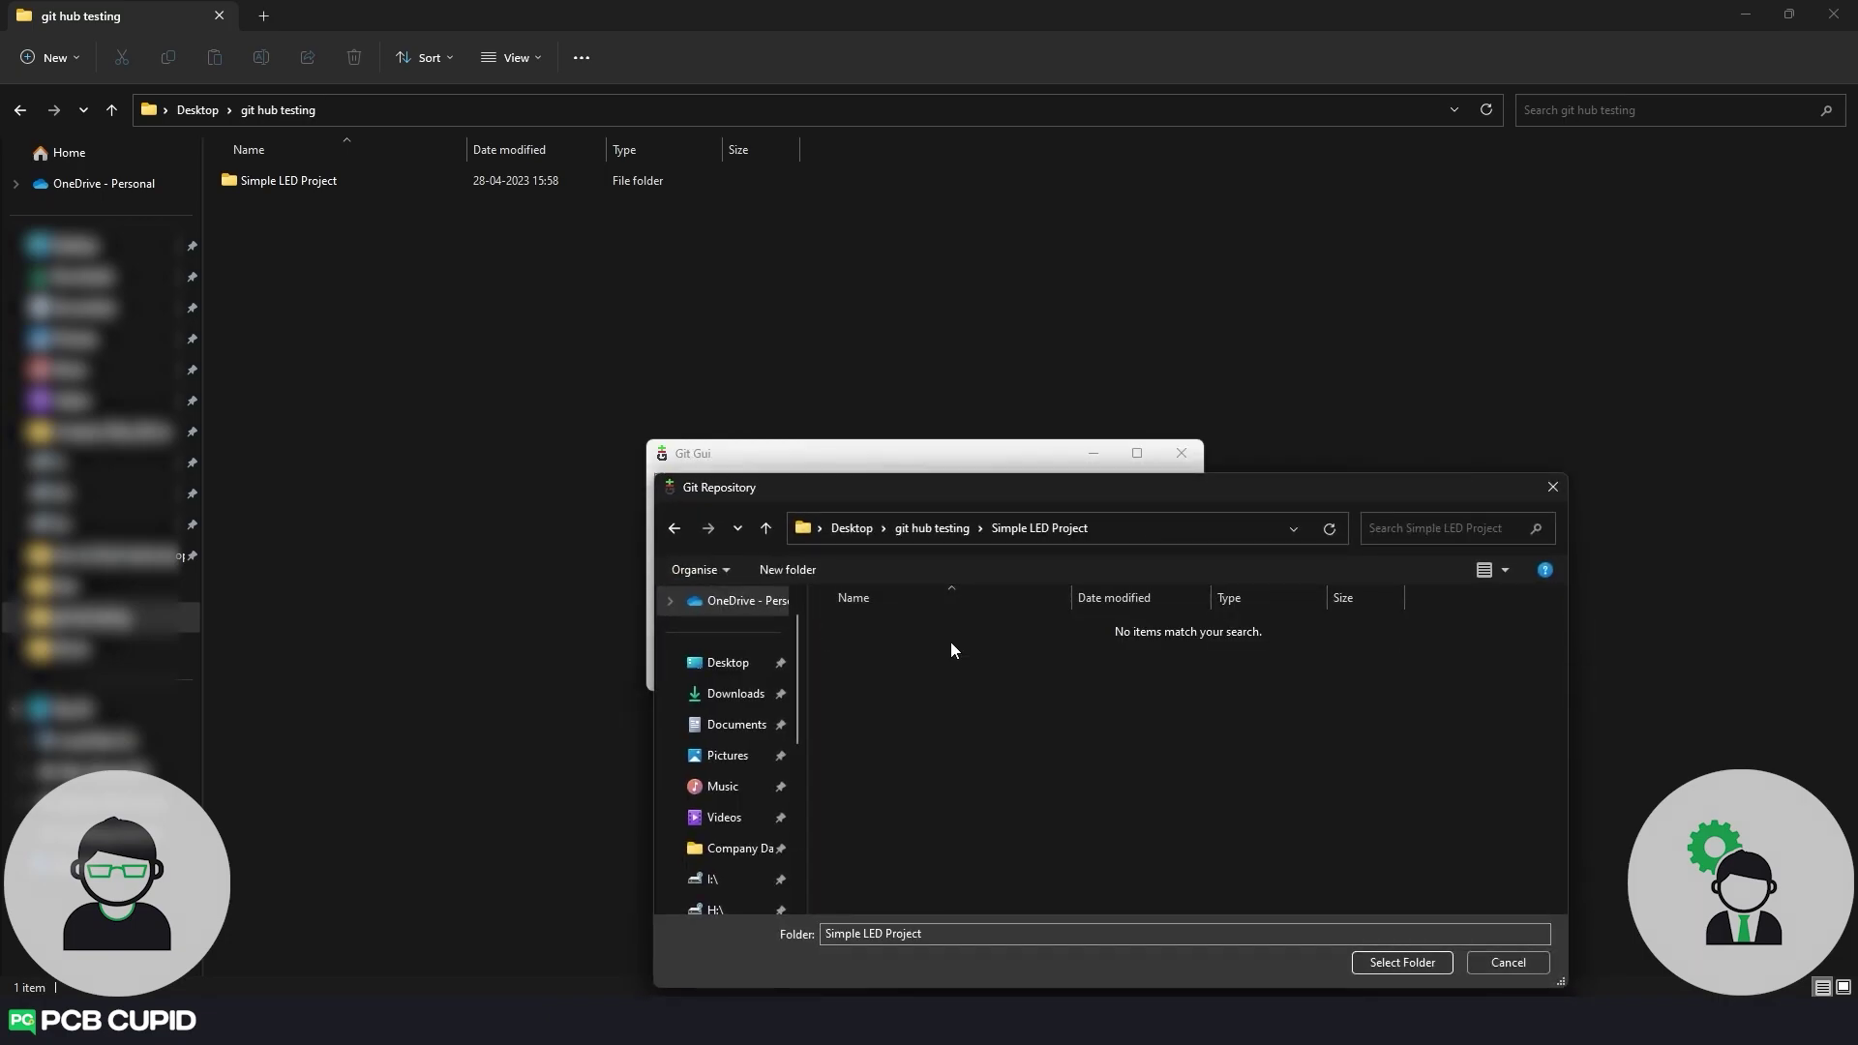
pyautogui.click(1413, 966)
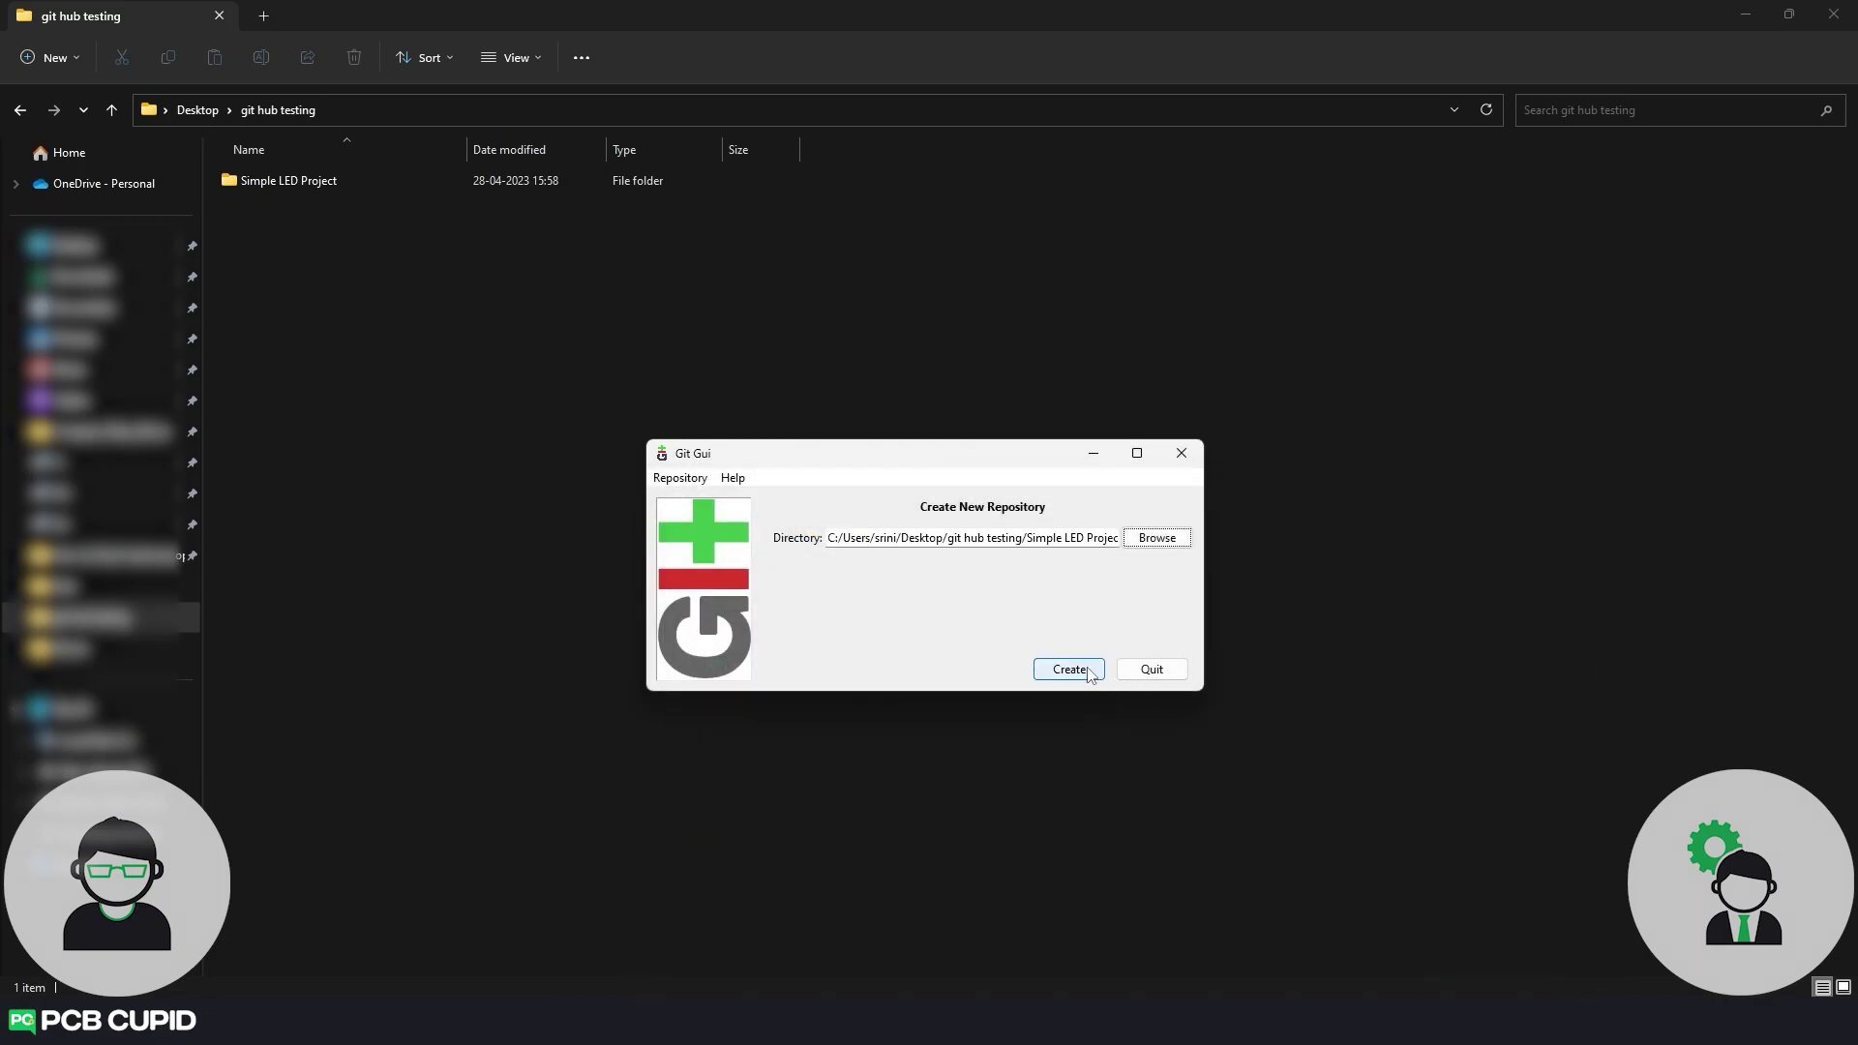
pyautogui.click(1090, 675)
pyautogui.moveTo(1036, 456); pyautogui.dragTo(947, 323)
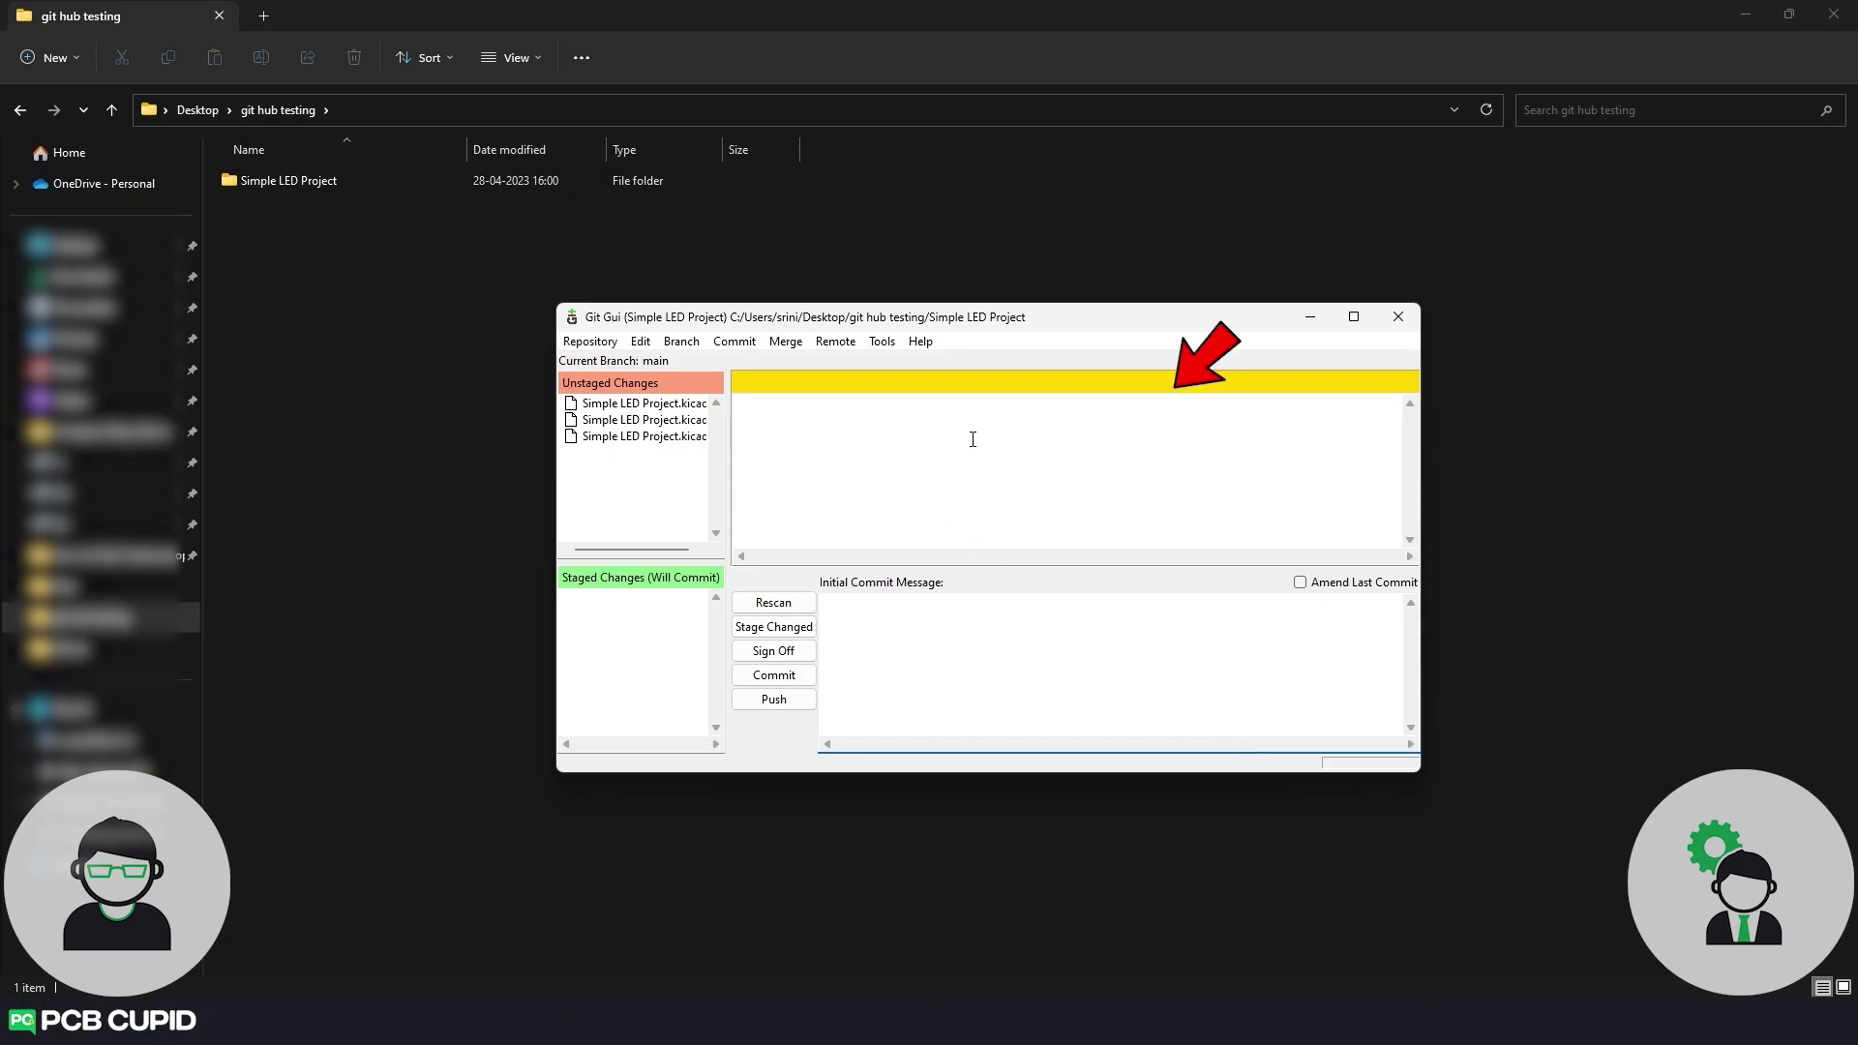
# Show the contents of the untracked Simple LED Project.kicad_sch file as its diff.
pyautogui.click(670, 437)
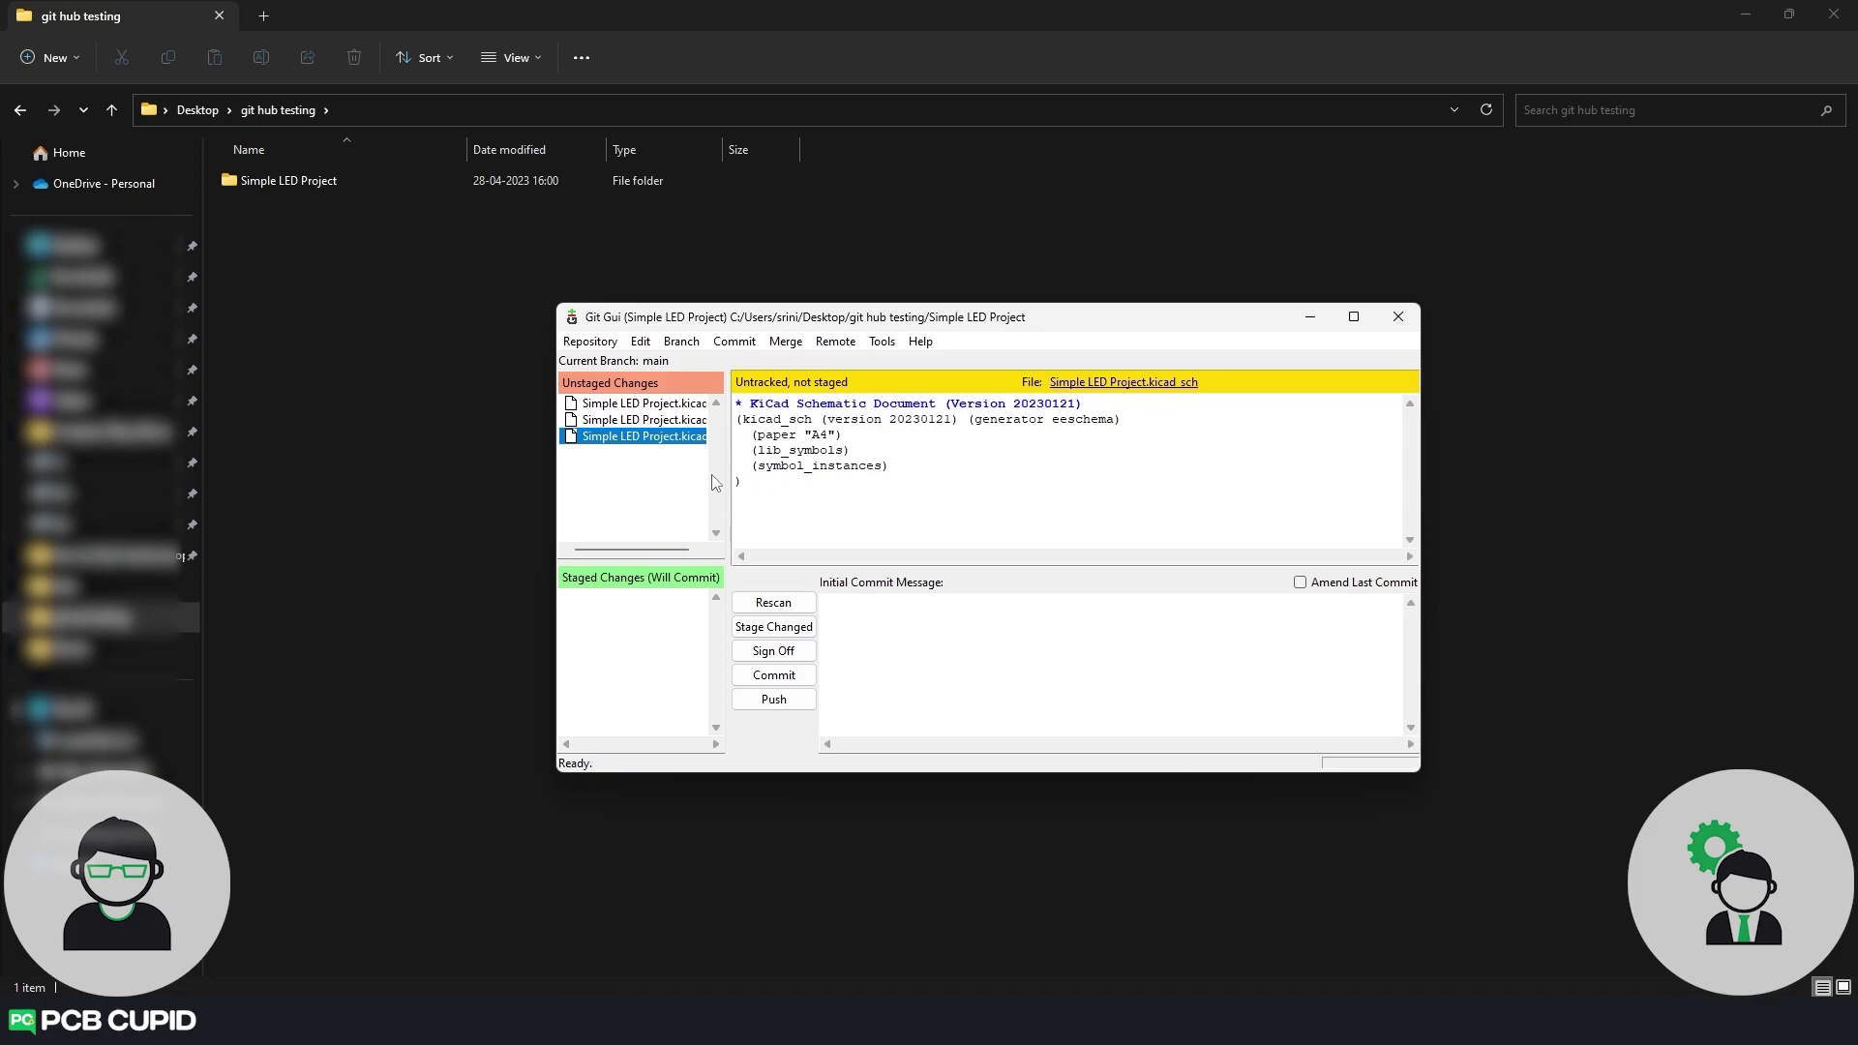
# Stage all three files and commit them as 'initial commit' with description 'No Schematics No PCB Layout'.
pyautogui.click(790, 637)
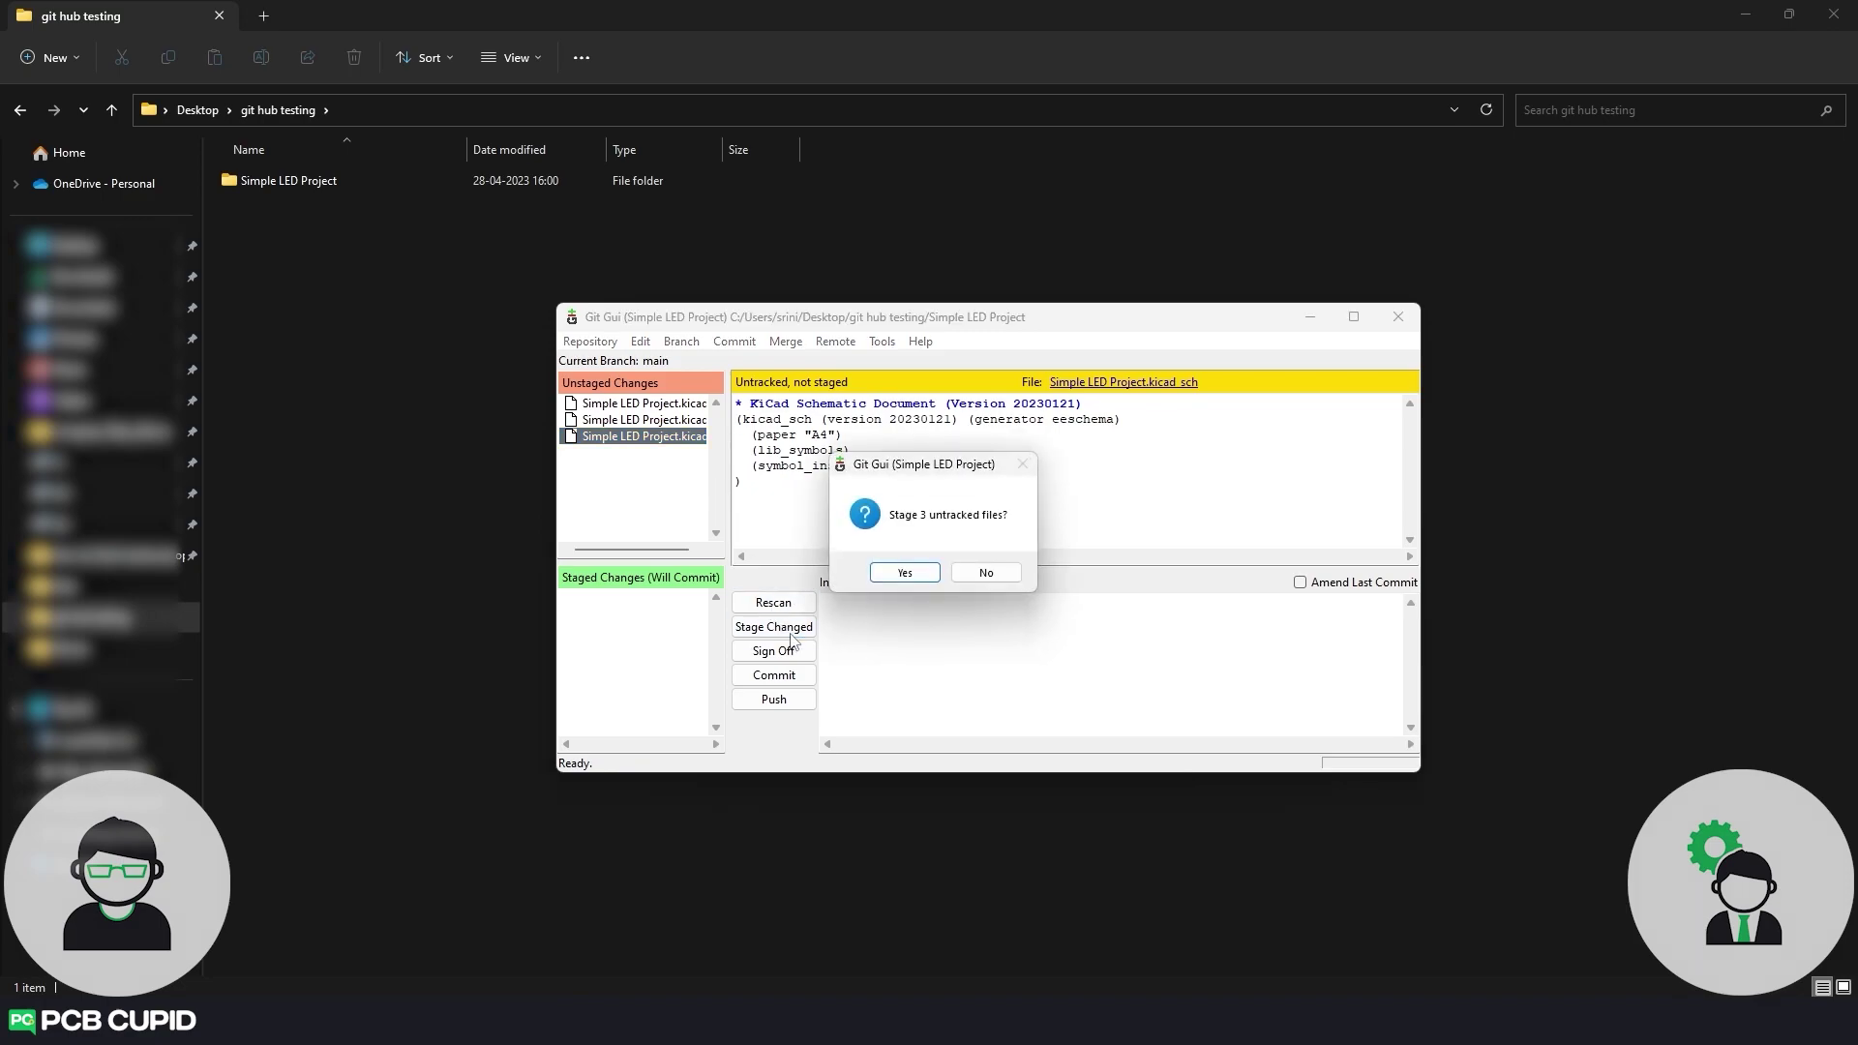
pyautogui.click(905, 573)
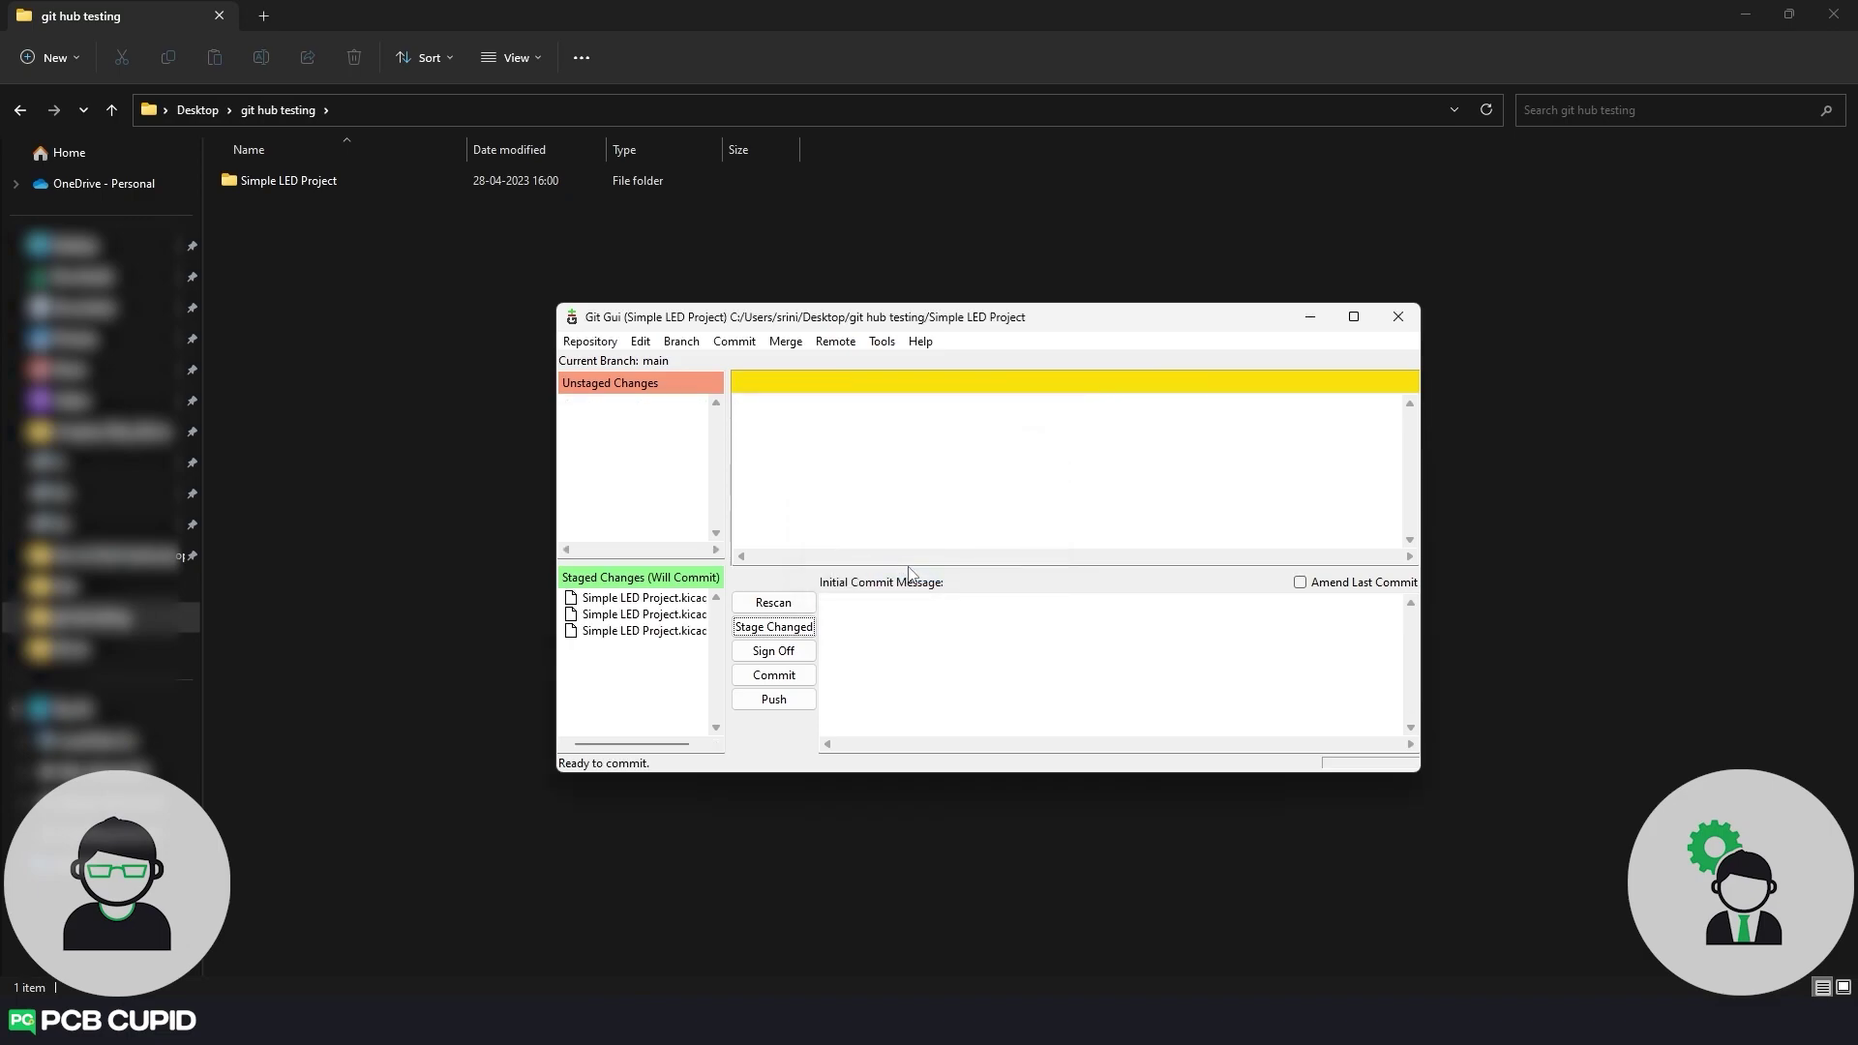
pyautogui.click(1066, 634)
pyautogui.write('initial commit')
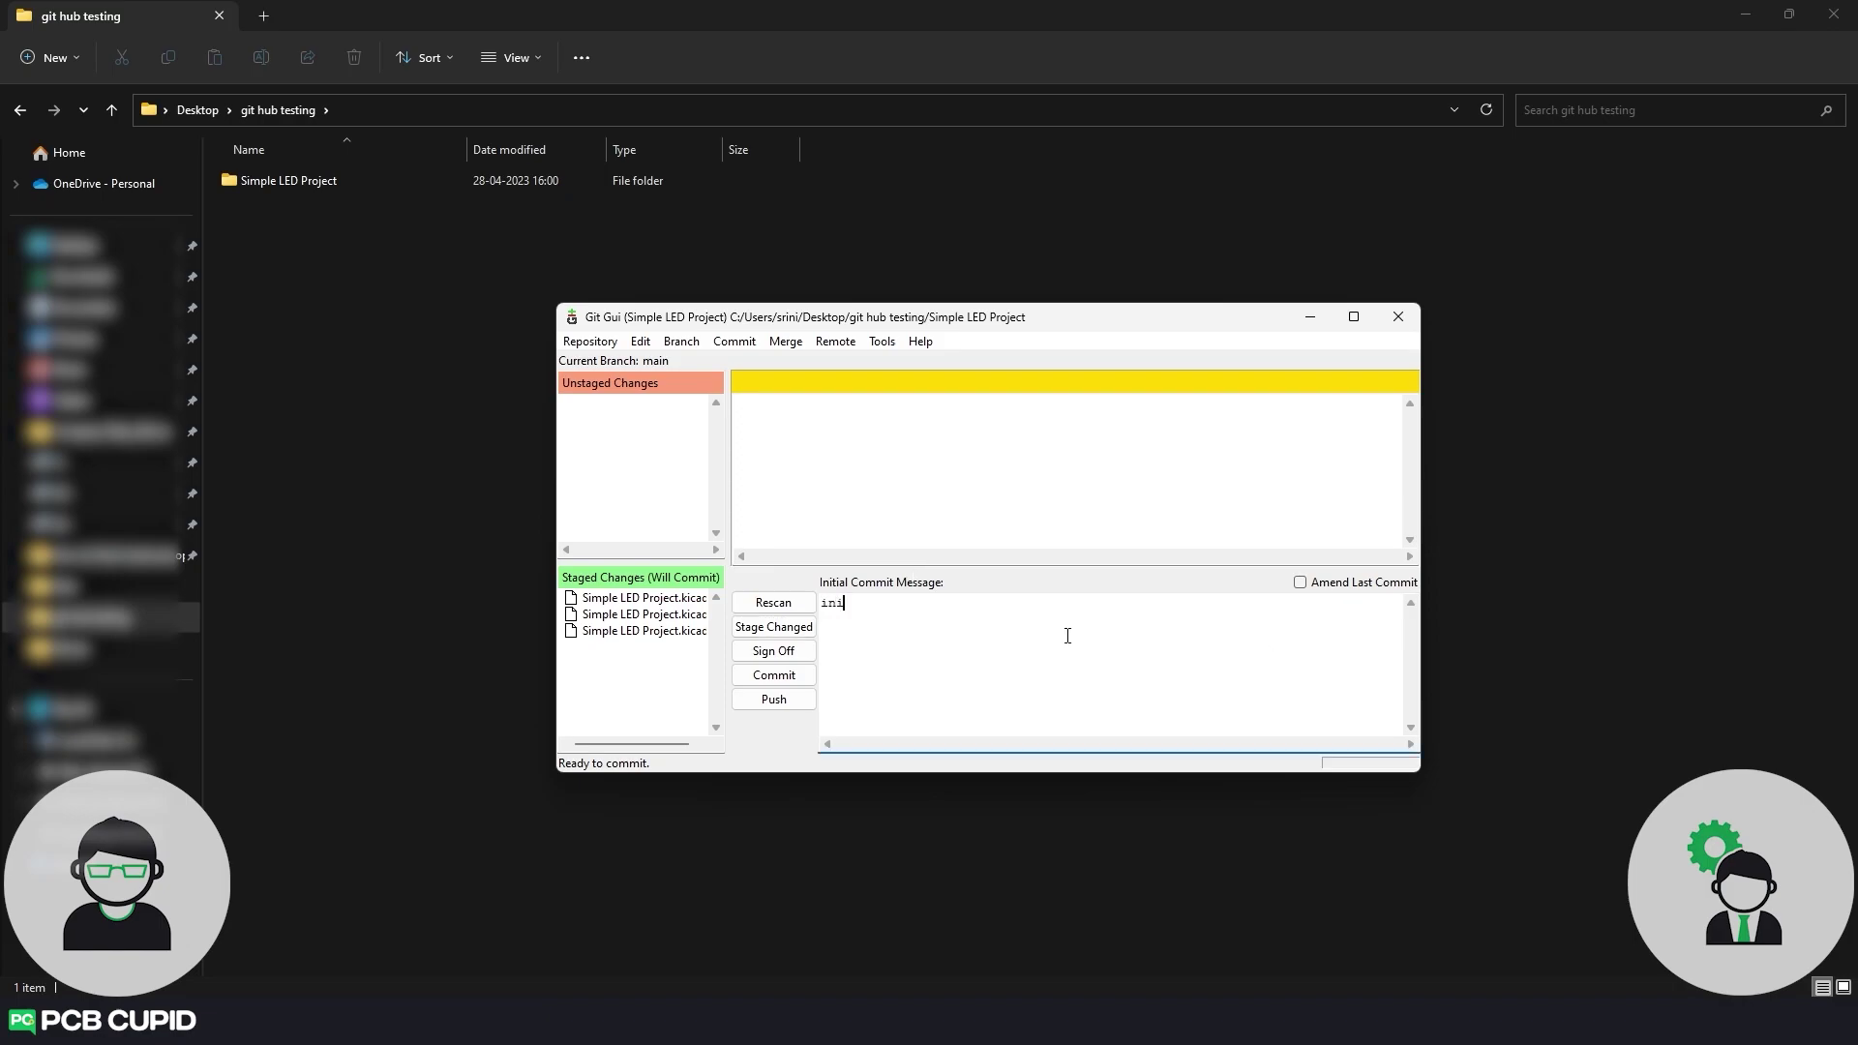
pyautogui.press('Return')
pyautogui.press('Return')
pyautogui.write('No Schematics No PCB Layout')
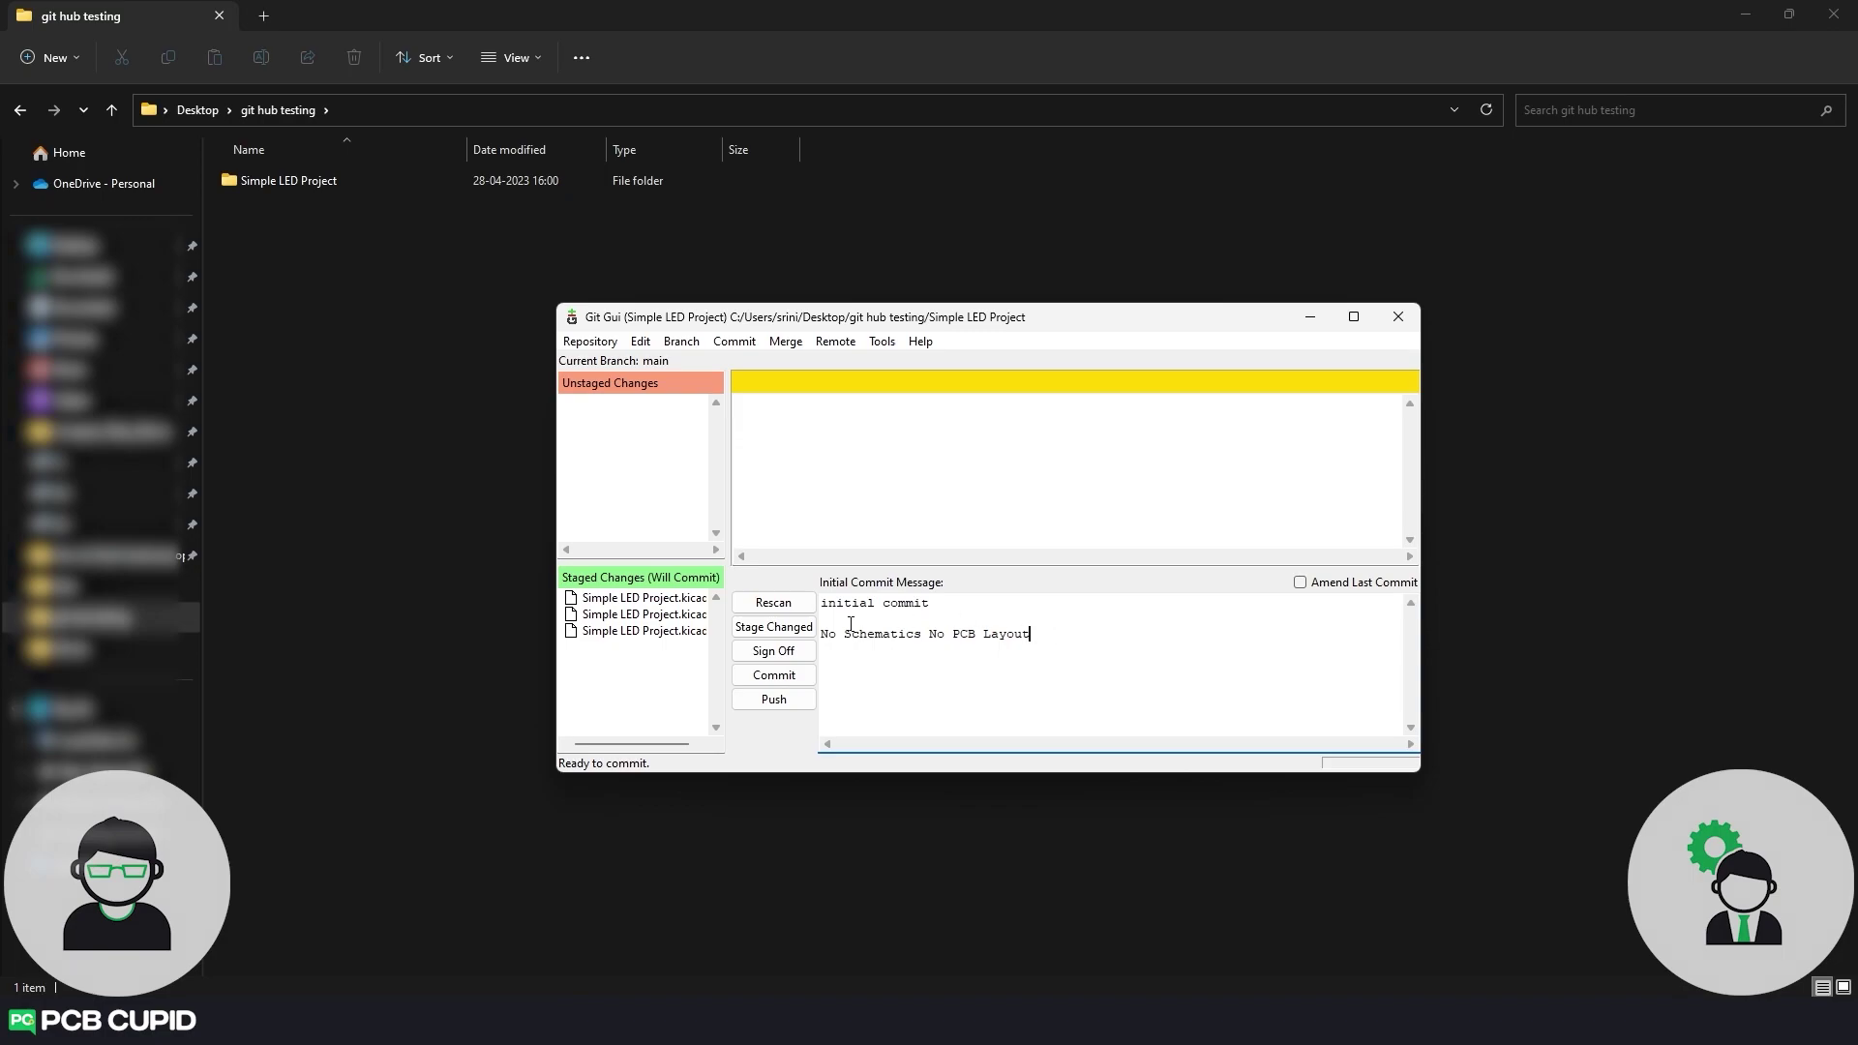
pyautogui.click(773, 677)
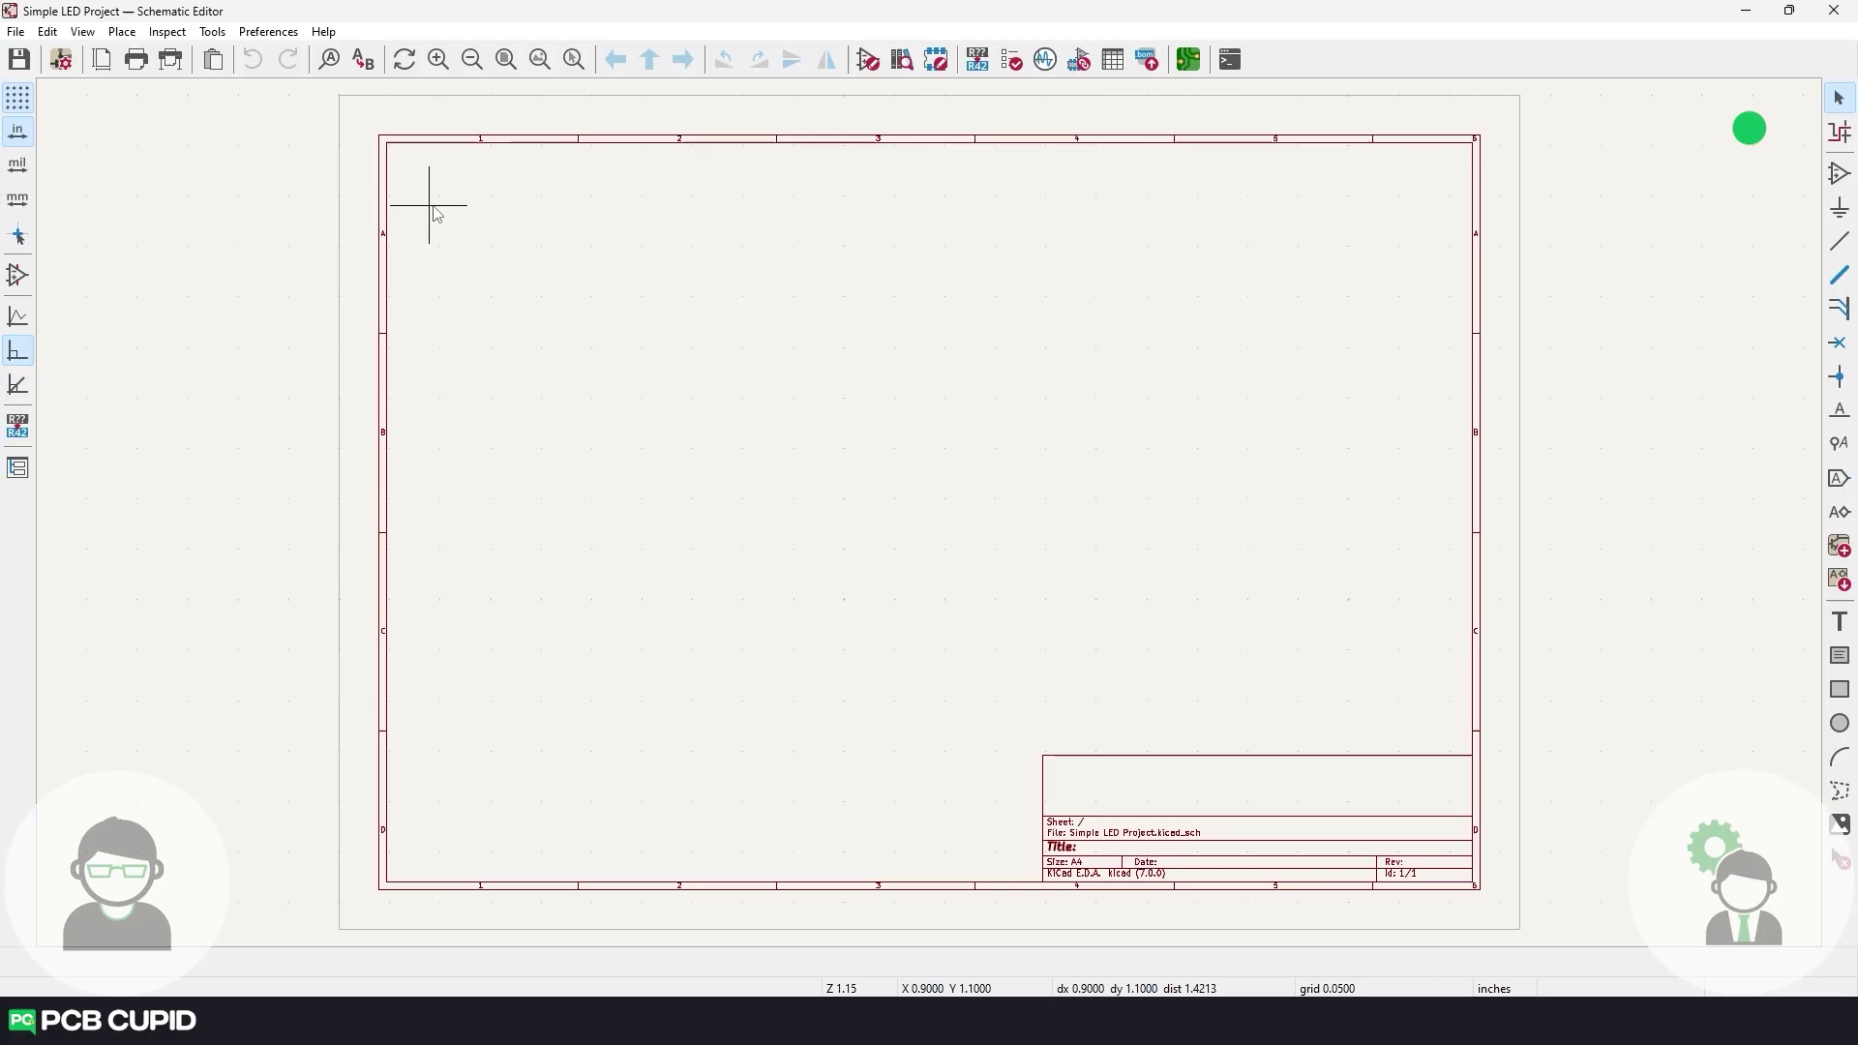
# Place an LED symbol and a resistor R directly below it.
pyautogui.write('aLED')
pyautogui.press('Return')
pyautogui.scroll(3, 829, 506)
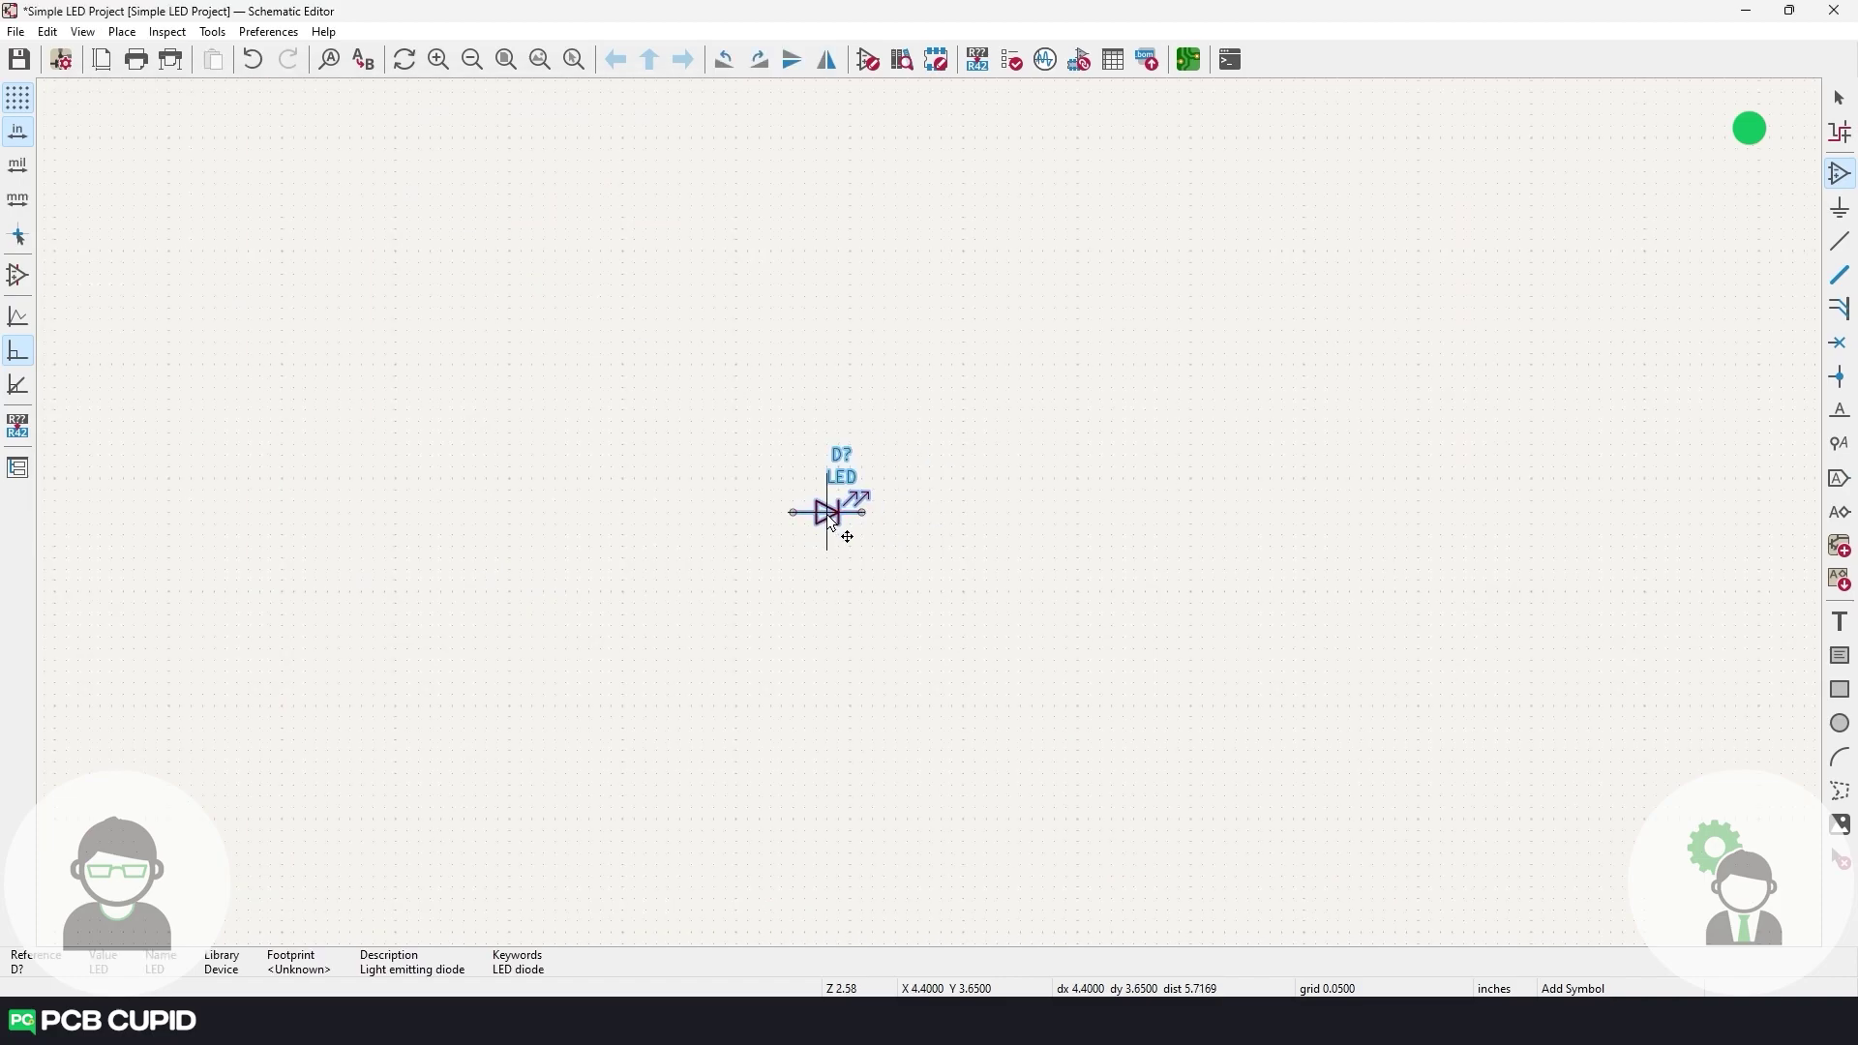
pyautogui.click(816, 491)
pyautogui.write('R')
pyautogui.press('Return')
pyautogui.click(904, 571)
pyautogui.press('Escape')
pyautogui.moveTo(904, 570); pyautogui.dragTo(816, 561)
# Draw wires up from the LED and down from the resistor, then save the schematic.
pyautogui.click(816, 454)
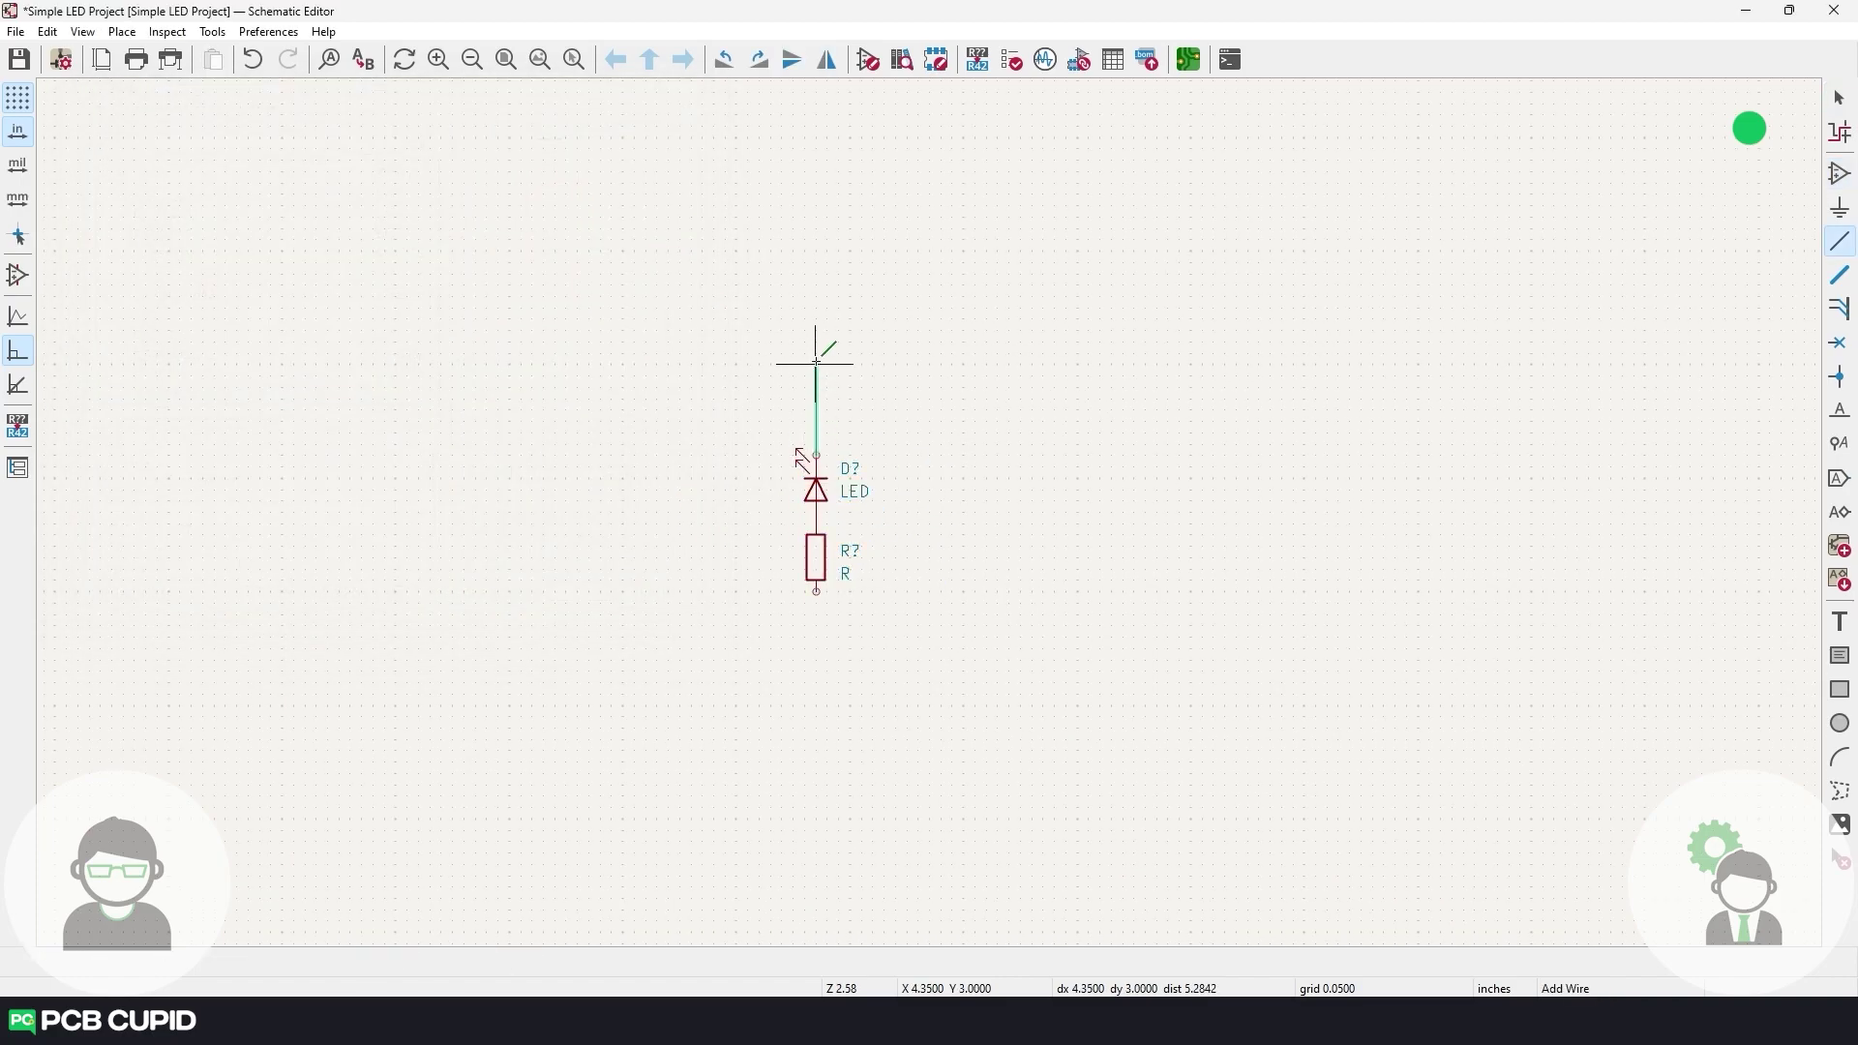
pyautogui.doubleClick(815, 365)
pyautogui.click(816, 590)
pyautogui.doubleClick(816, 704)
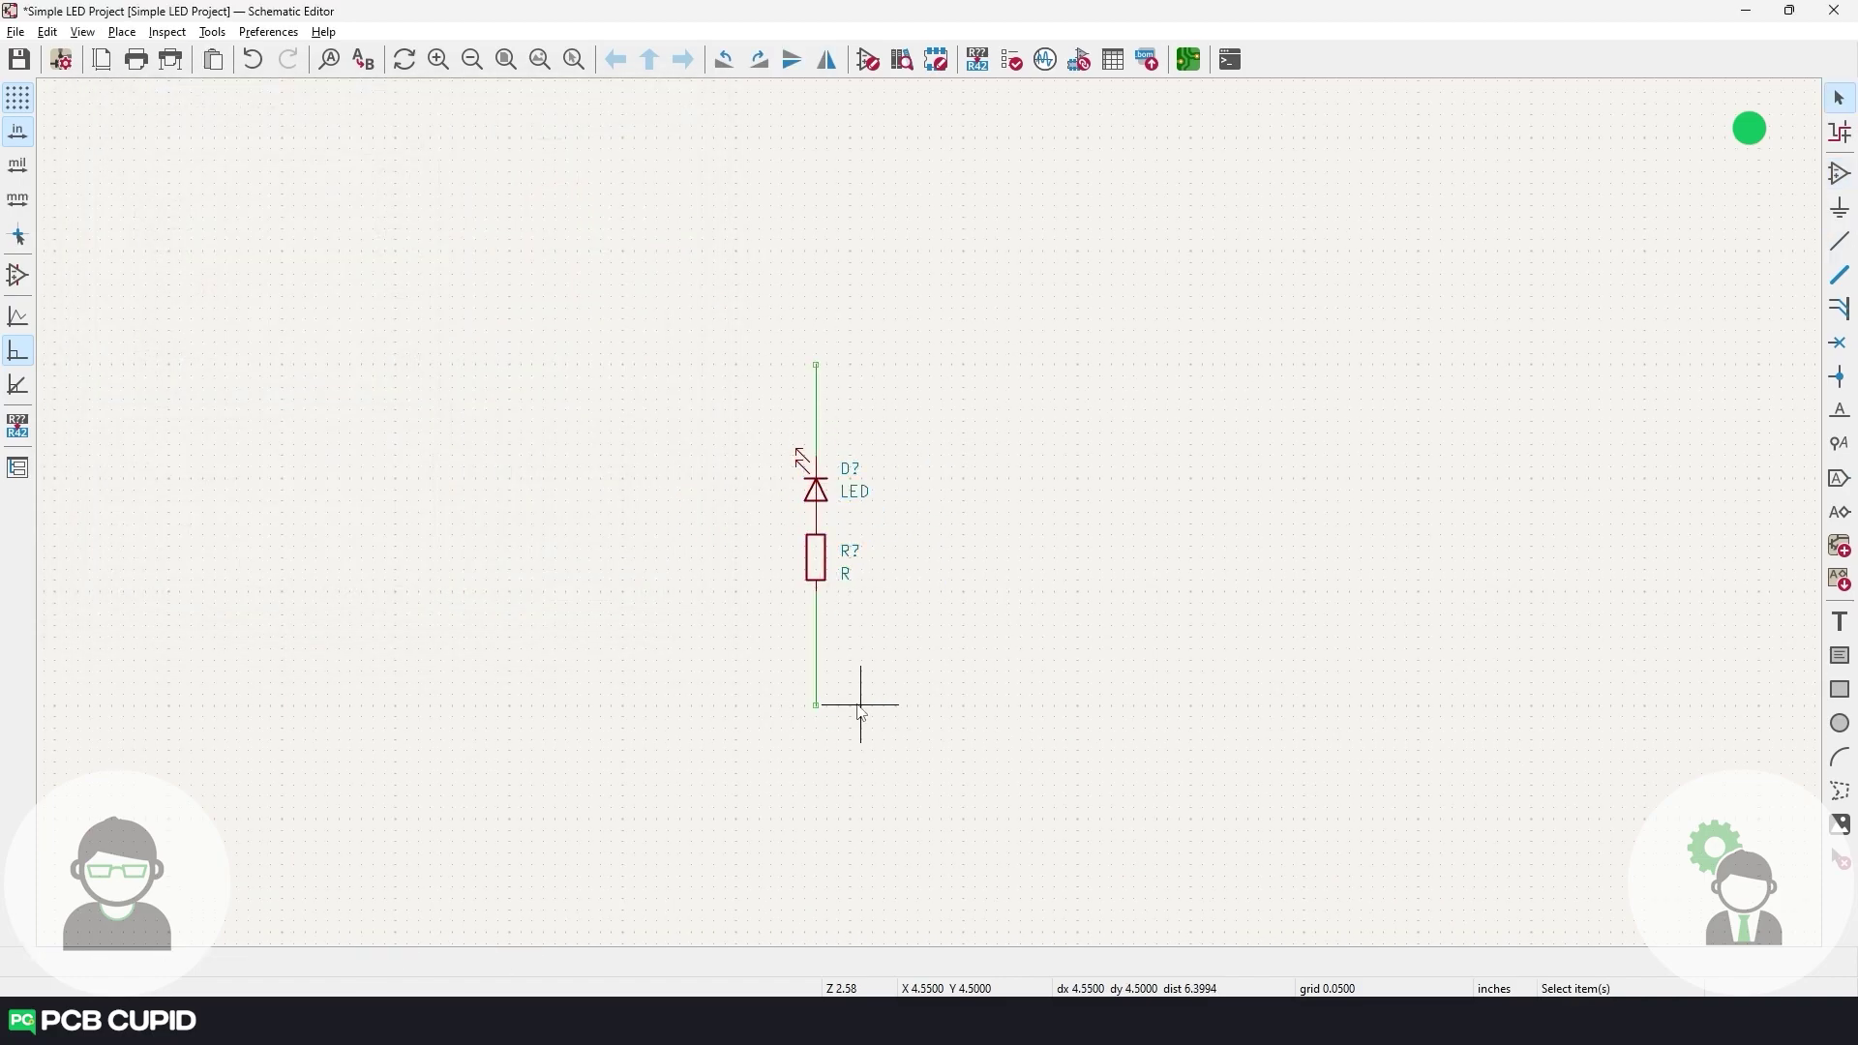
pyautogui.hotkey('ctrl', 's')
pyautogui.hotkey('alt', 'Tab')
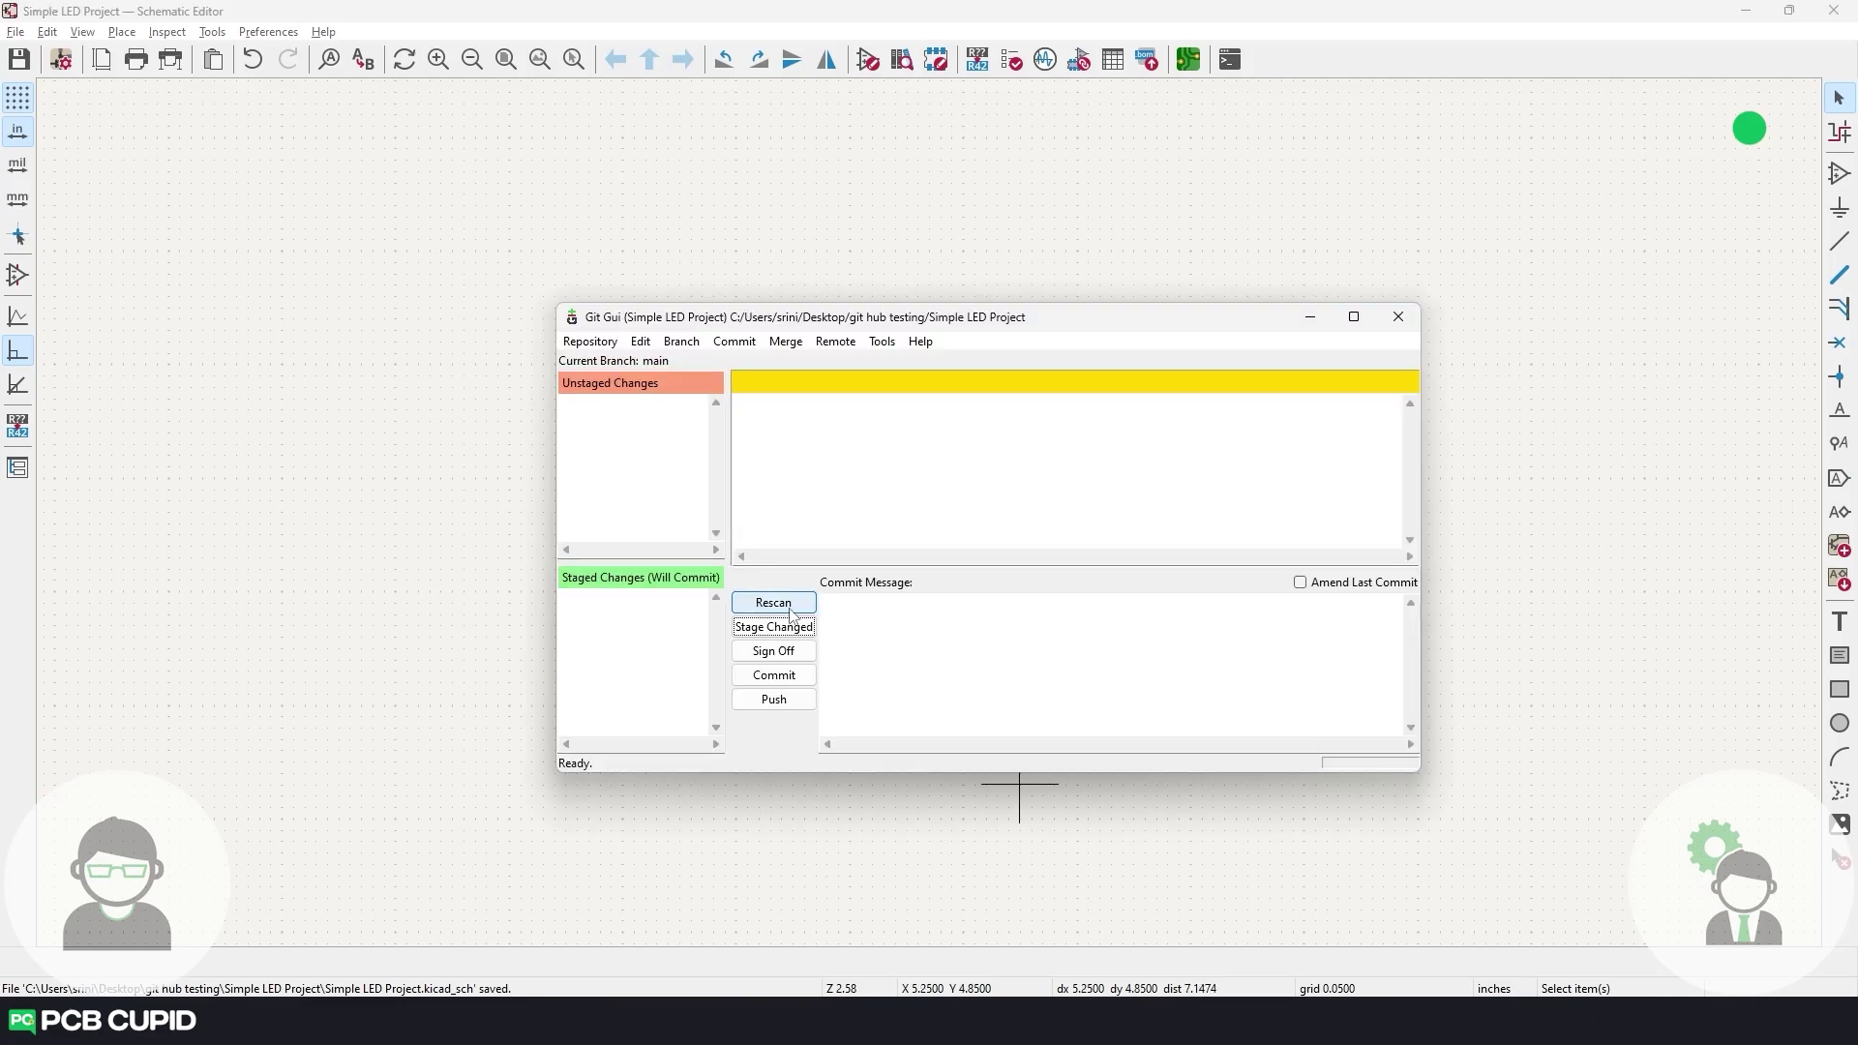
# Rescan, stage the modified files and commit them as 'Led, Resistor Added'.
pyautogui.click(791, 613)
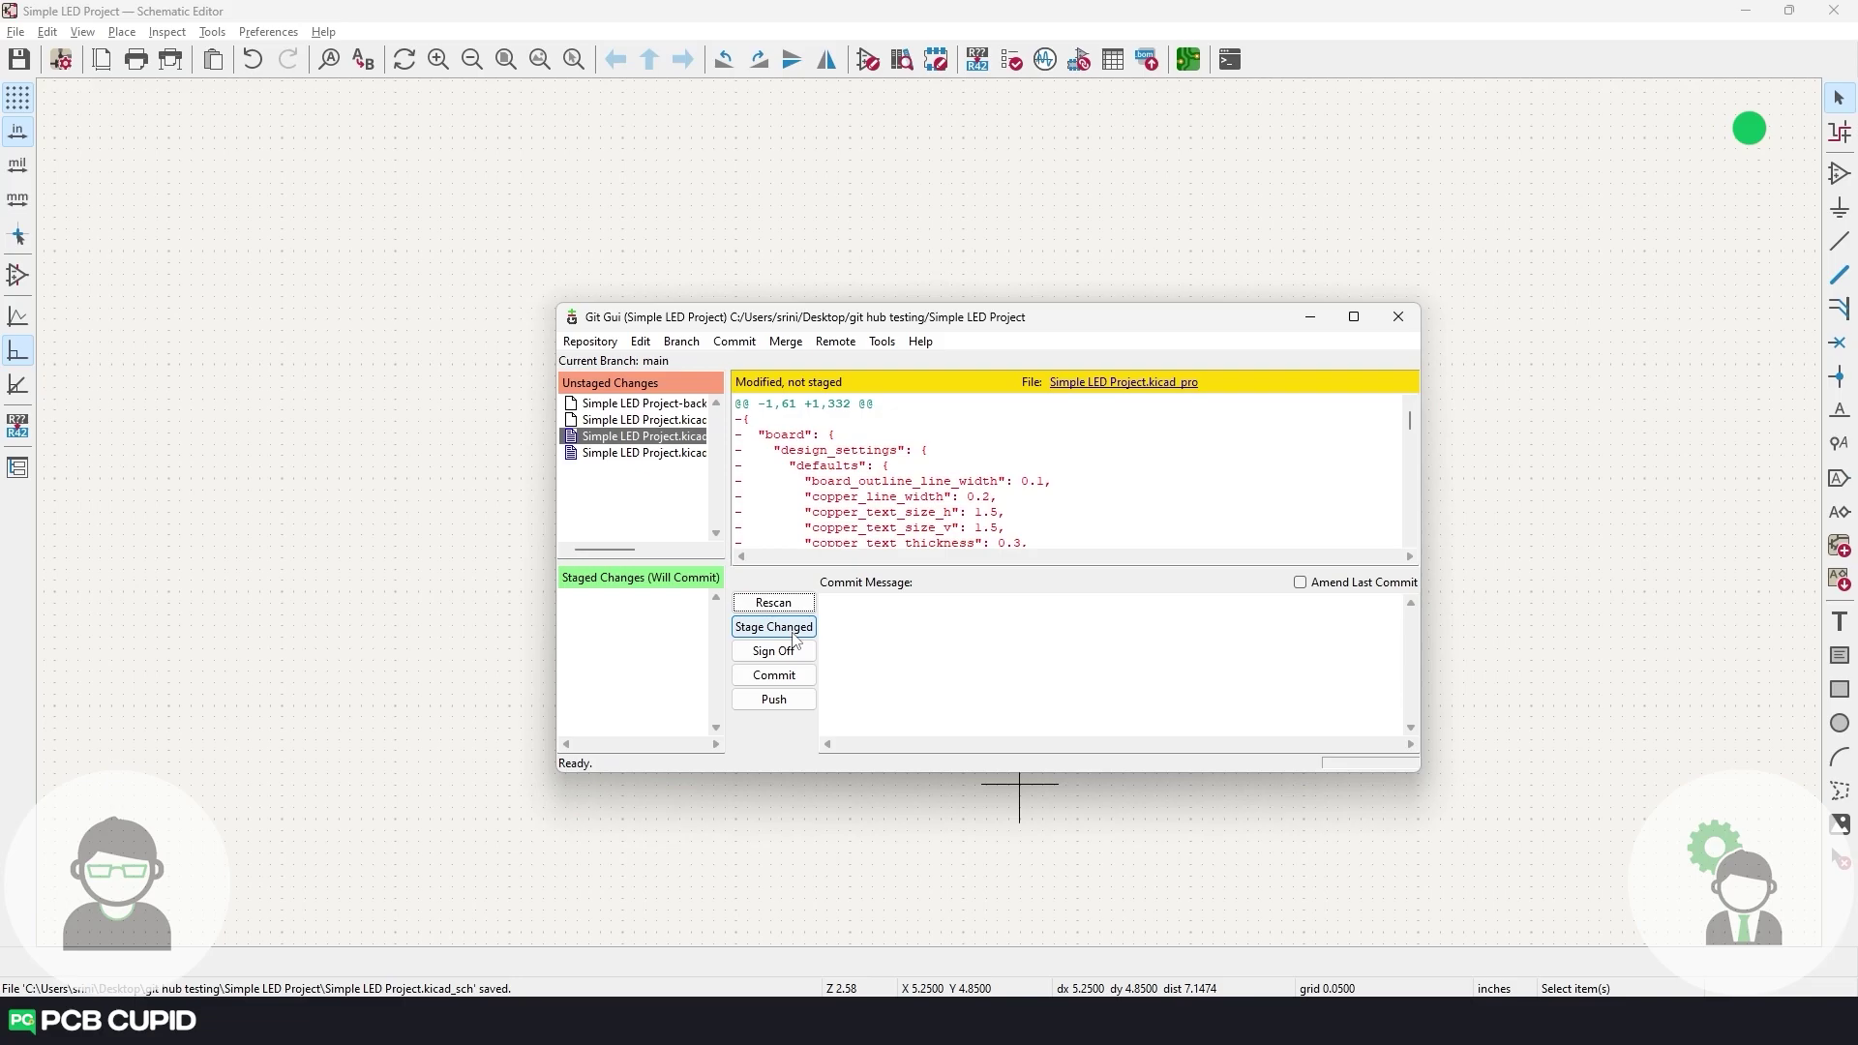
pyautogui.click(795, 641)
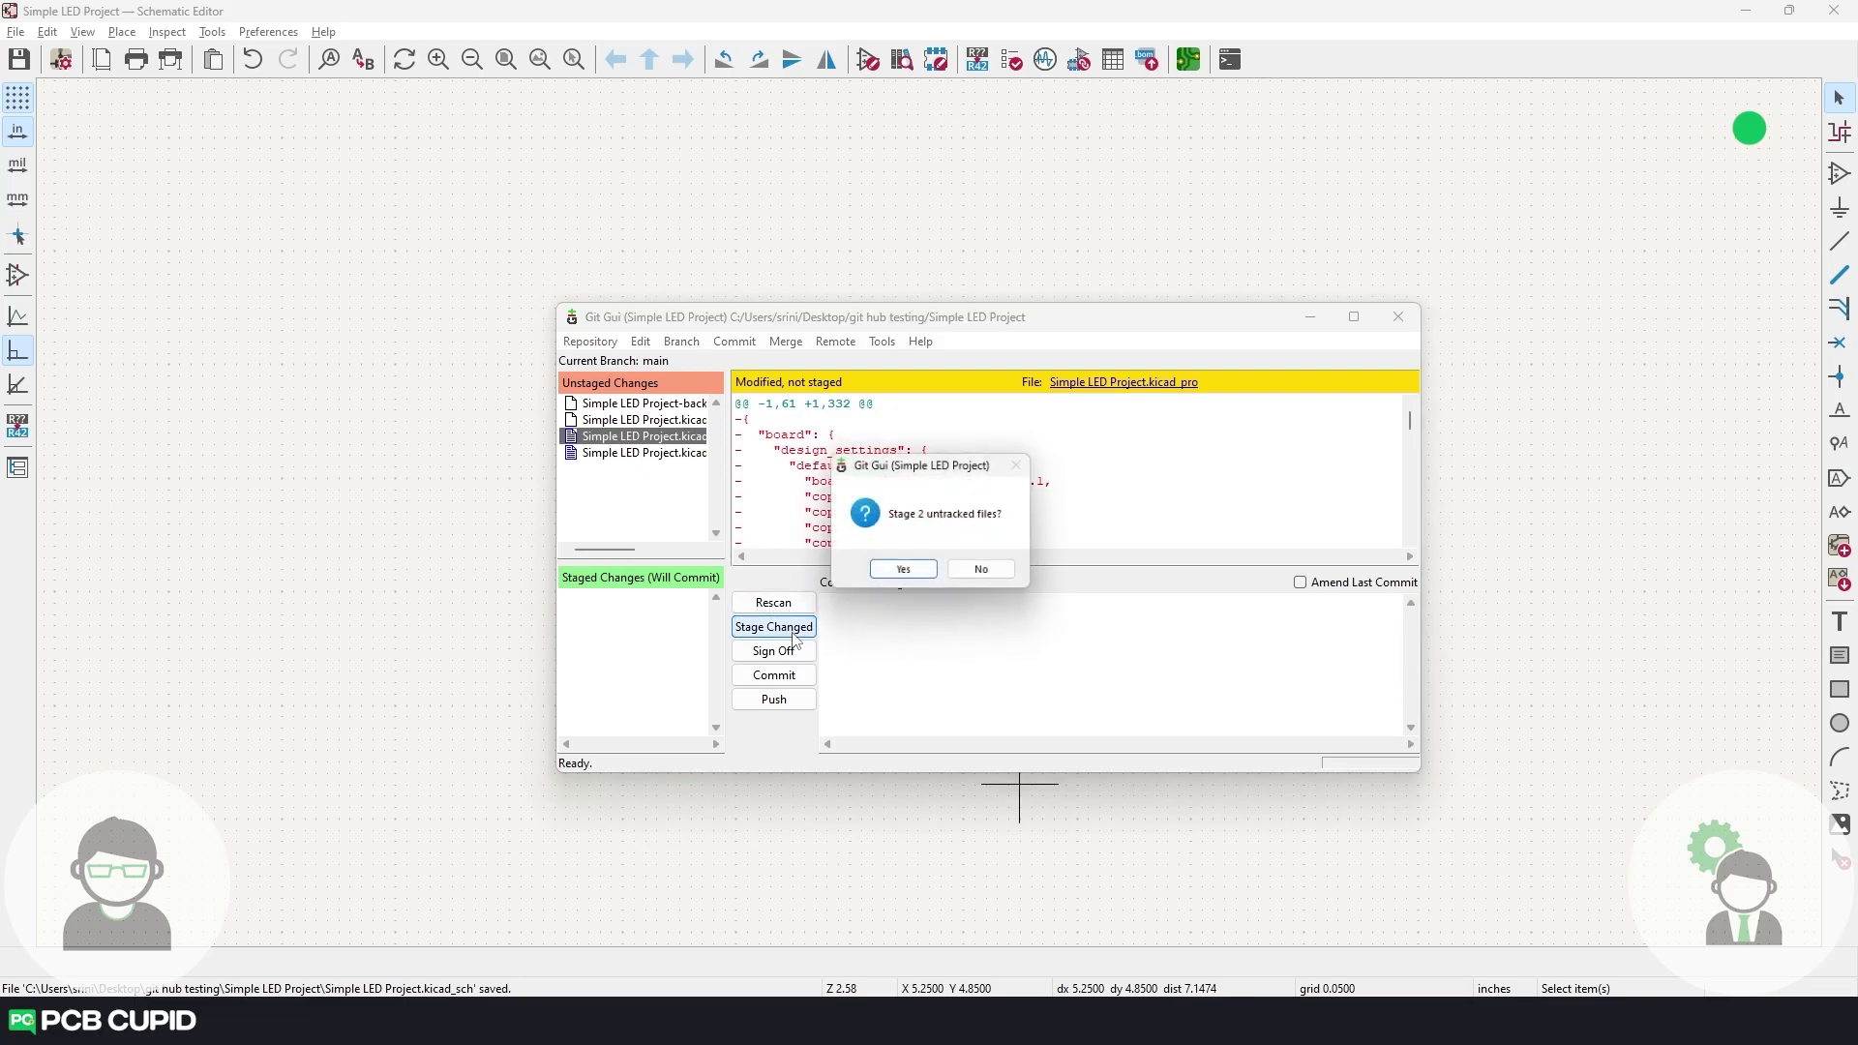
pyautogui.click(908, 570)
pyautogui.click(863, 631)
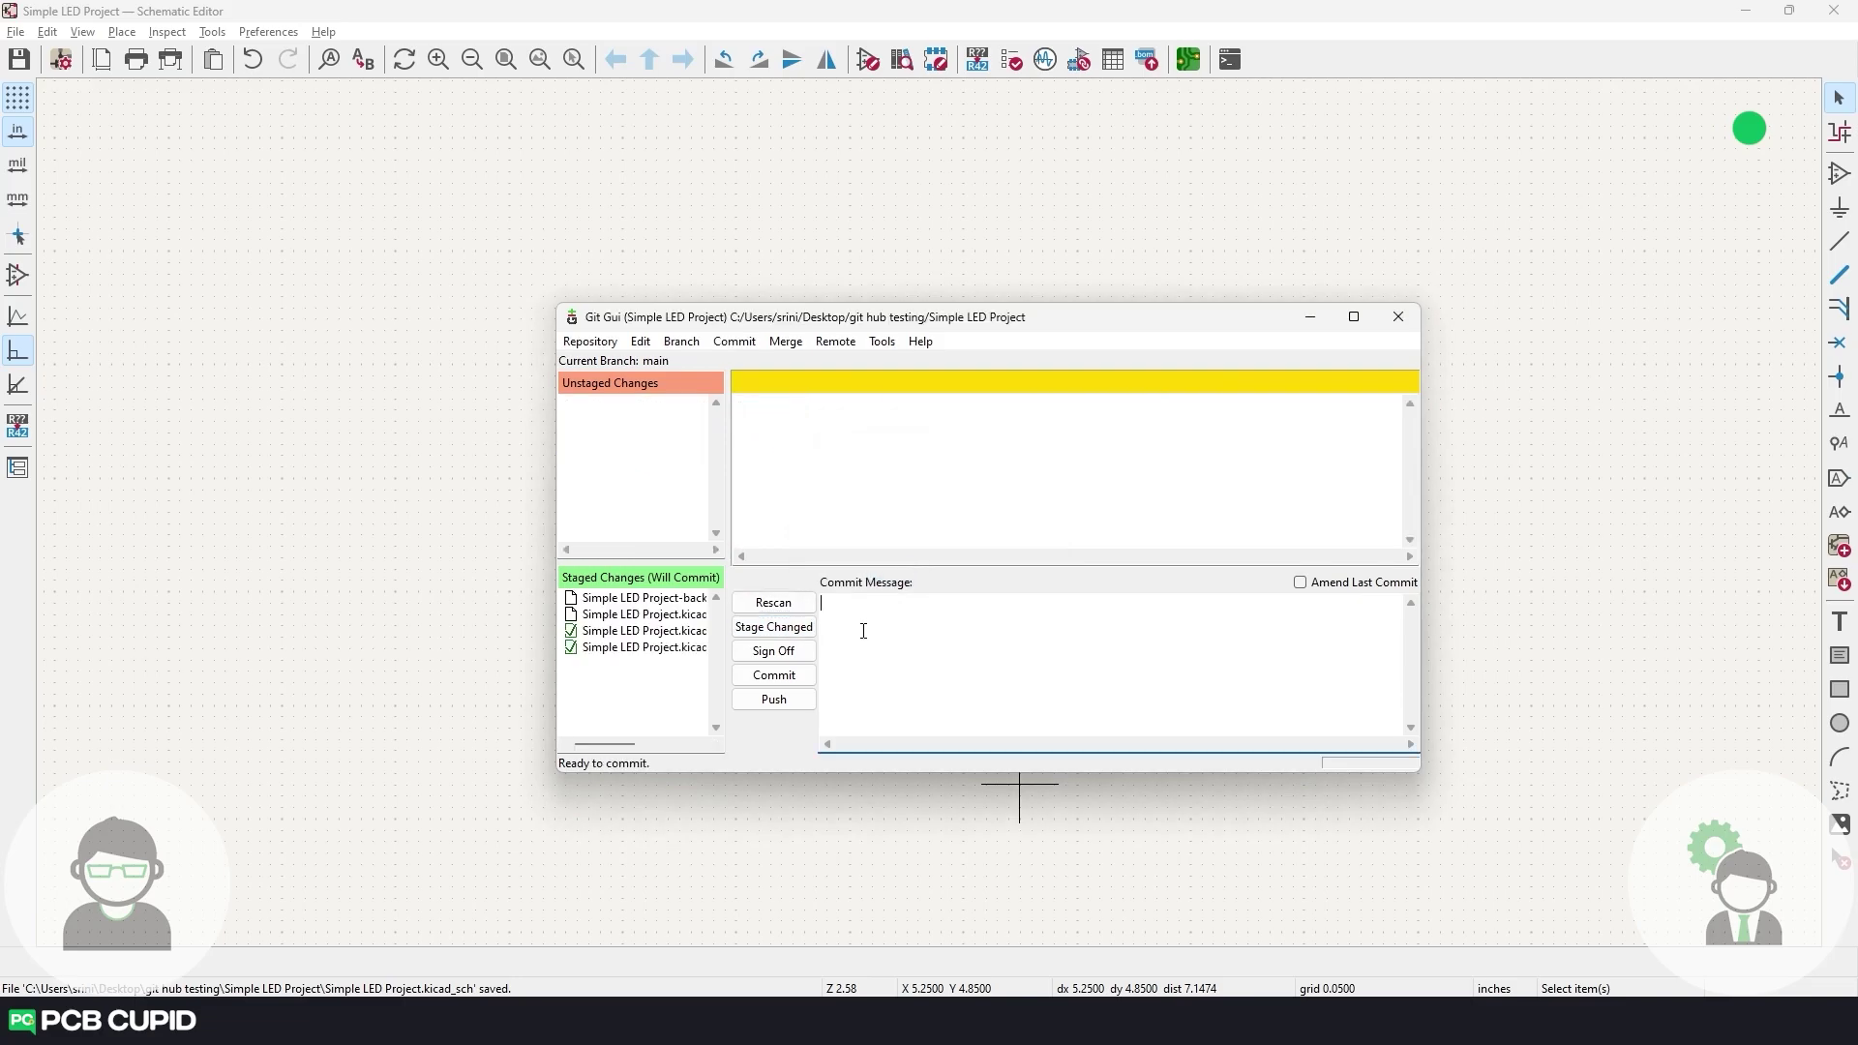
pyautogui.write('Led ')
pyautogui.write(' Resistor Added')
pyautogui.click(774, 675)
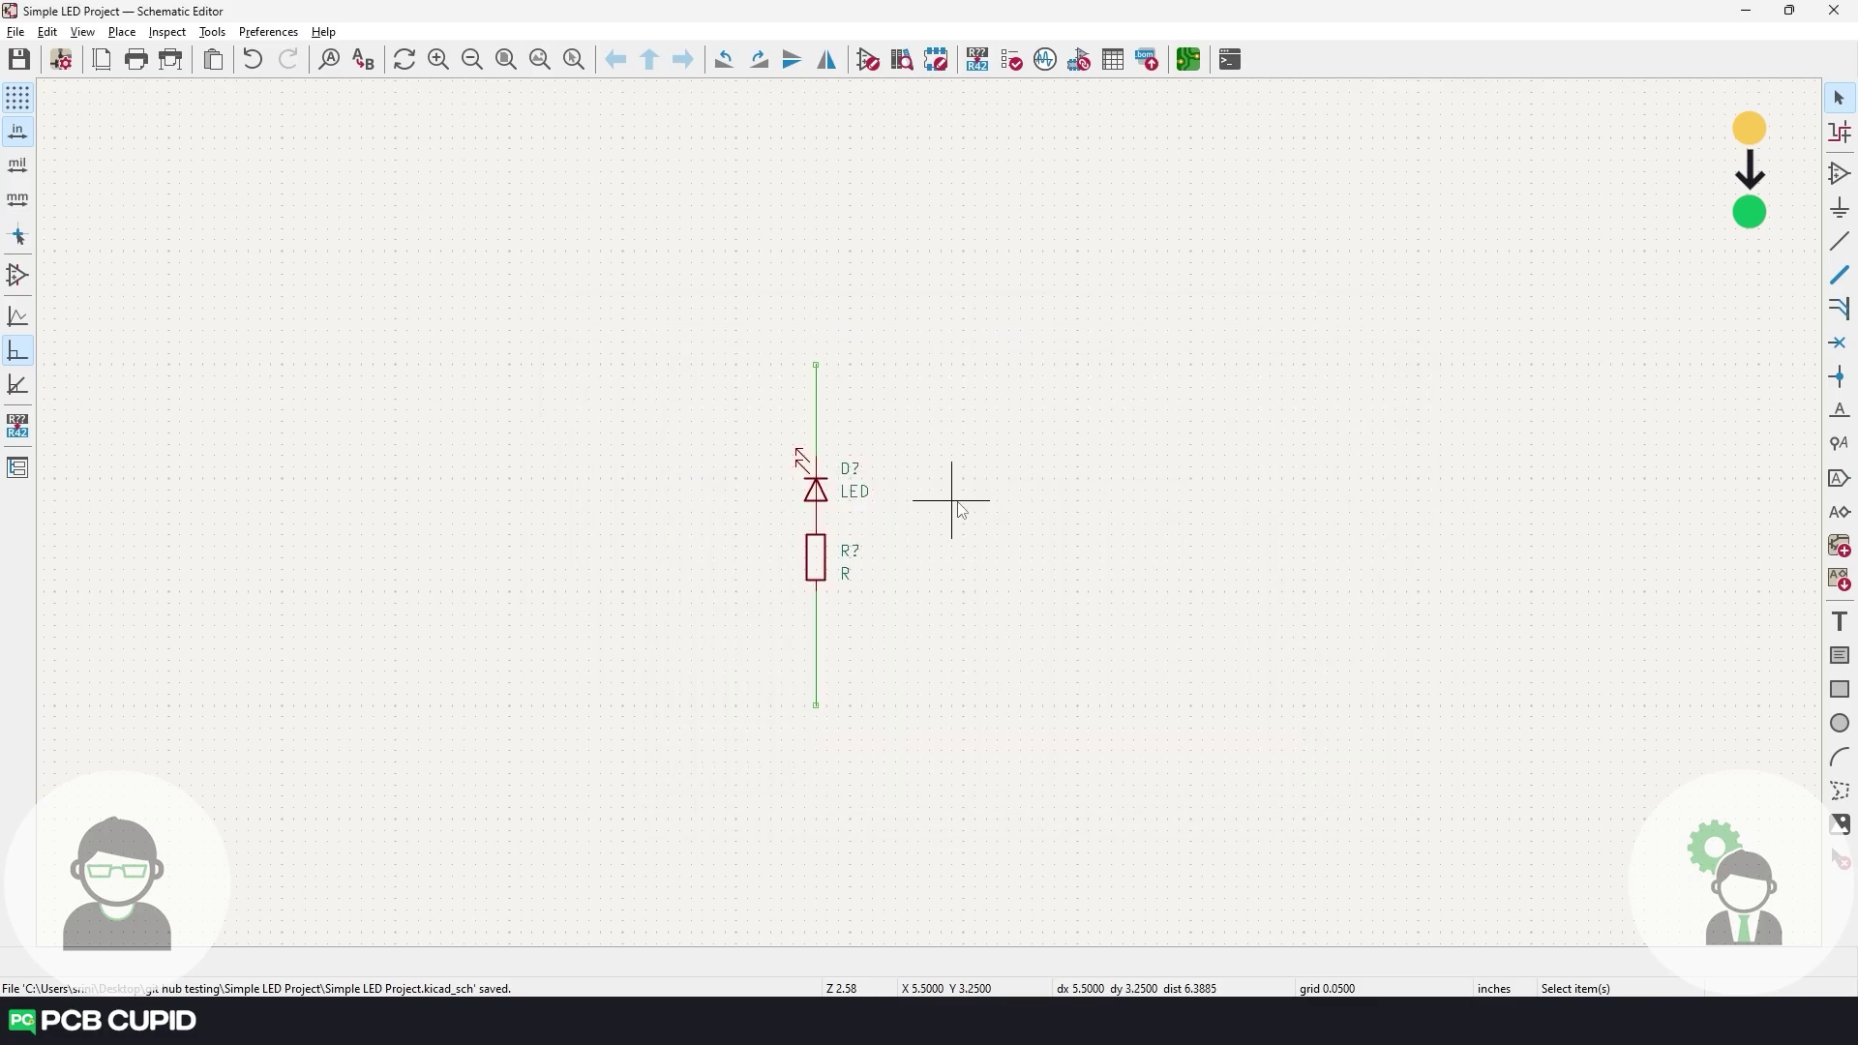
# Add the SW_Push push switch and wire it down the circuit's right side.
pyautogui.write('aSw_push')
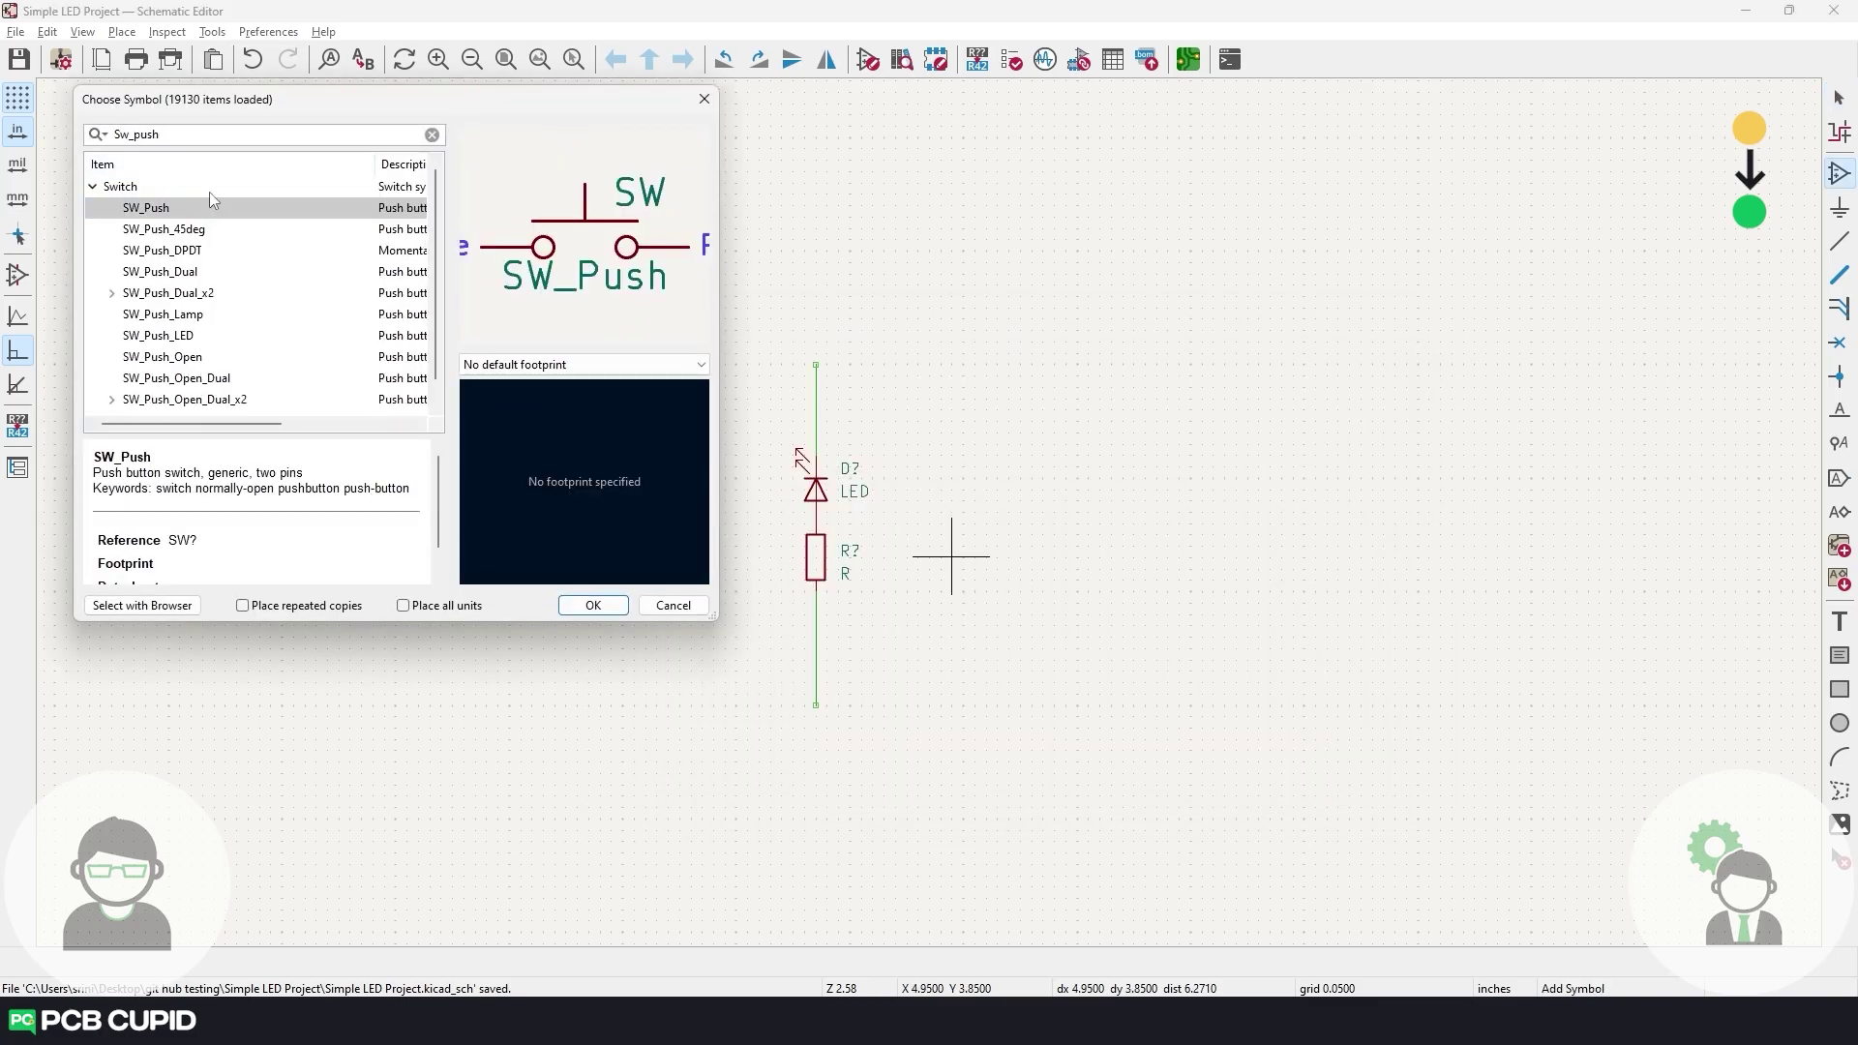
pyautogui.doubleClick(213, 207)
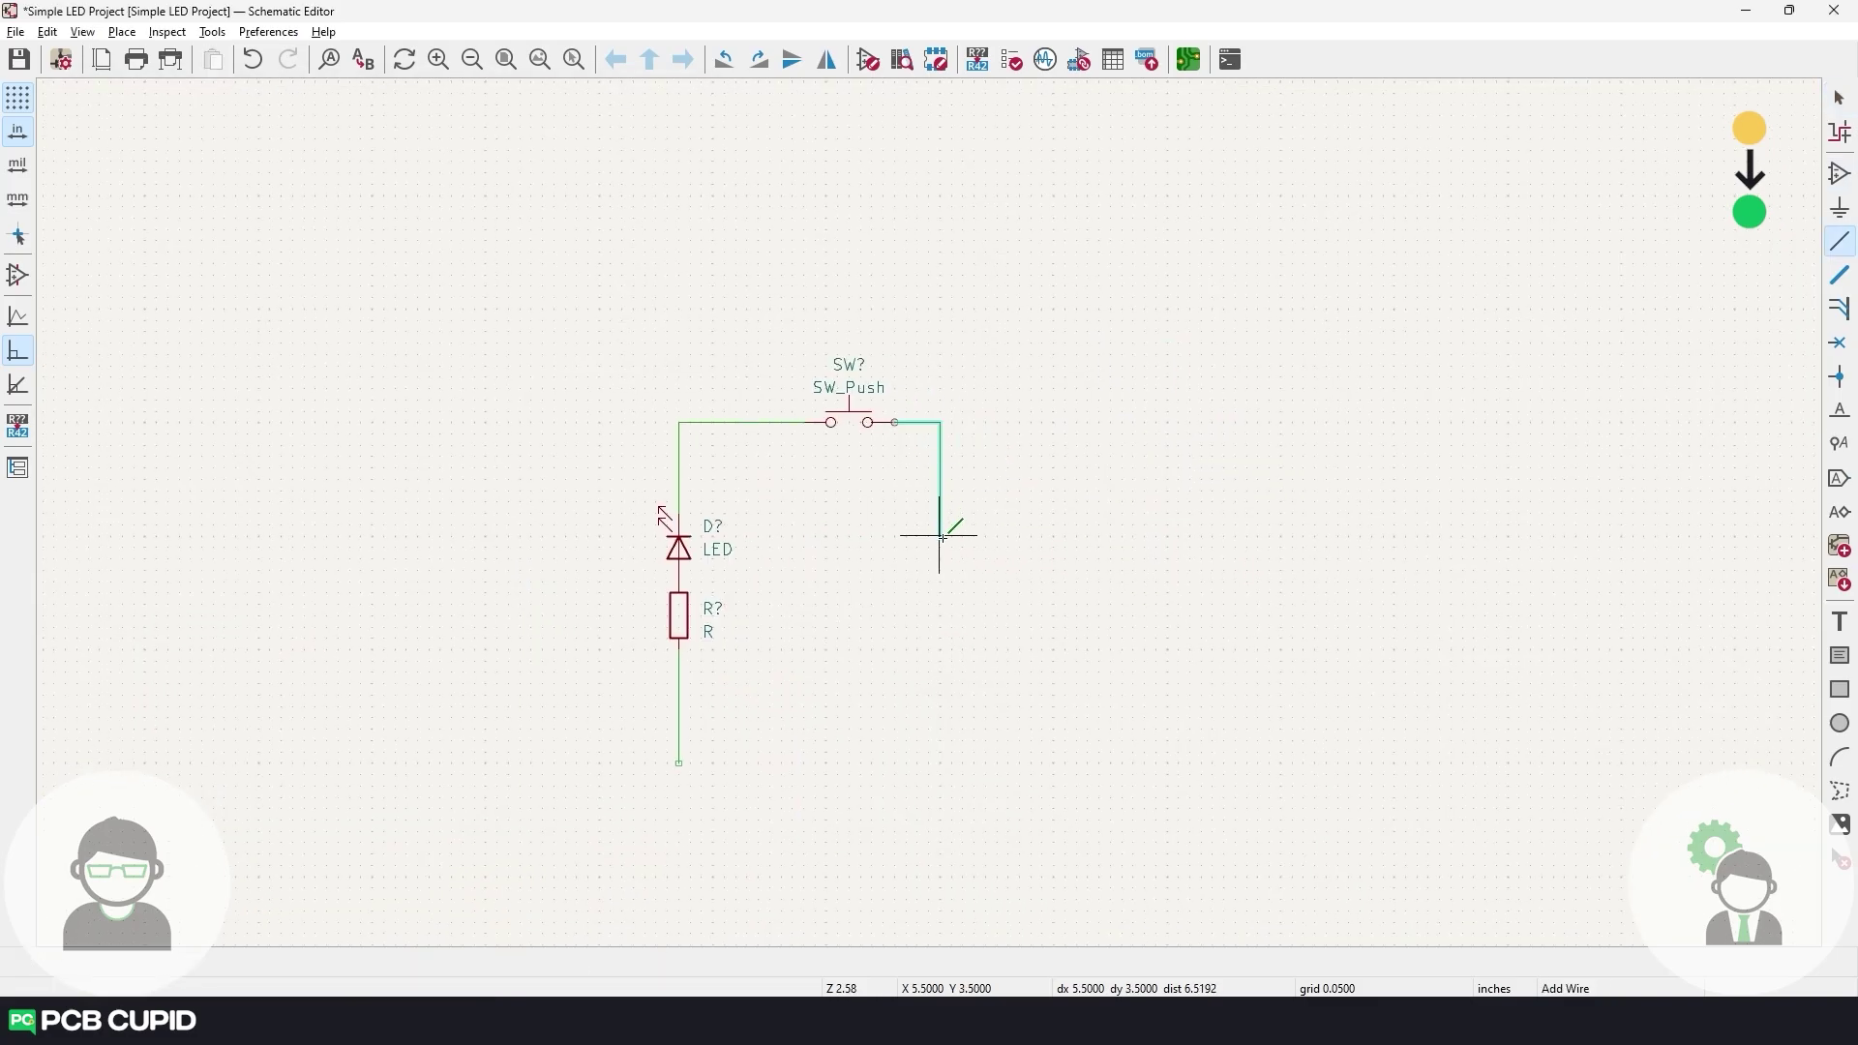
pyautogui.doubleClick(940, 535)
pyautogui.press('Escape')
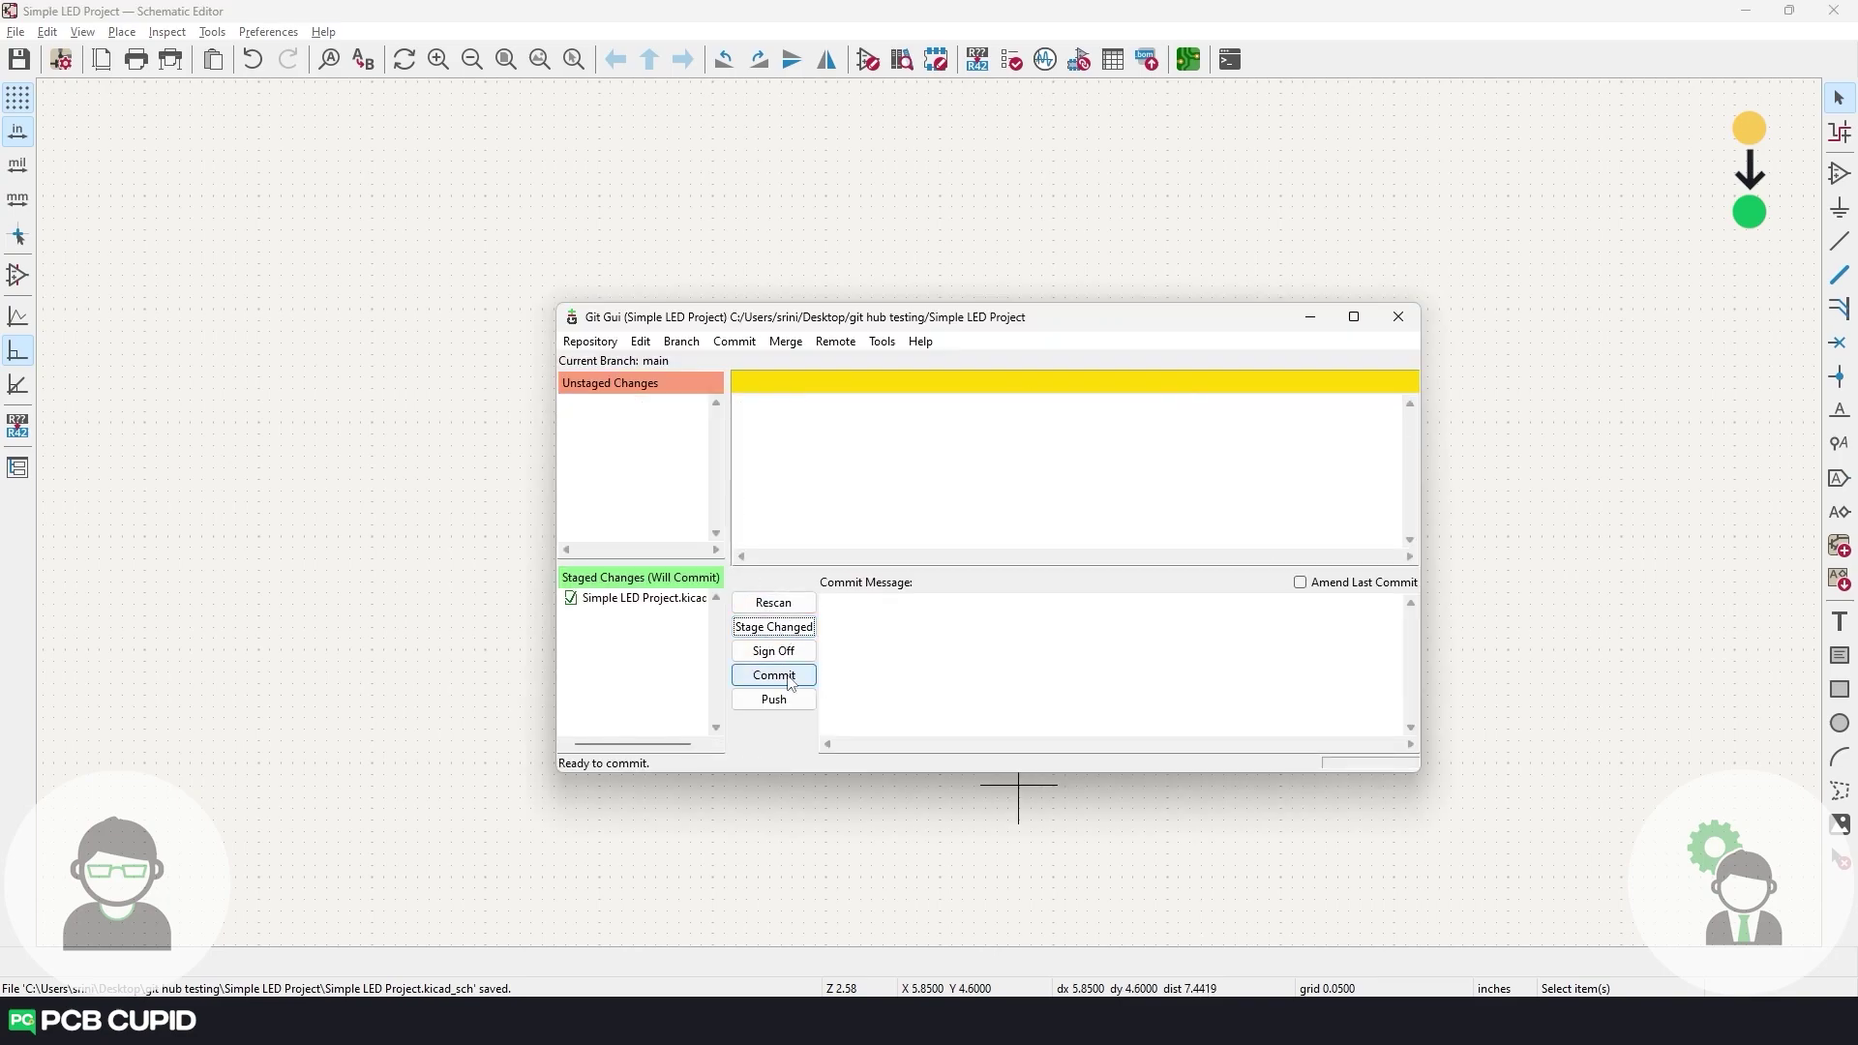
# Commit the switch change in Git GUI as 'Switch added'.
pyautogui.click(902, 628)
pyautogui.write('Switch add')
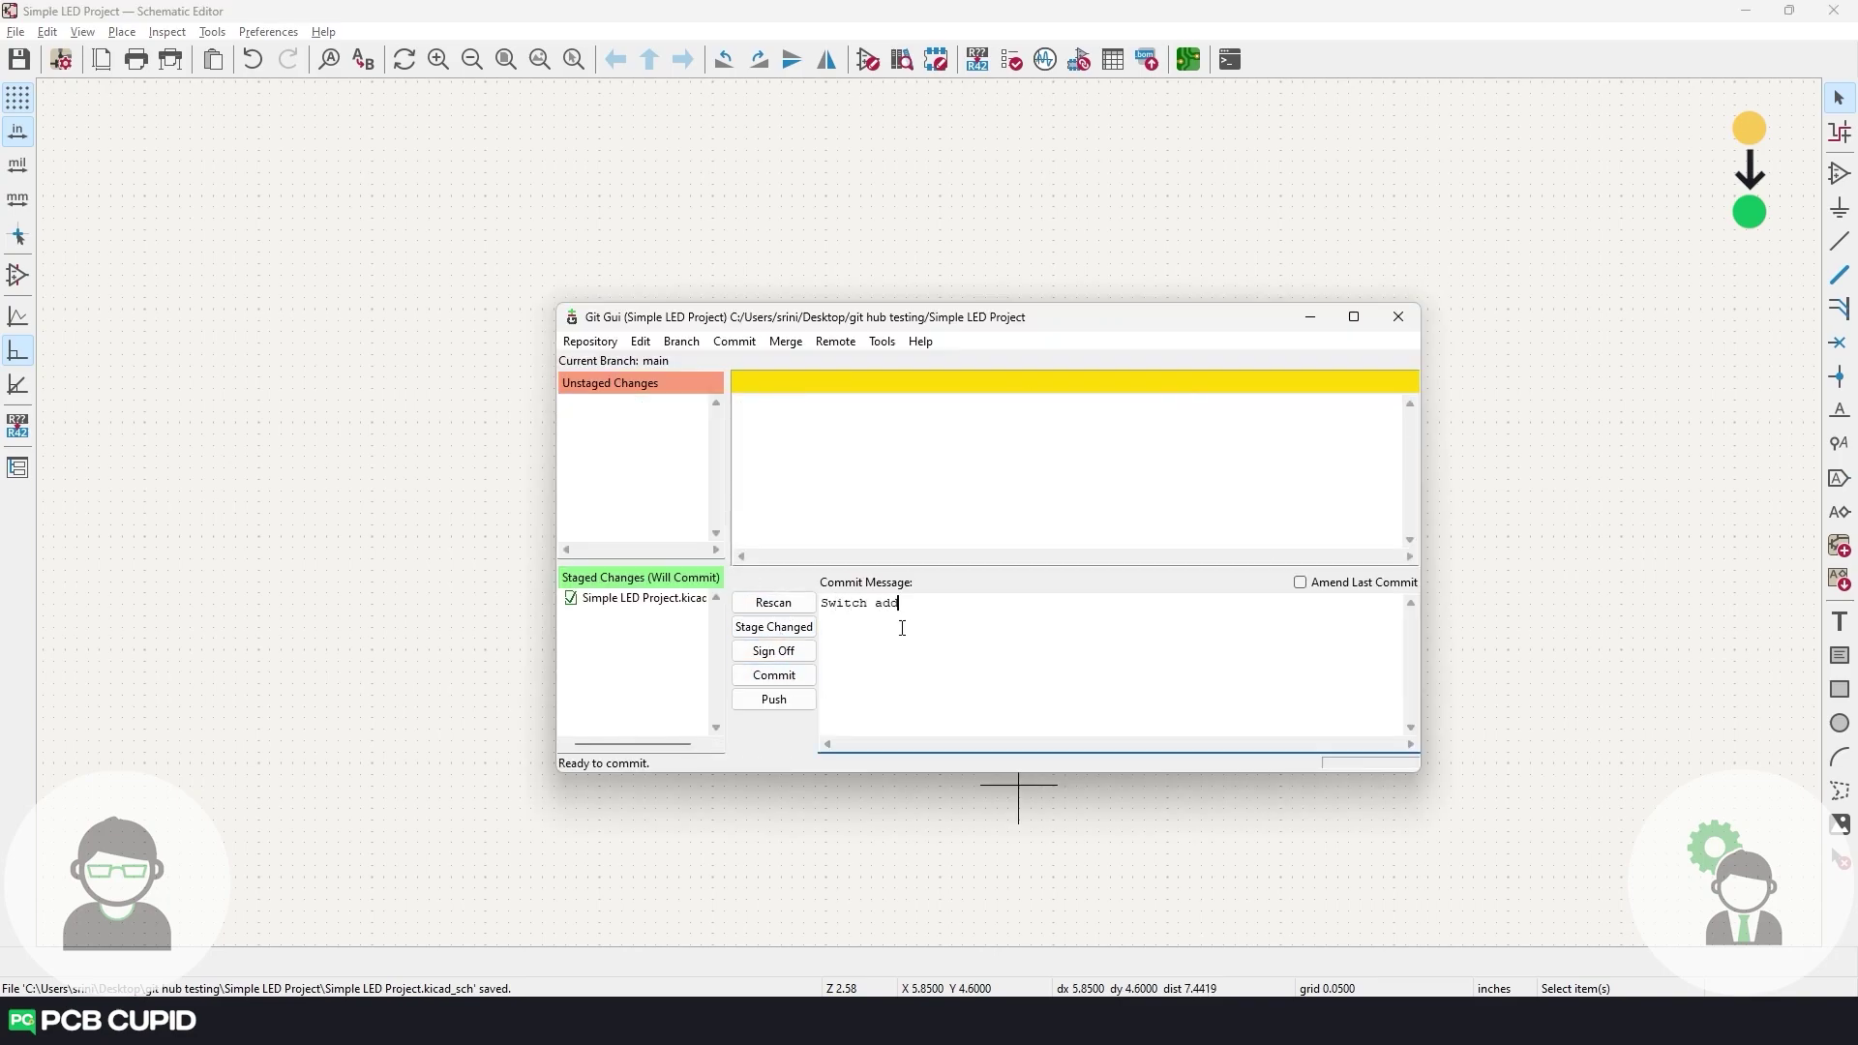
pyautogui.write('ed')
pyautogui.click(786, 678)
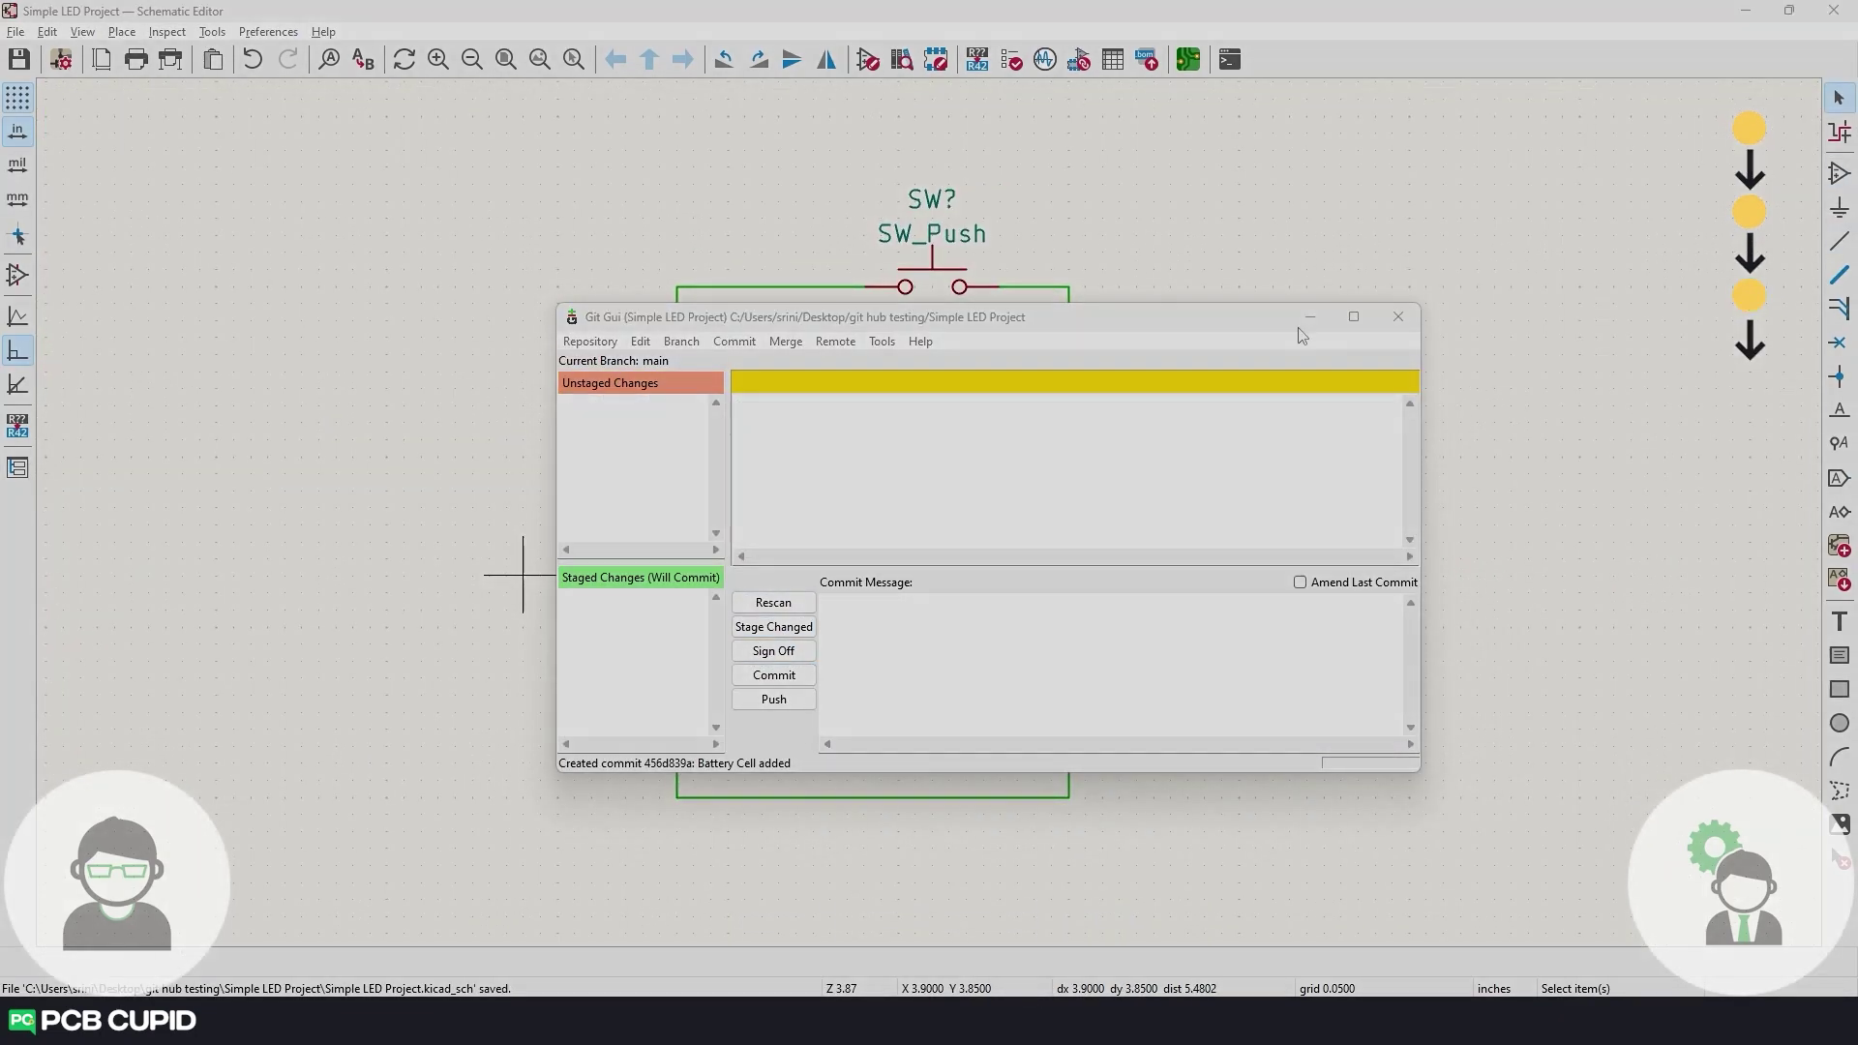
pyautogui.click(1309, 317)
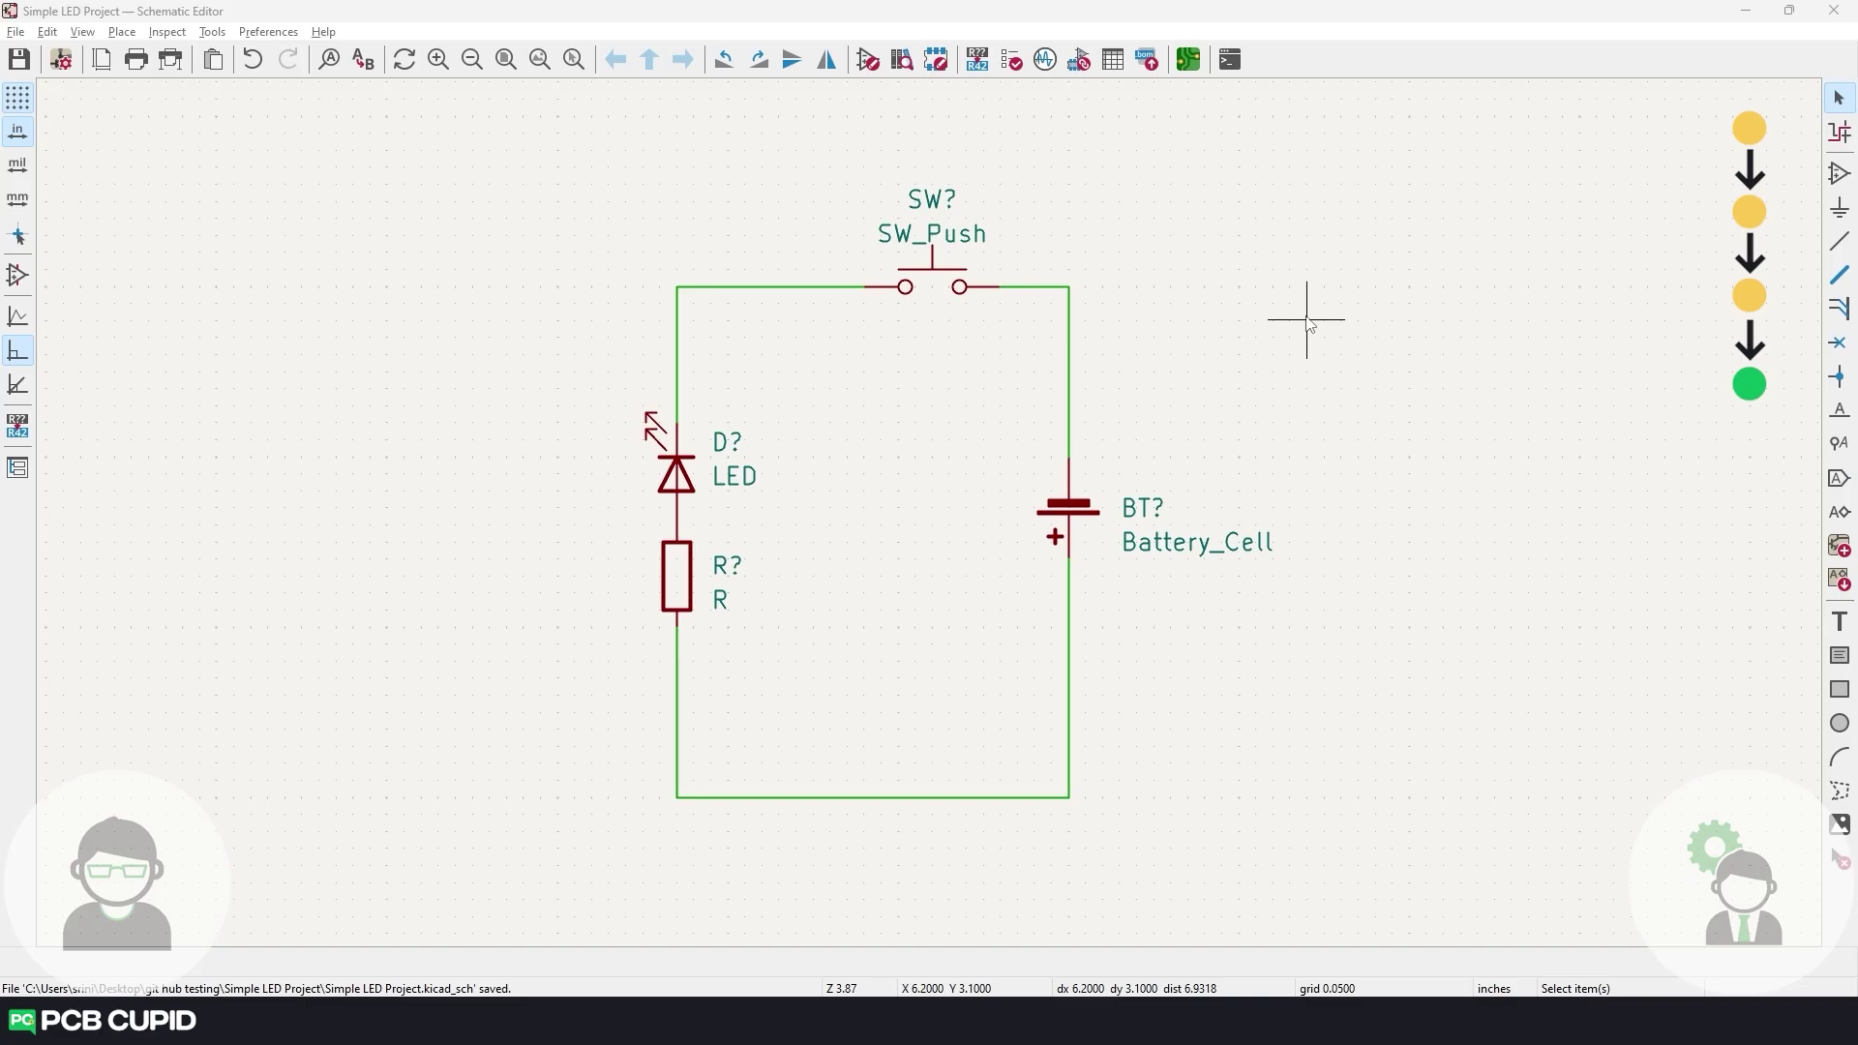
pyautogui.hotkey('alt', 'Tab')
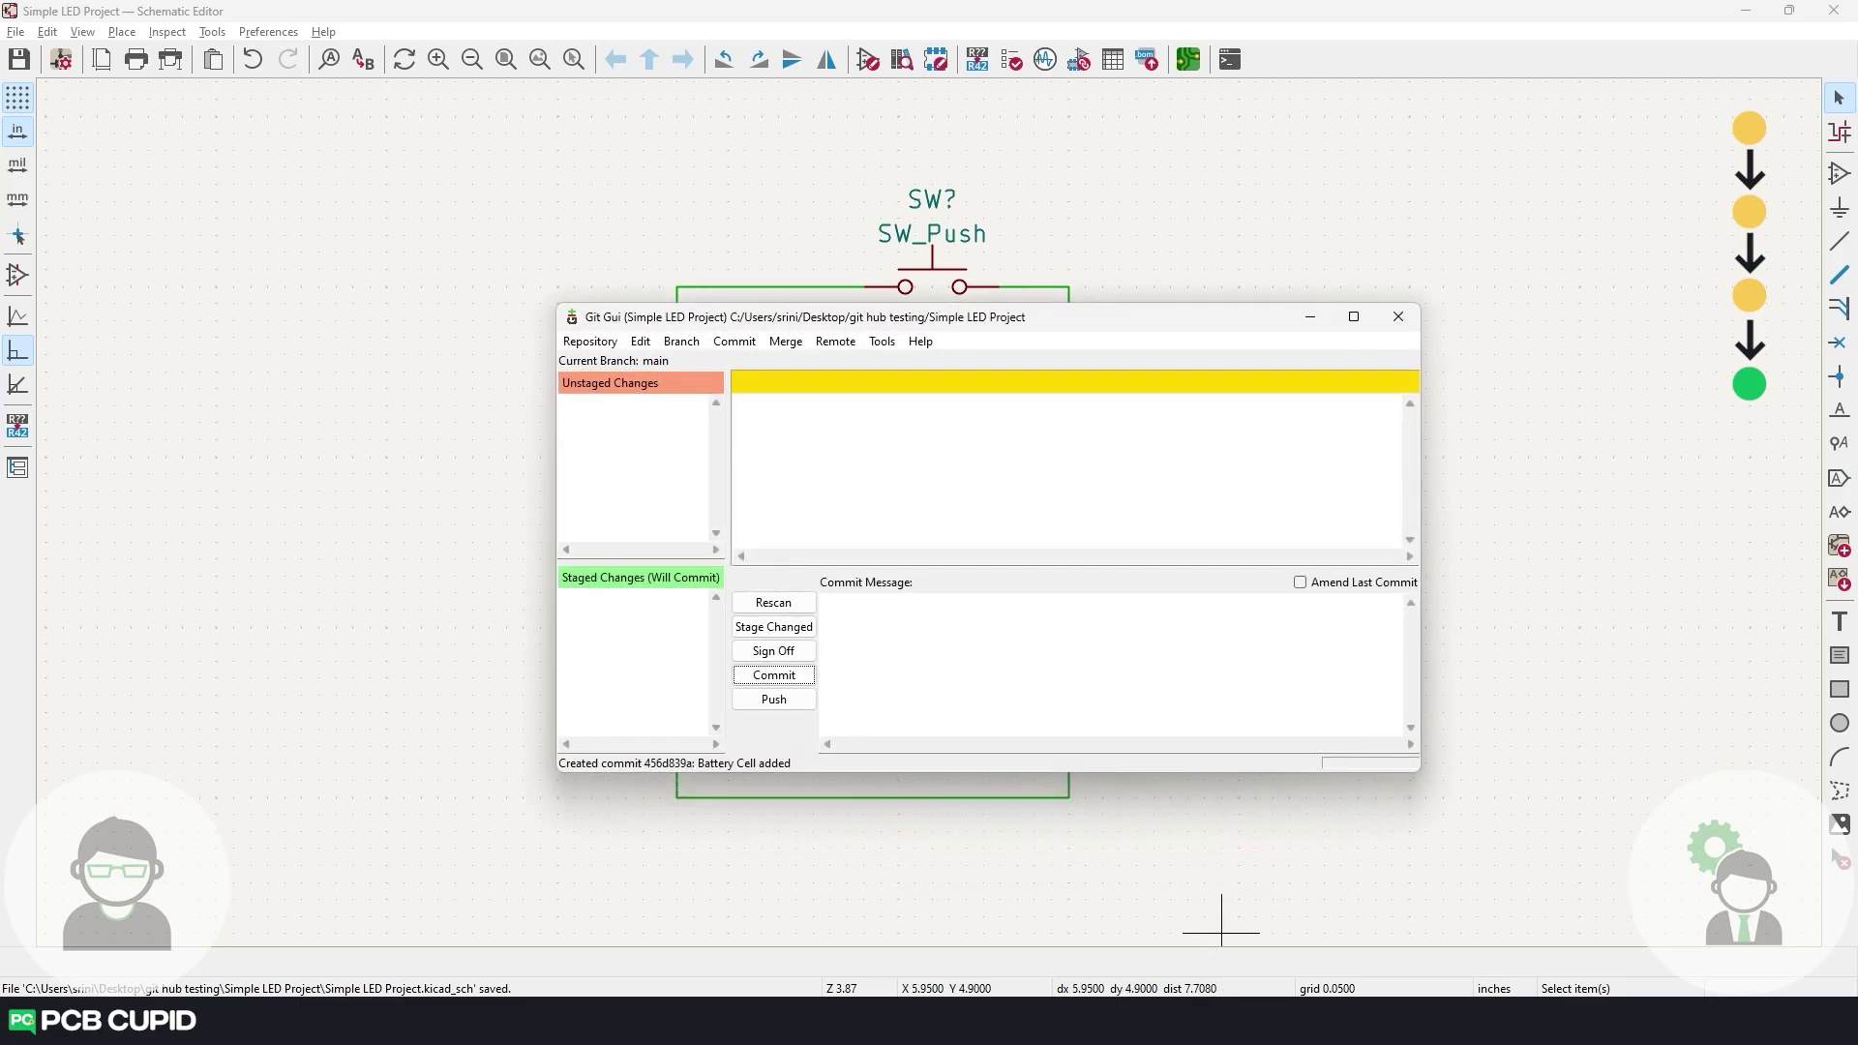
# Open main's history and select the 'Switch added' commit's short hash f03c5714.
pyautogui.click(592, 341)
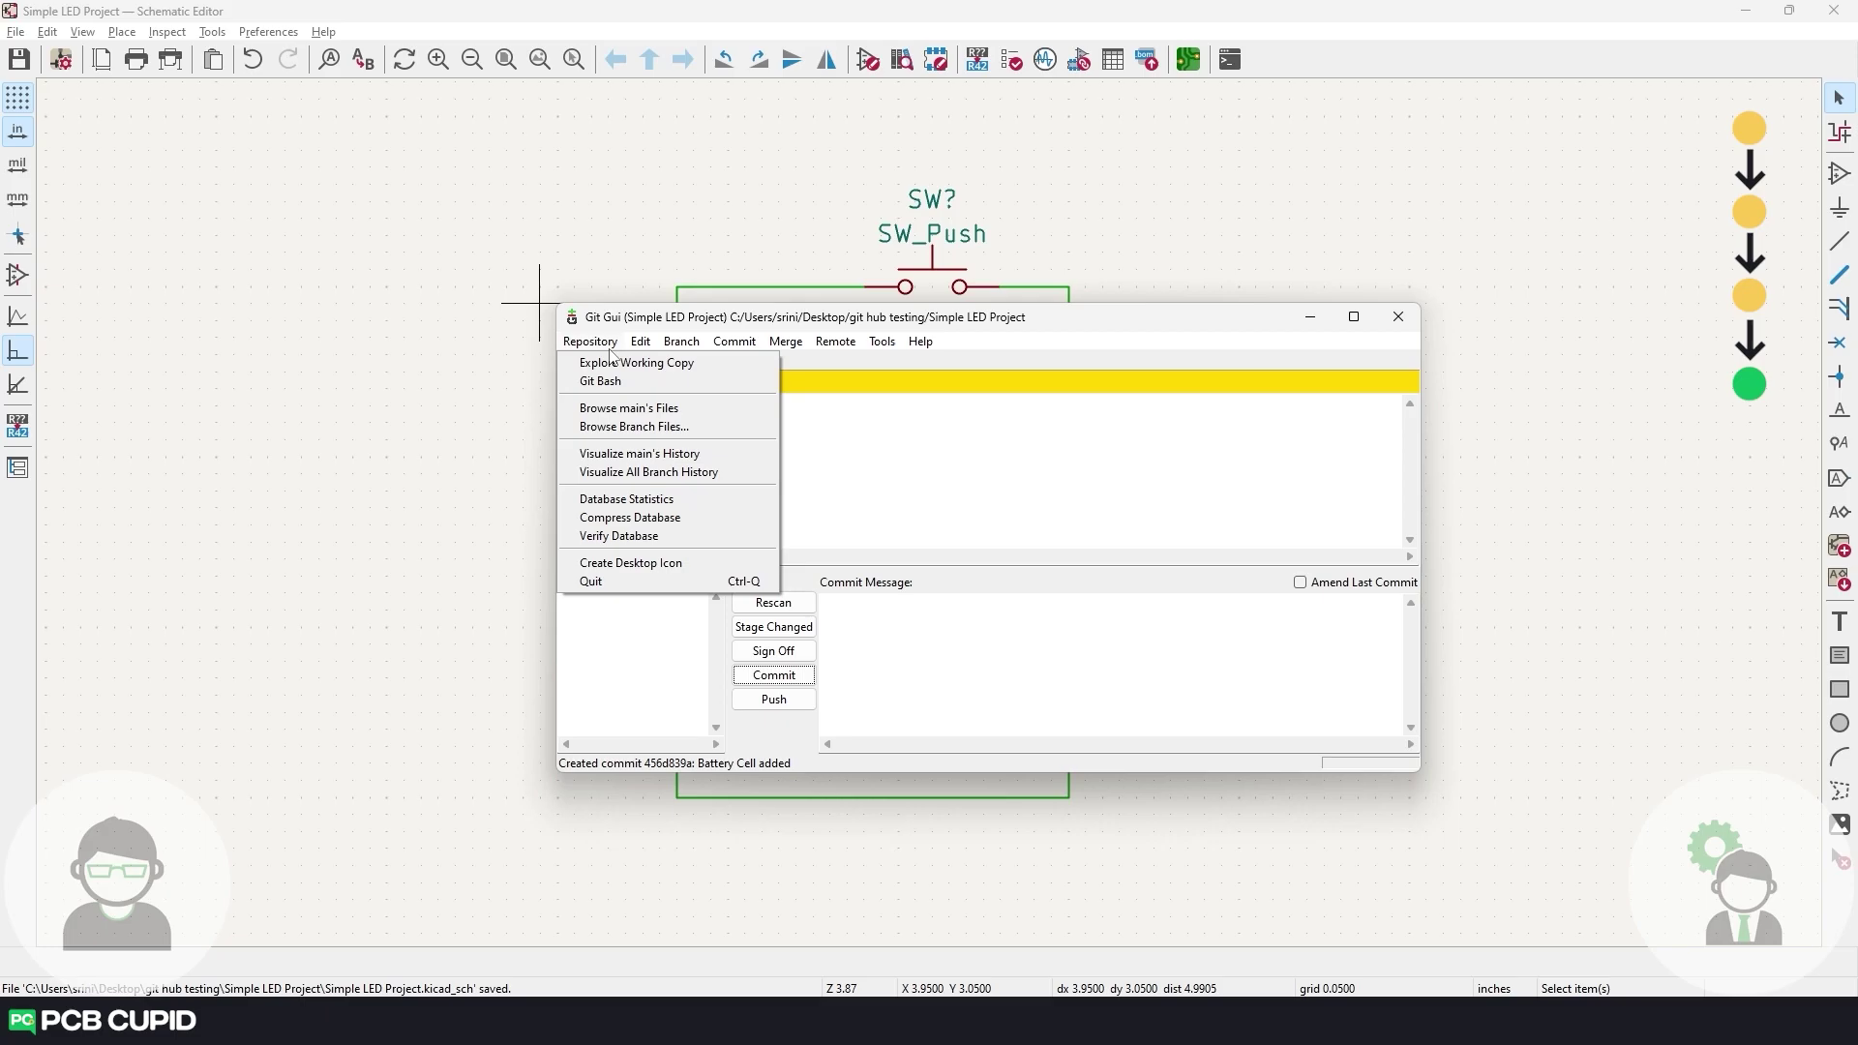
pyautogui.click(672, 455)
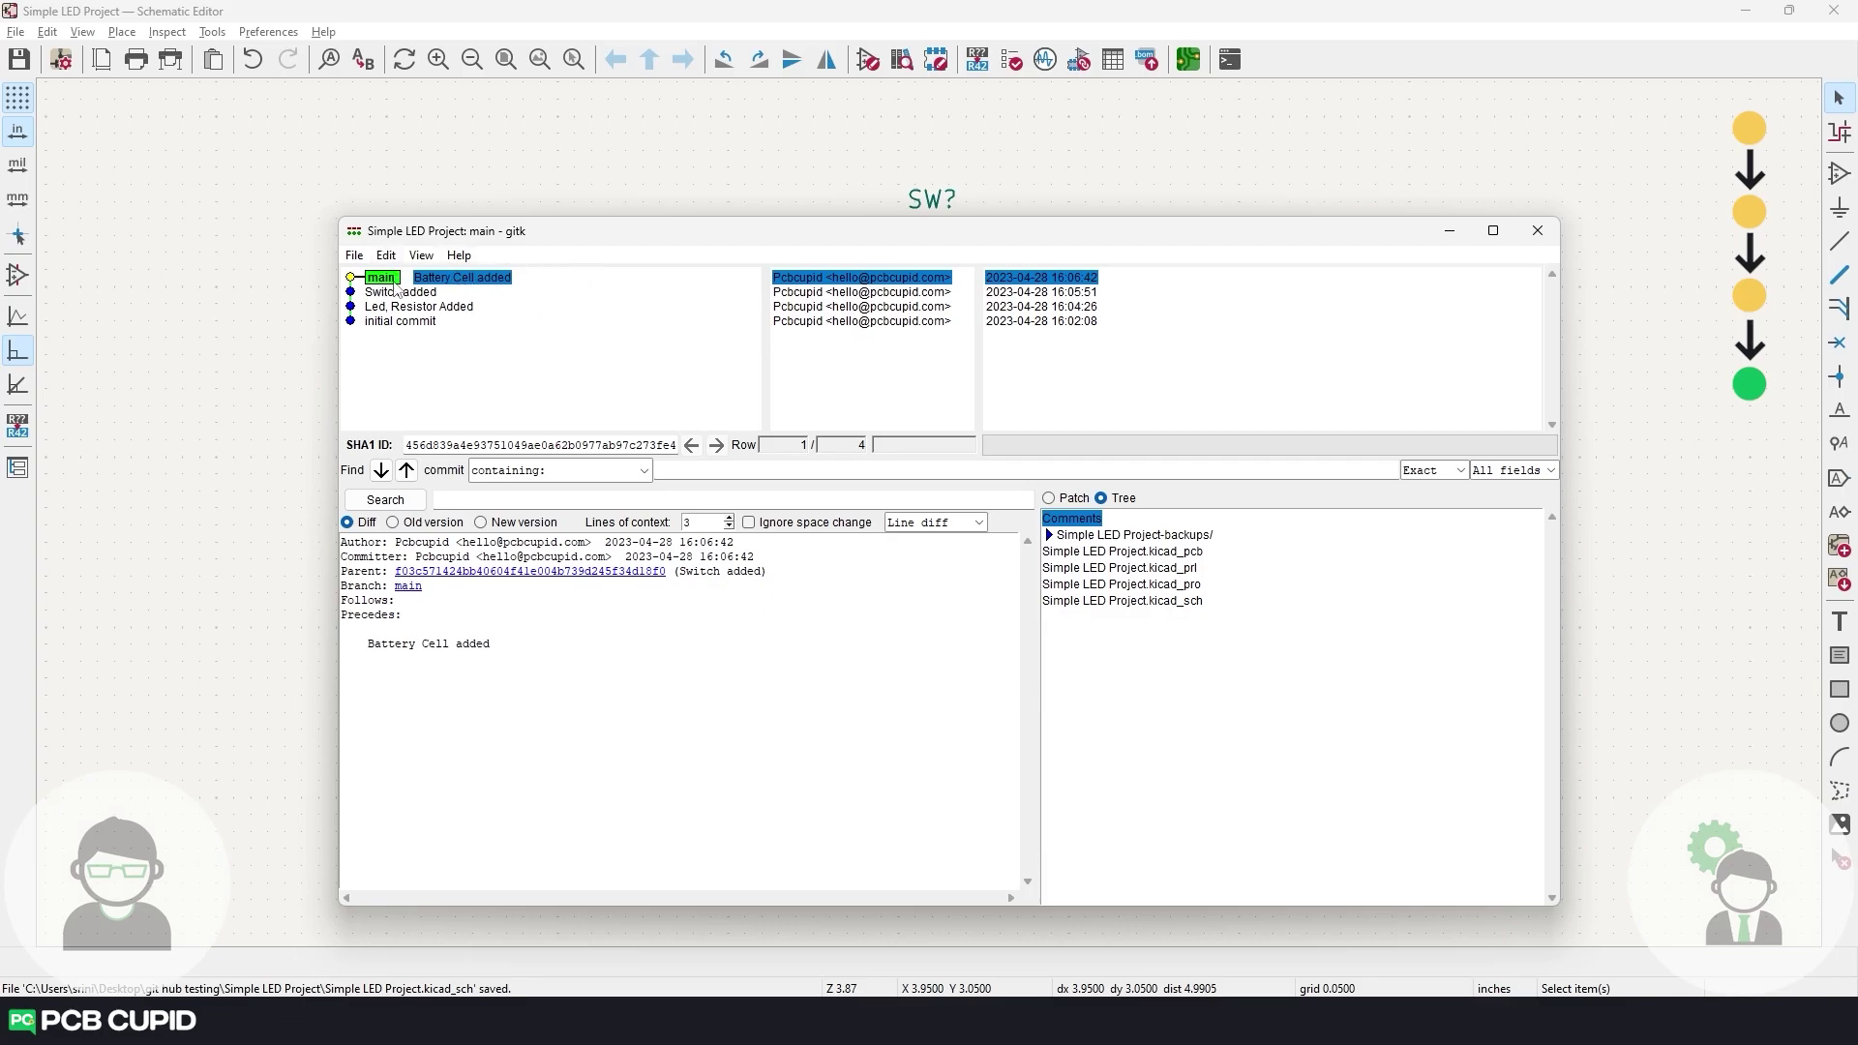
pyautogui.click(483, 292)
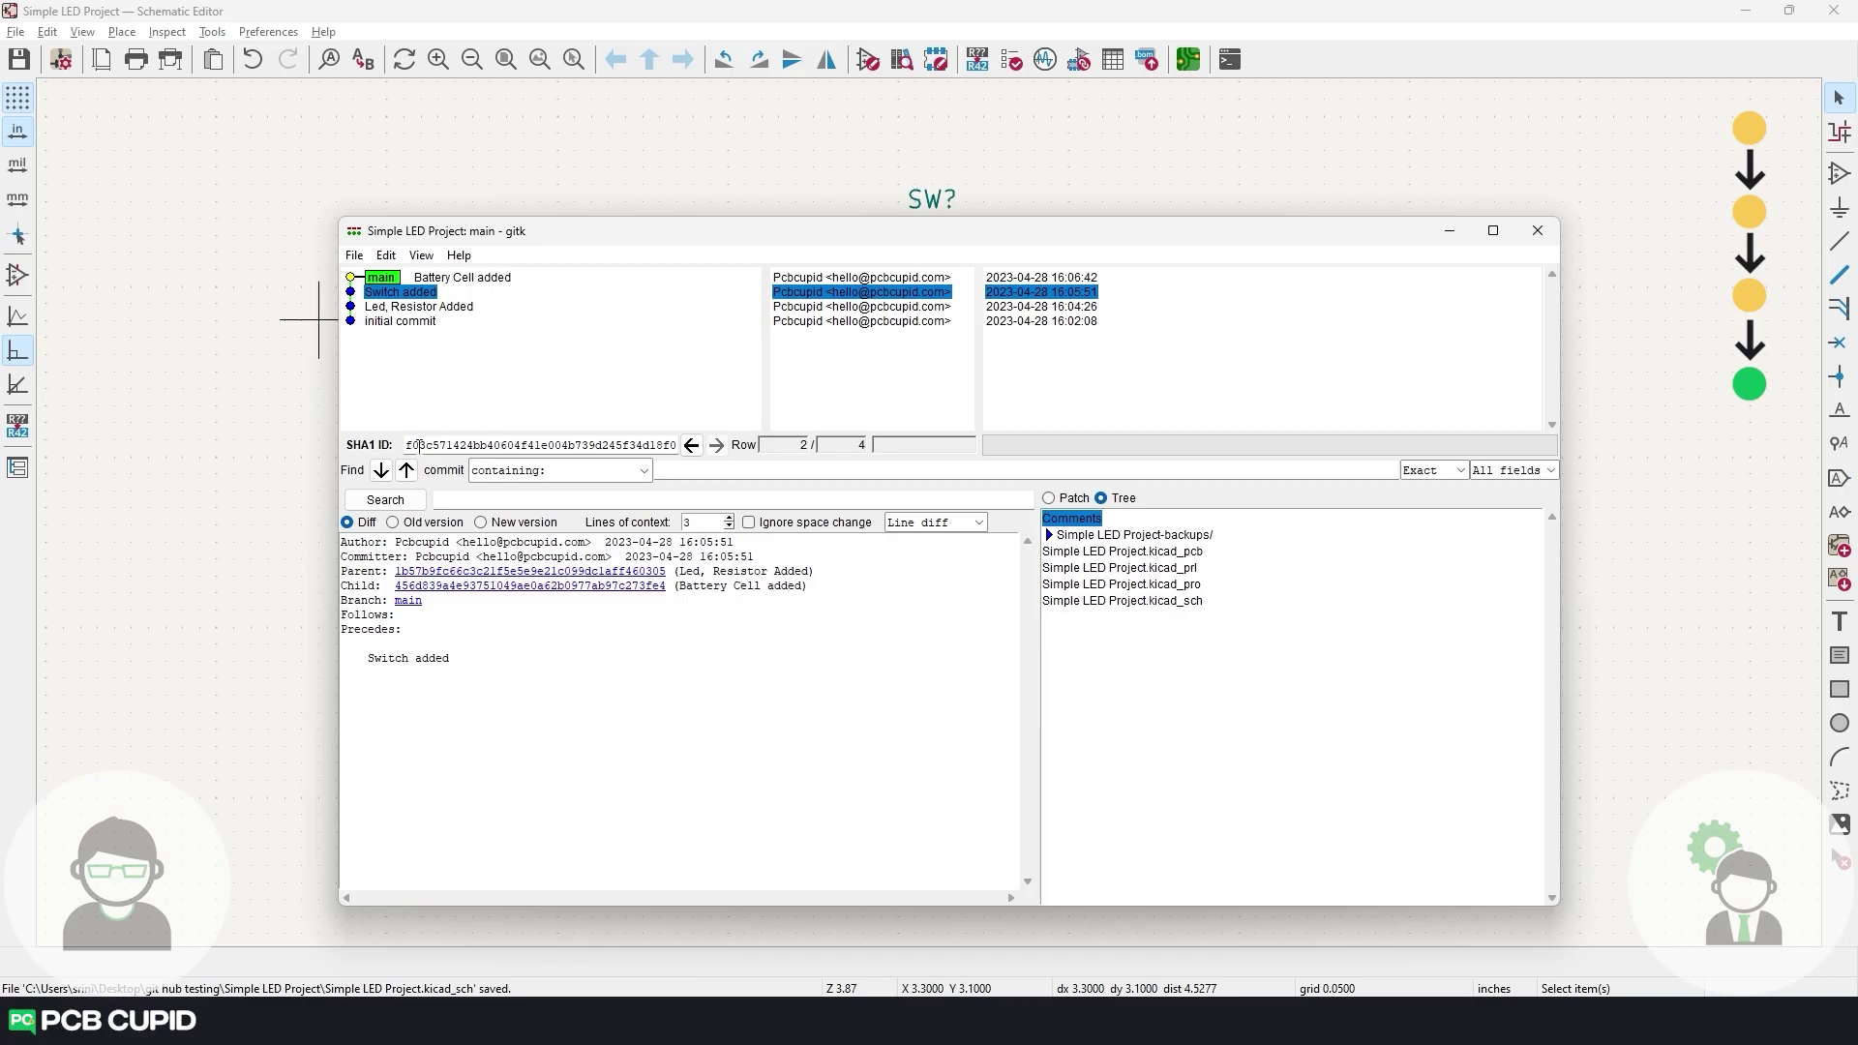
pyautogui.moveTo(406, 445); pyautogui.dragTo(458, 445)
pyautogui.hotkey('ctrl', 'c')
# Close the history window and check out commit f03c5714 as a detached HEAD.
pyautogui.click(1538, 231)
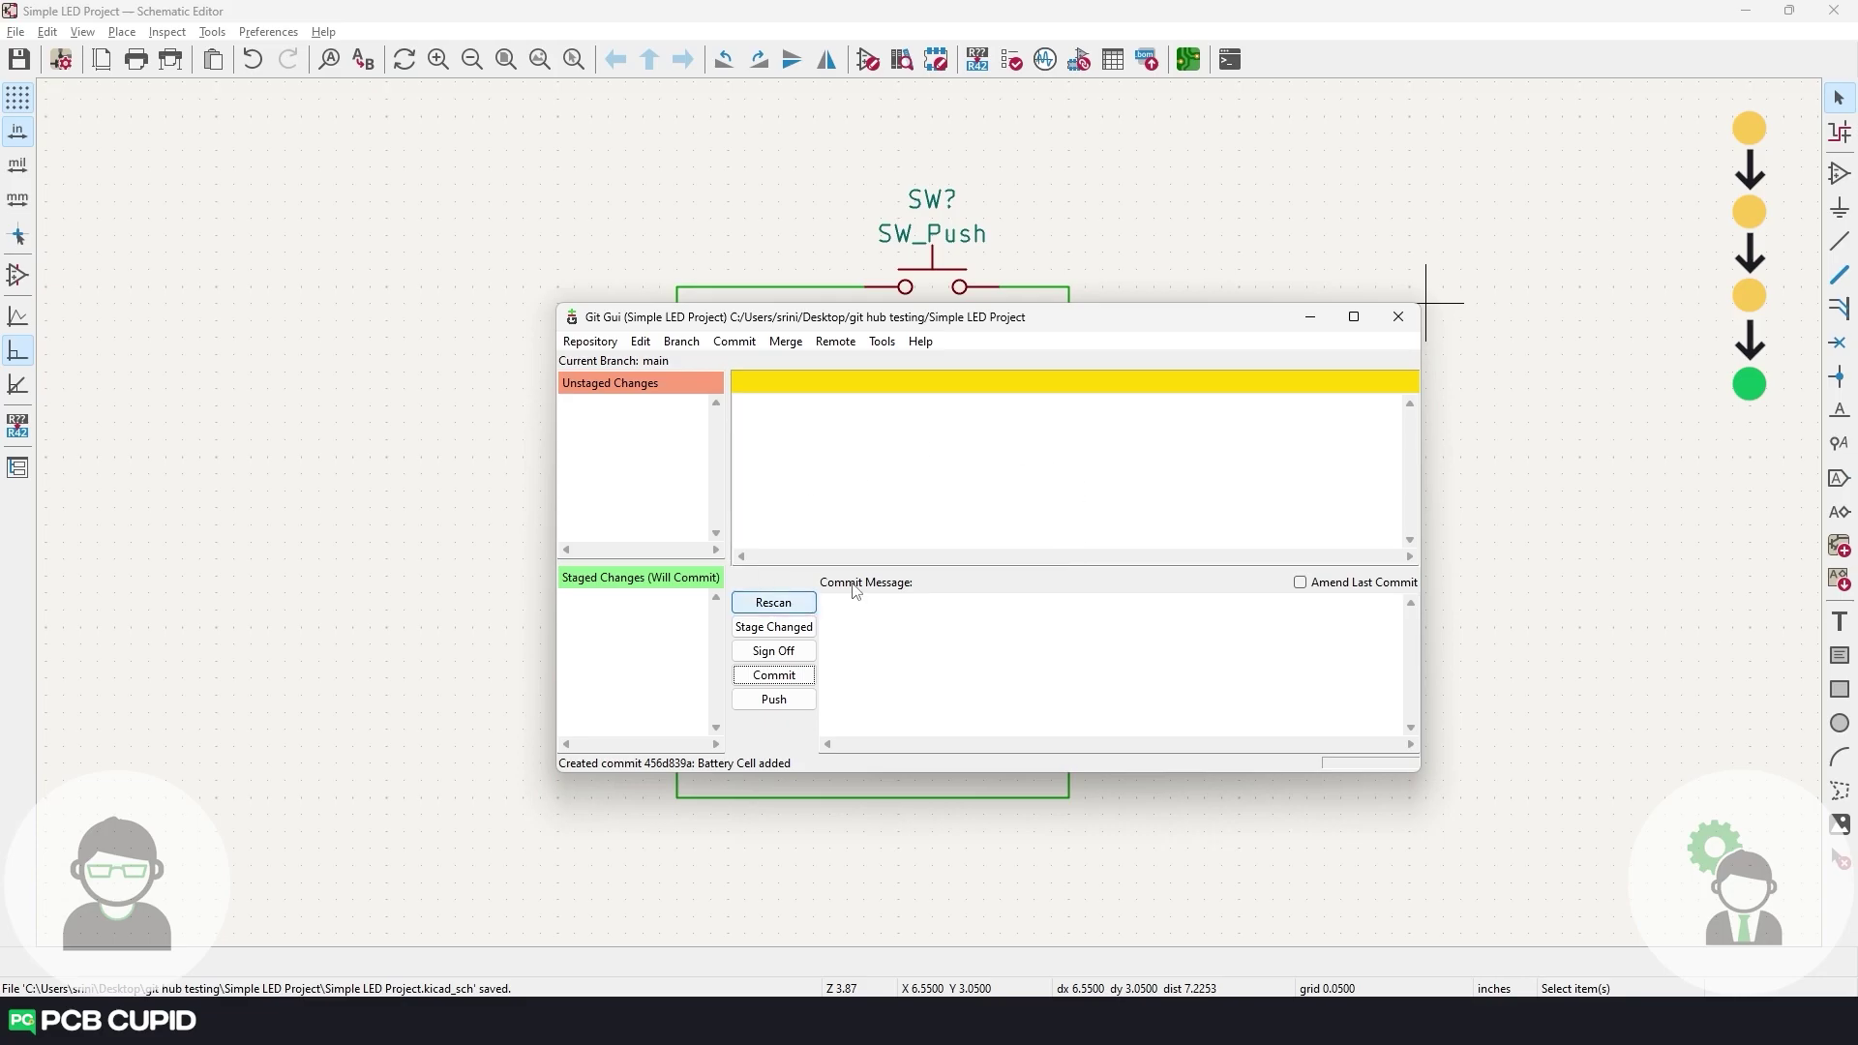
pyautogui.click(682, 342)
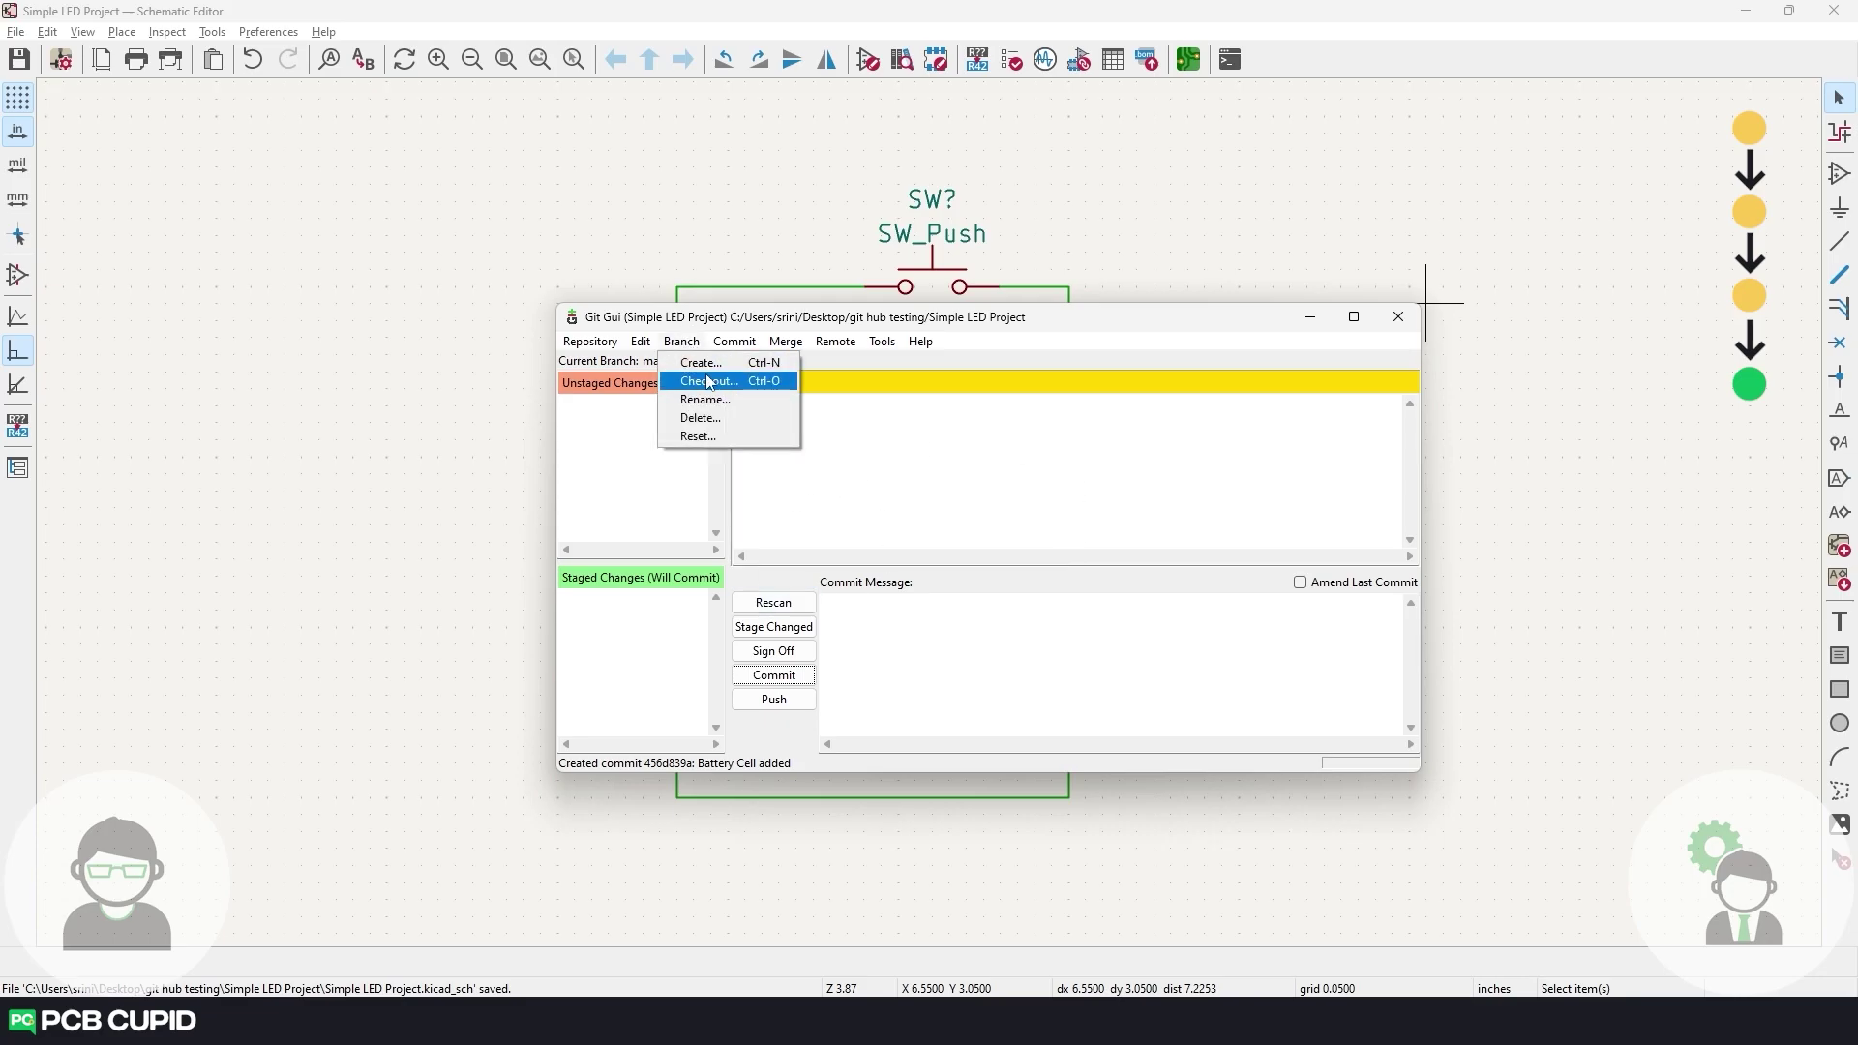
pyautogui.click(709, 381)
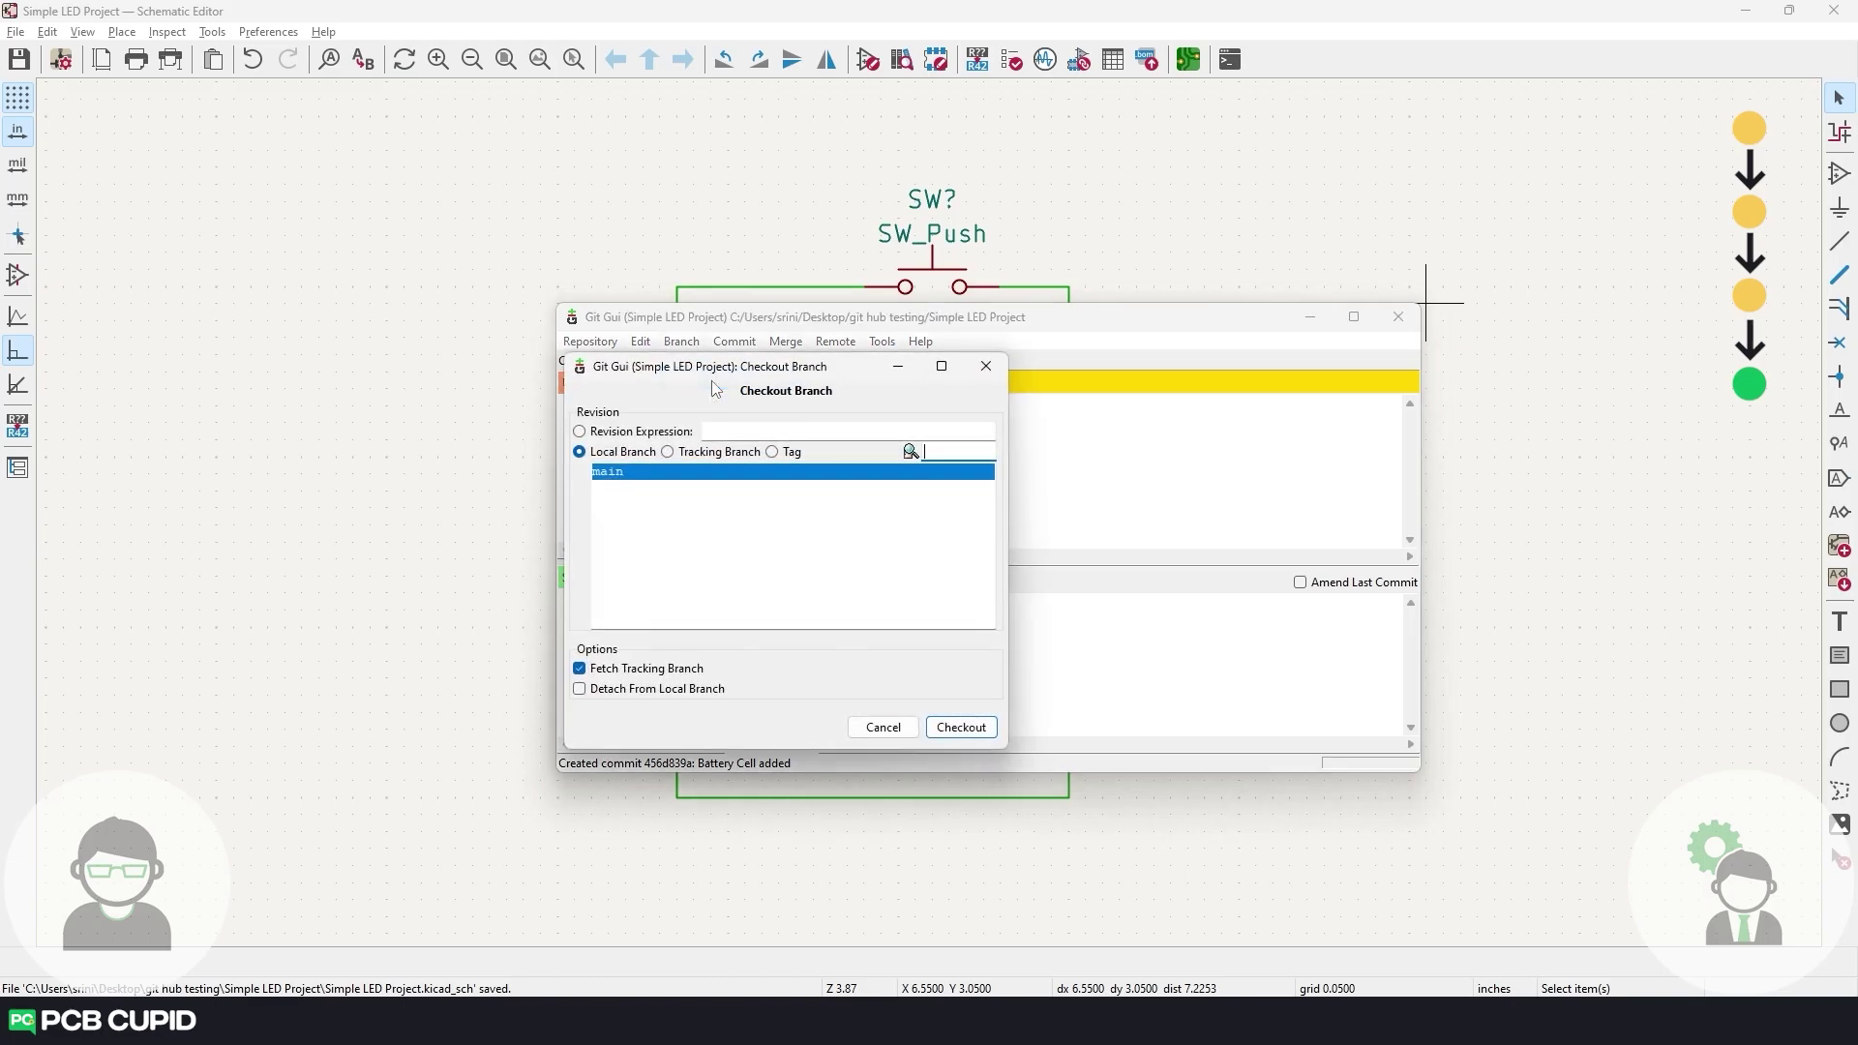
pyautogui.click(689, 433)
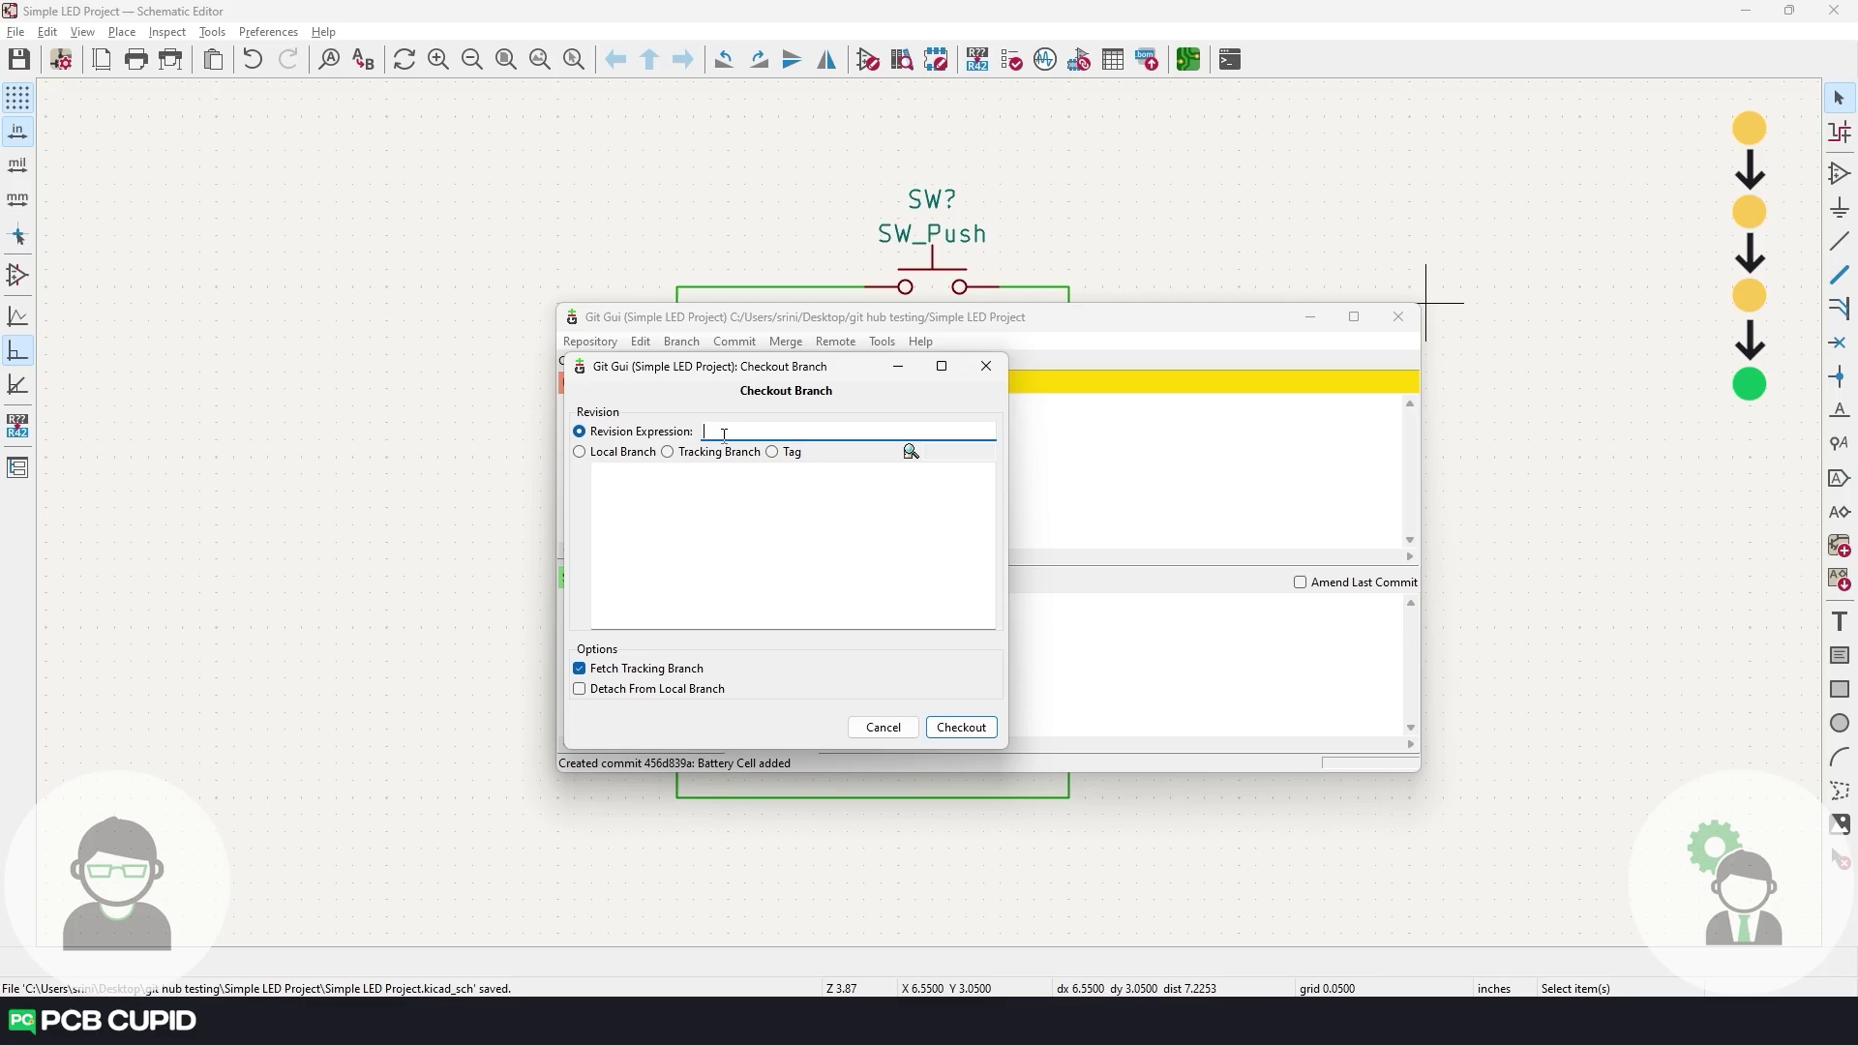
pyautogui.hotkey('ctrl', 'v')
pyautogui.click(973, 728)
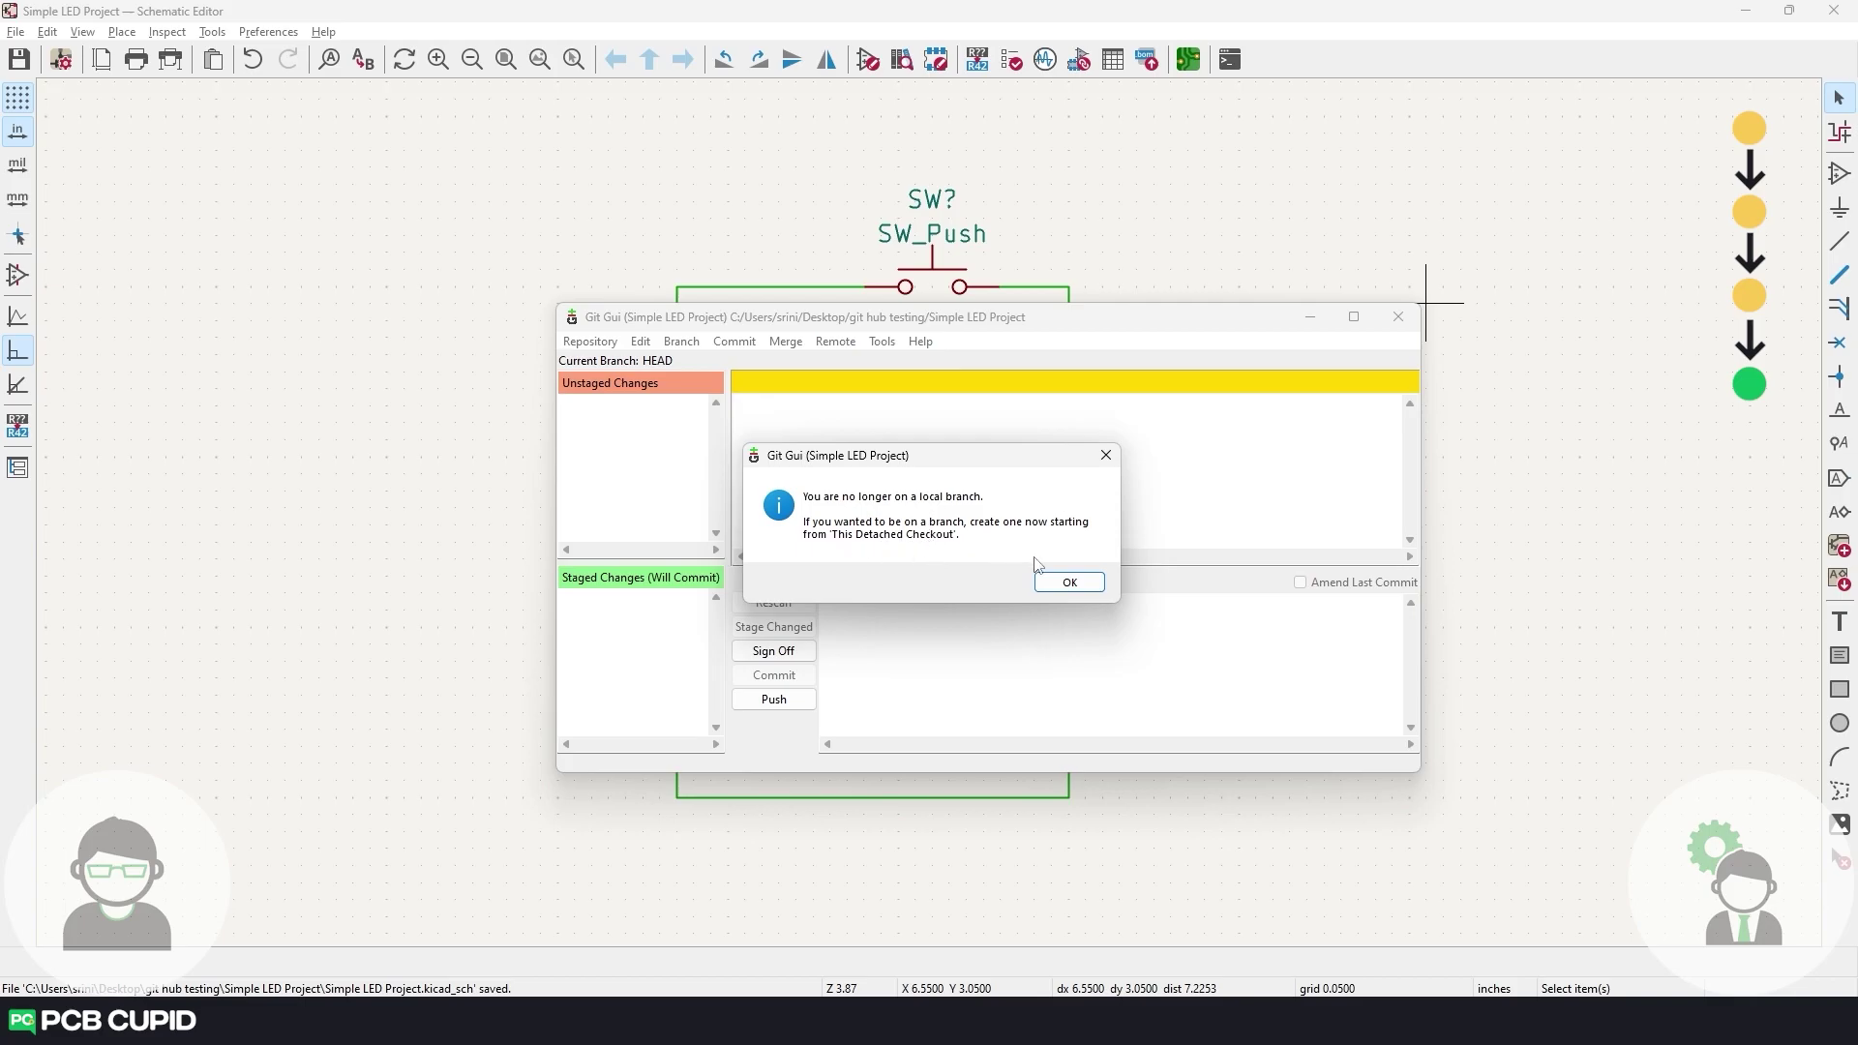
pyautogui.click(1062, 584)
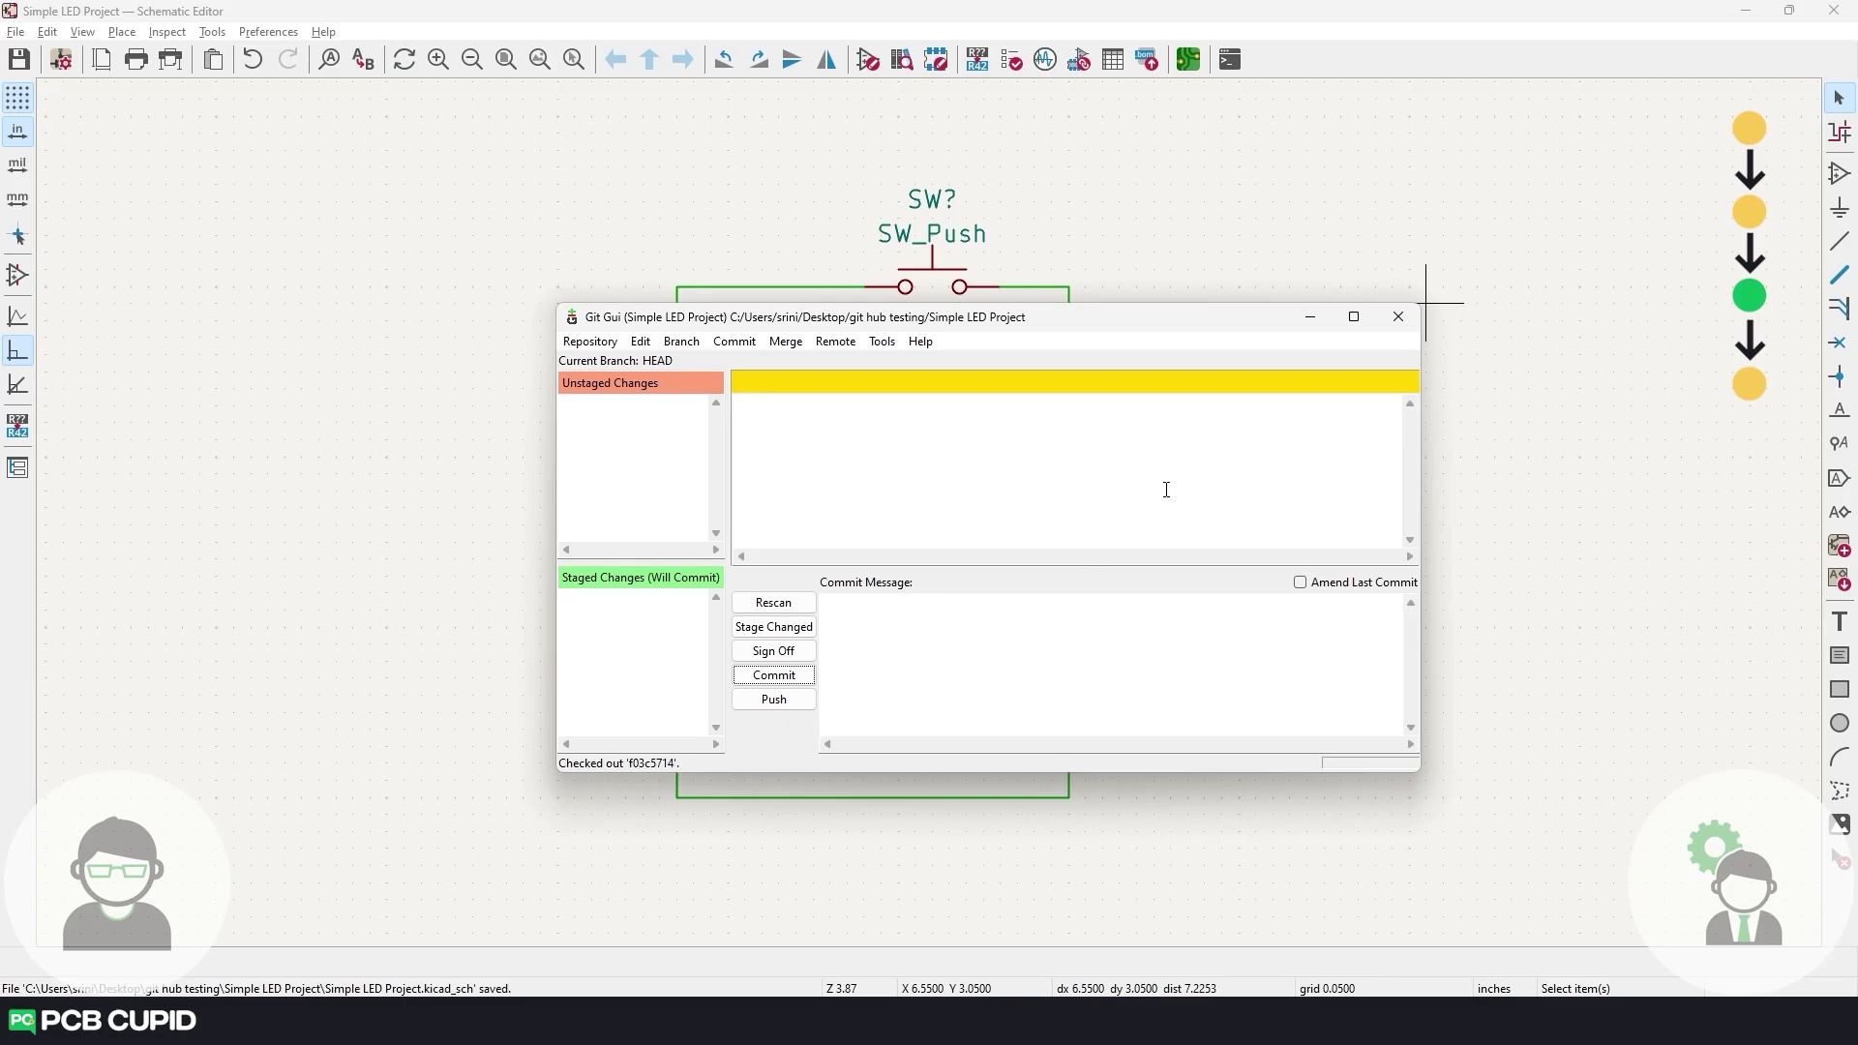
# Reopen the schematic from the project files to show the switch-only version.
pyautogui.click(1309, 318)
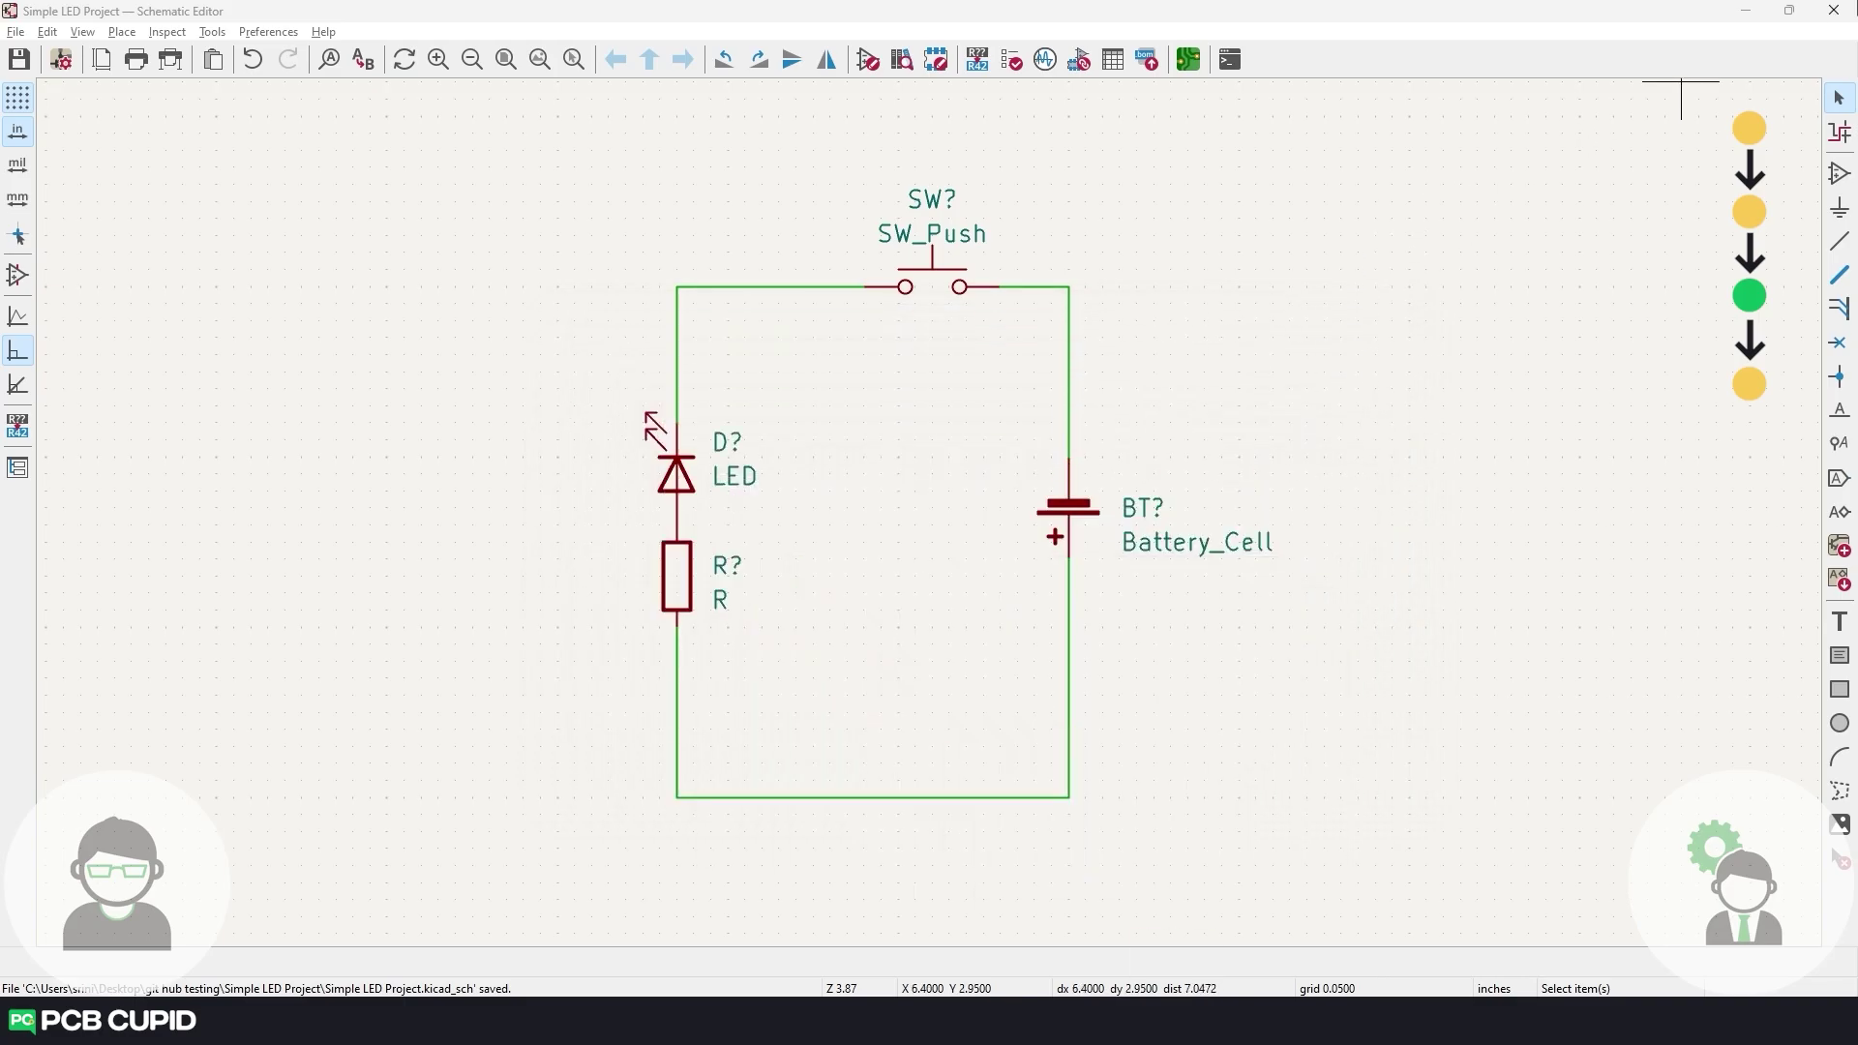
pyautogui.click(1834, 11)
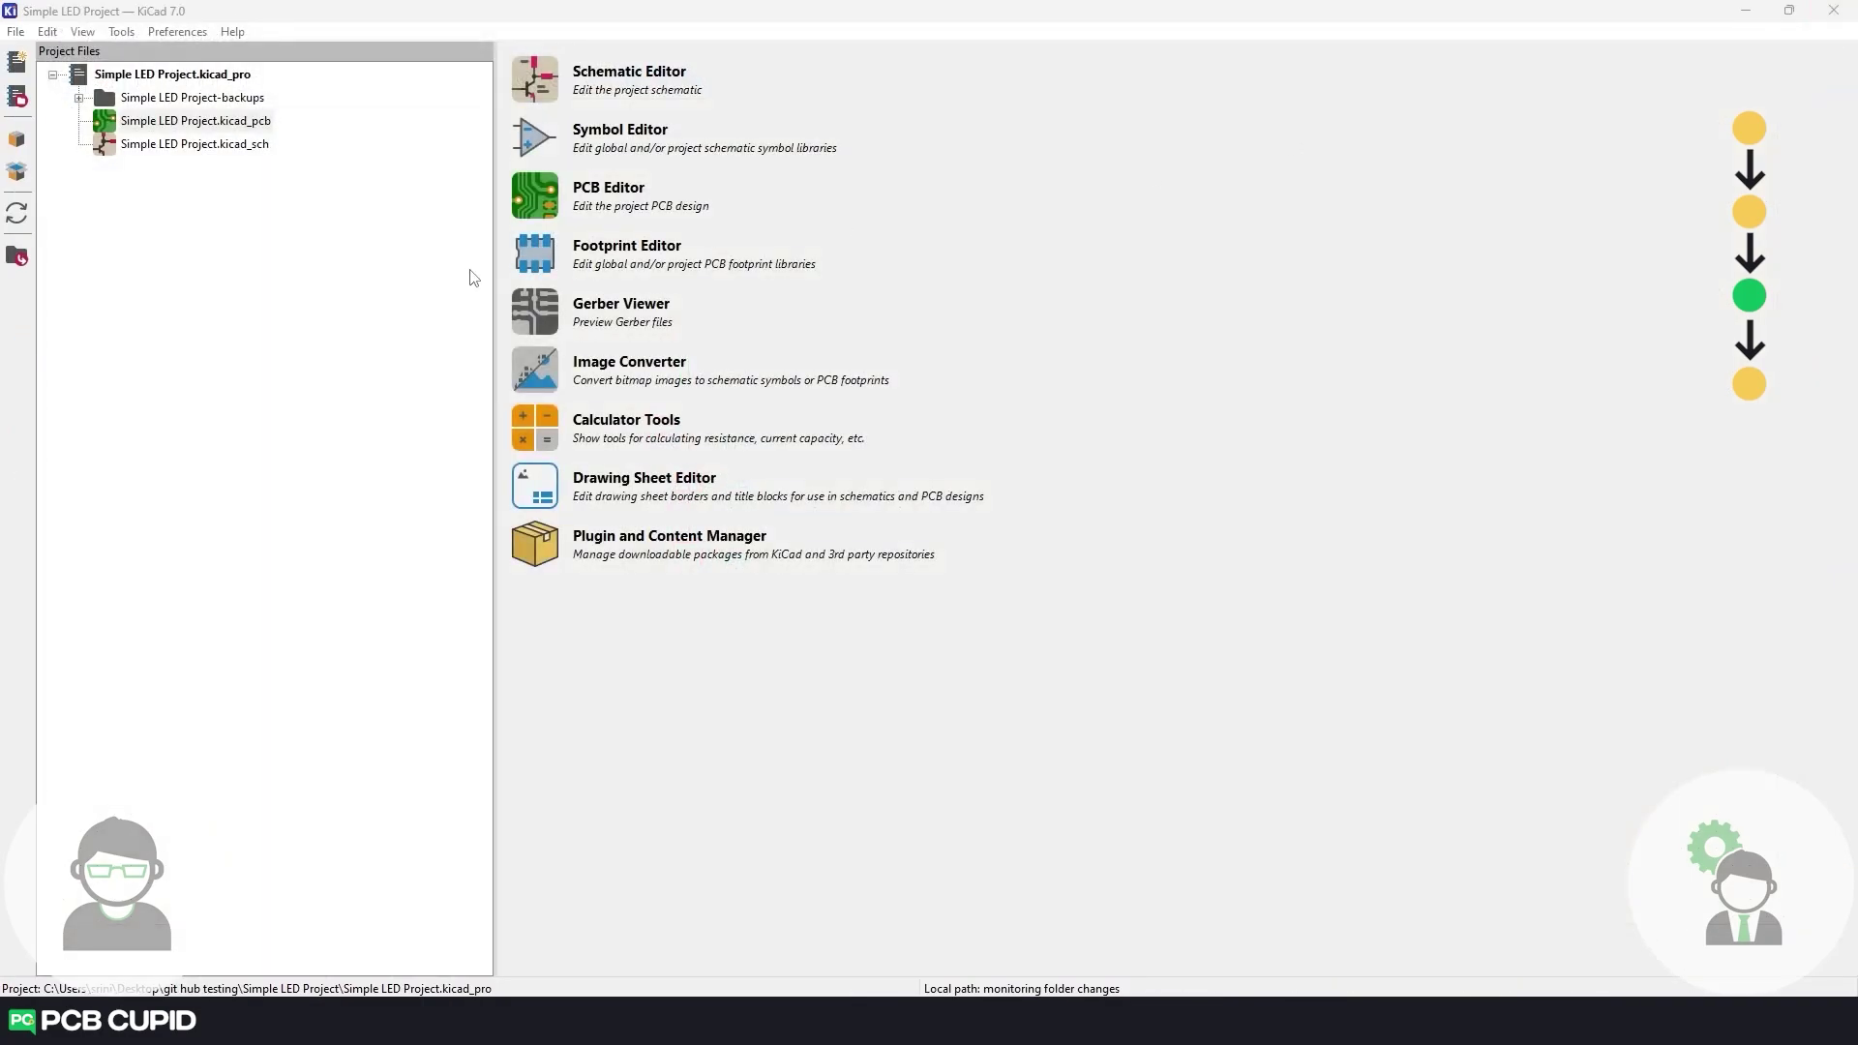
pyautogui.doubleClick(181, 145)
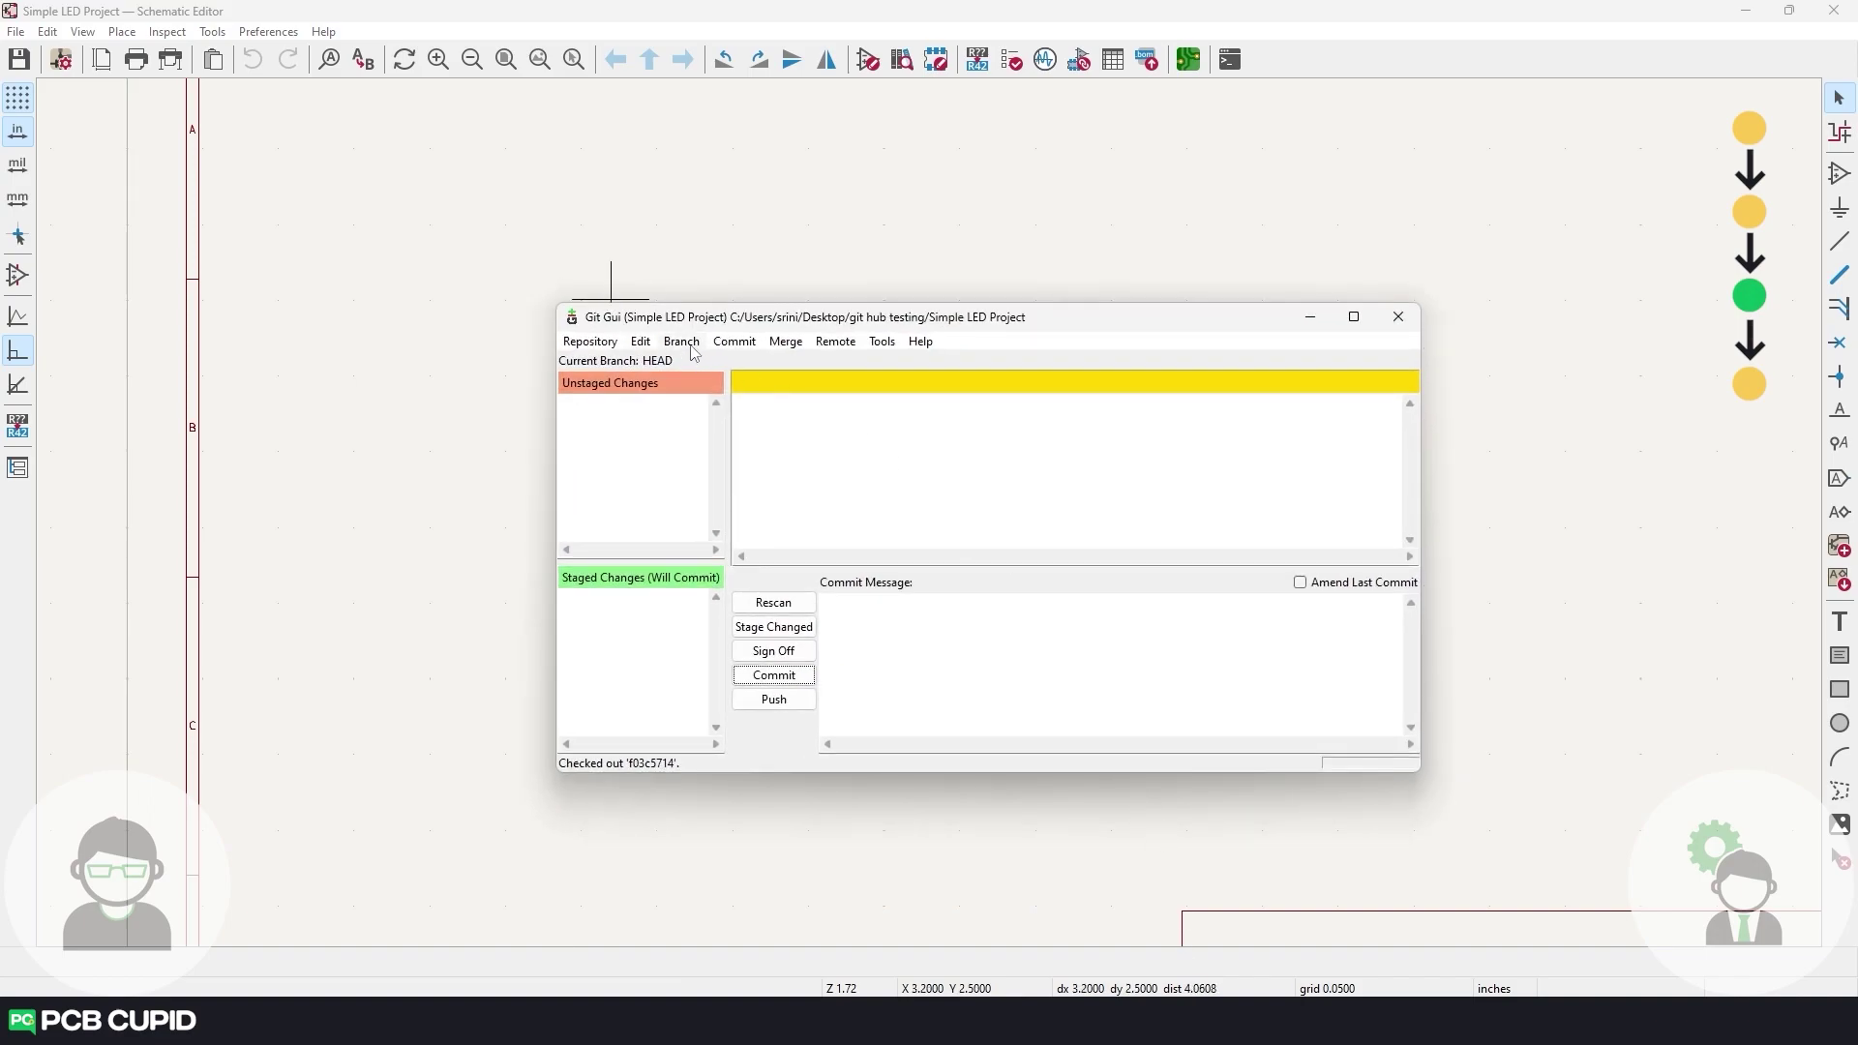
pyautogui.click(691, 347)
# Check out the local branch main from the Checkout Branch dialog.
pyautogui.click(705, 381)
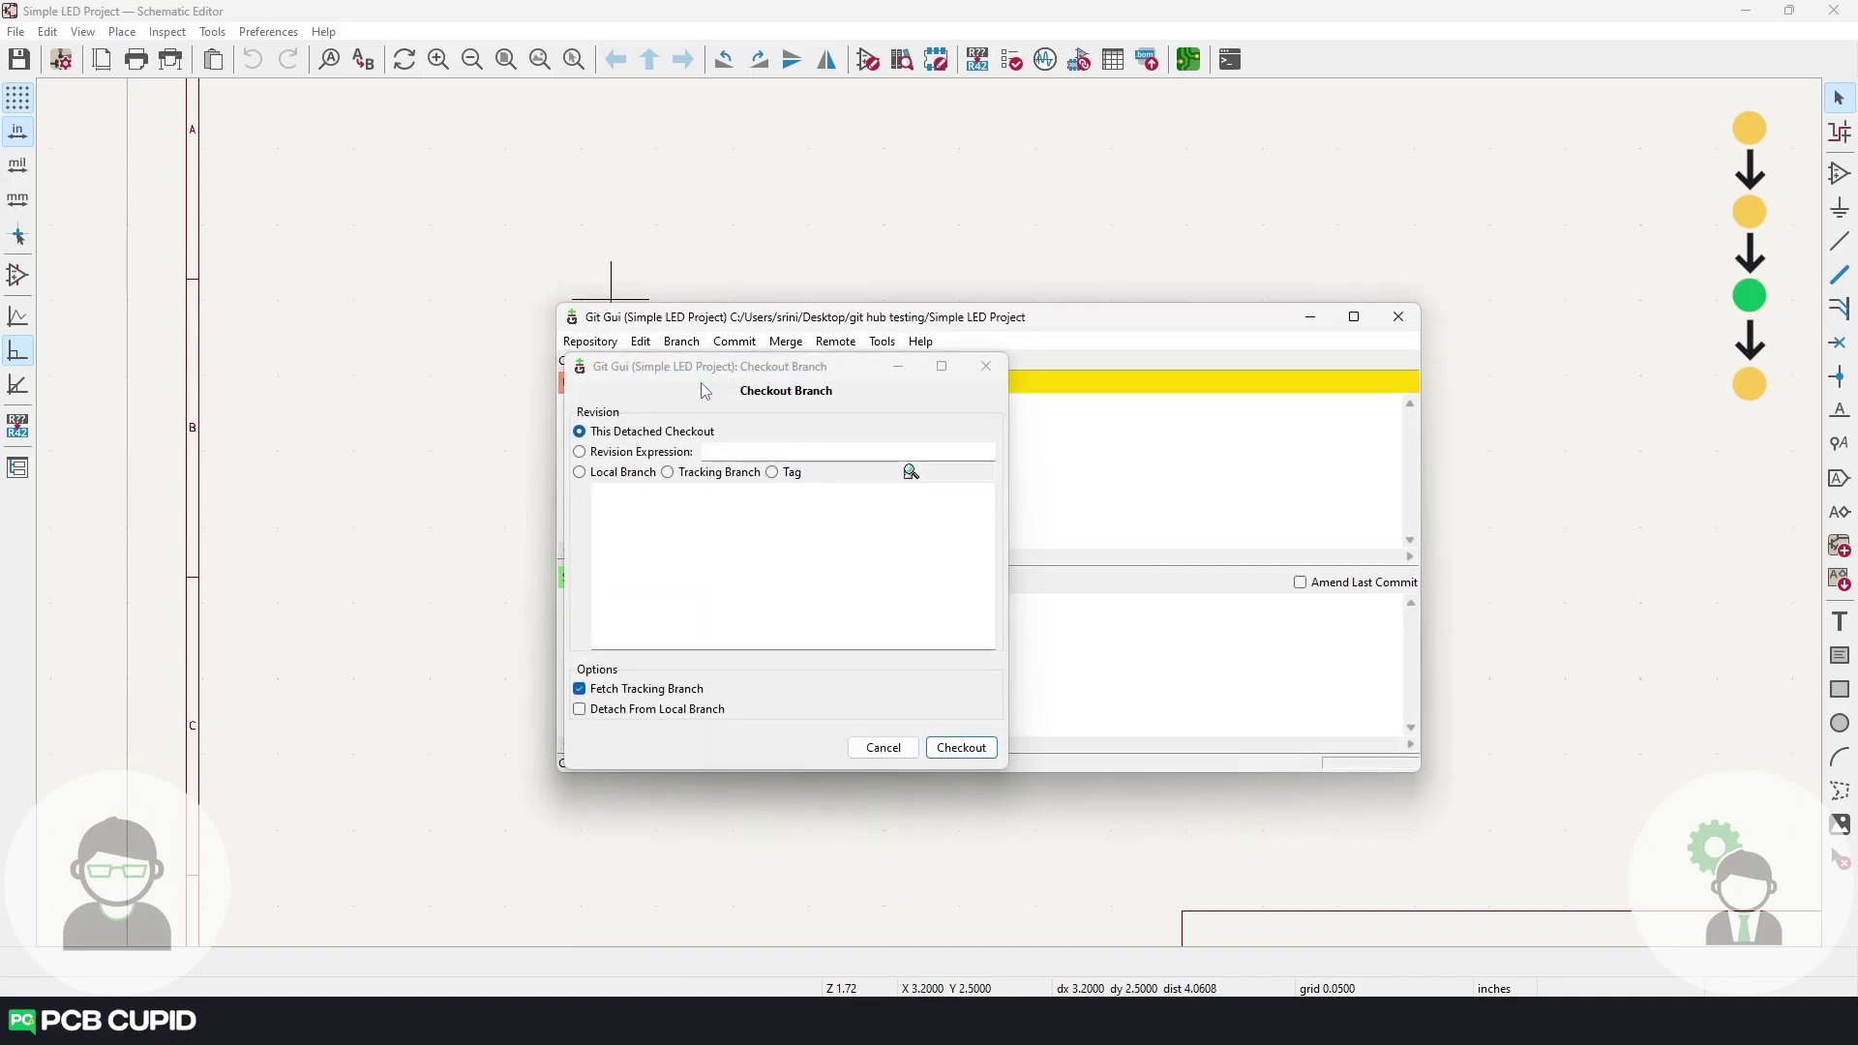
pyautogui.click(615, 474)
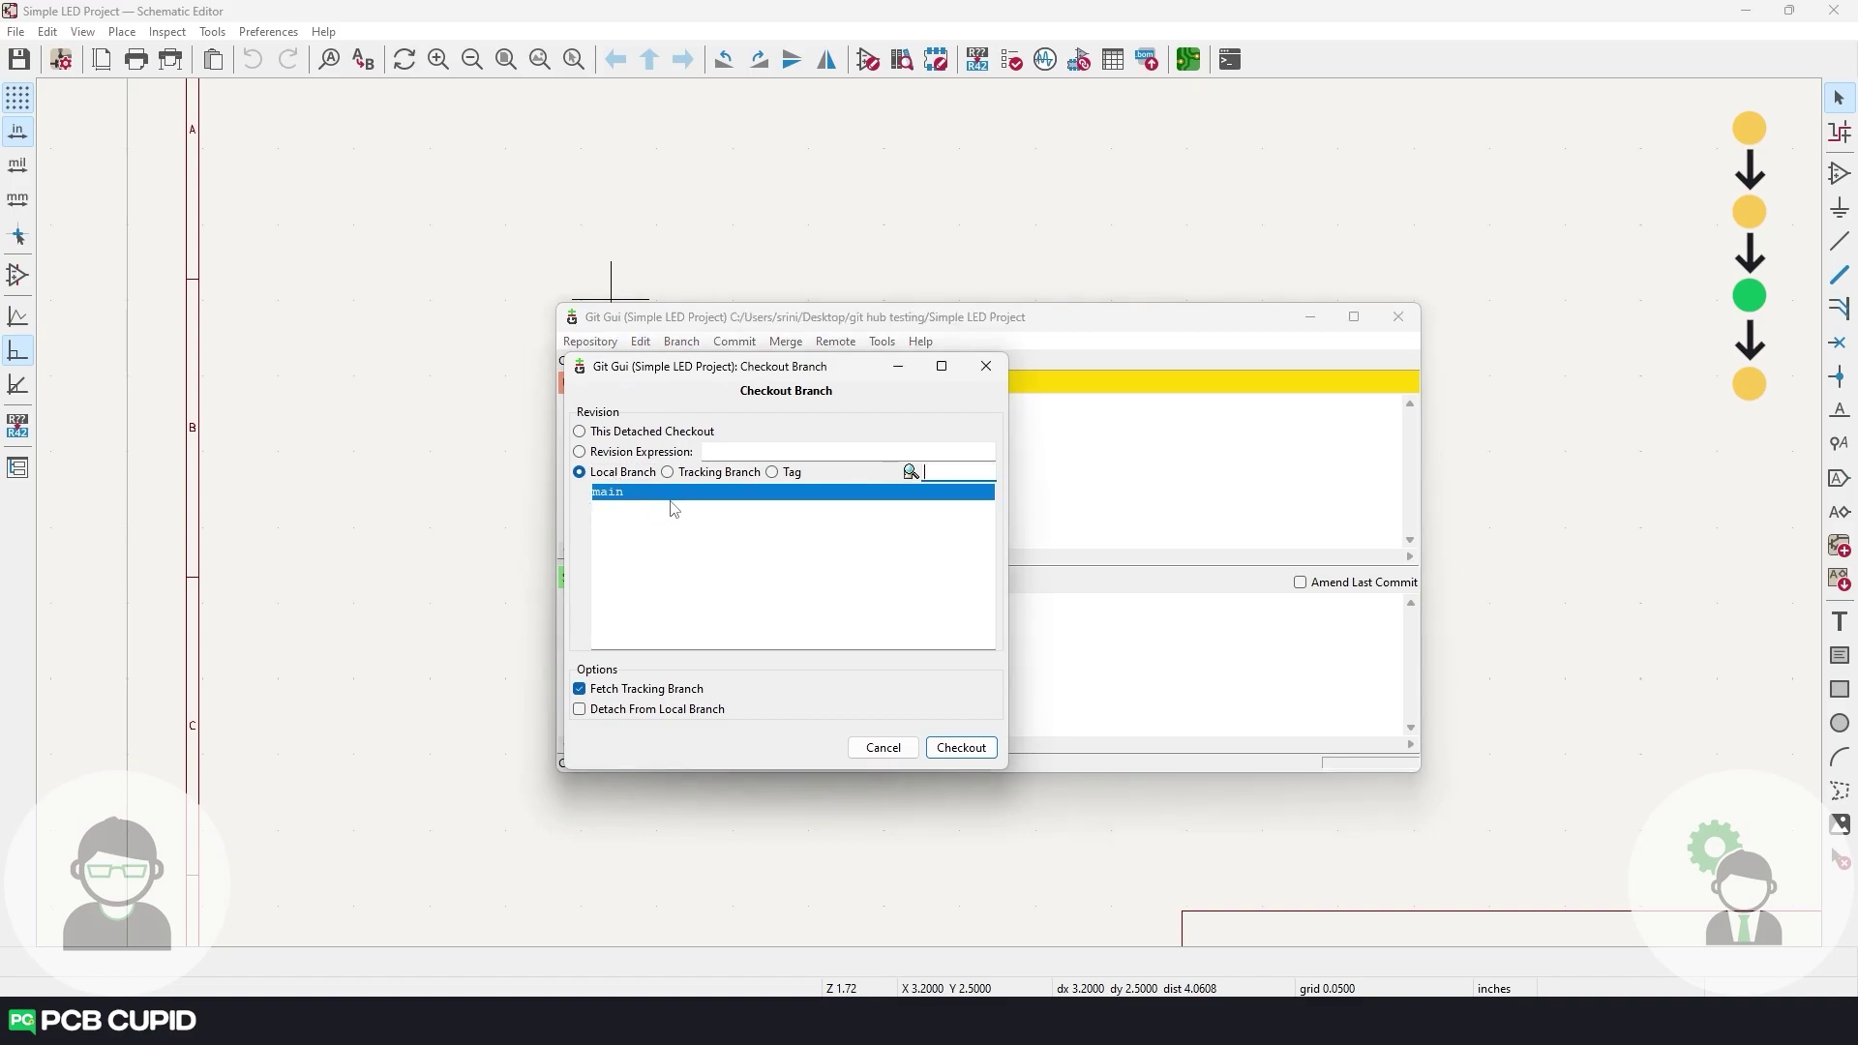
pyautogui.click(961, 748)
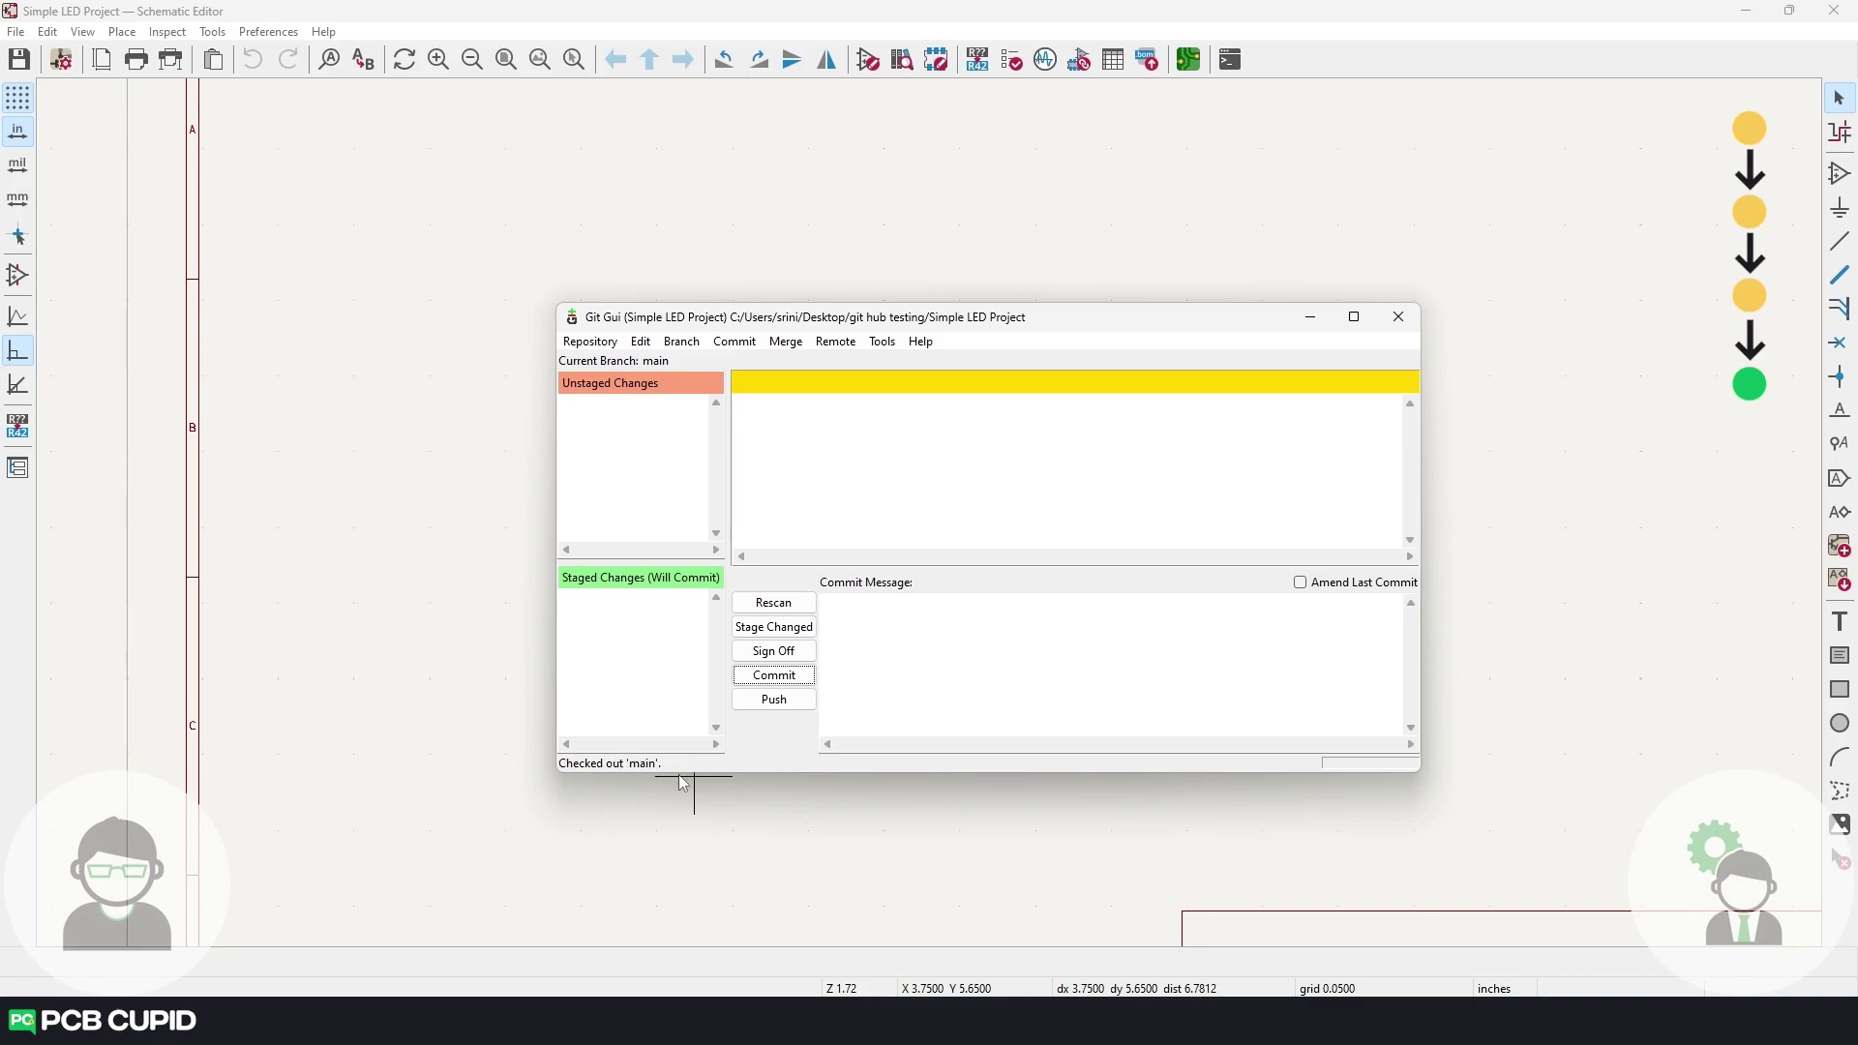
pyautogui.click(605, 340)
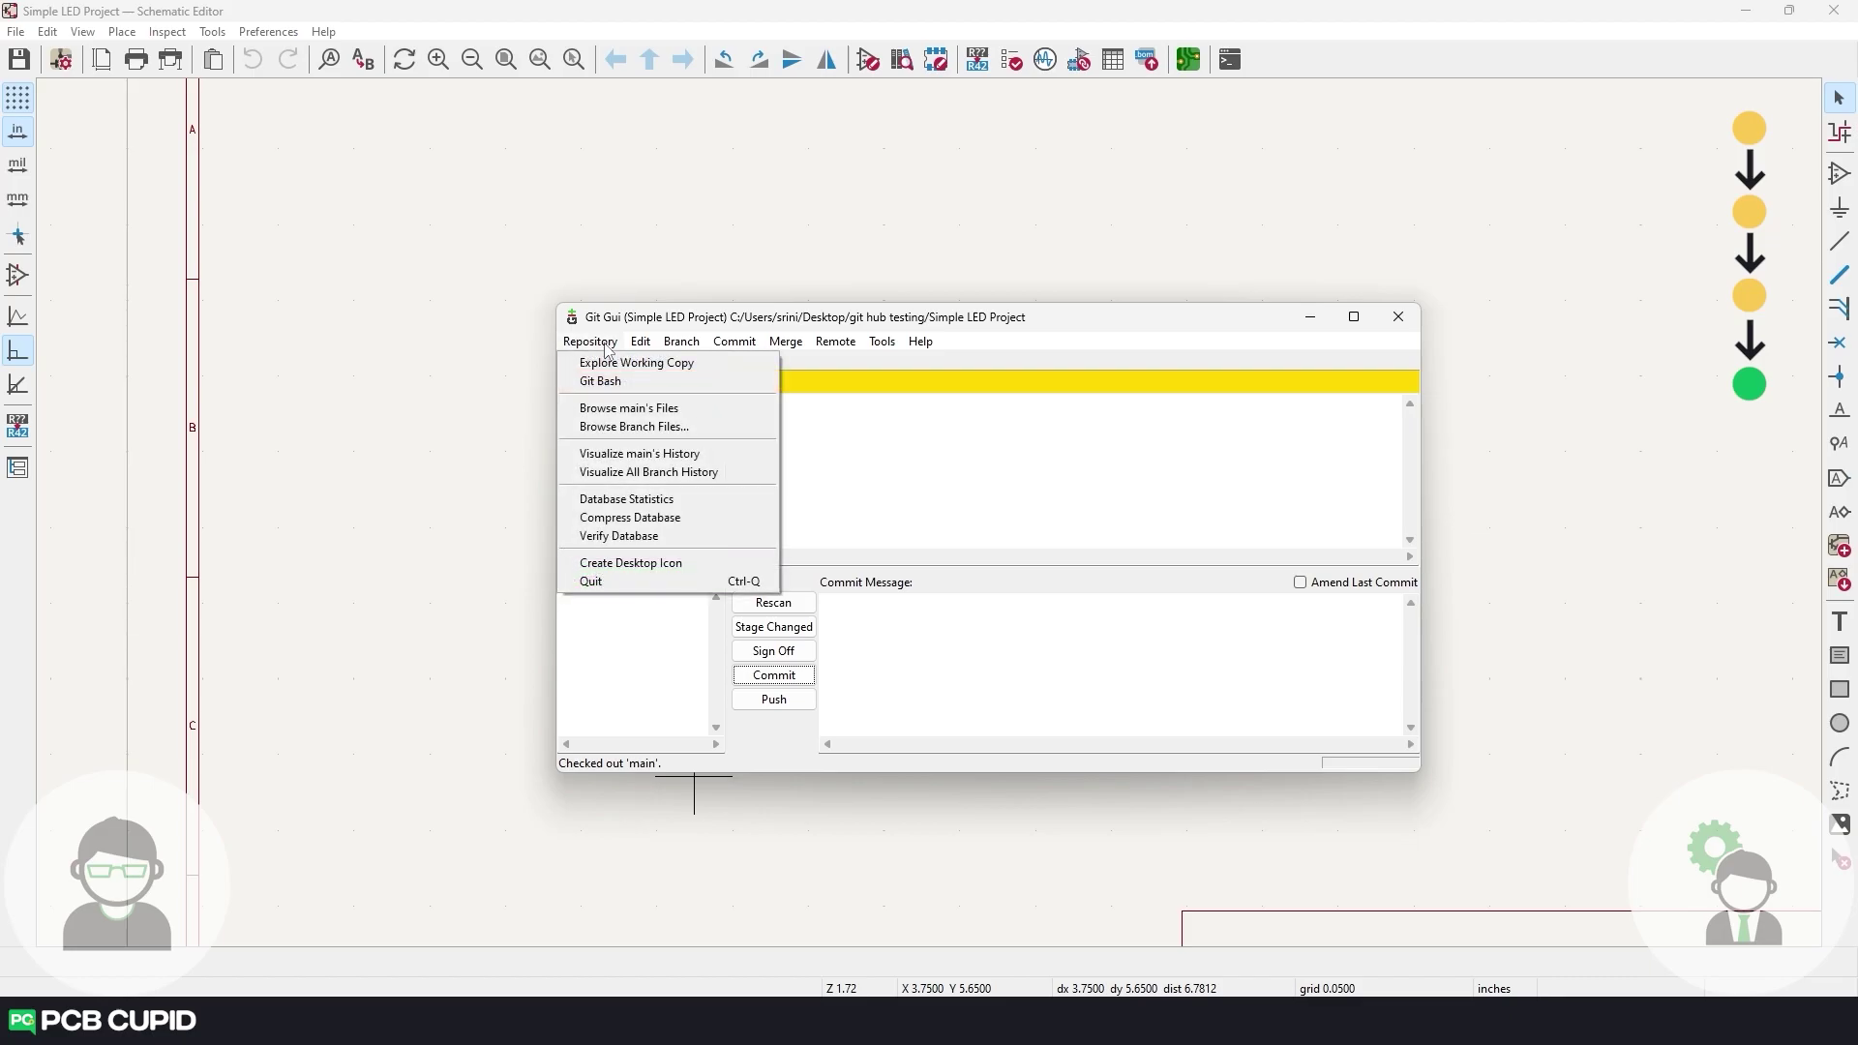
# Review main's history headed by 'Battery Cell added' in gitk, then close it and minimize Git GUI.
pyautogui.click(640, 456)
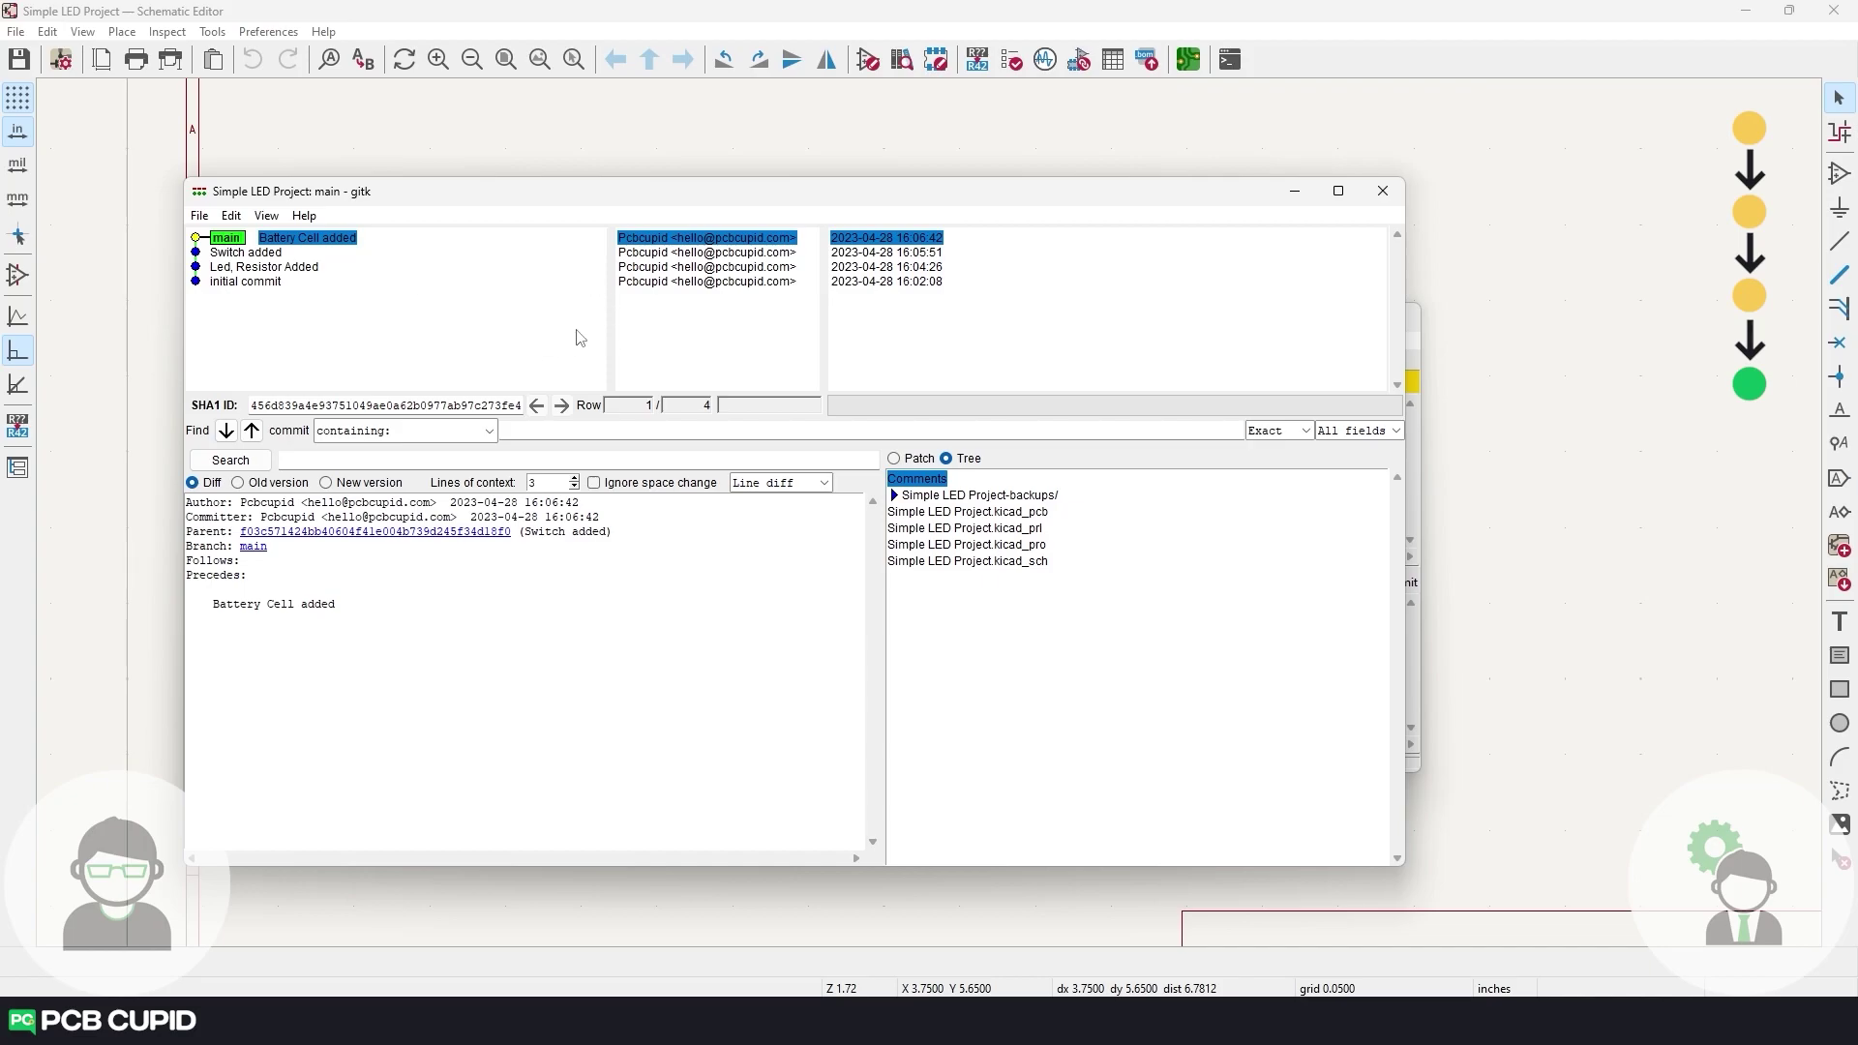
pyautogui.click(1382, 194)
pyautogui.click(1307, 317)
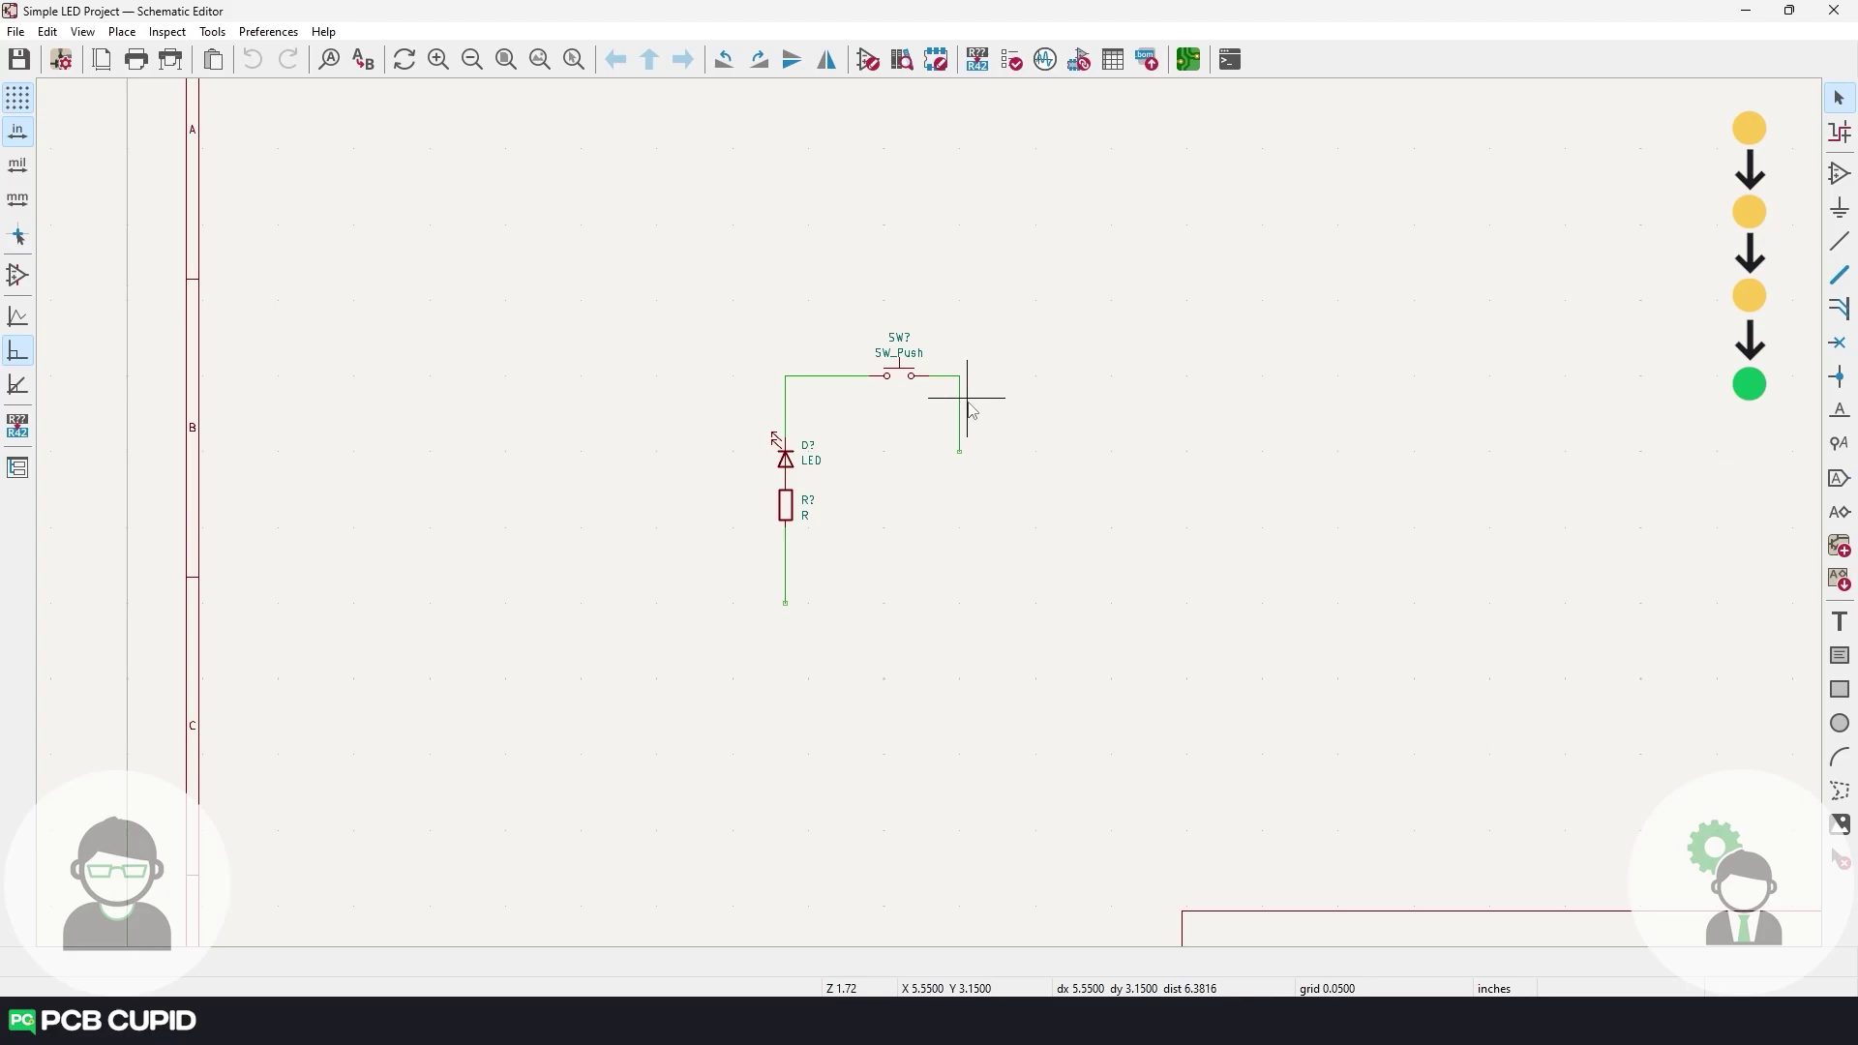
# Close and reopen the schematic so it shows main's version with the battery cell, zoomed in.
pyautogui.click(1834, 10)
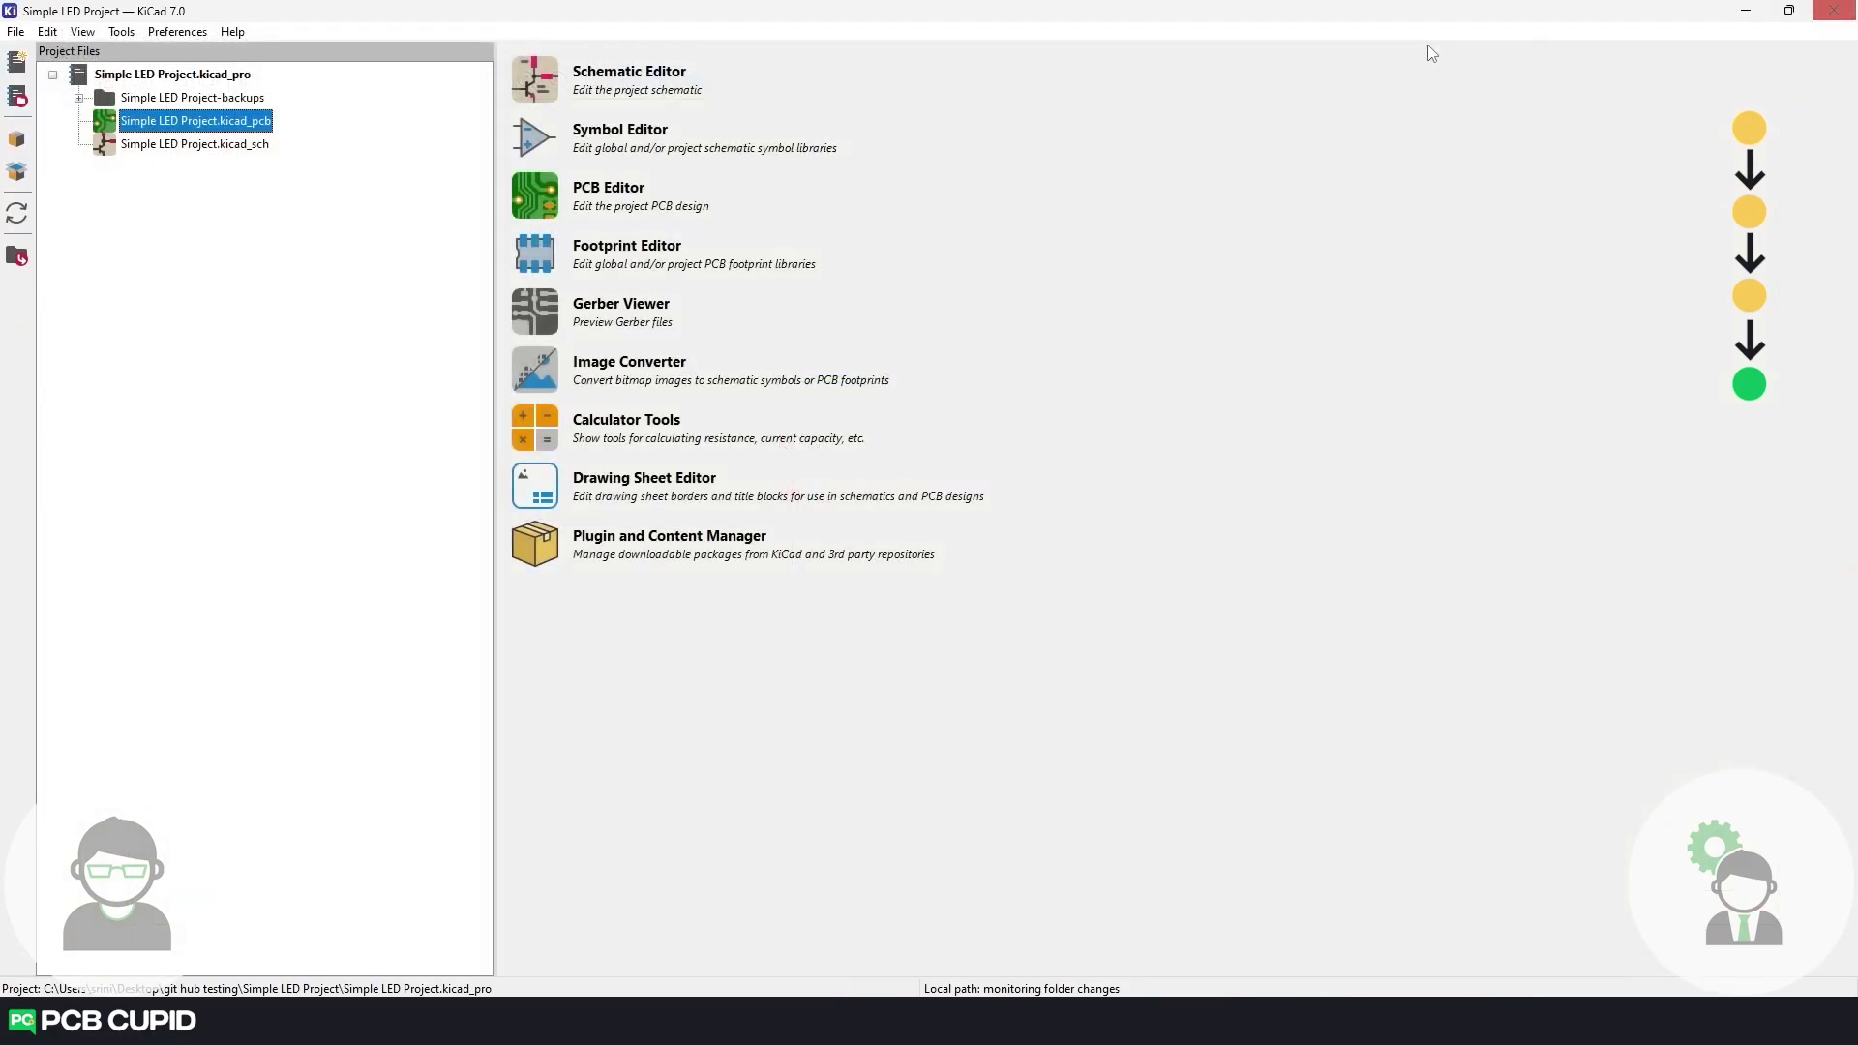
pyautogui.doubleClick(182, 145)
pyautogui.scroll(3, 915, 498)
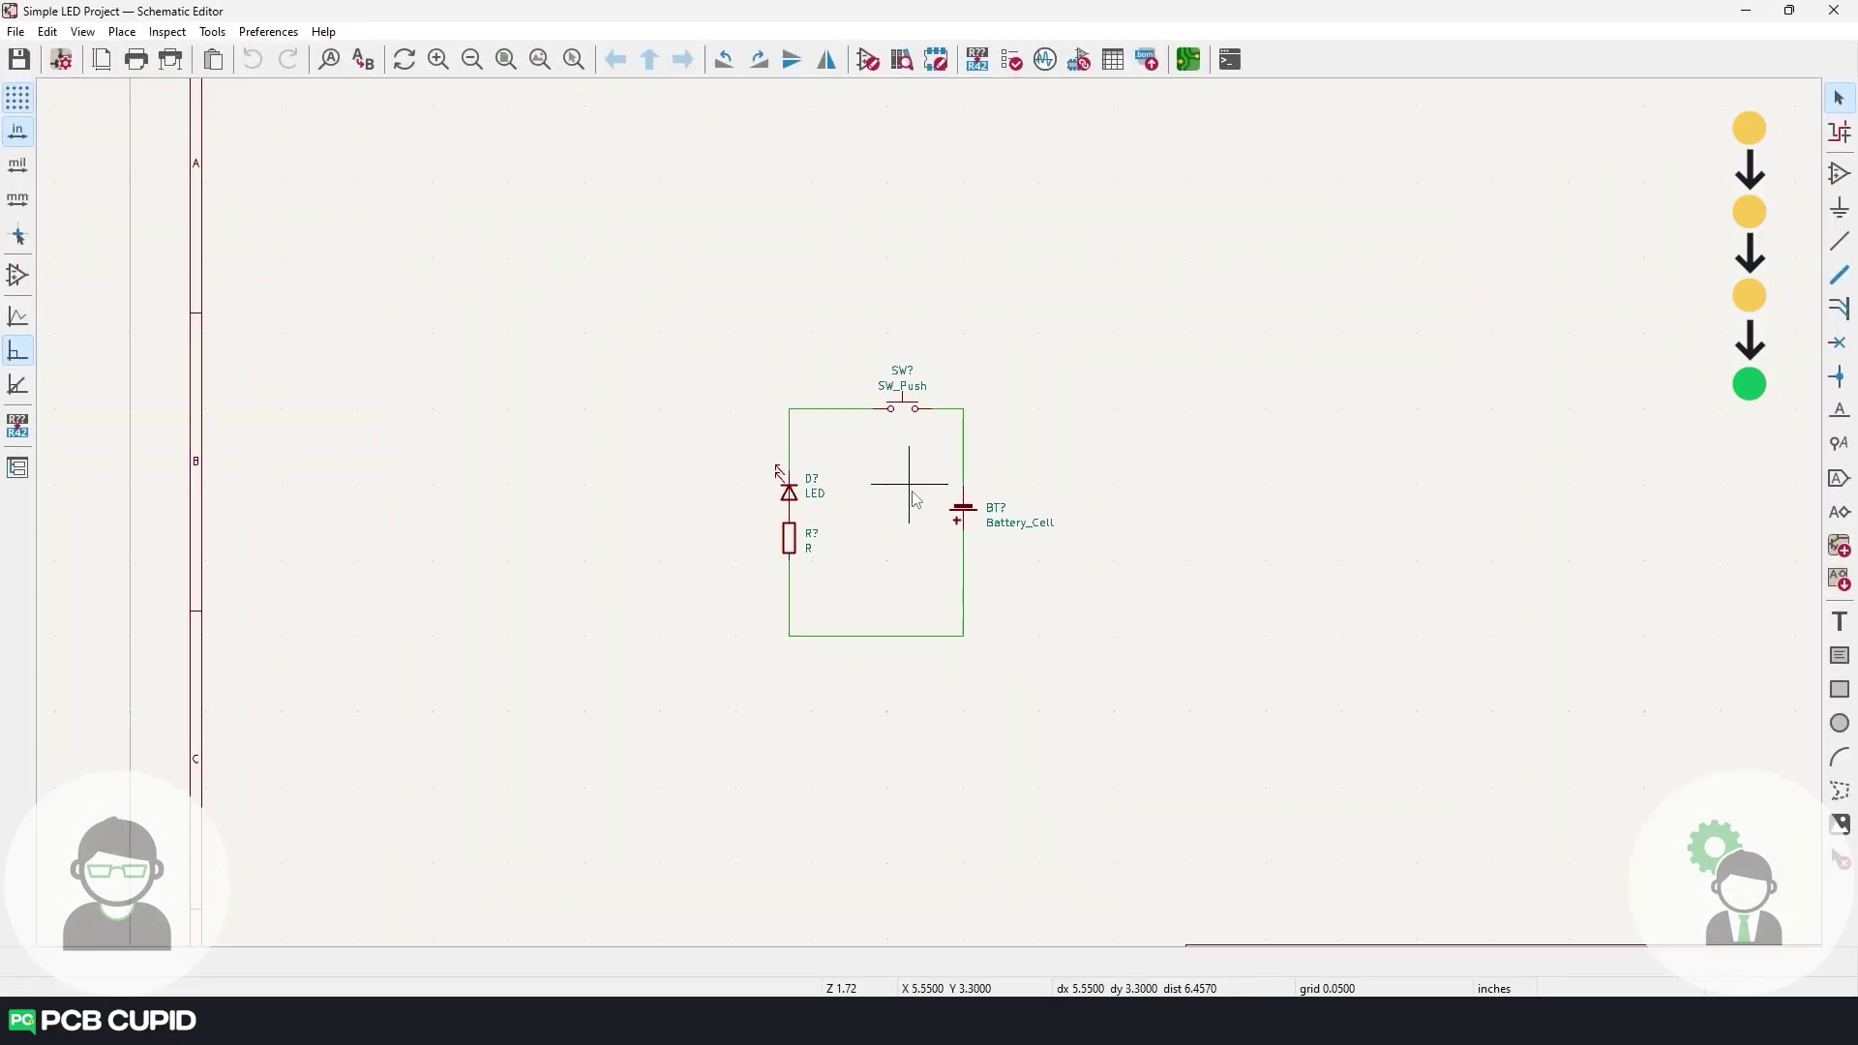
pyautogui.scroll(5, 915, 498)
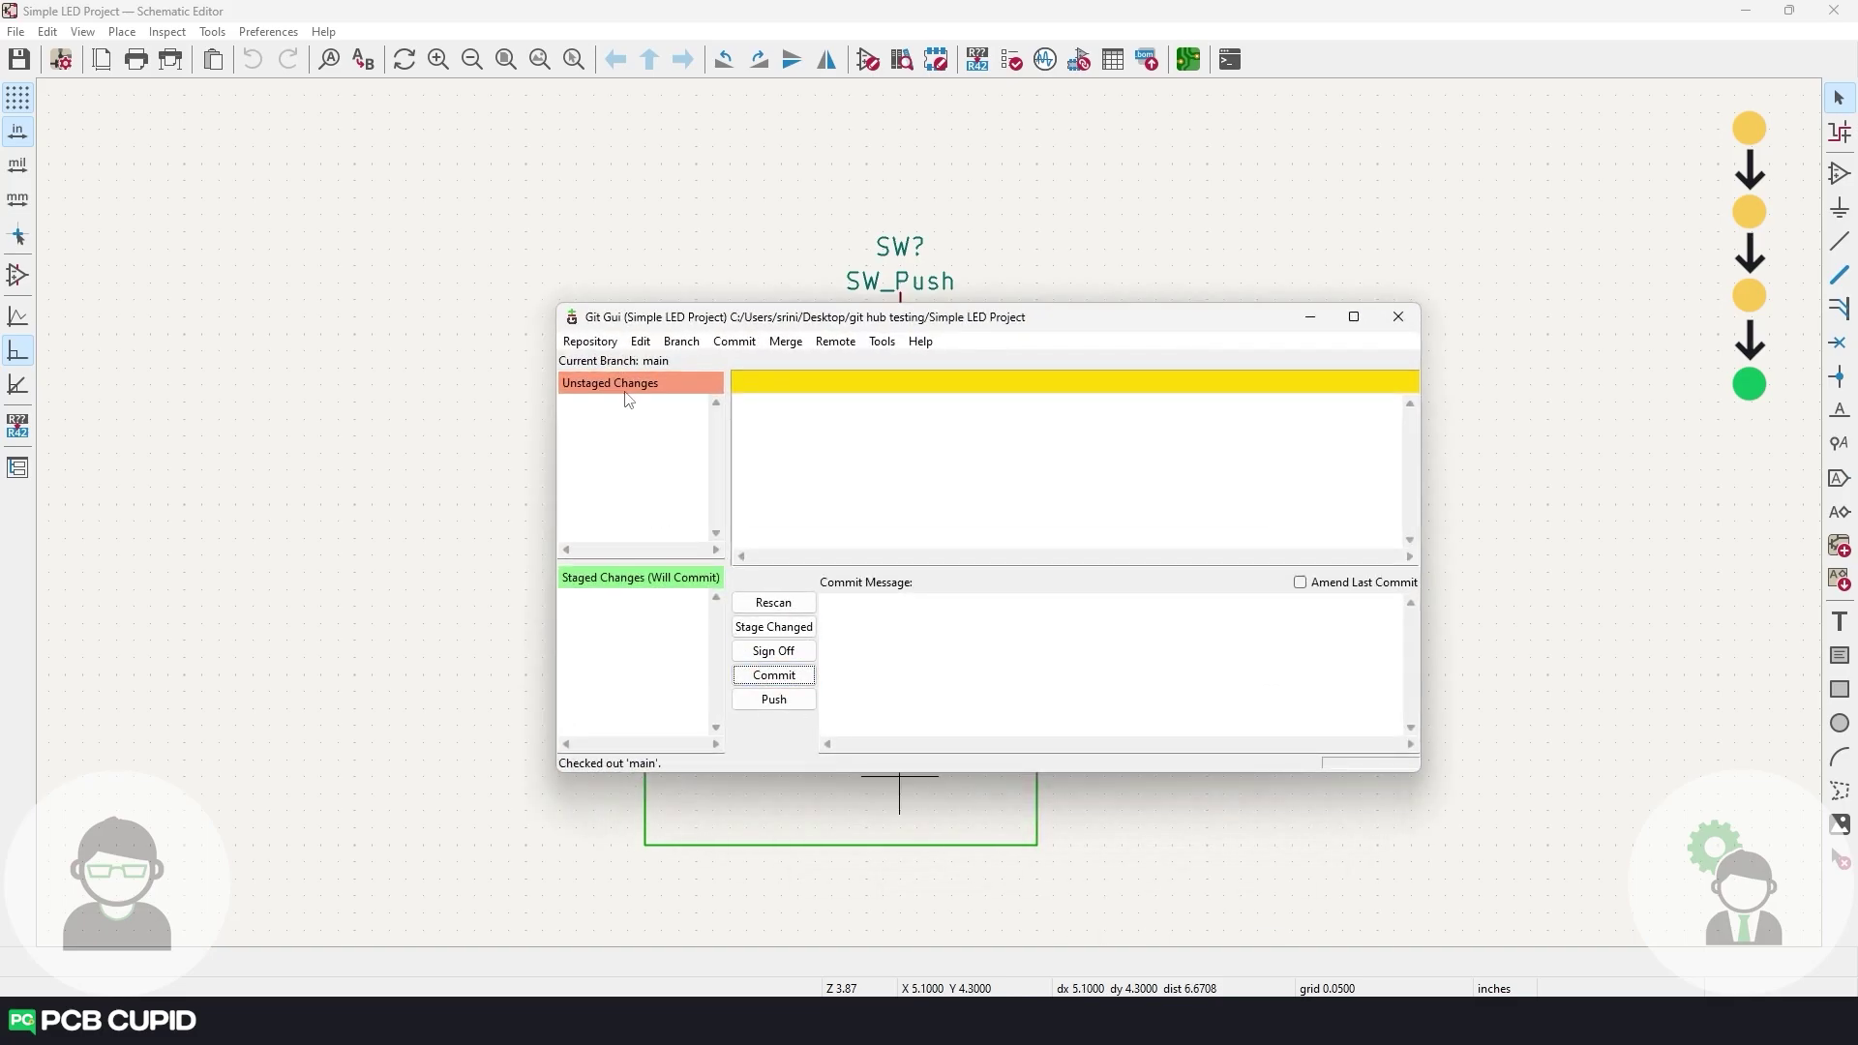
# Create a branch named 2_led_branch from main and check it out.
pyautogui.click(683, 346)
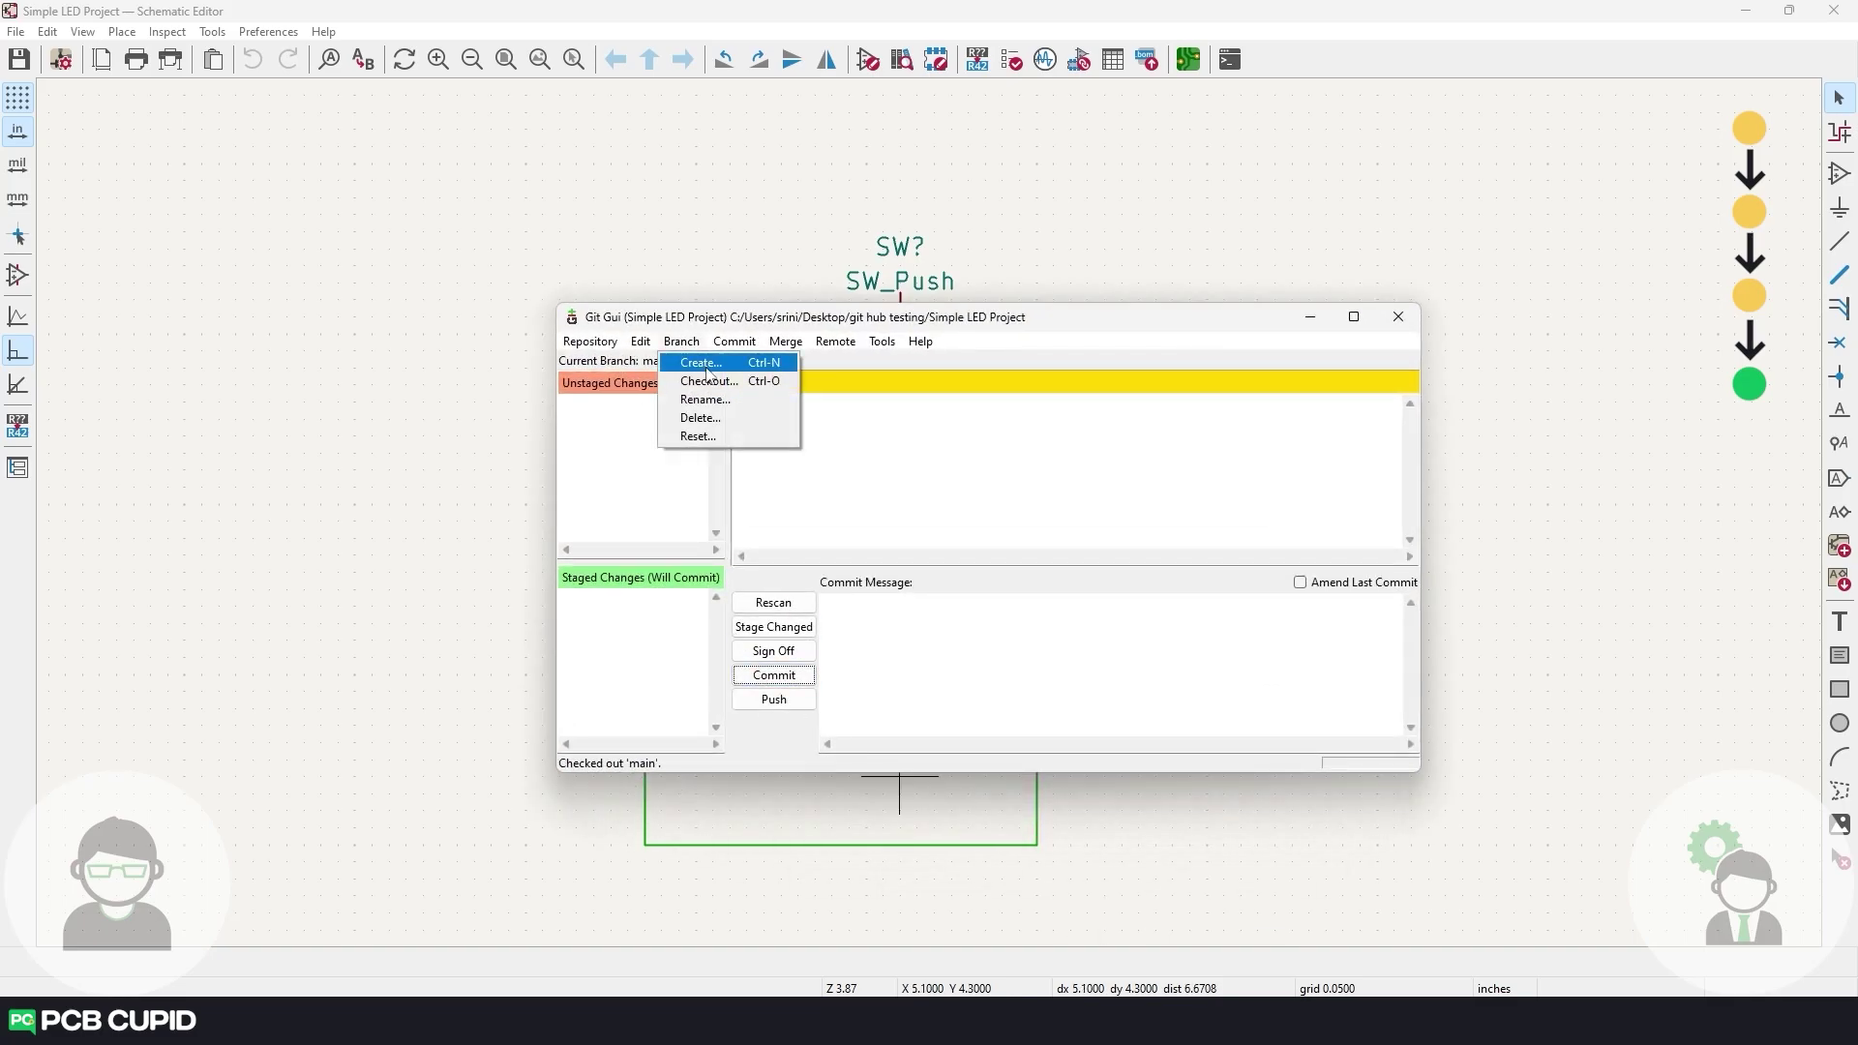
pyautogui.click(701, 362)
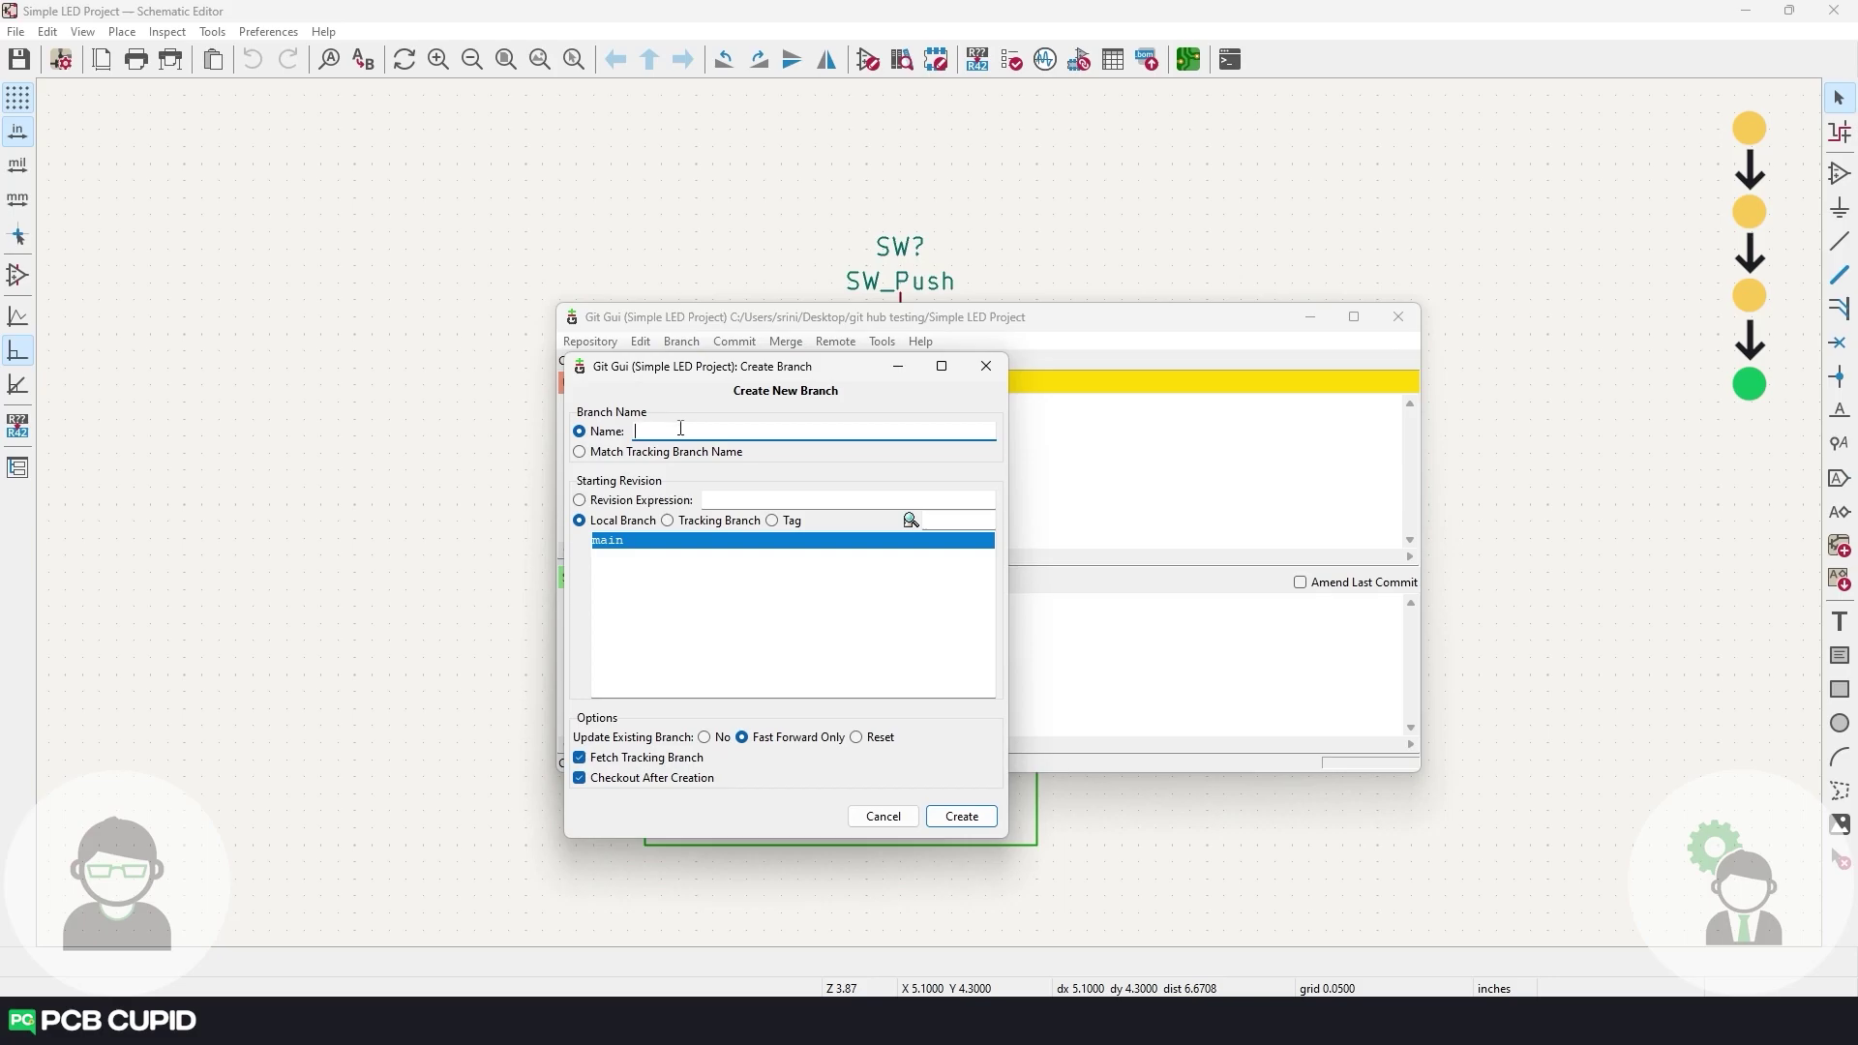
pyautogui.write('2_led_branch')
pyautogui.click(963, 818)
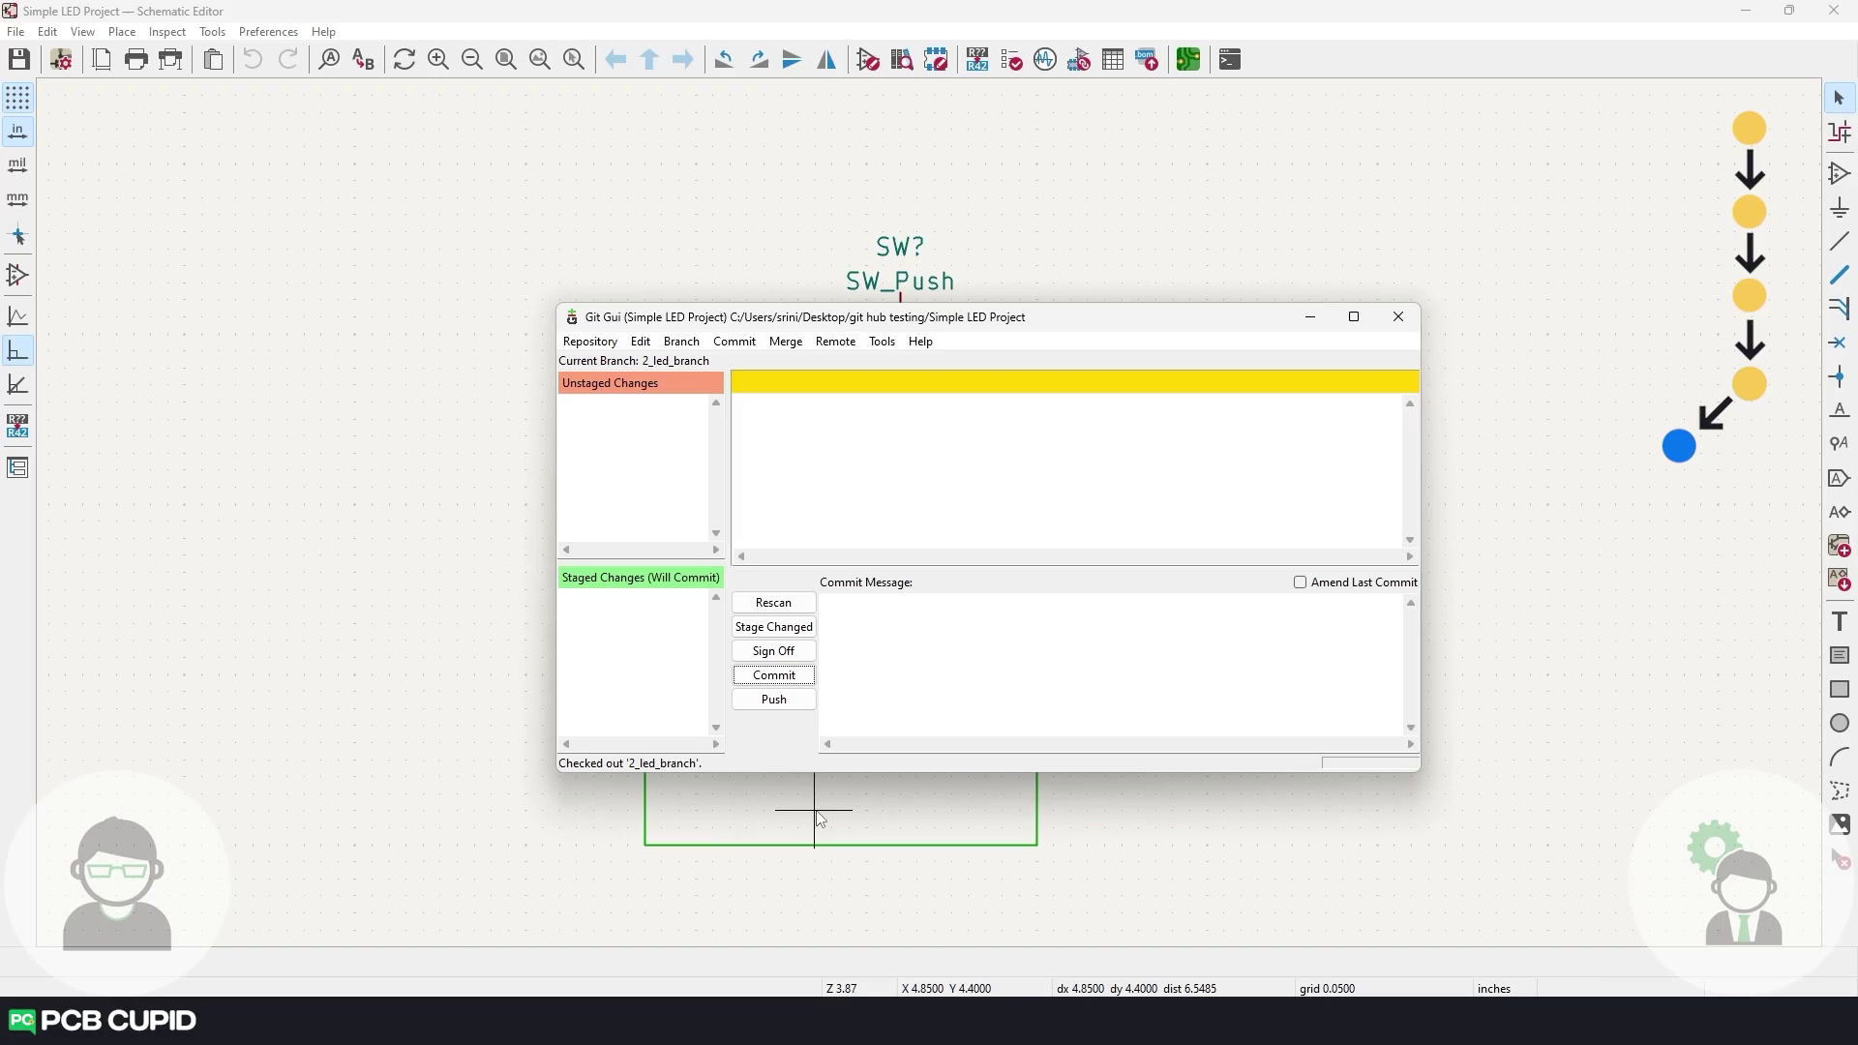
# Review 2_led_branch's history and commit the schematic changes as '2nd Led Added'.
pyautogui.click(610, 344)
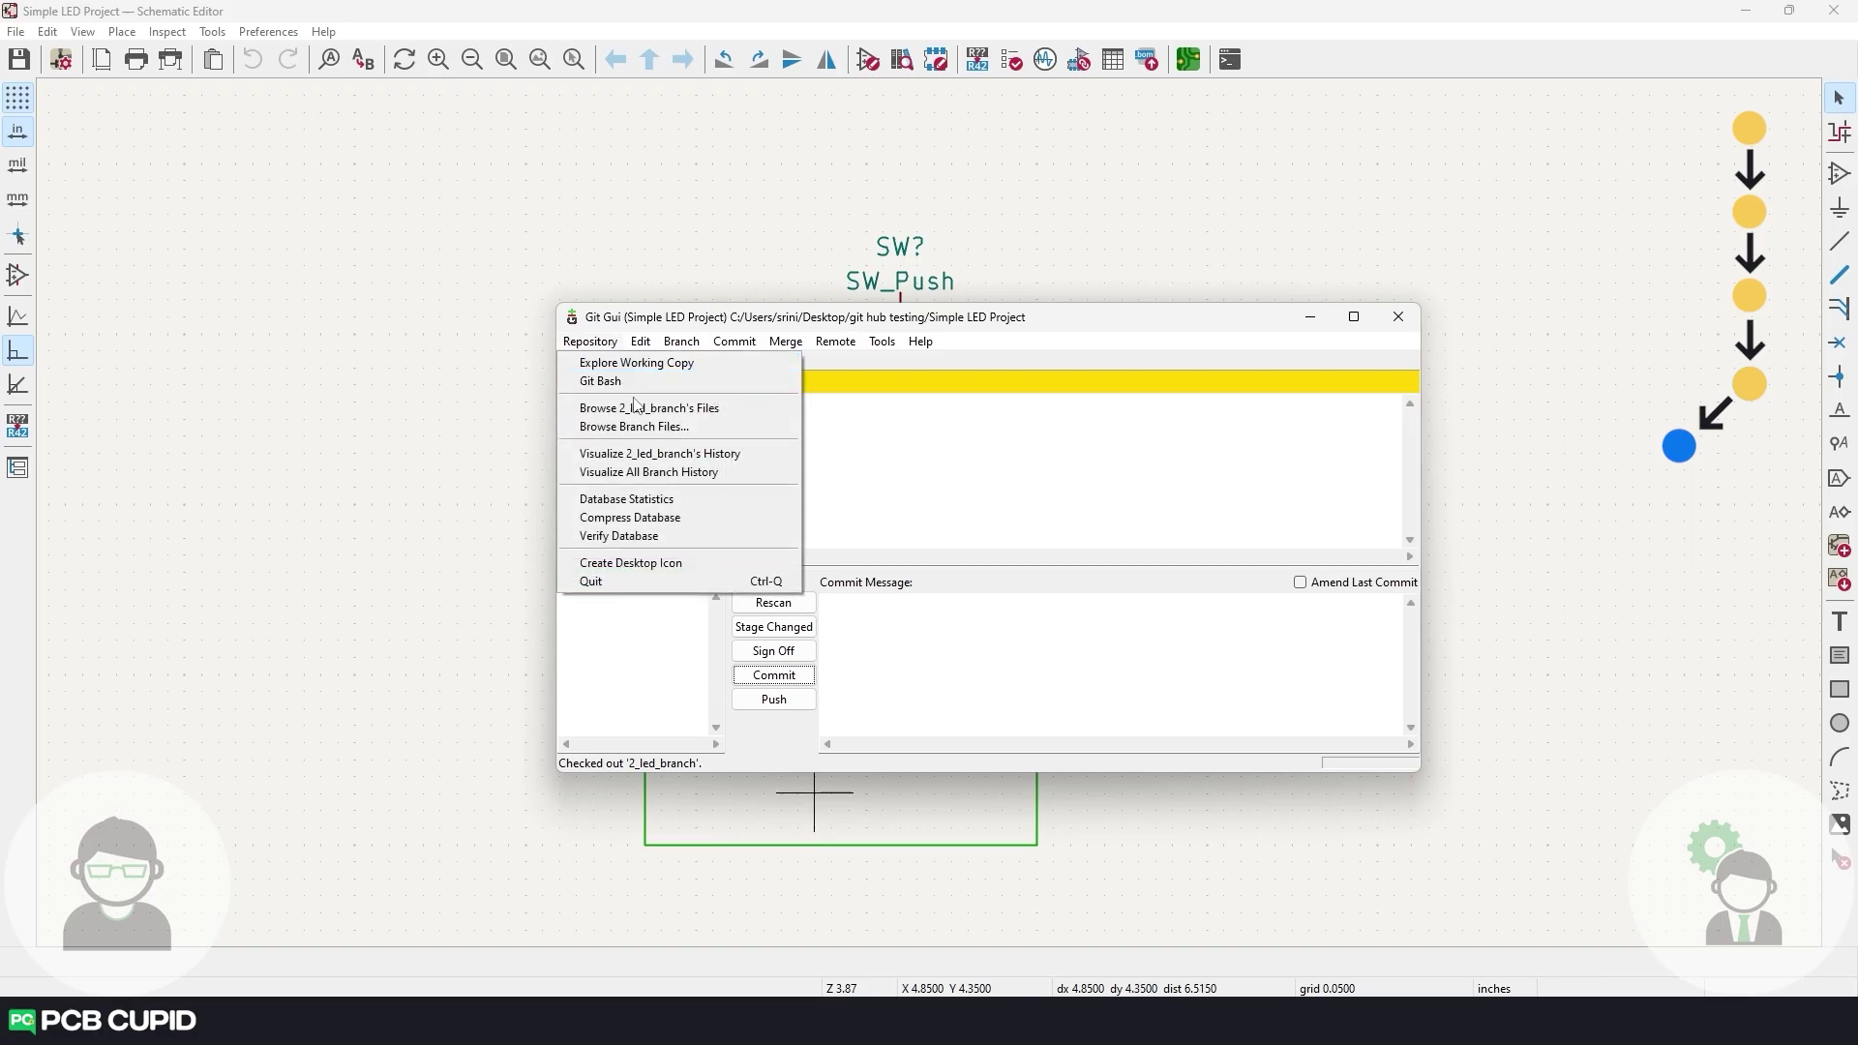
pyautogui.click(643, 453)
pyautogui.moveTo(442, 34); pyautogui.dragTo(770, 269)
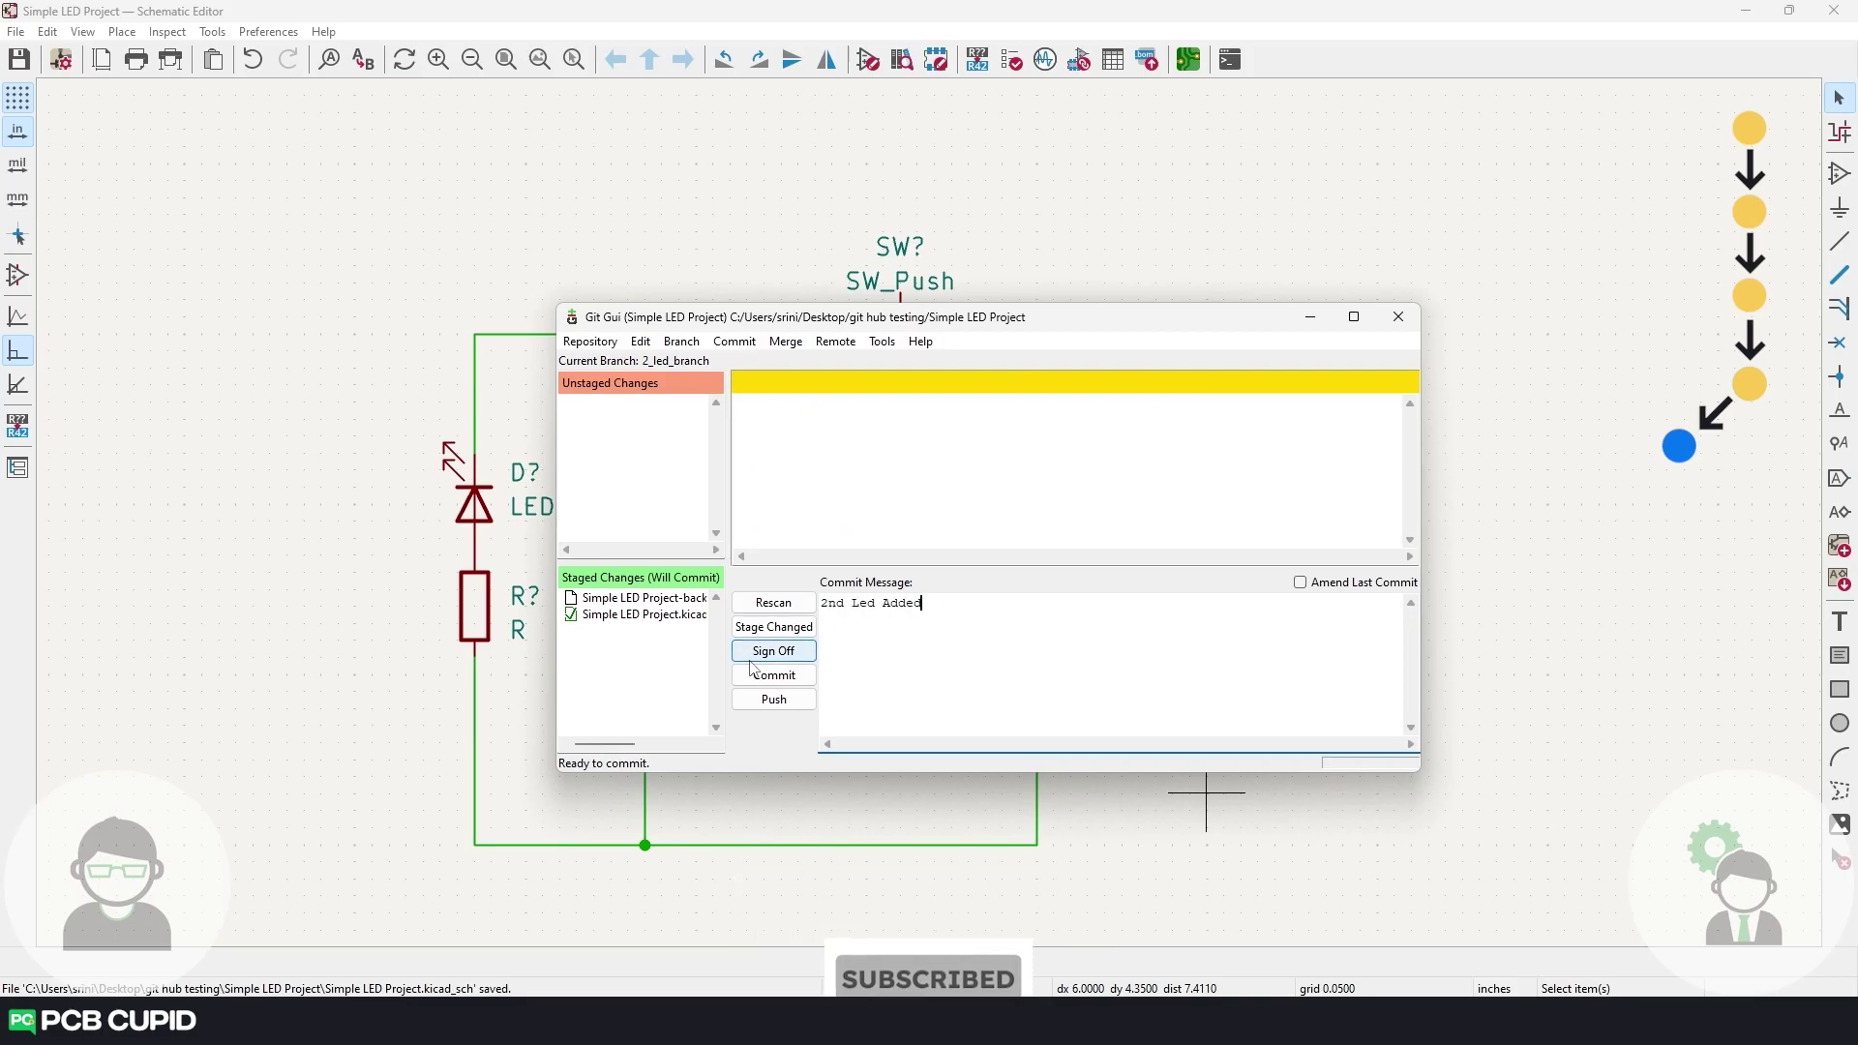
pyautogui.click(772, 675)
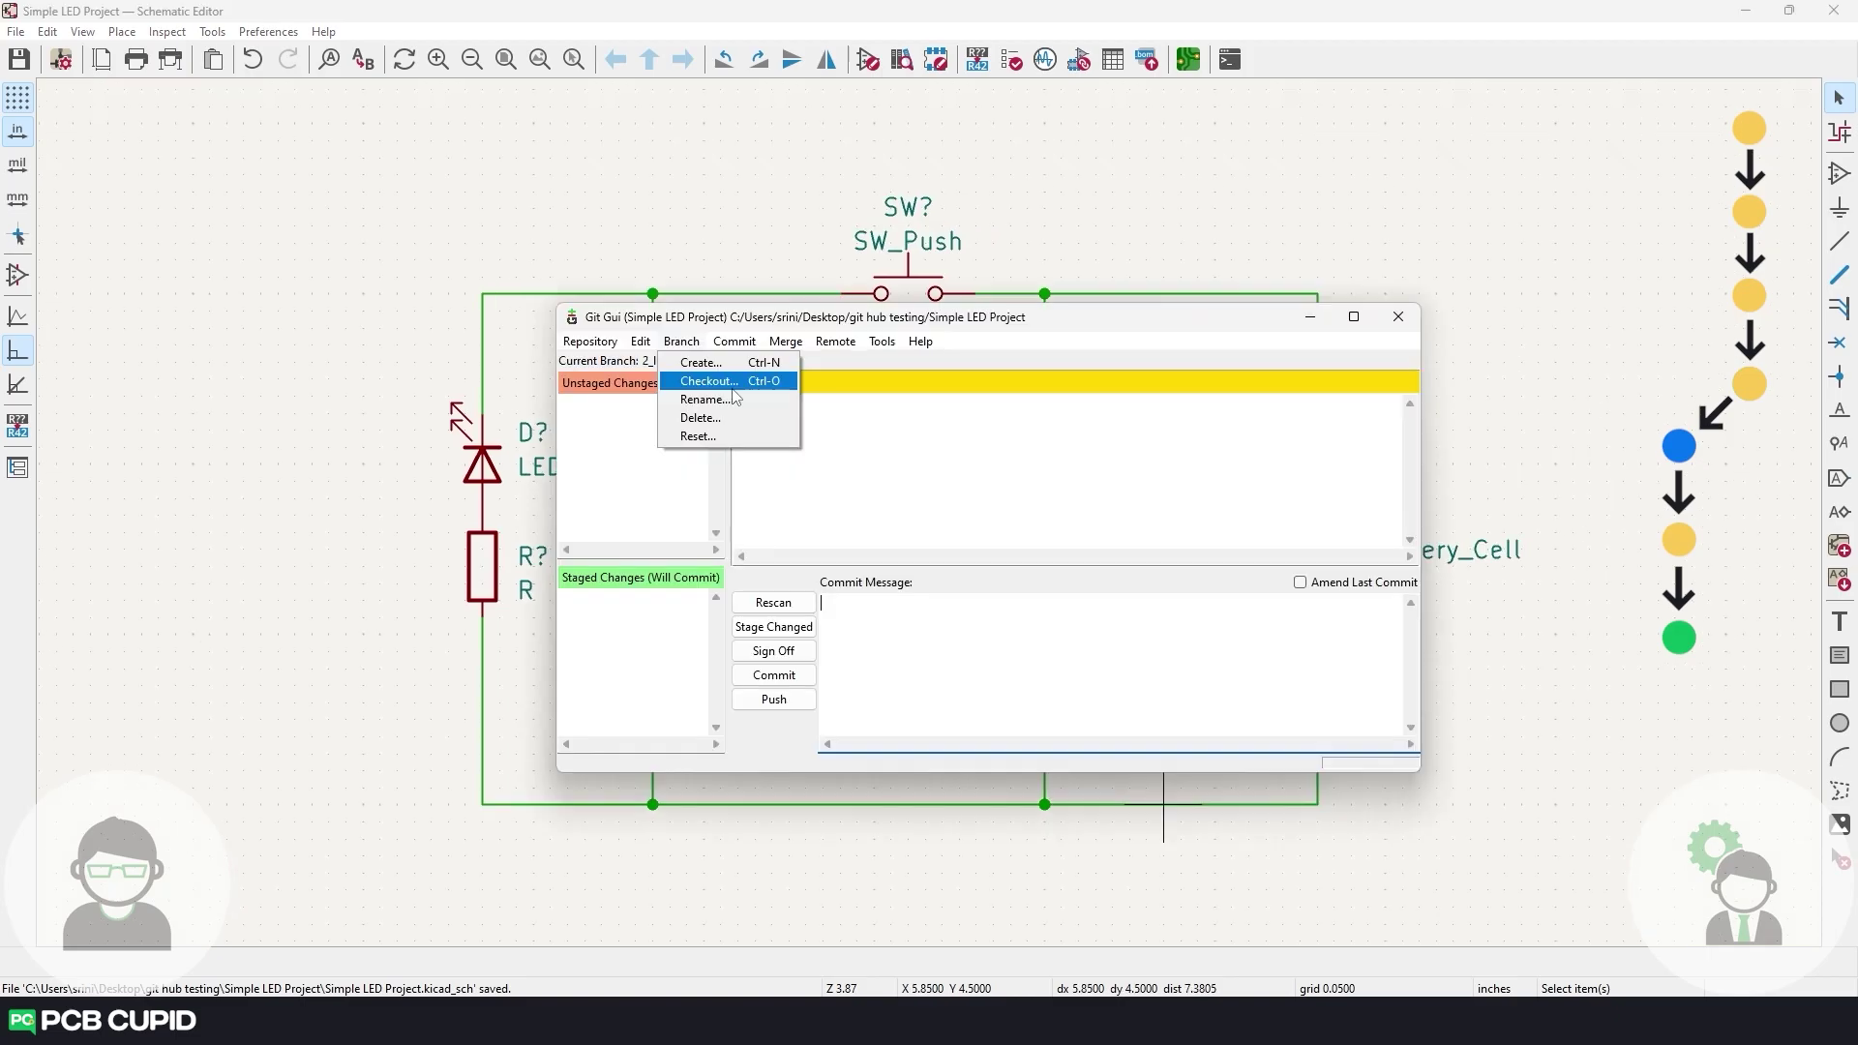
# Check out main again and reopen the project's schematic showing the single-LED circuit.
pyautogui.click(721, 377)
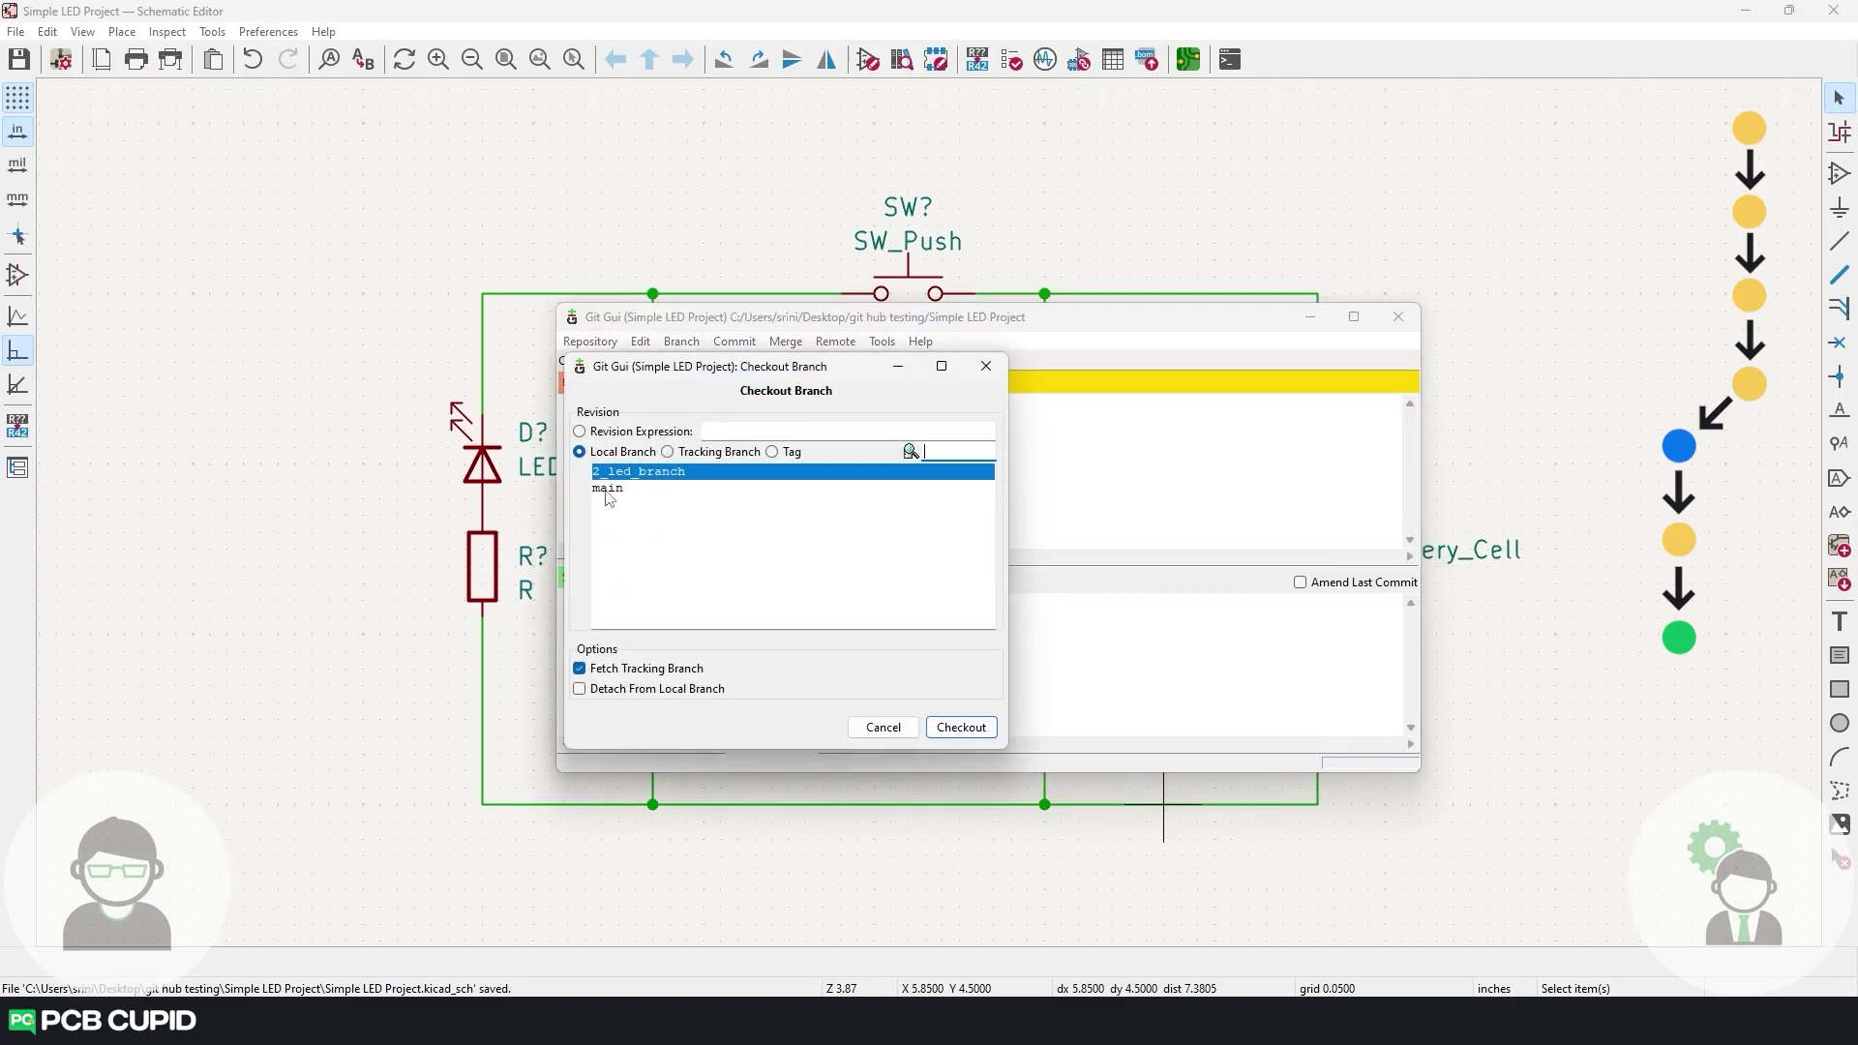
pyautogui.click(607, 488)
pyautogui.click(959, 726)
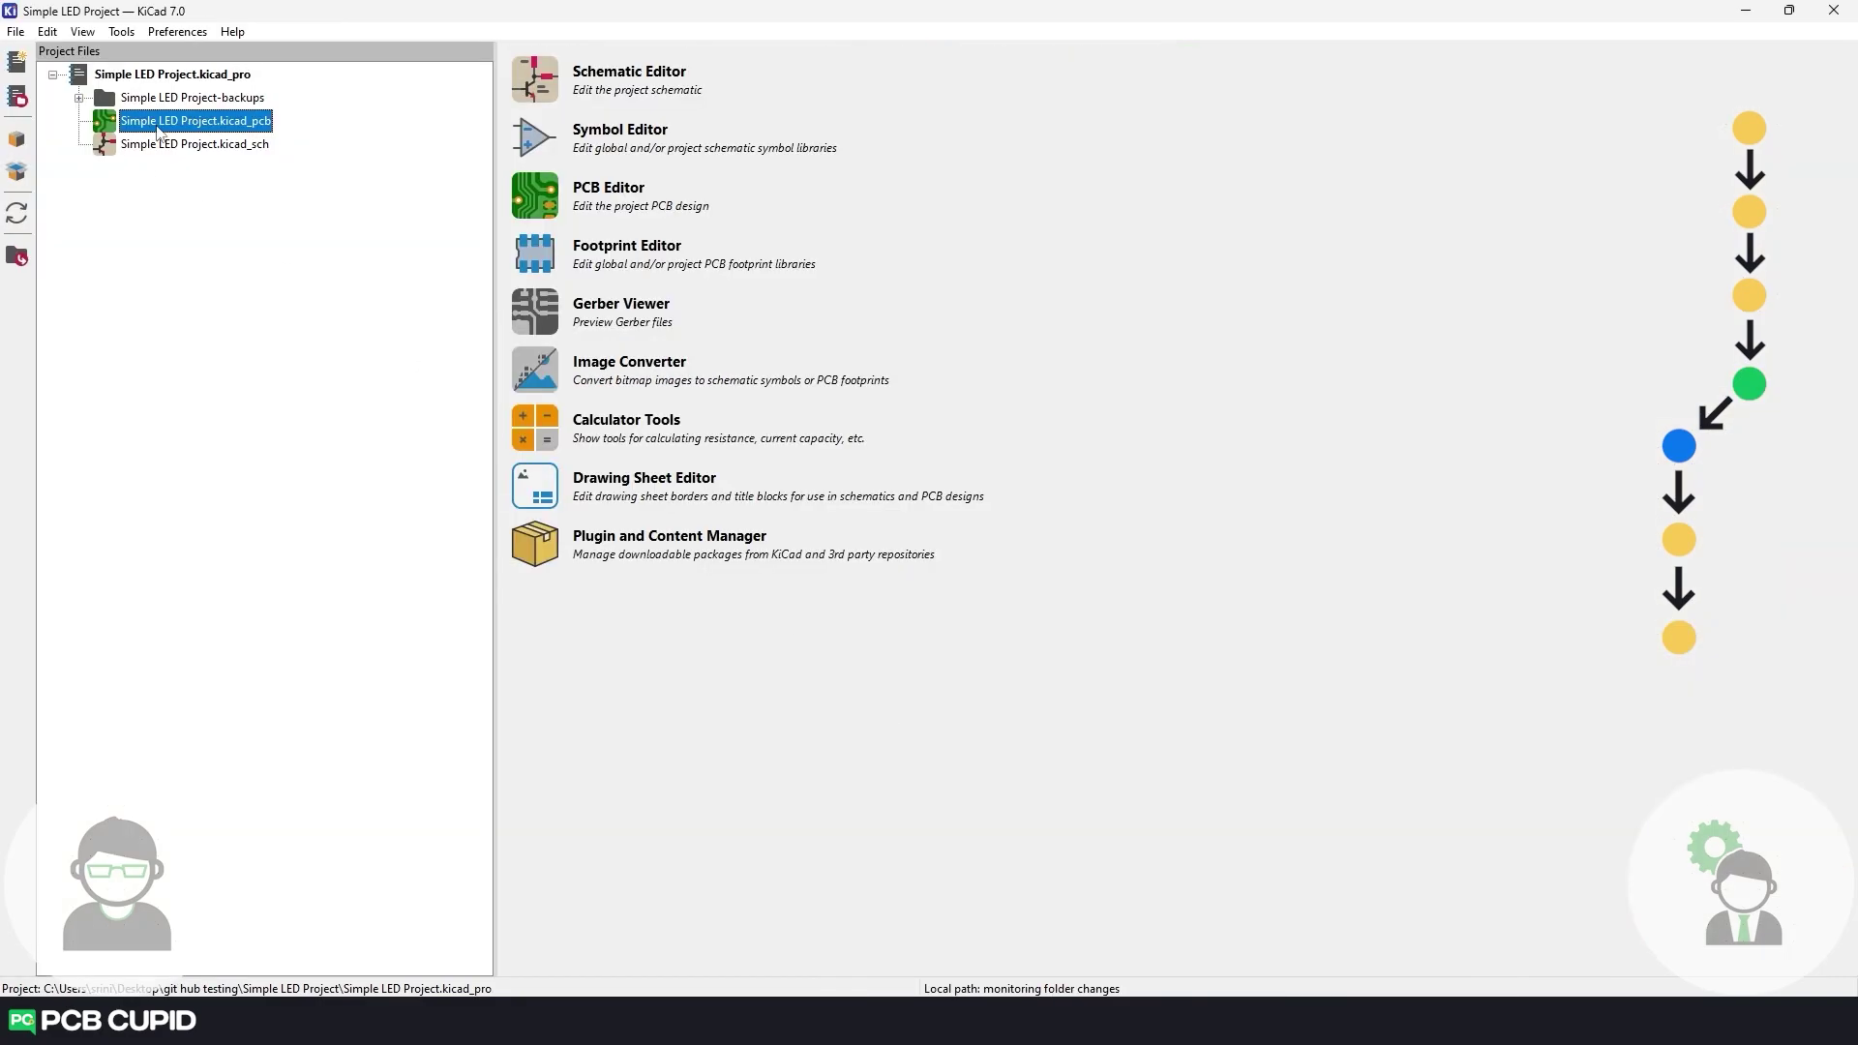
pyautogui.doubleClick(160, 143)
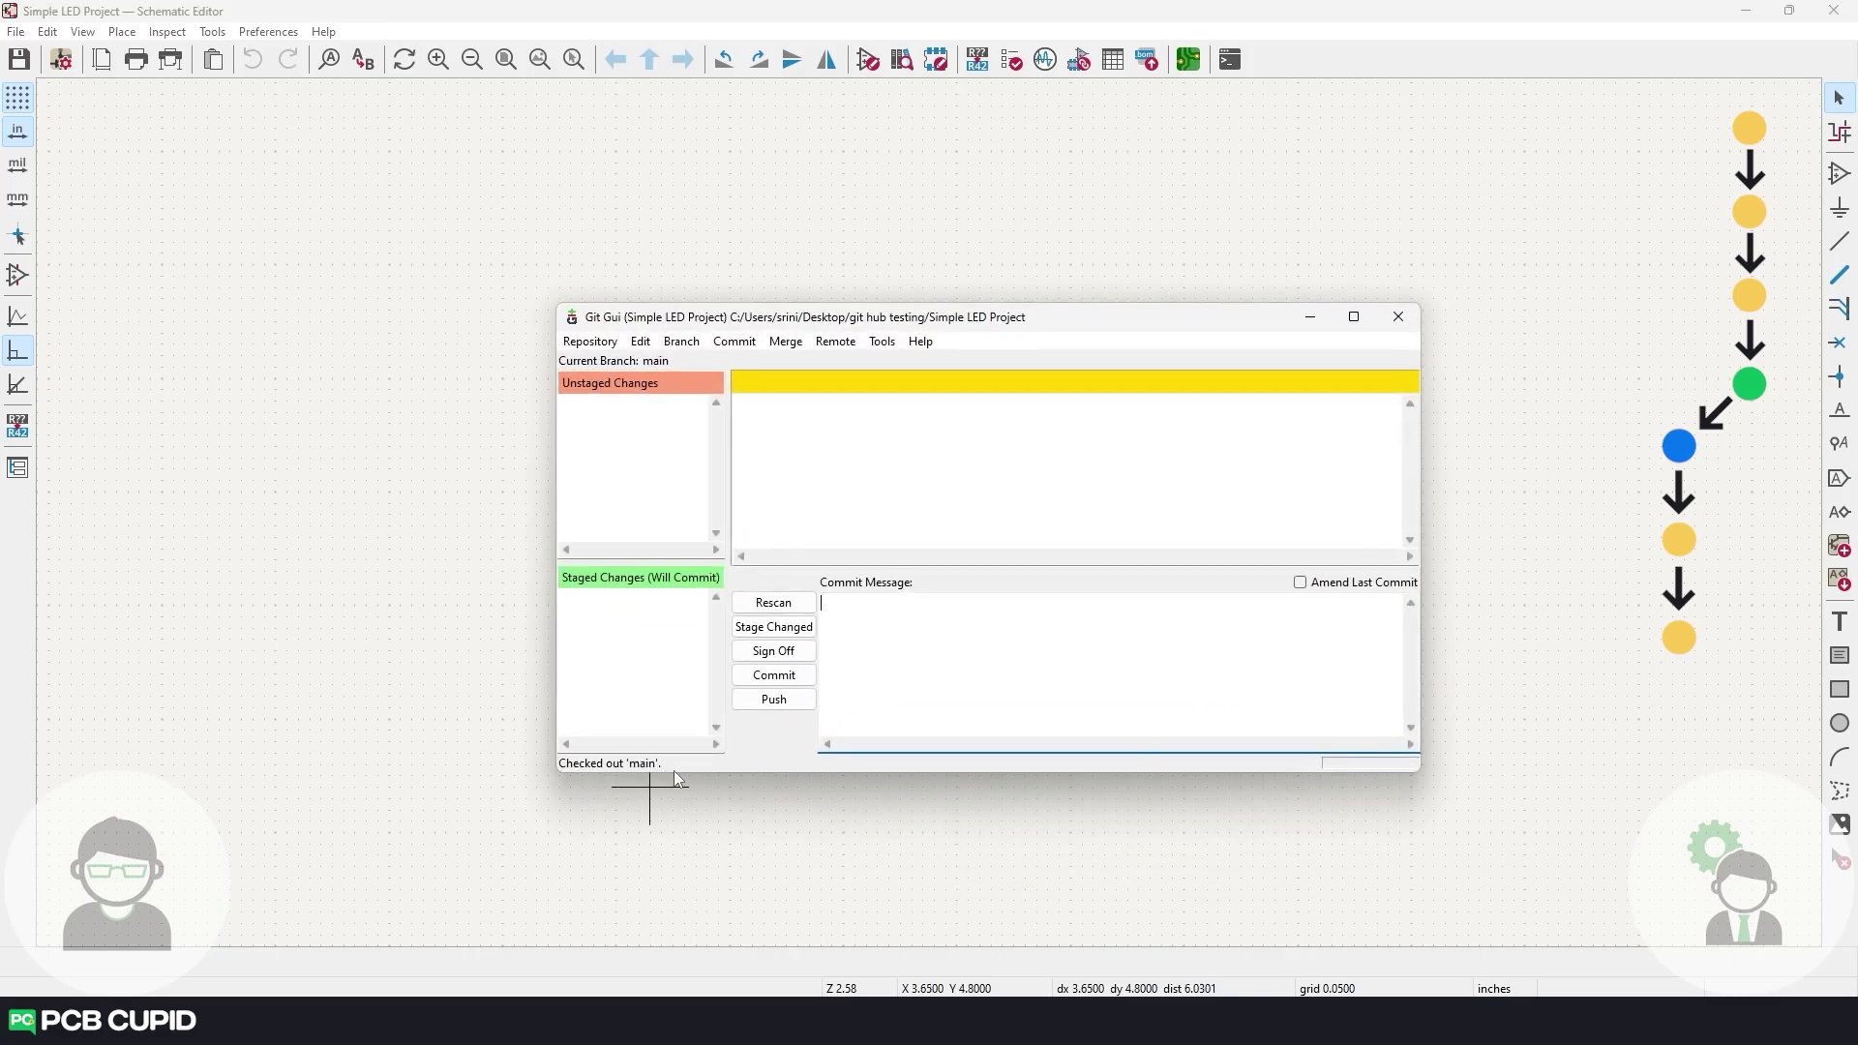
# Run a local merge of 2_led_branch into main.
pyautogui.click(786, 341)
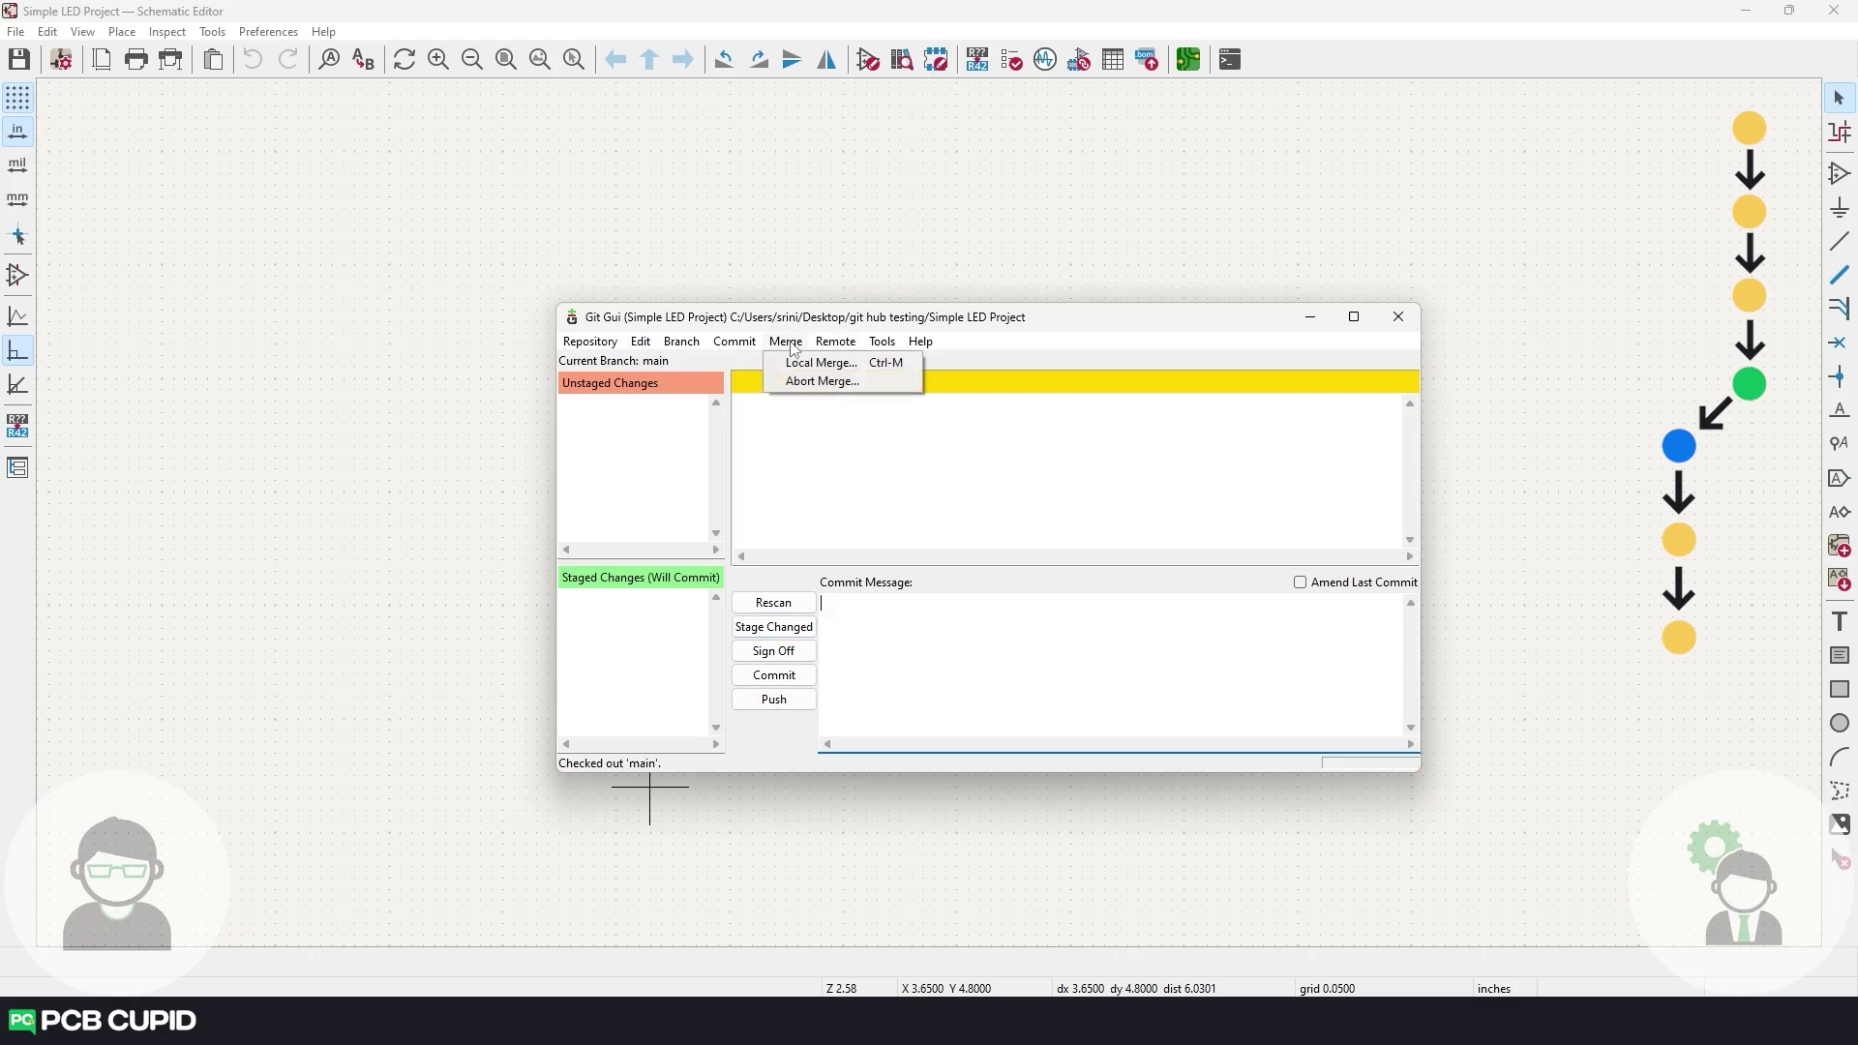
pyautogui.click(806, 363)
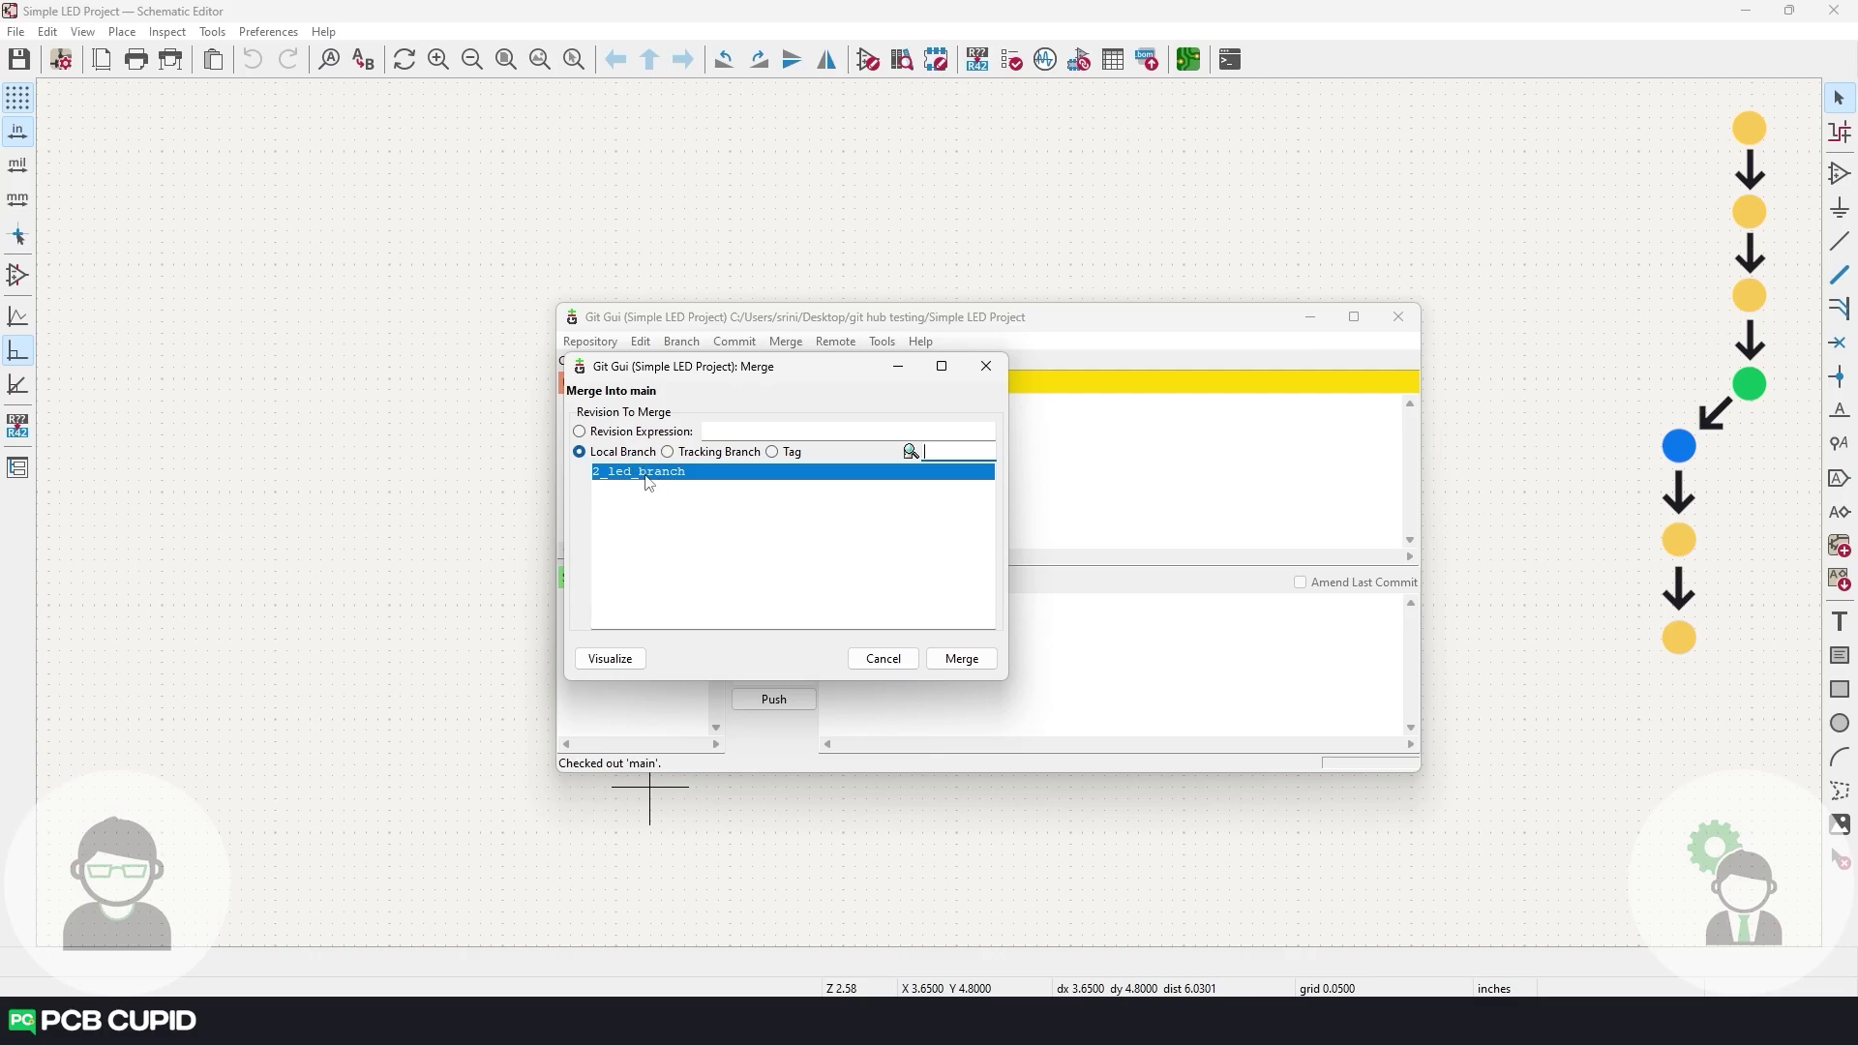
pyautogui.moveTo(643, 484)
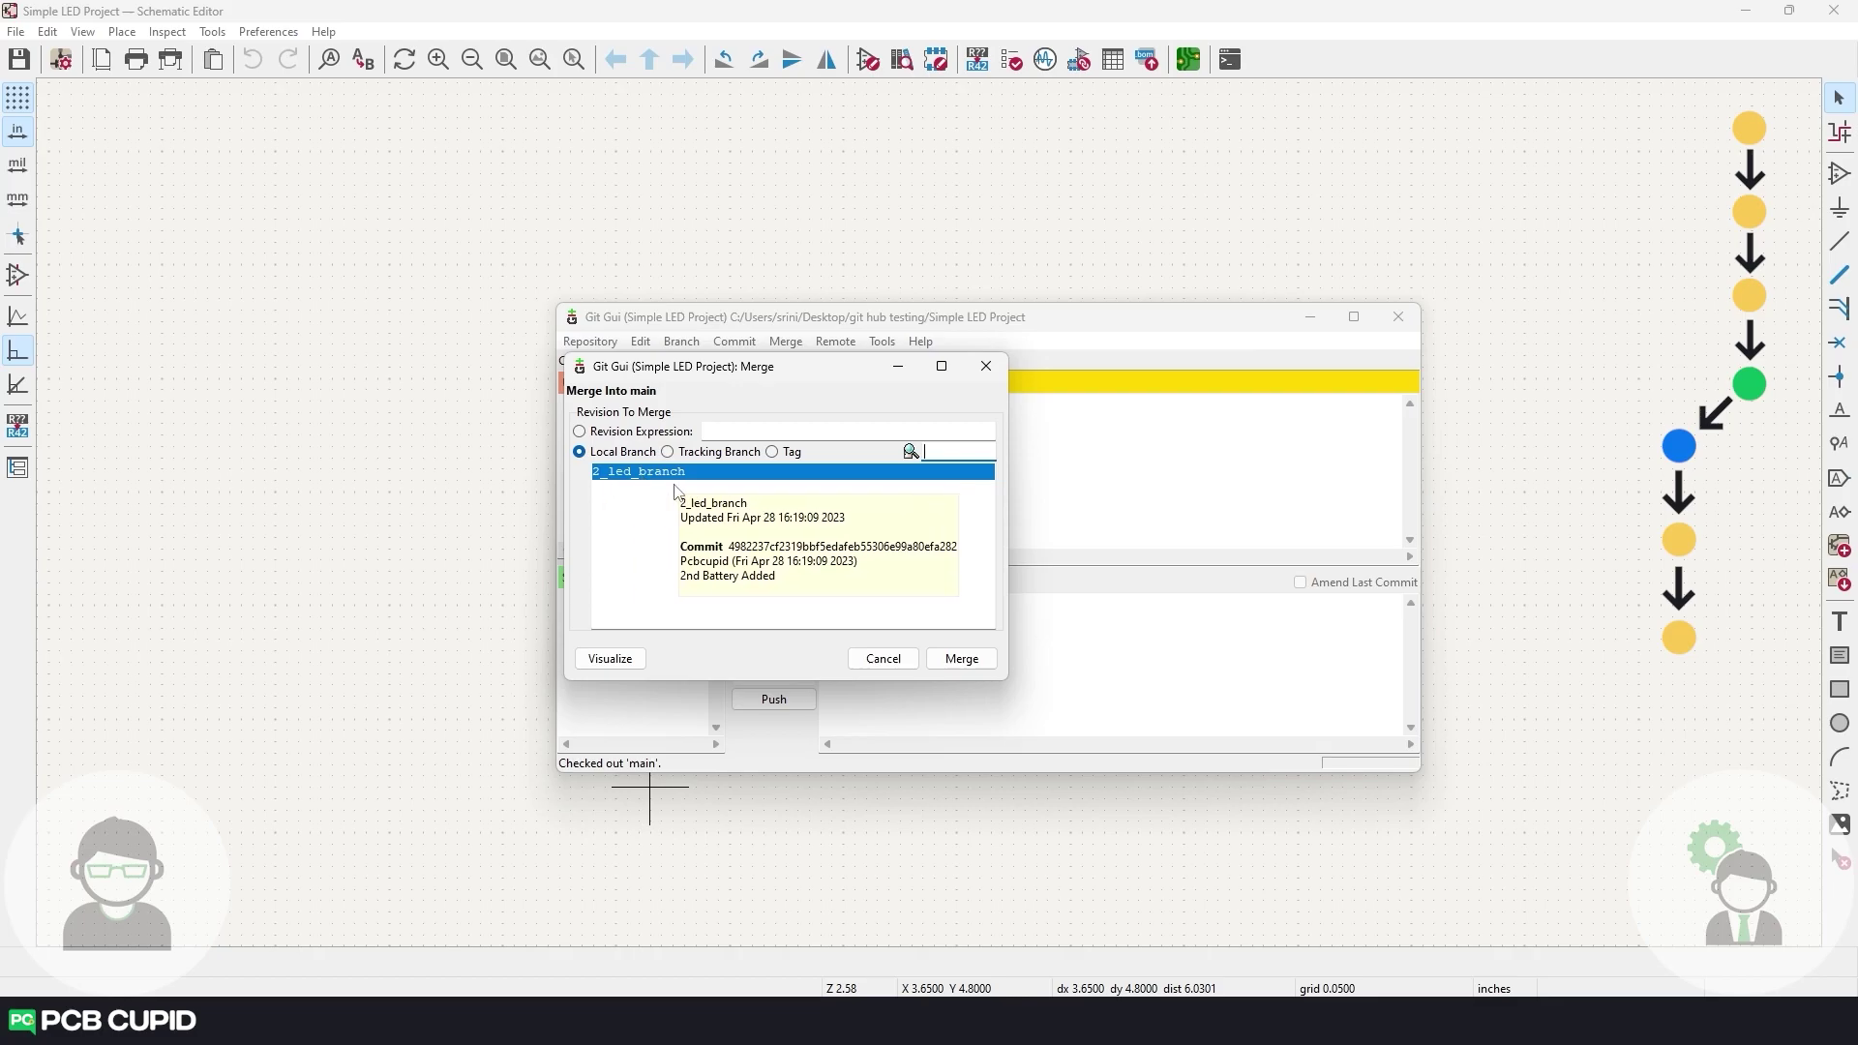
pyautogui.click(962, 658)
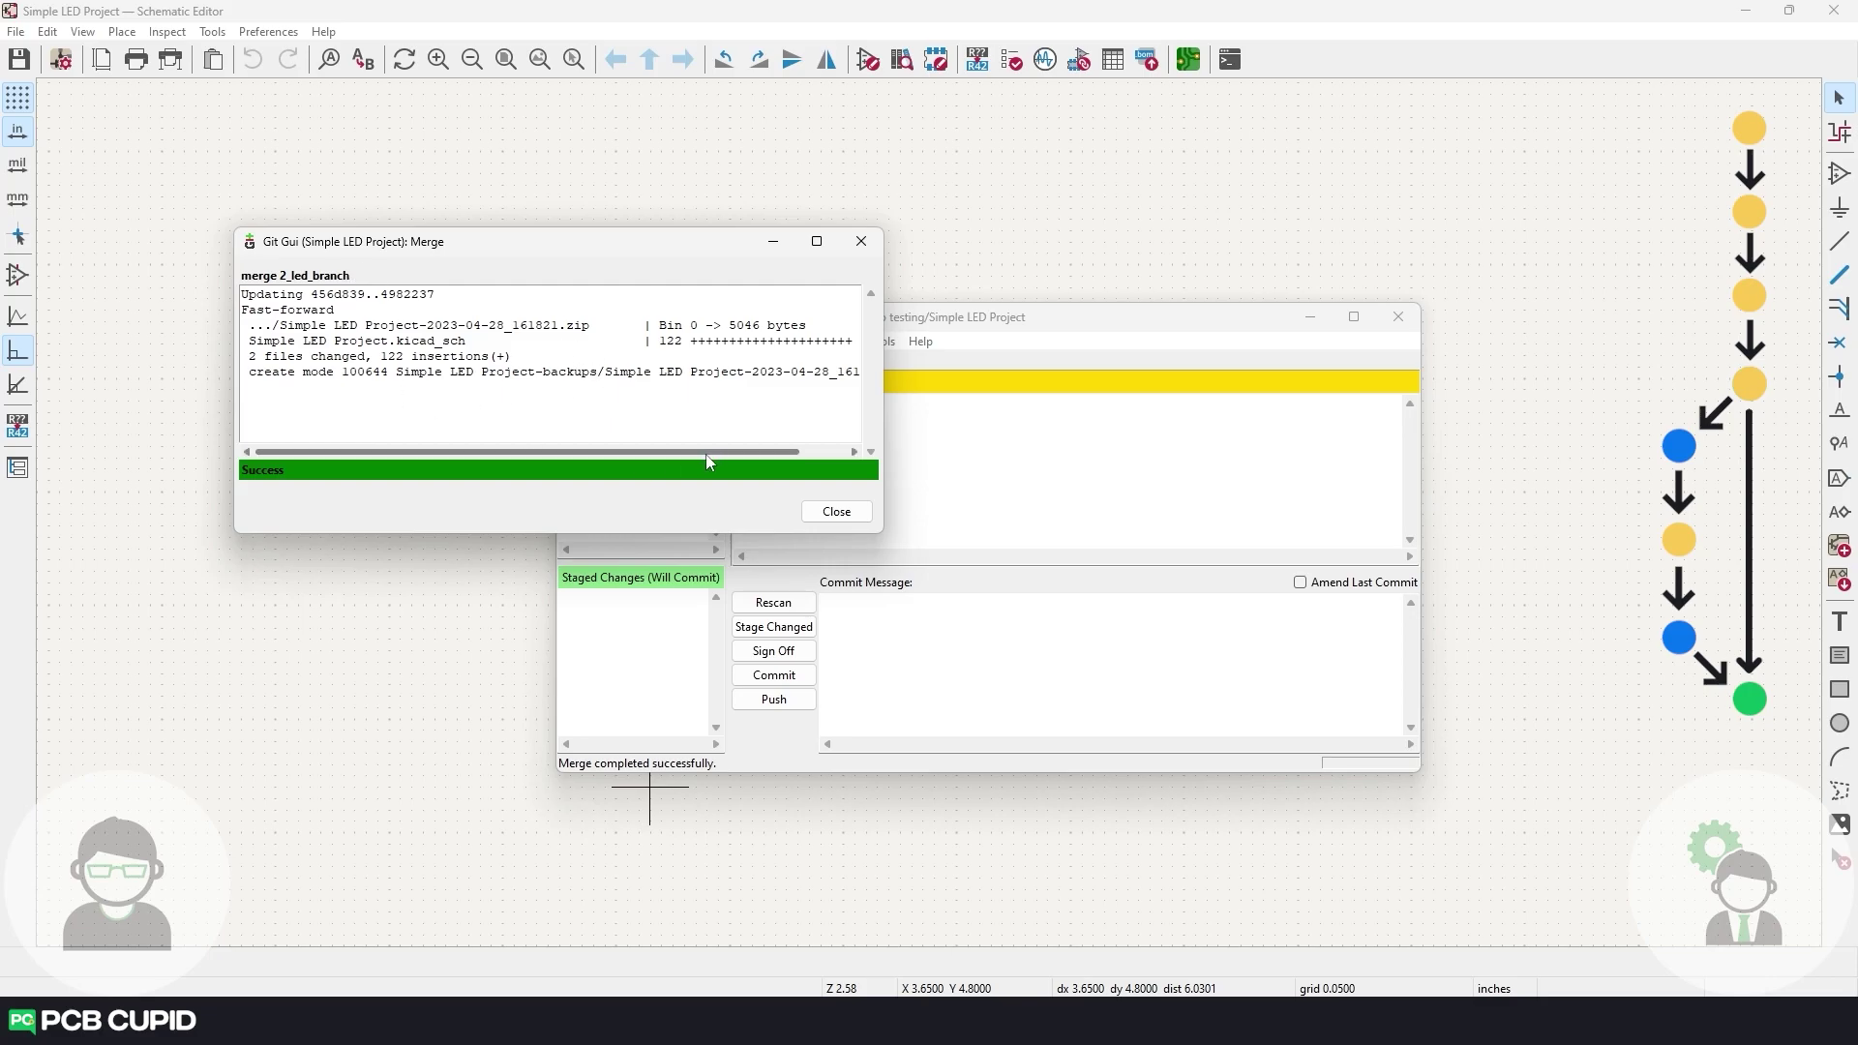
# Close the merge result and confirm main and 2_led_branch both sit at '2nd Battery Added'.
pyautogui.click(836, 512)
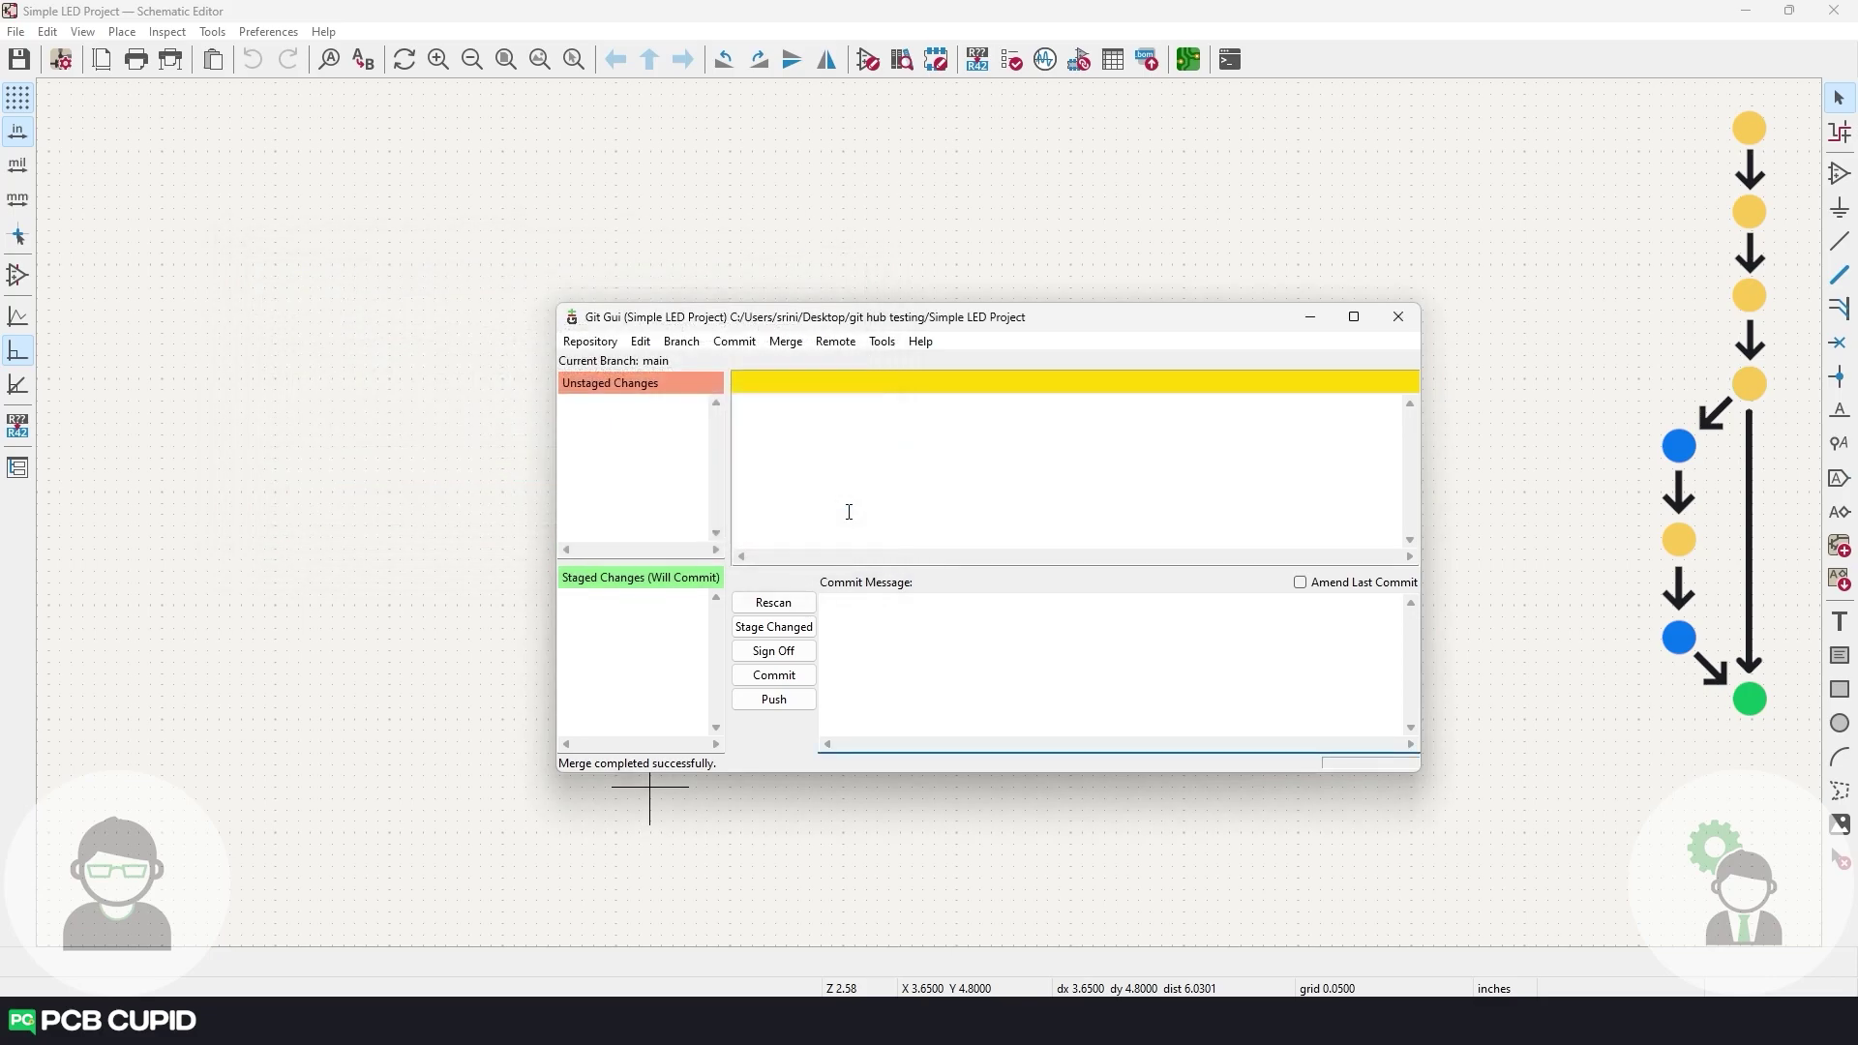
pyautogui.click(794, 414)
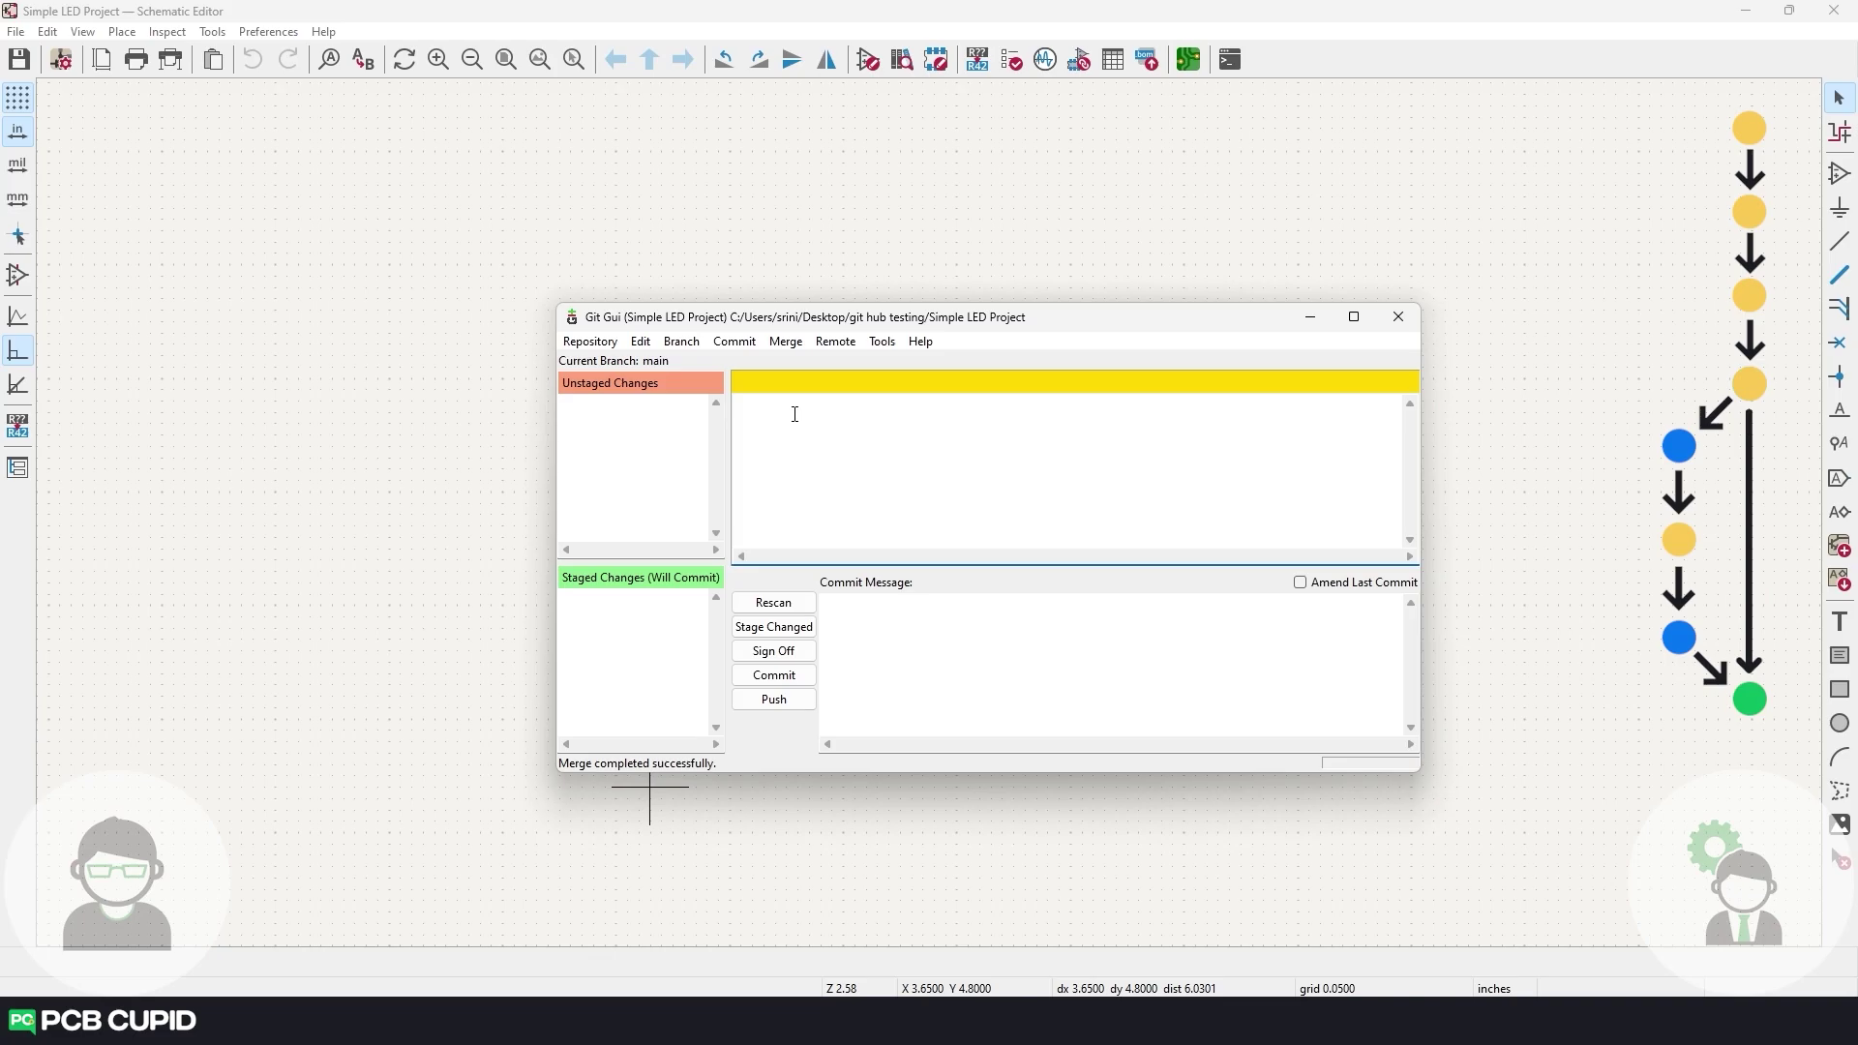
pyautogui.click(601, 344)
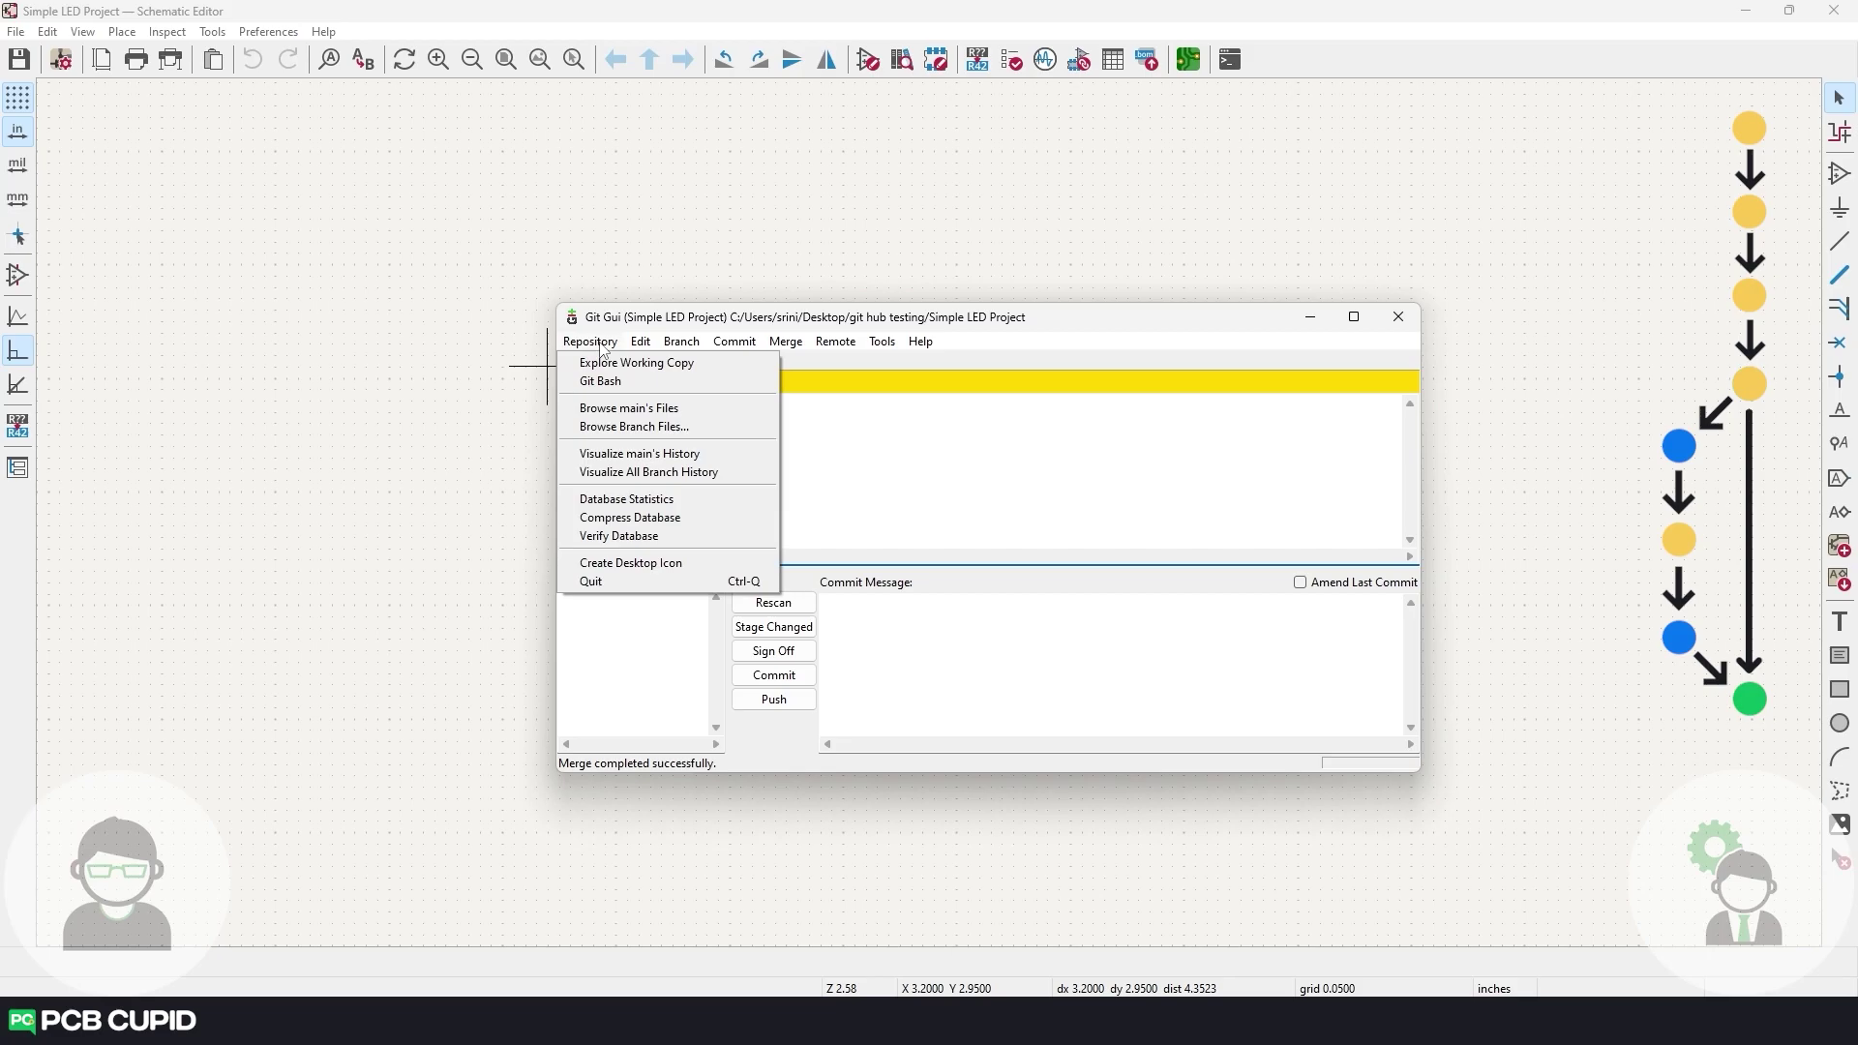
pyautogui.click(627, 454)
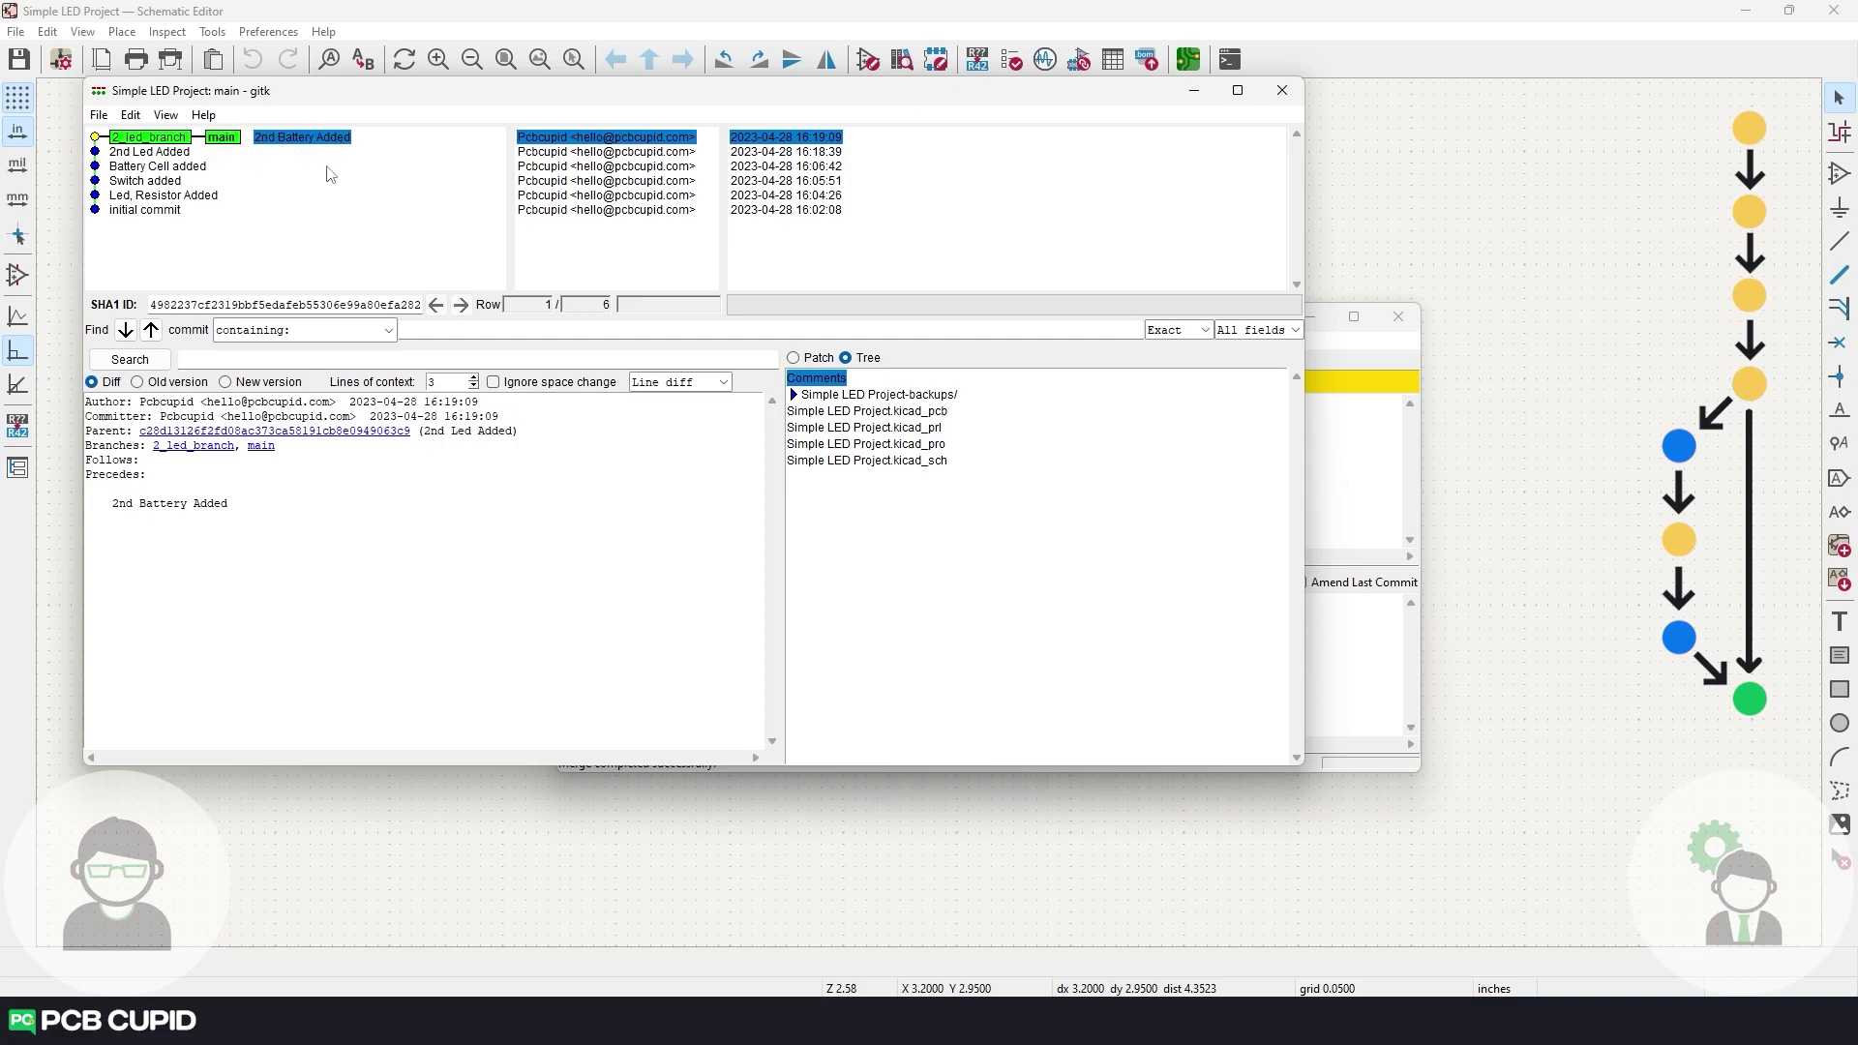
pyautogui.click(1282, 90)
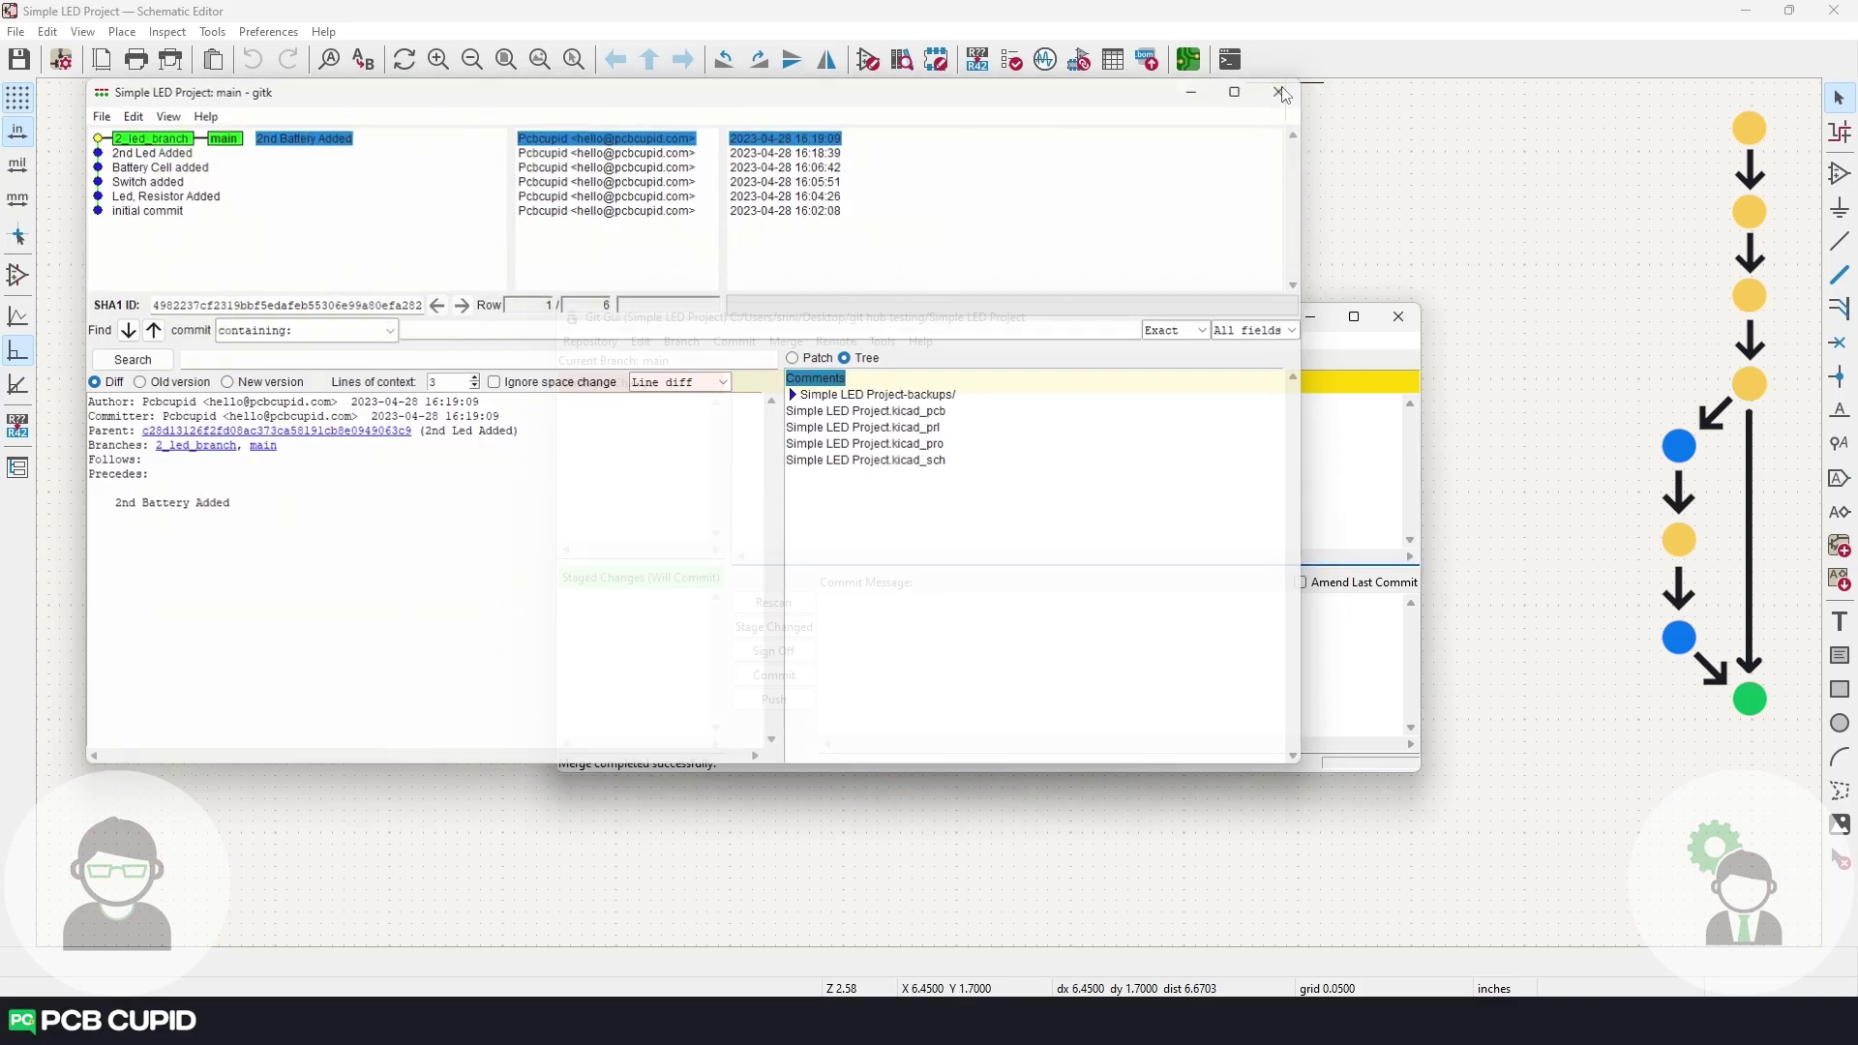
pyautogui.click(1310, 316)
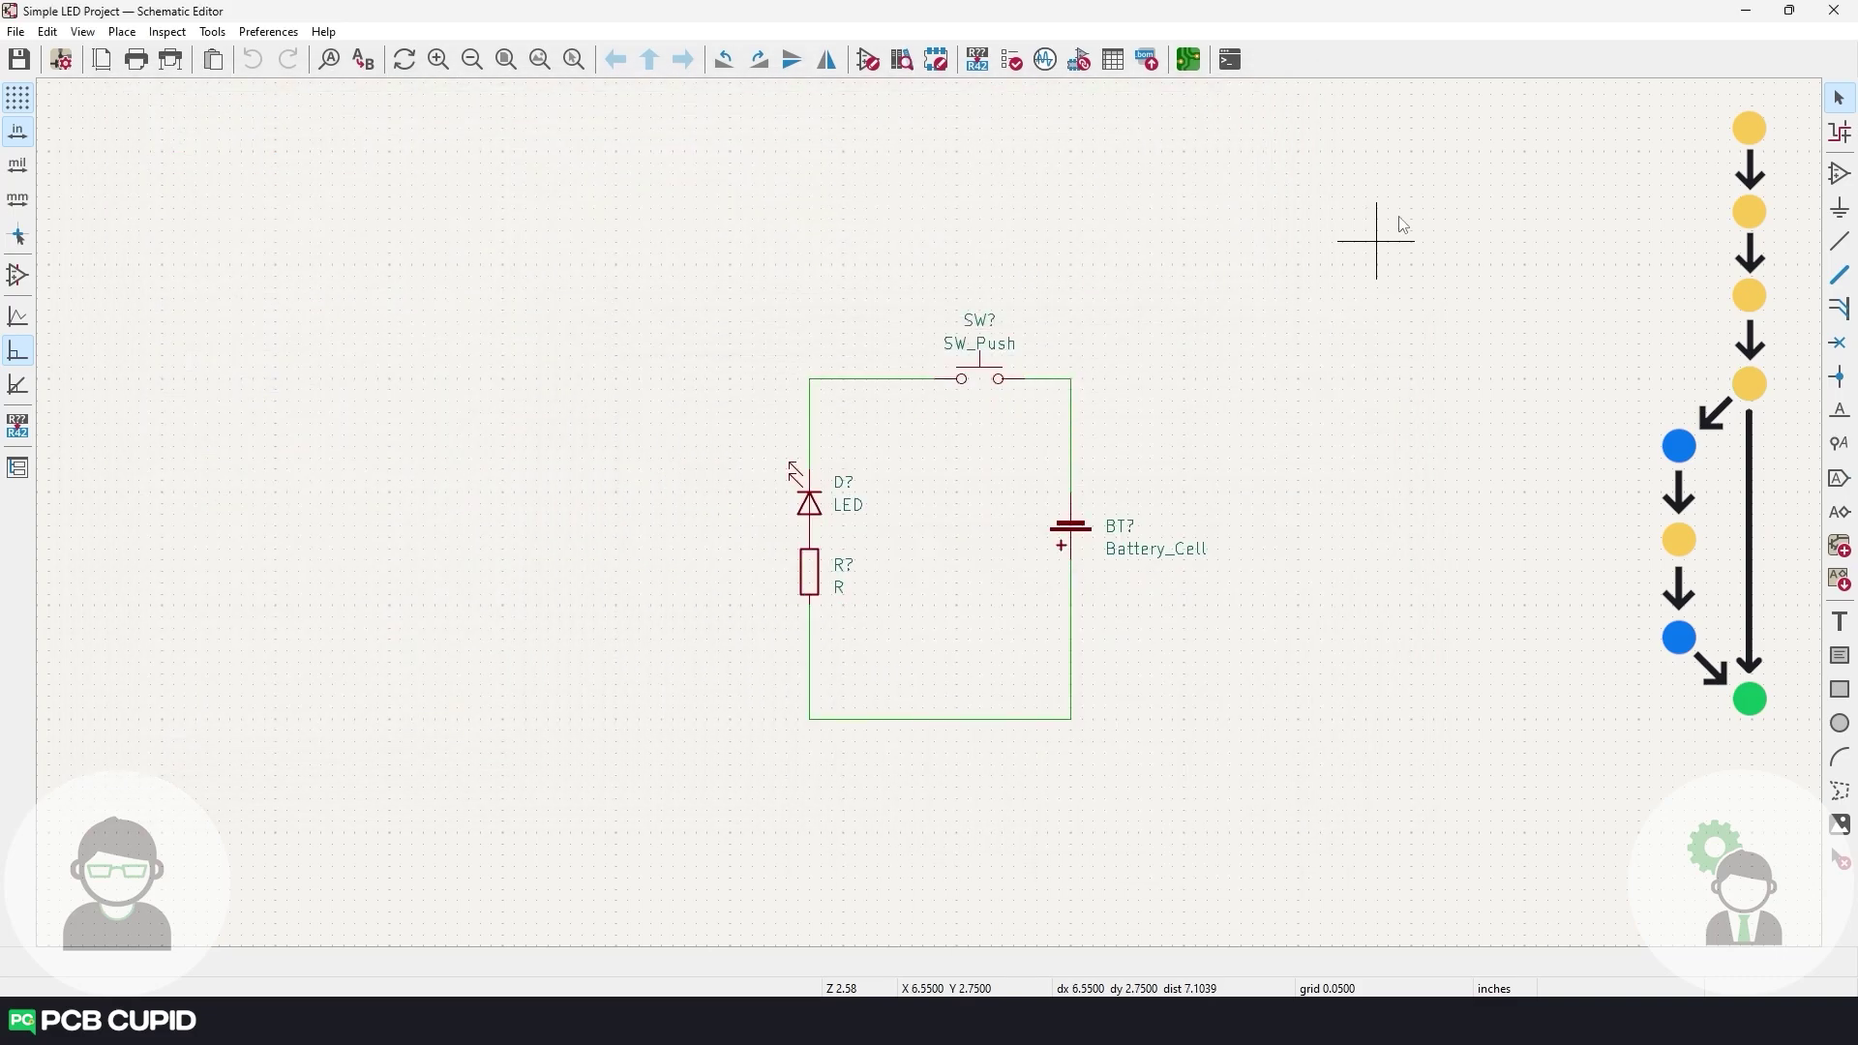
# Reopen the schematic, zoom in and box-select the merged circuit with both LEDs and batteries.
pyautogui.click(1834, 10)
pyautogui.doubleClick(218, 147)
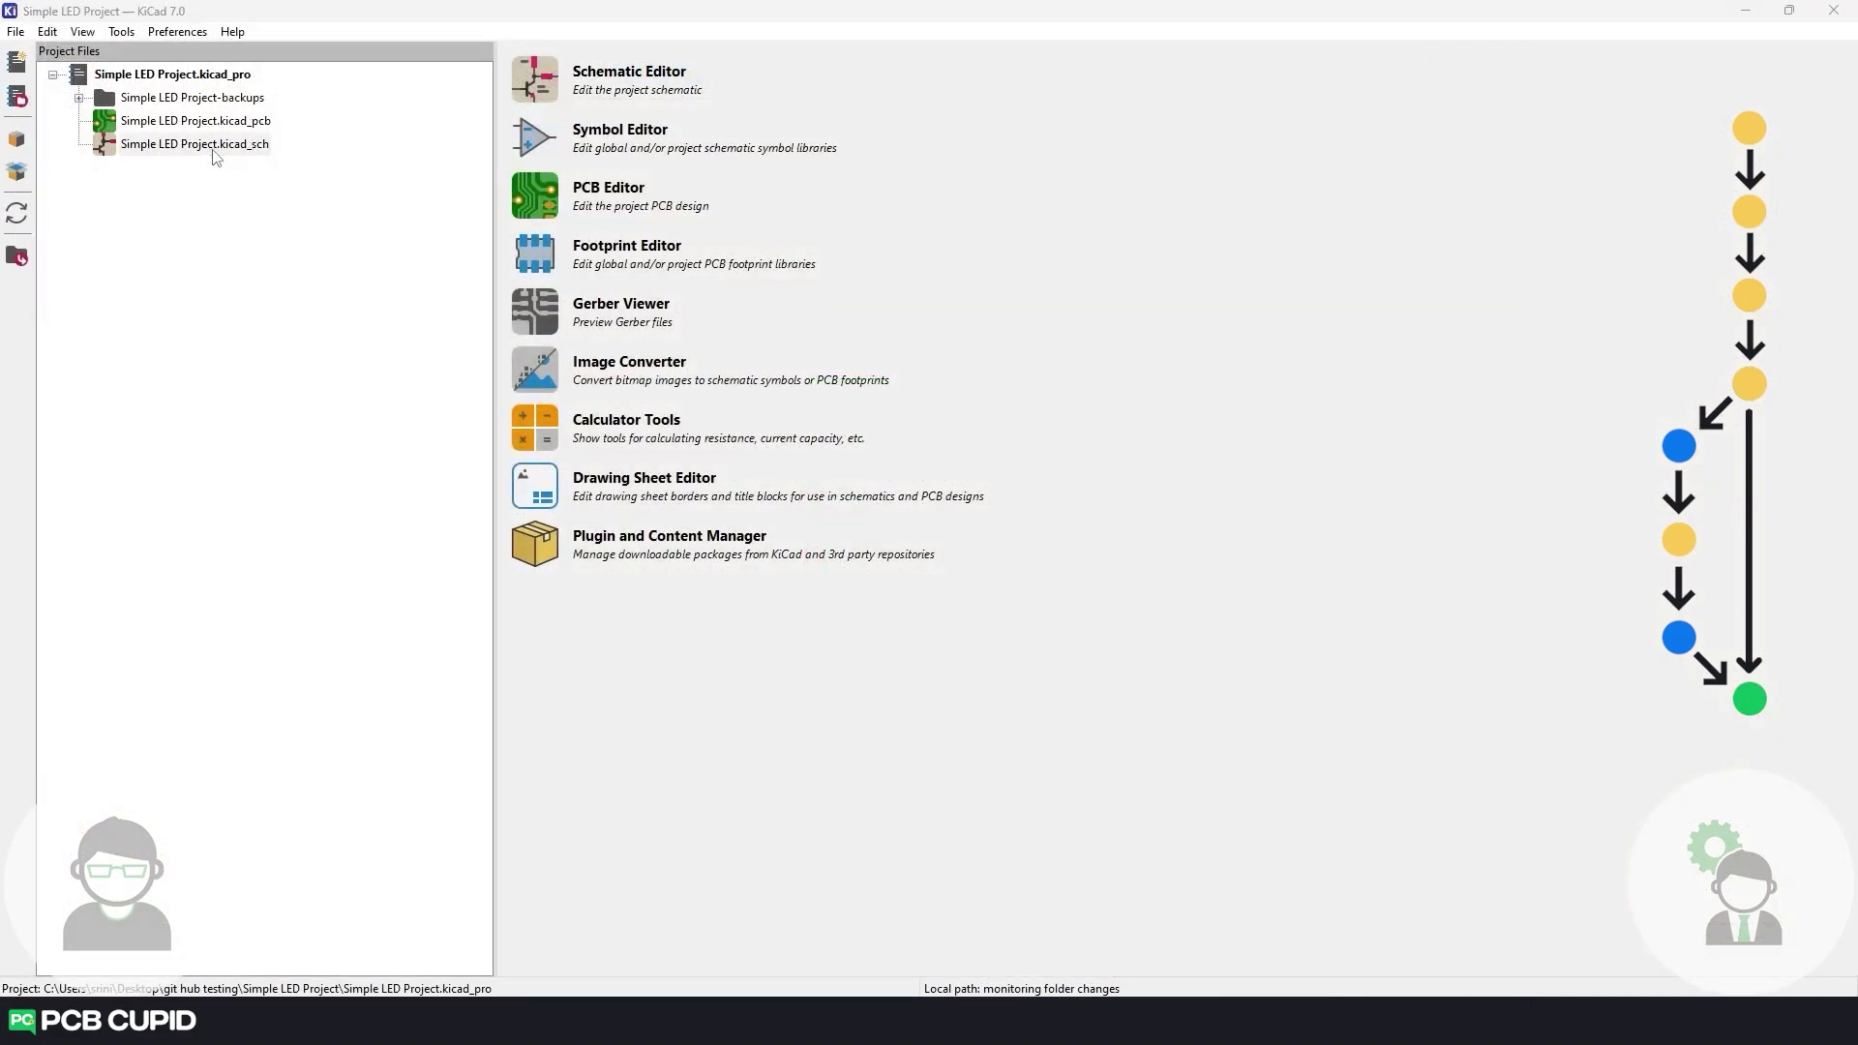
pyautogui.scroll(3, 935, 523)
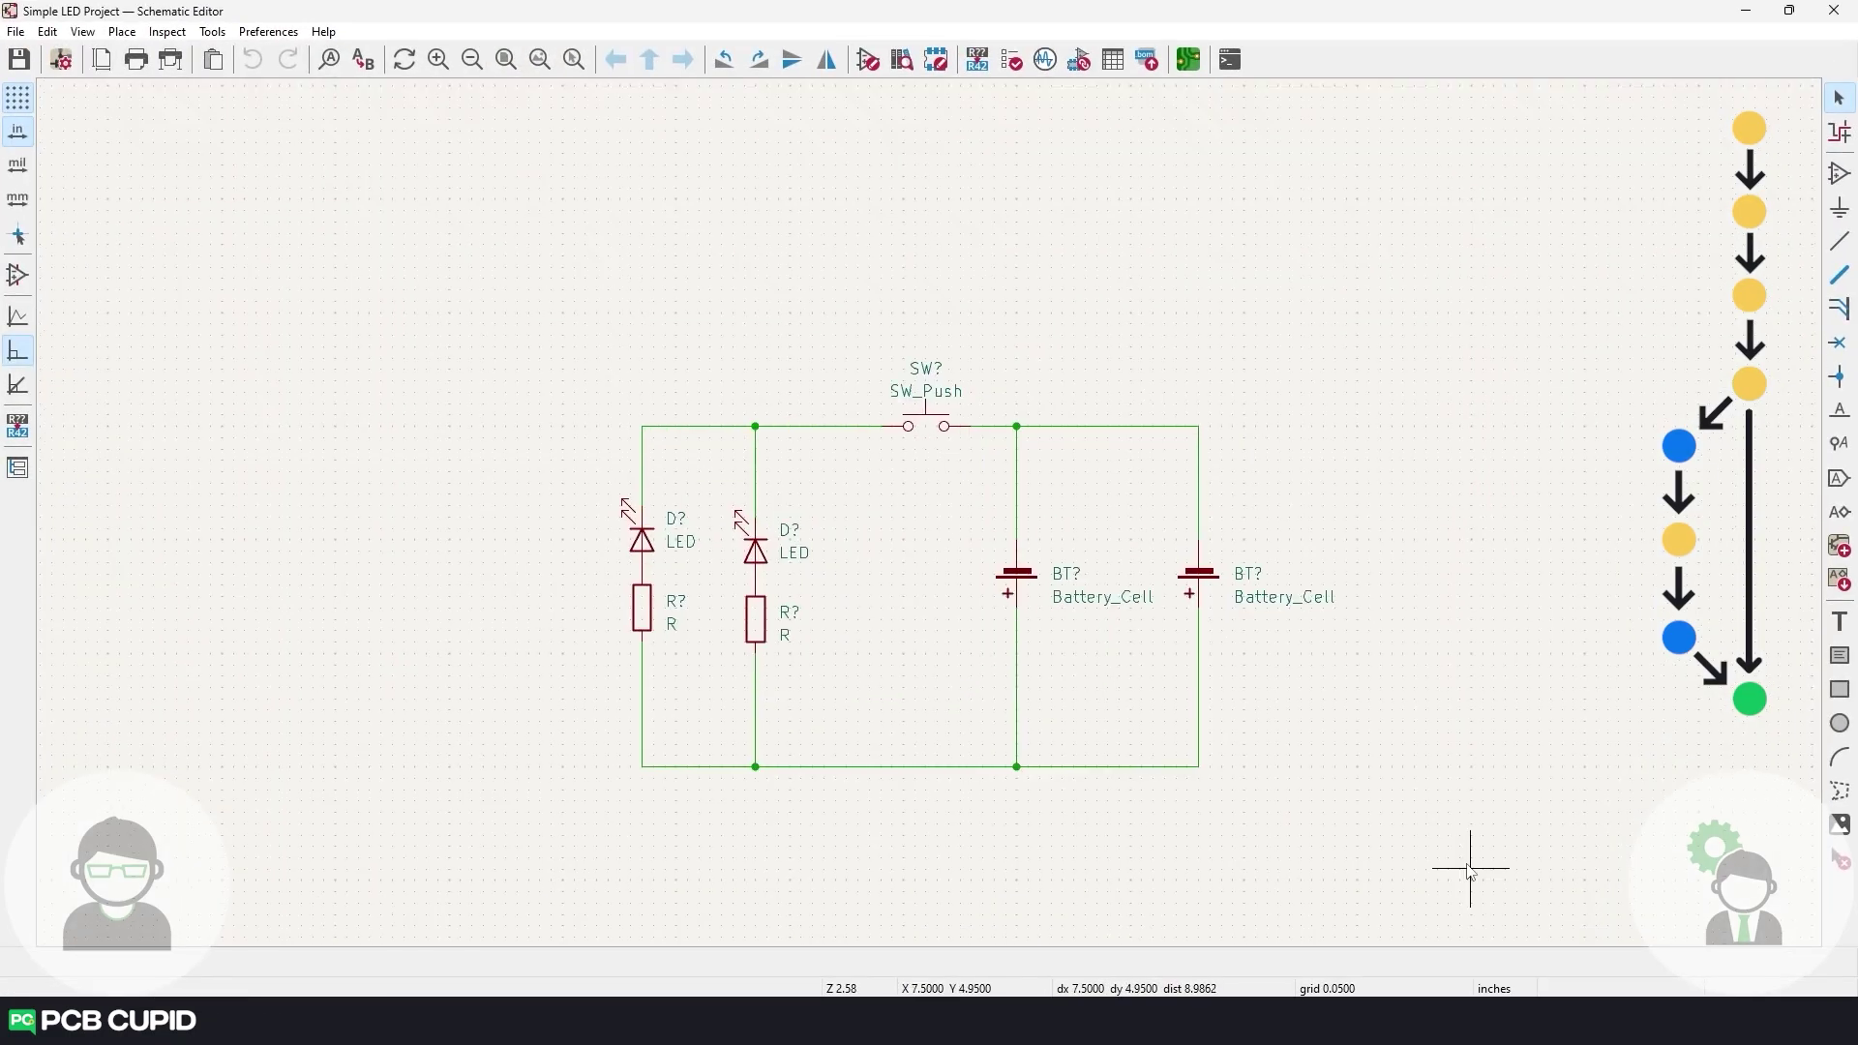
pyautogui.moveTo(1467, 870); pyautogui.dragTo(497, 259)
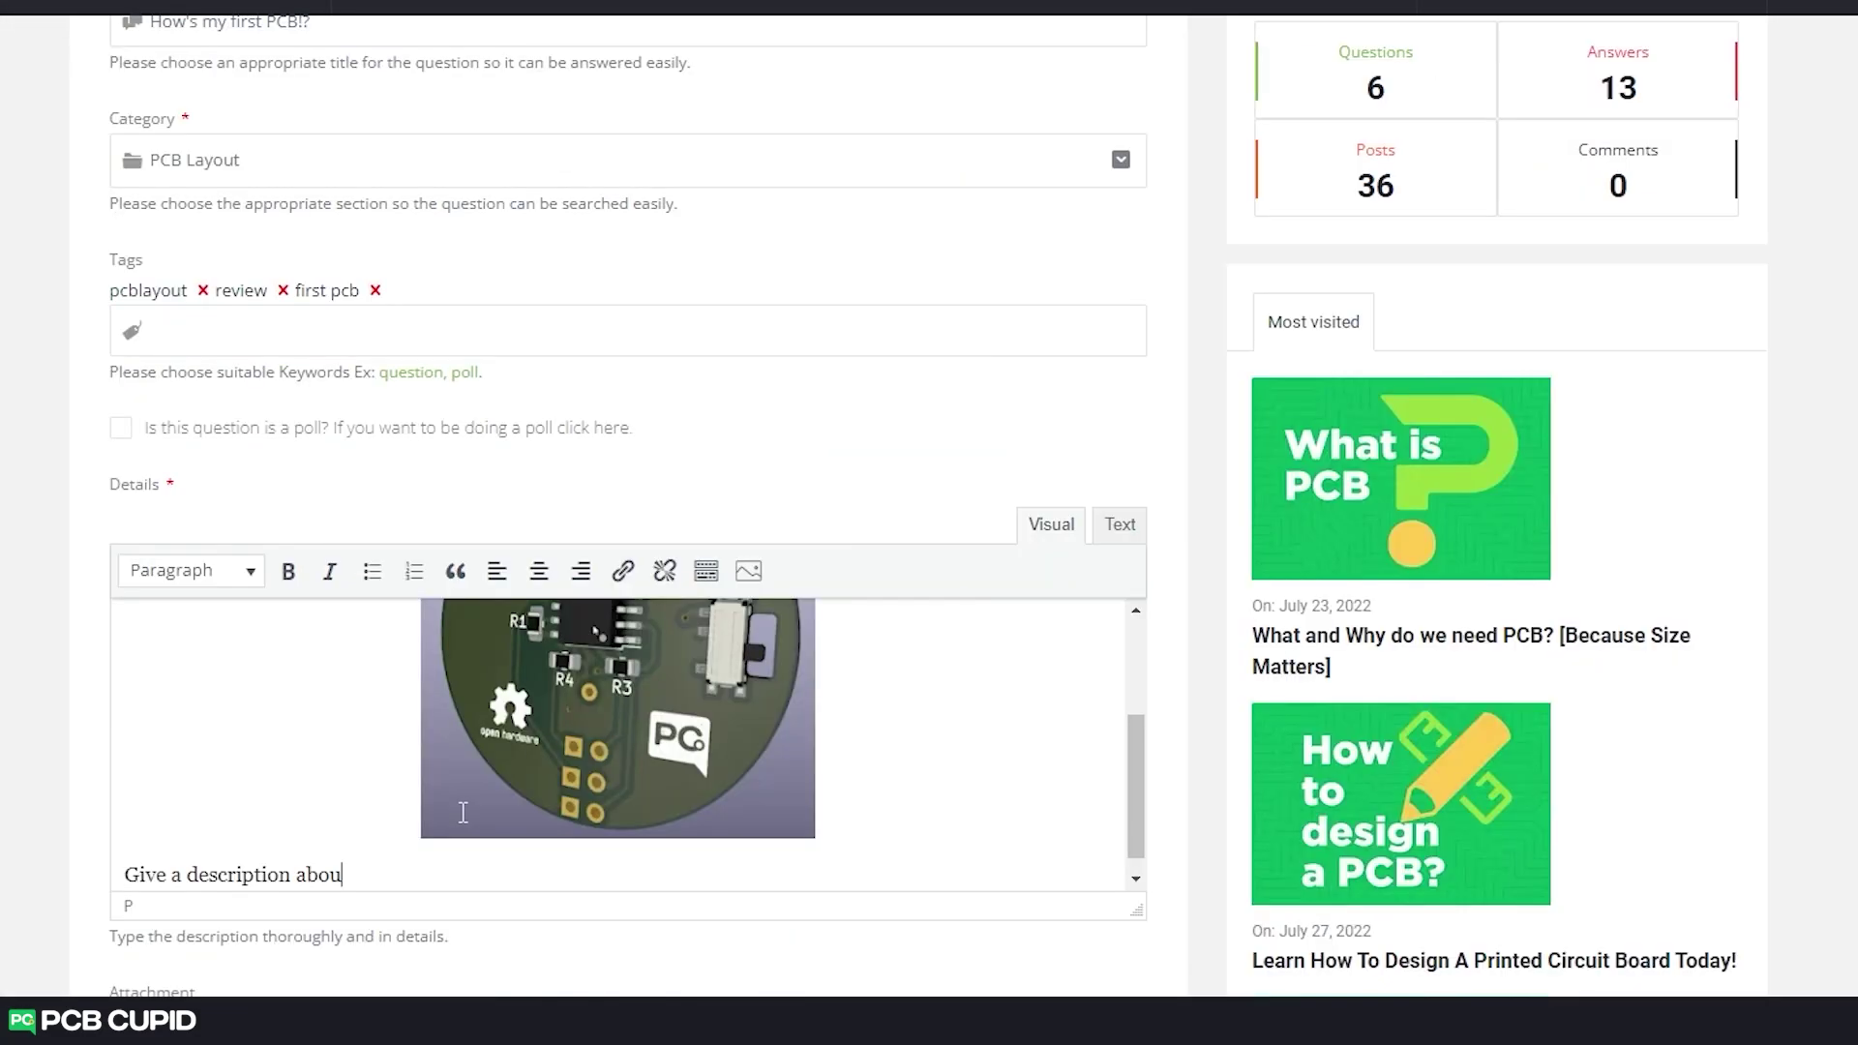
# Complete the details as 'Give a description about the project', add a new line and erase the draft second sentence.
pyautogui.write('t the project')
pyautogui.press('Return')
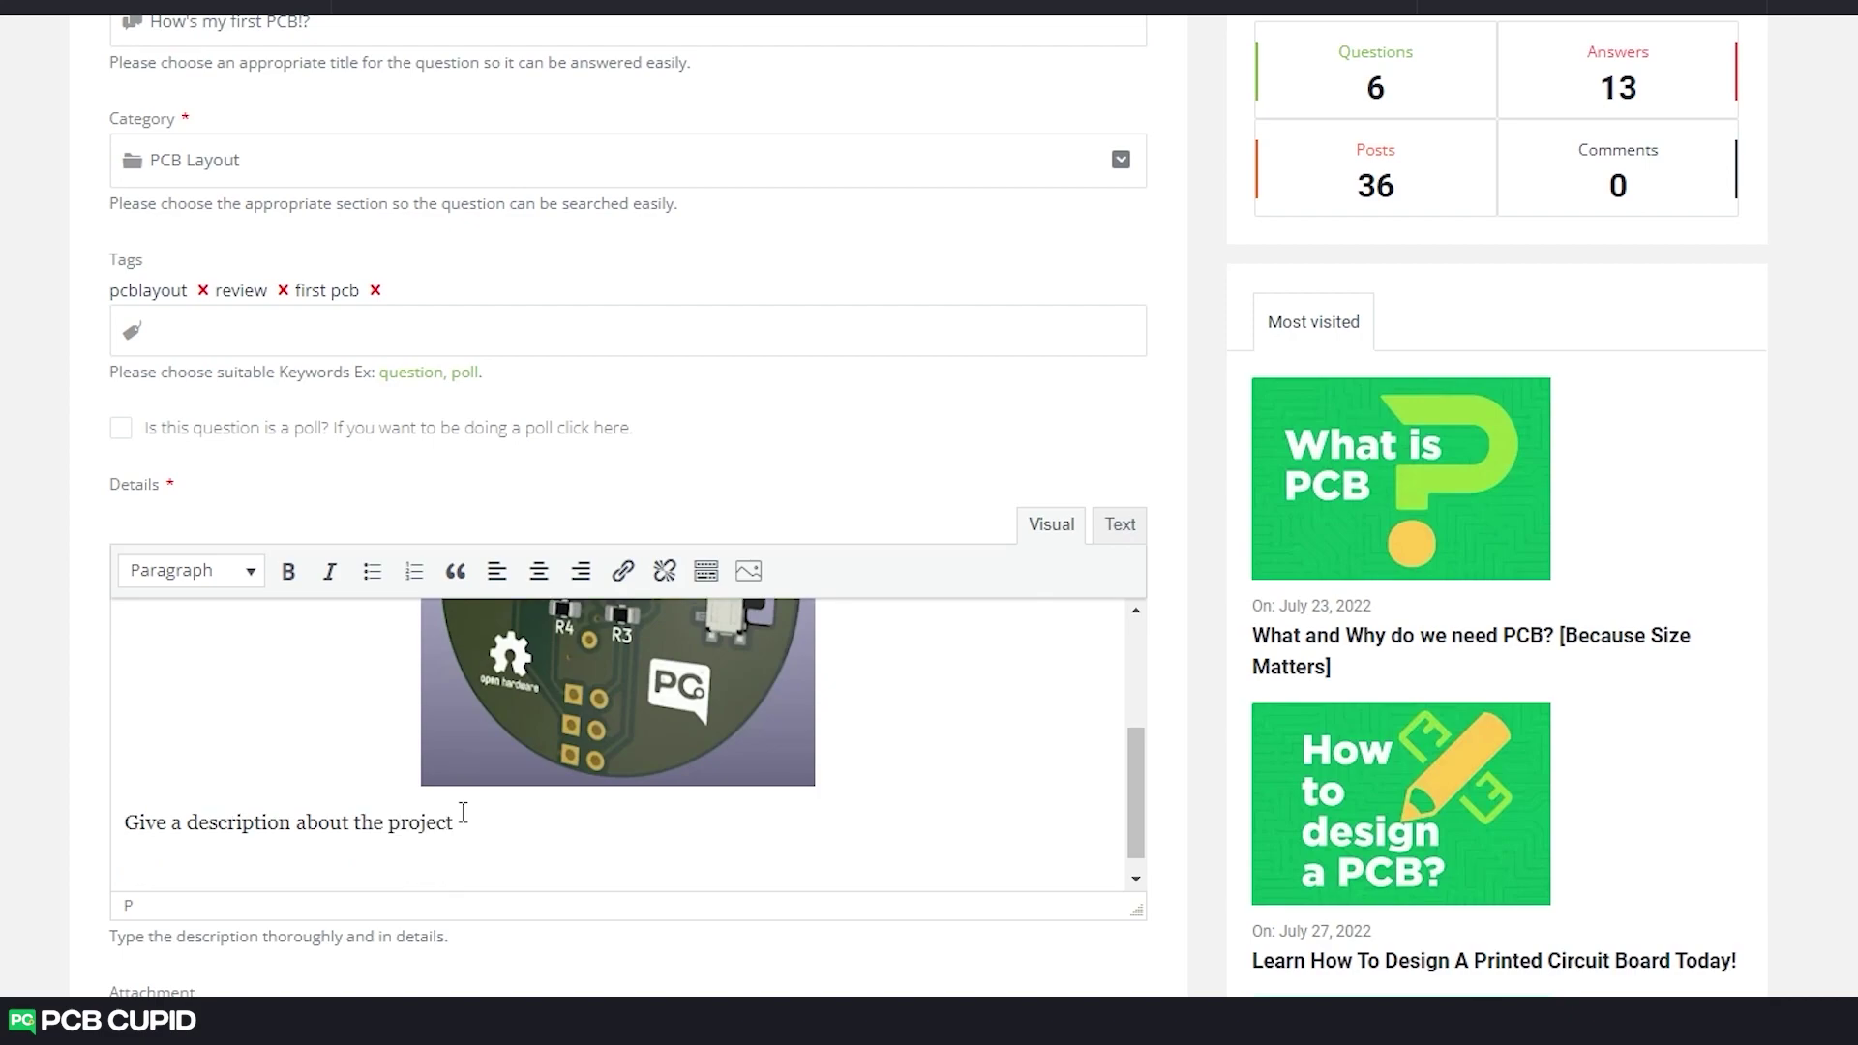
pyautogui.write('Any help ')
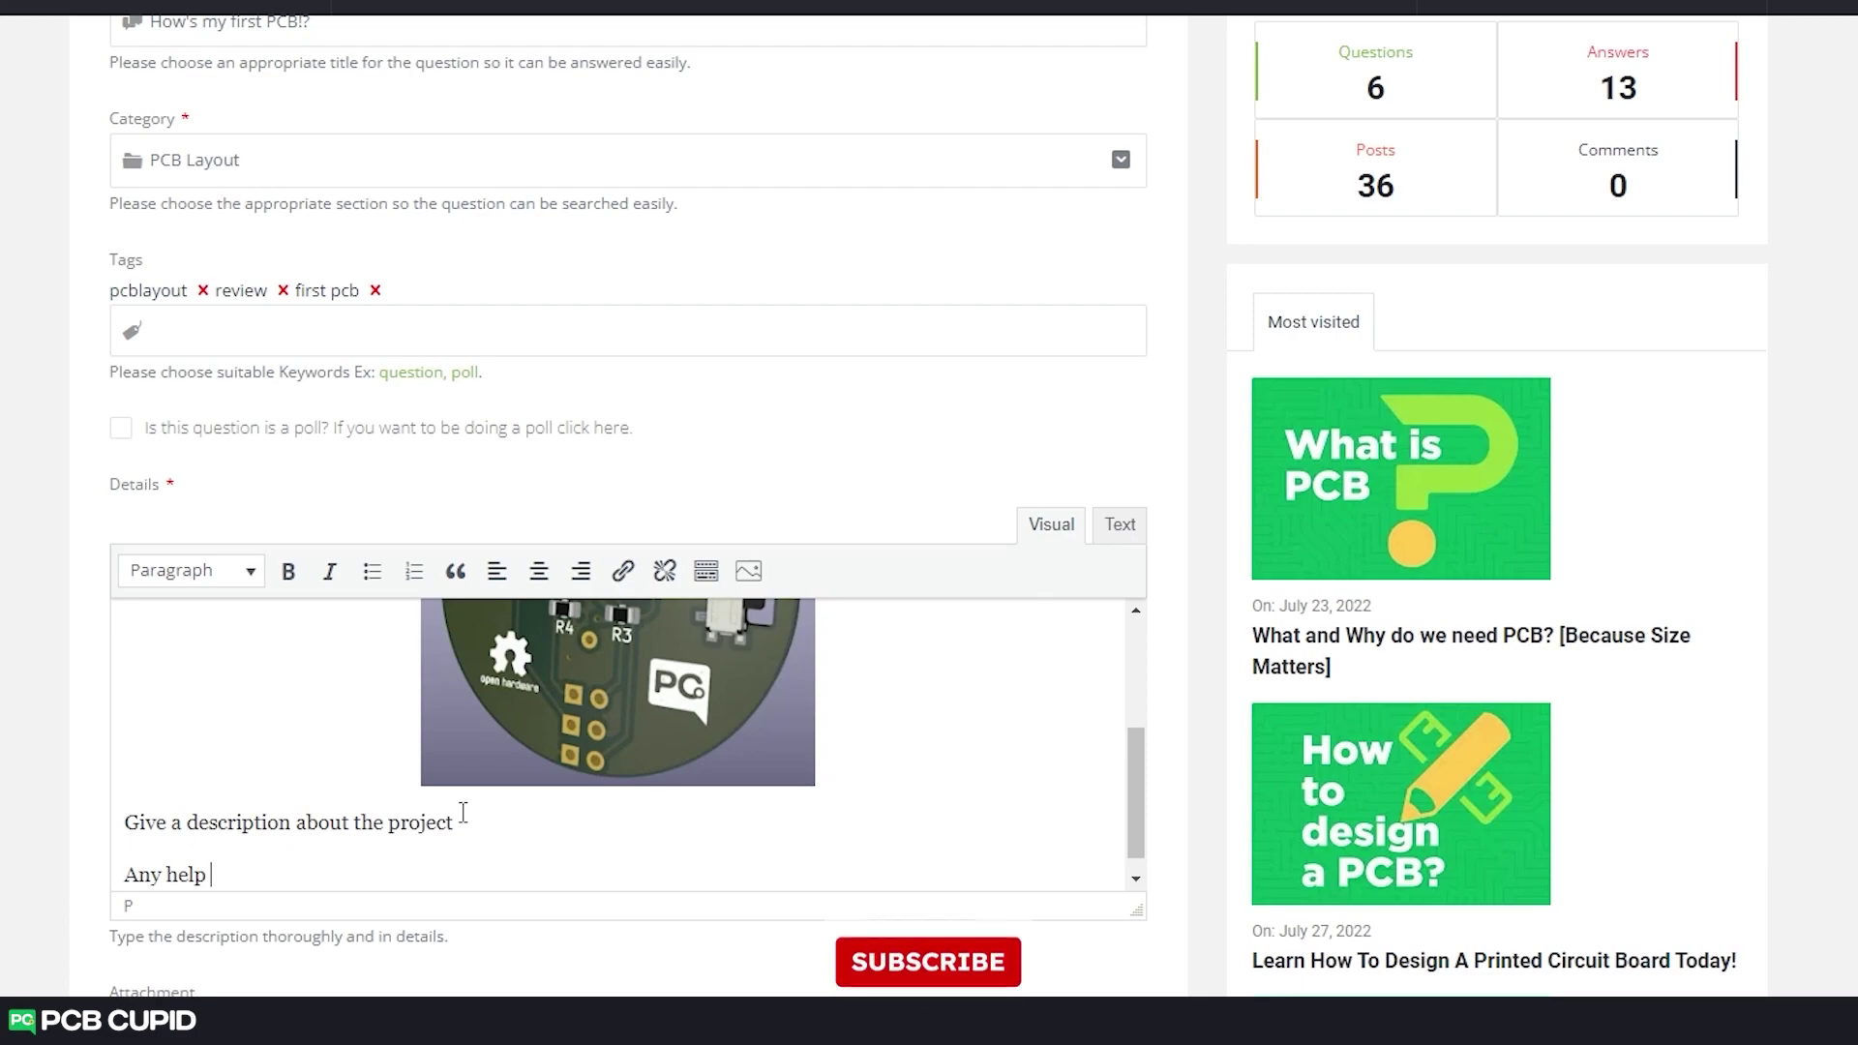
pyautogui.write('need in requiremne')
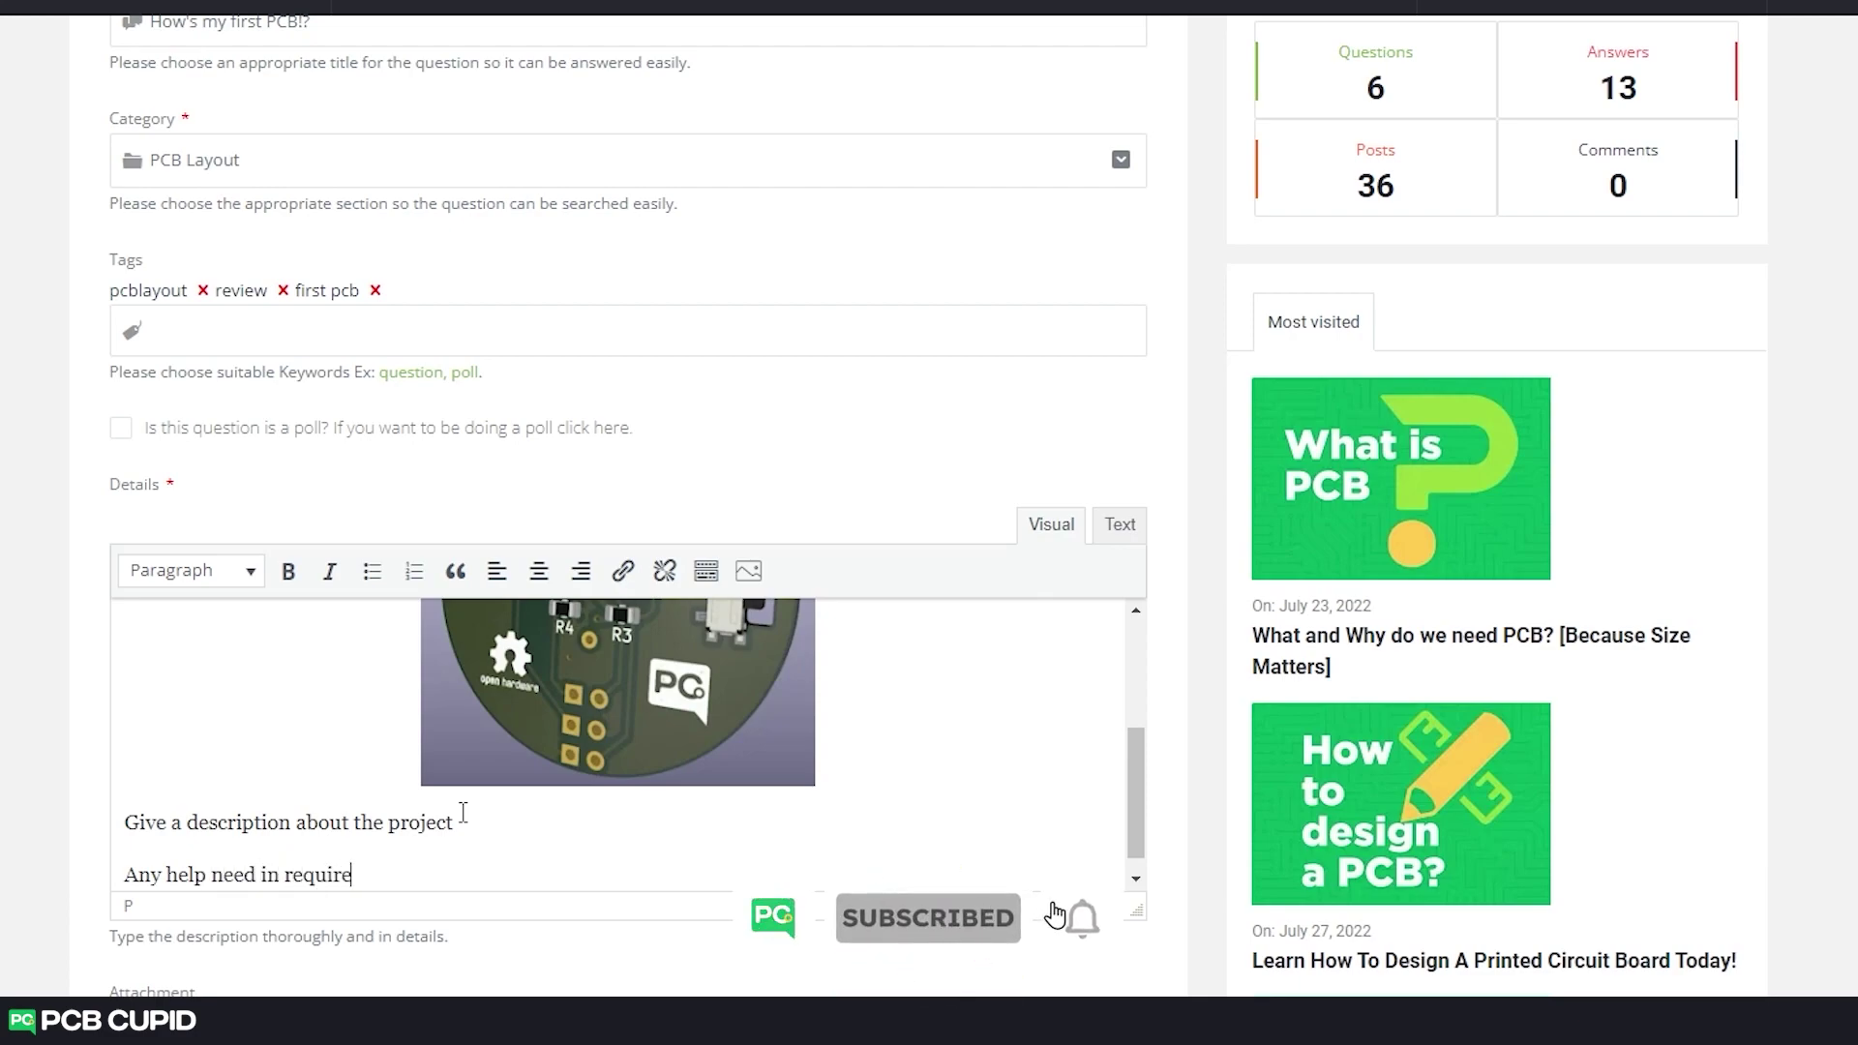
pyautogui.press('BackSpace')
pyautogui.press('BackSpace')
pyautogui.press('BackSpace')
pyautogui.press('BackSpace')
pyautogui.press('BackSpace')
pyautogui.press('BackSpace')
pyautogui.press('BackSpace')
pyautogui.press('BackSpace')
pyautogui.press('BackSpace')
pyautogui.press('BackSpace')
pyautogui.press('BackSpace')
pyautogui.press('BackSpace')
pyautogui.press('BackSpace')
pyautogui.press('BackSpace')
pyautogui.press('BackSpace')
pyautogui.press('BackSpace')
pyautogui.press('BackSpace')
pyautogui.press('BackSpace')
pyautogui.press('BackSpace')
pyautogui.press('BackSpace')
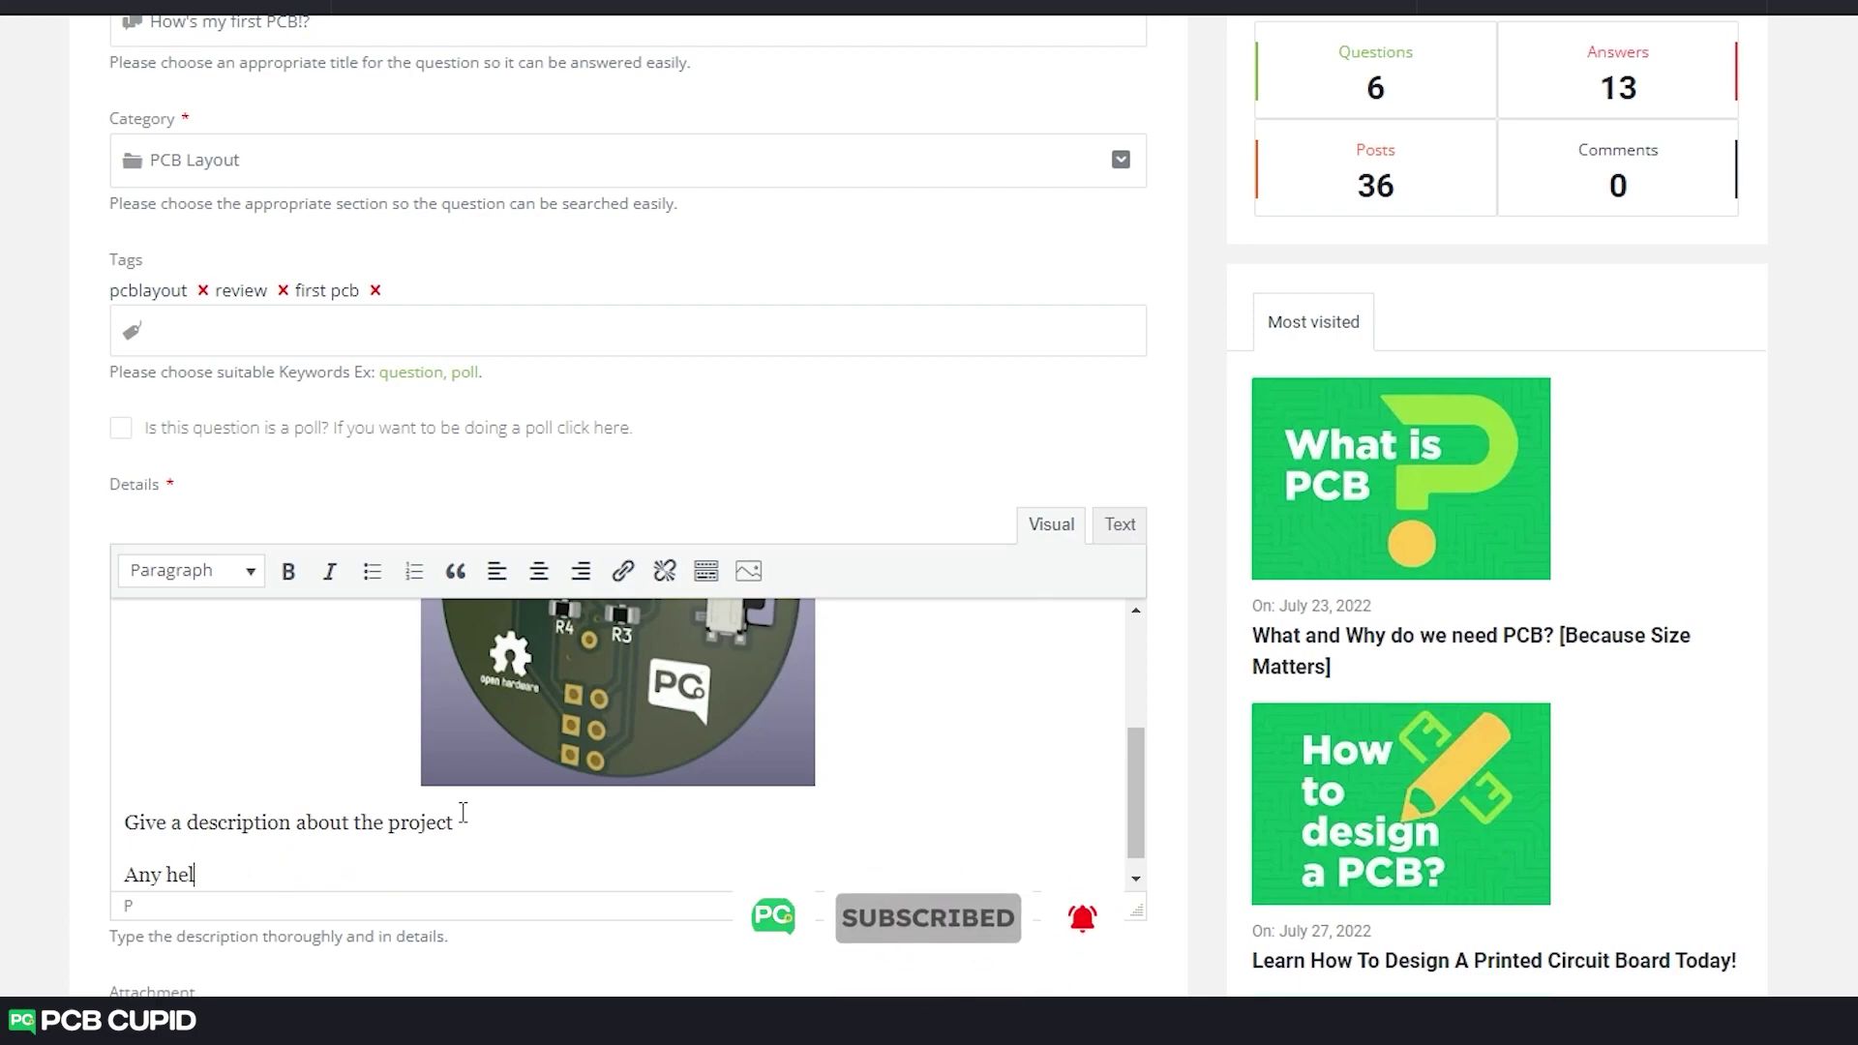
pyautogui.press('BackSpace')
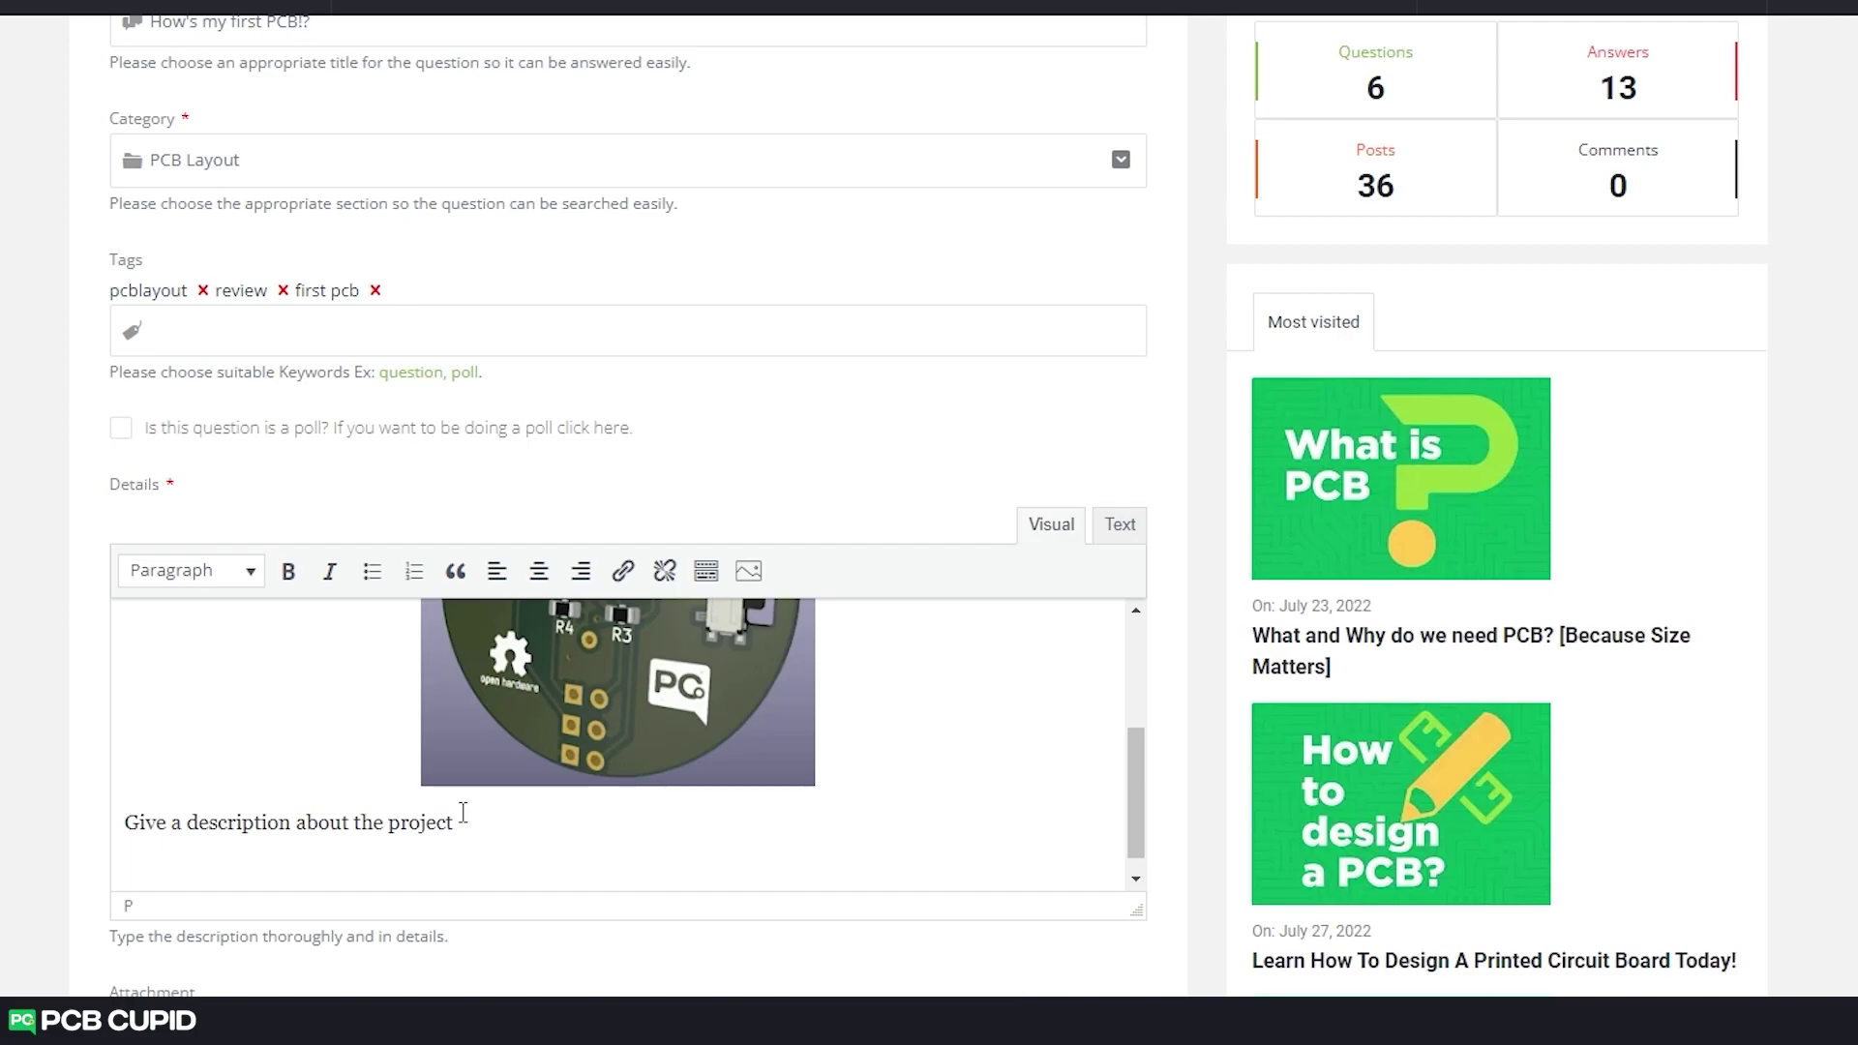